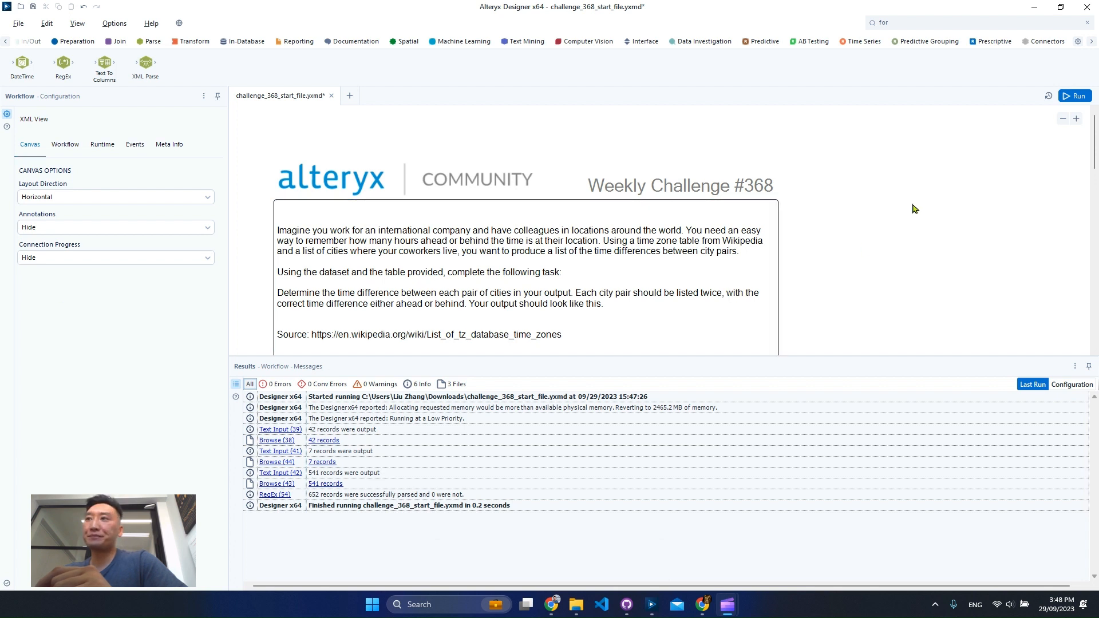
Step: Read the challenge description and inspect the time zone table and the city list in the two input Browse tools
scroll(1096, 164, down, 5)
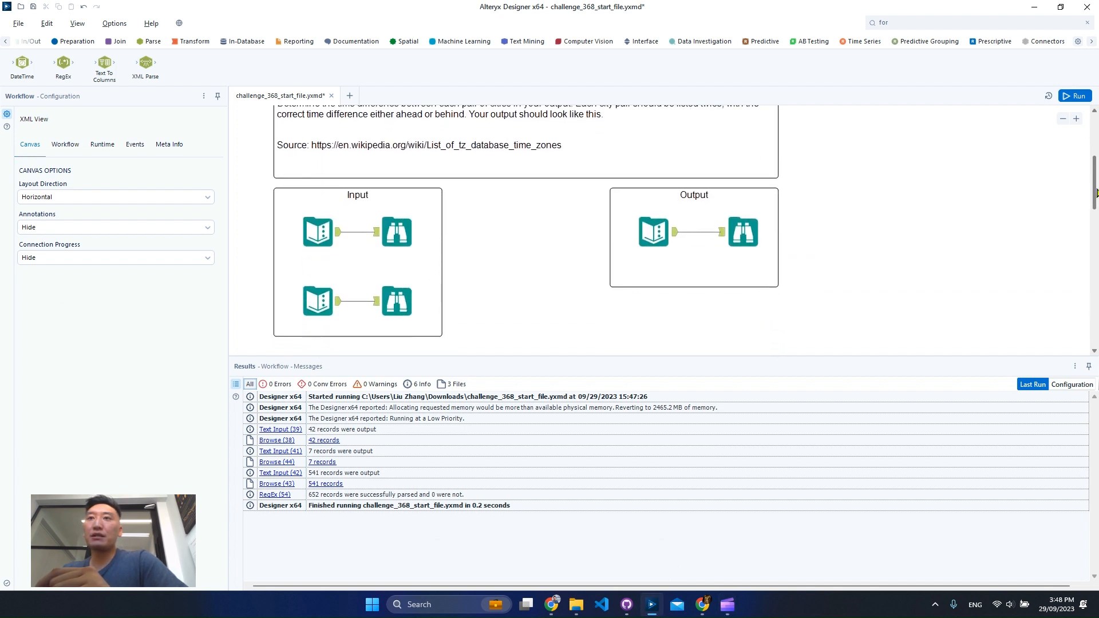
scroll(1095, 170, up, 3)
scroll(1095, 170, down, 3)
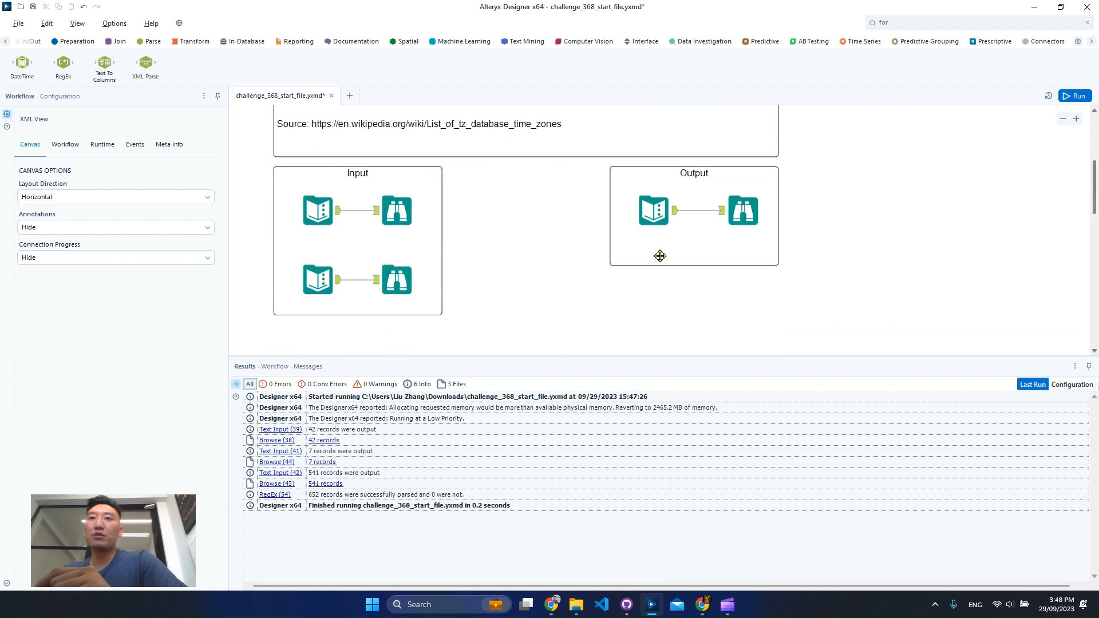
click(394, 211)
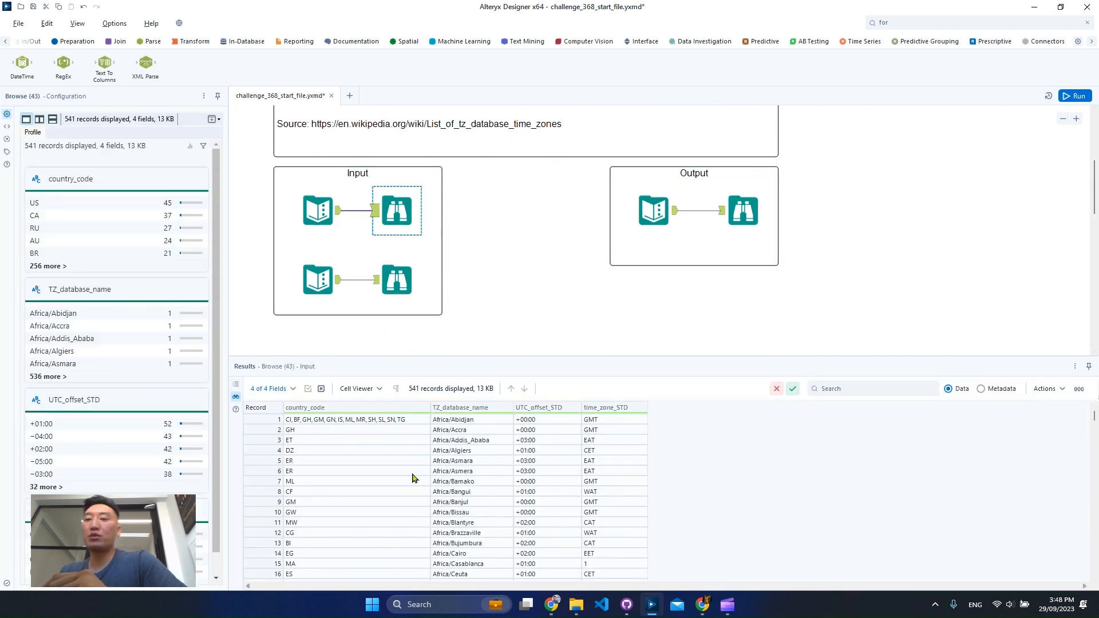
drag(549, 461, 552, 542)
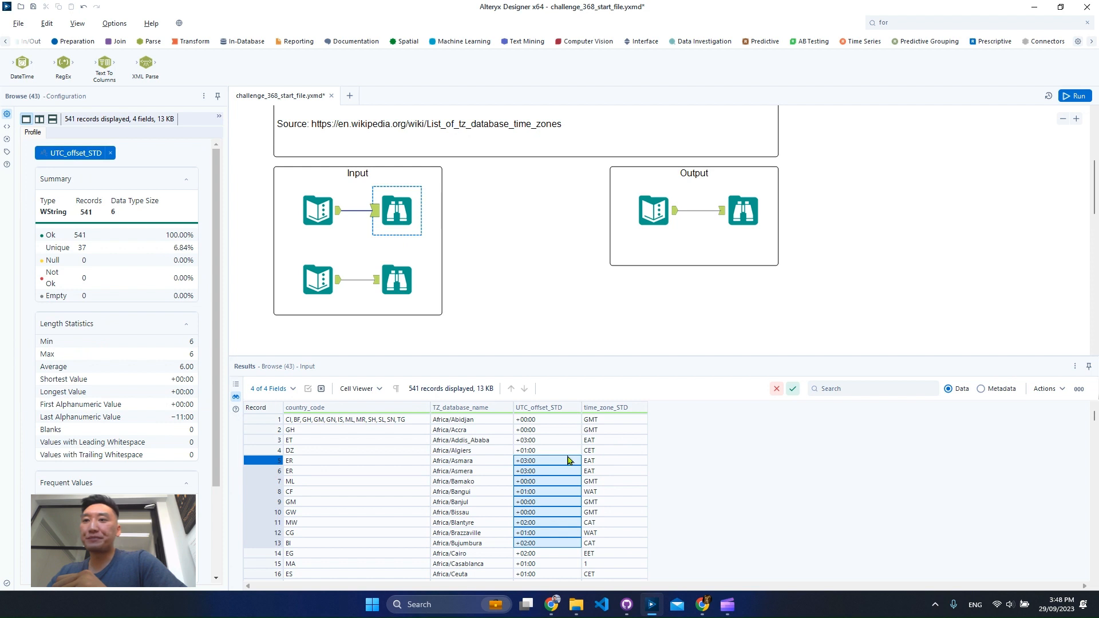
scroll(498, 295, down, 3)
click(408, 200)
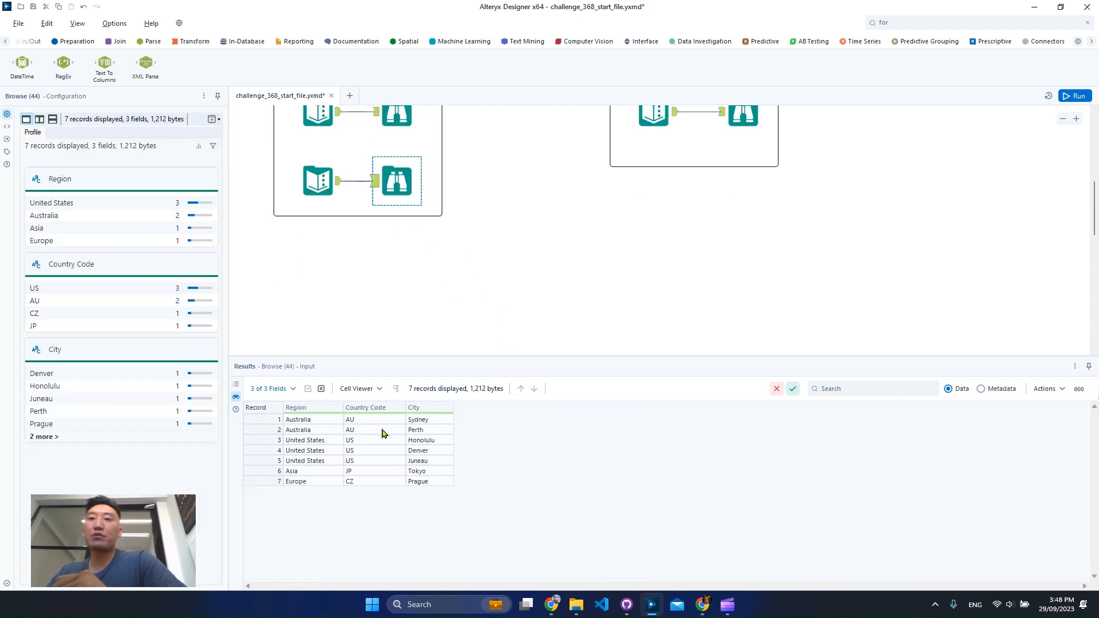
drag(382, 433, 448, 458)
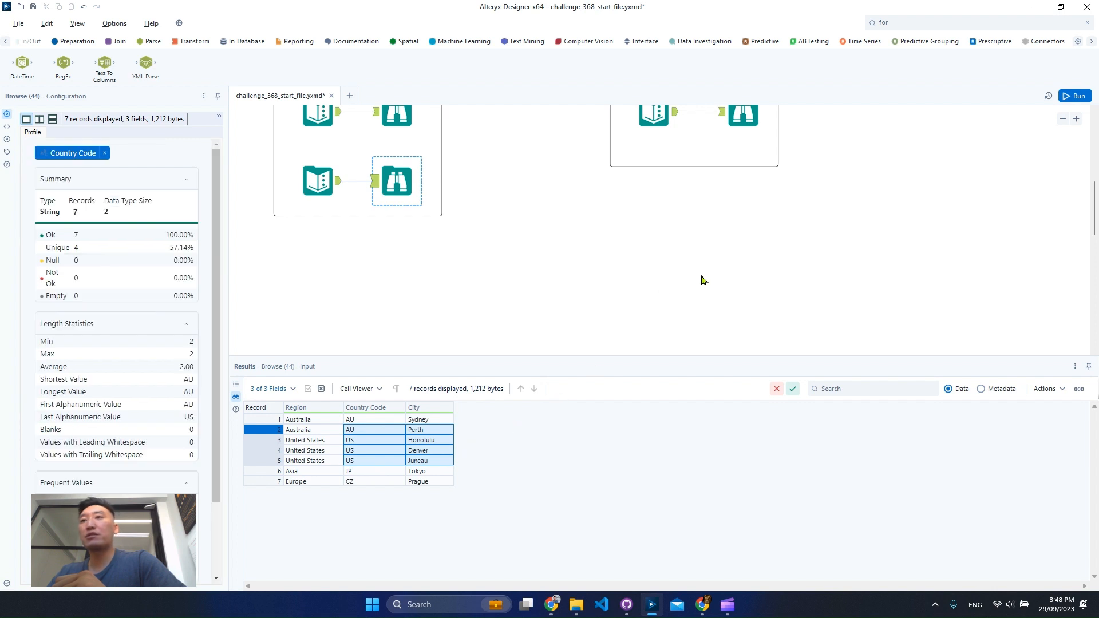
Step: Examine how the City Pair and Time Statement columns are composed in the expected output, down to the last record
scroll(704, 281, up, 2)
click(743, 179)
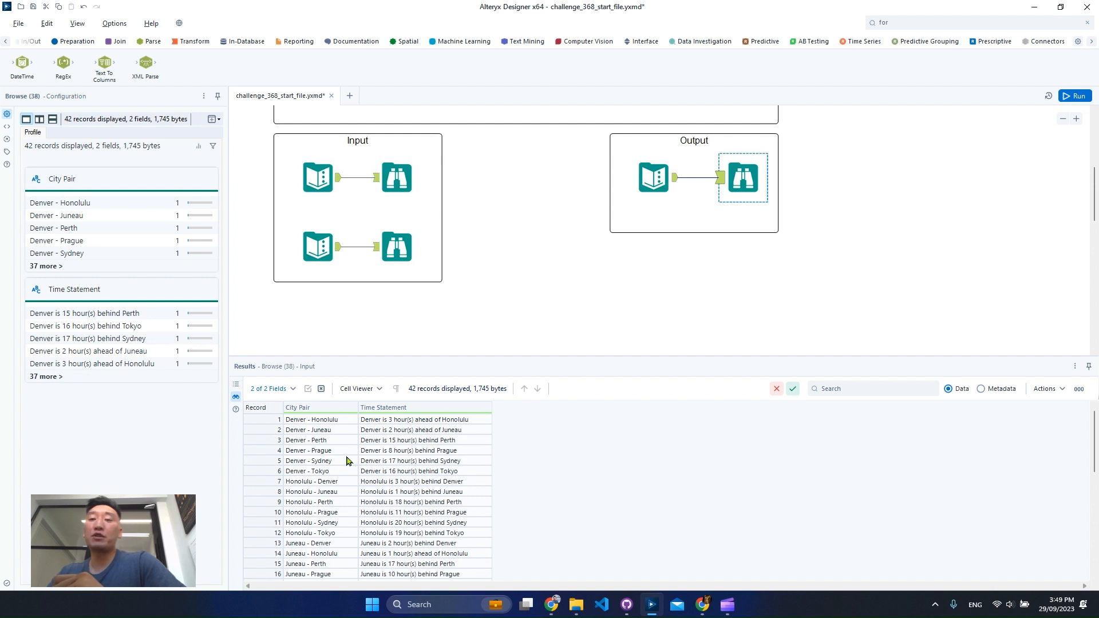
click(372, 429)
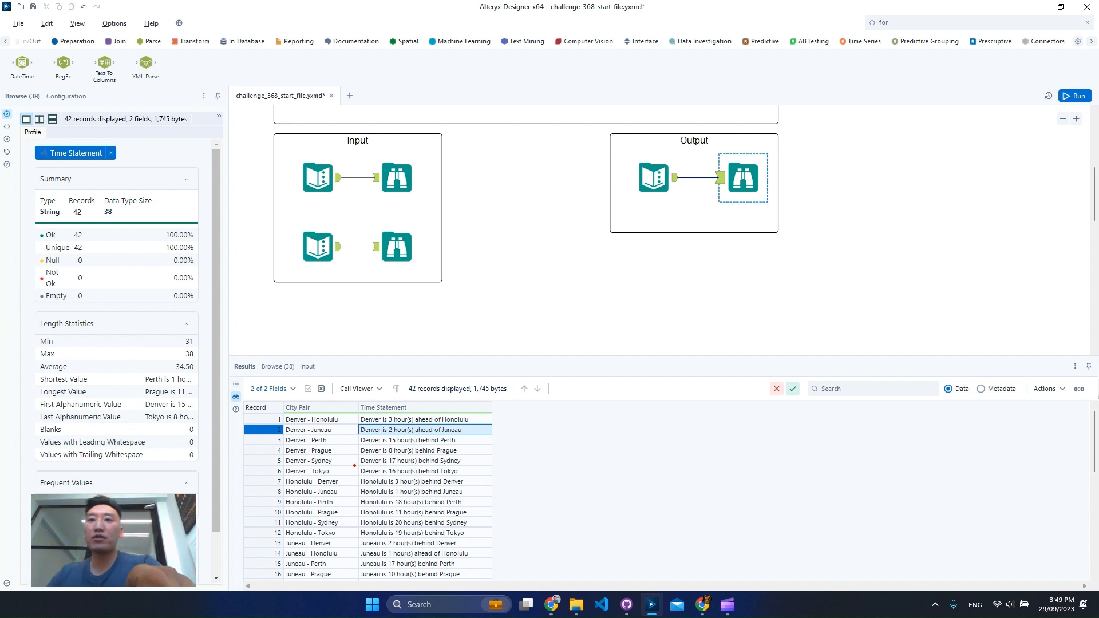
drag(282, 413, 305, 477)
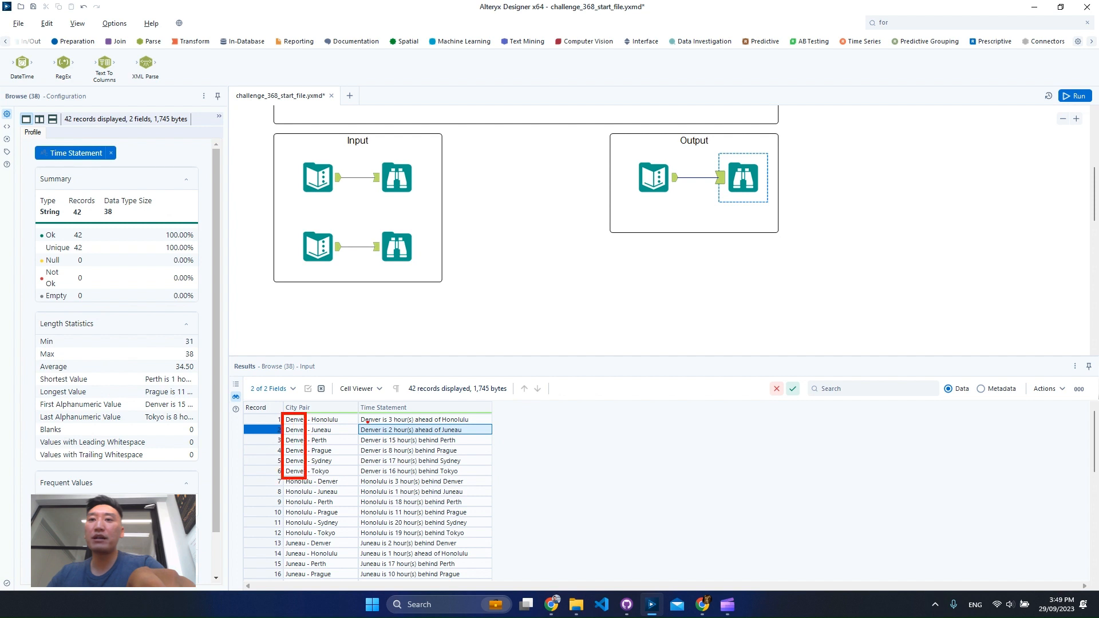
drag(359, 411, 379, 480)
drag(312, 409, 340, 477)
drag(440, 407, 484, 477)
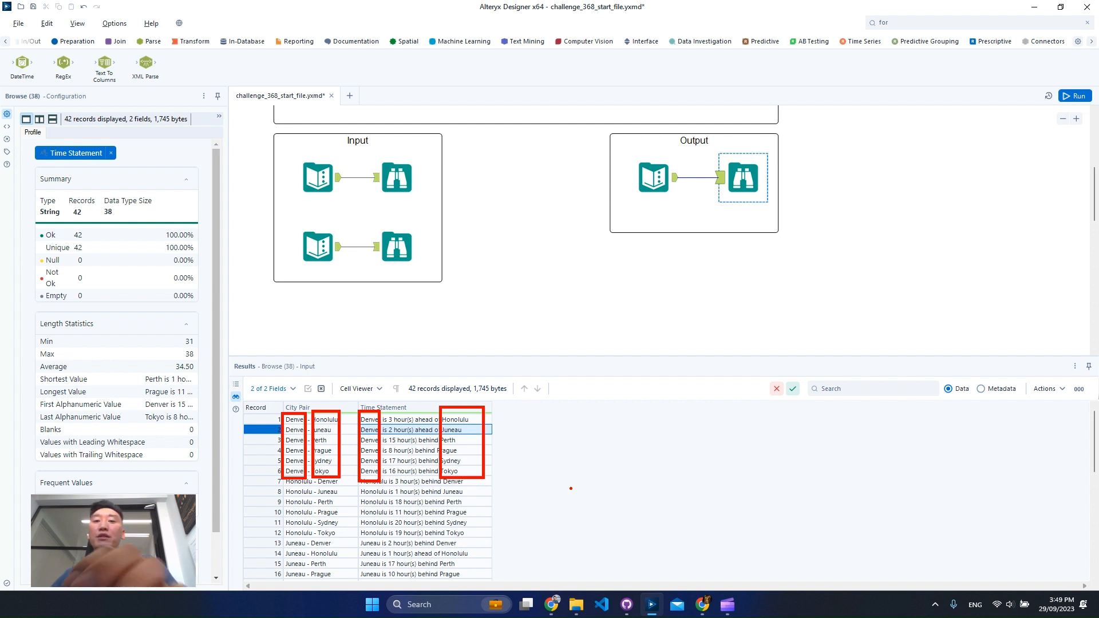
key(Escape)
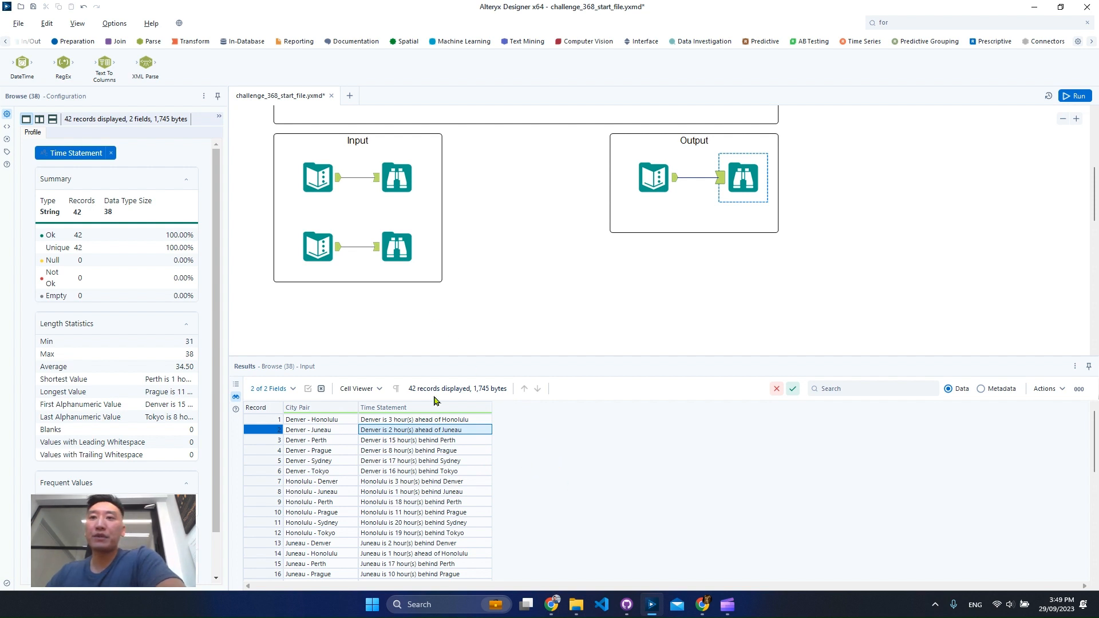
scroll(385, 440, down, 9)
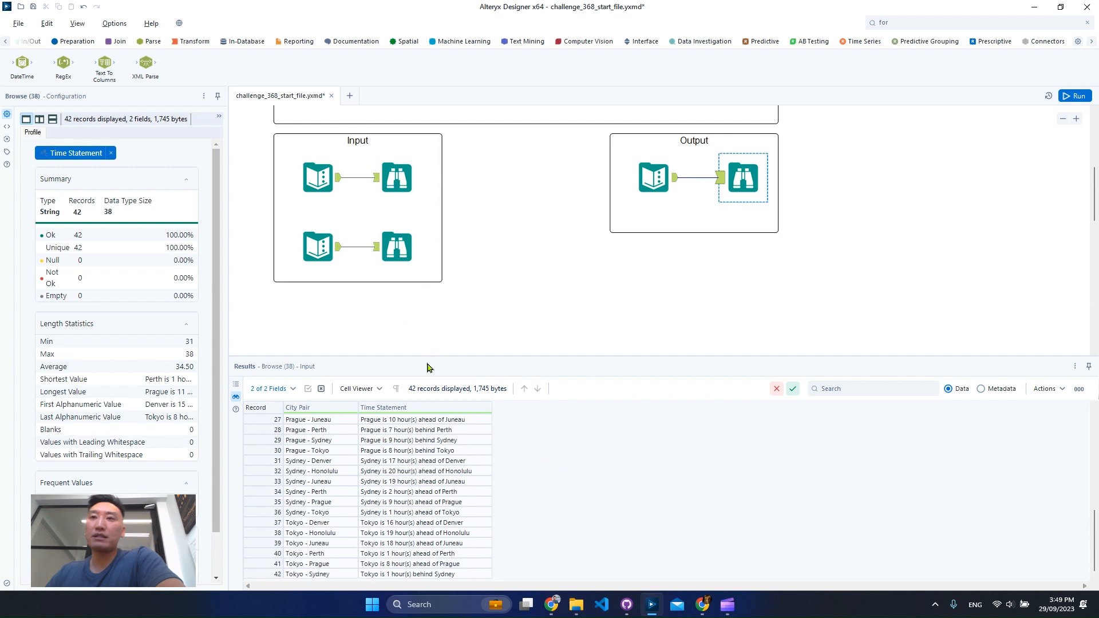
Step: Compare the city list with the time zone table, checking its country_code and UTC_offset_STD columns across the records
click(410, 257)
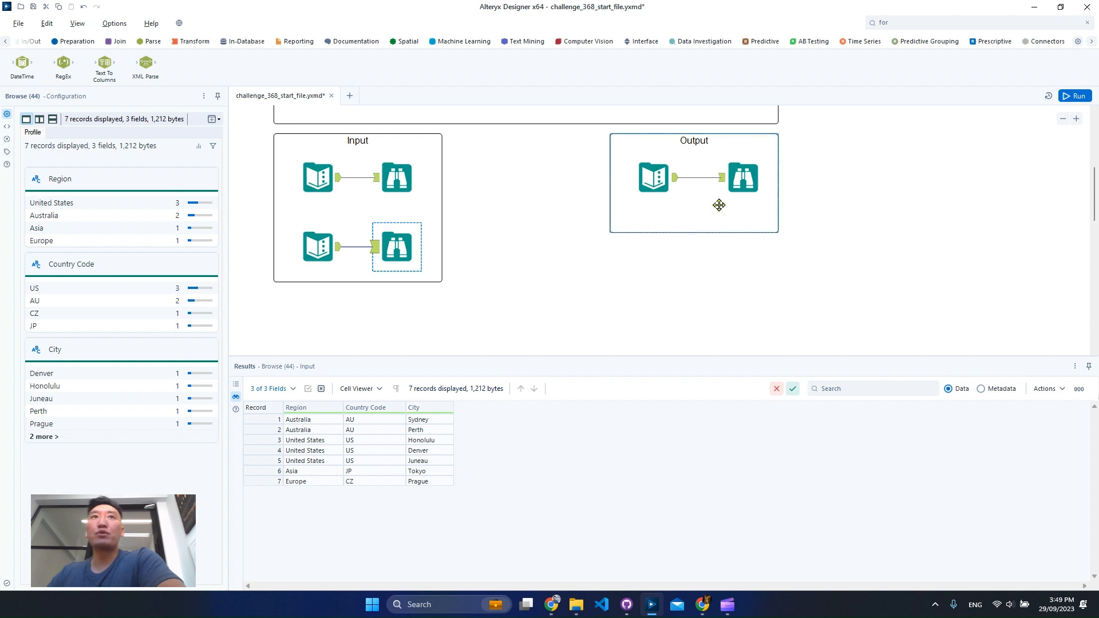
click(397, 178)
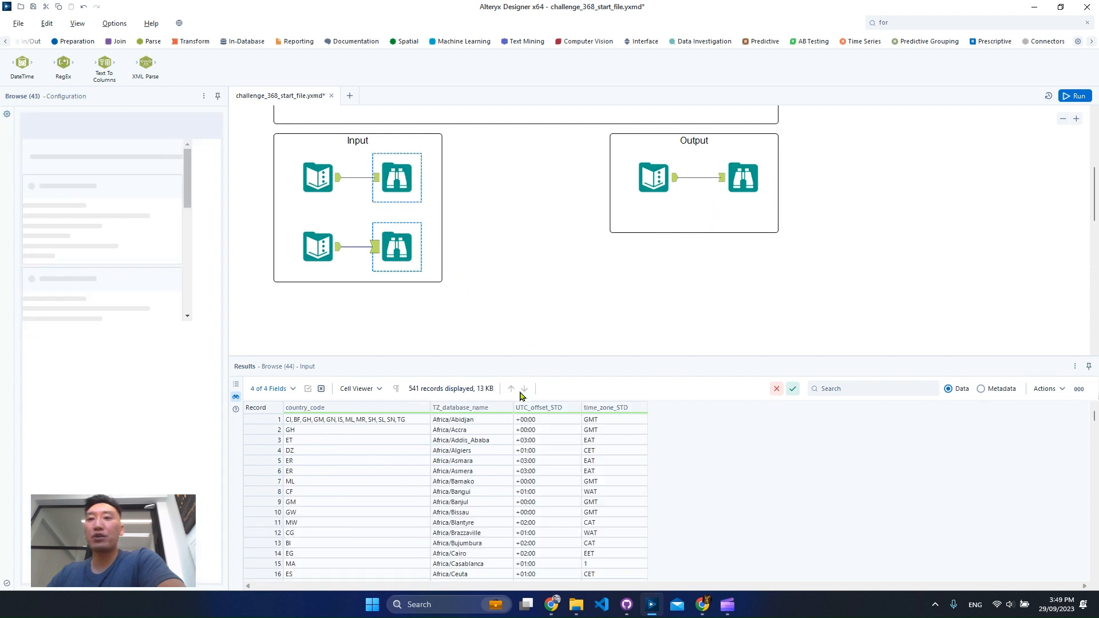
click(365, 422)
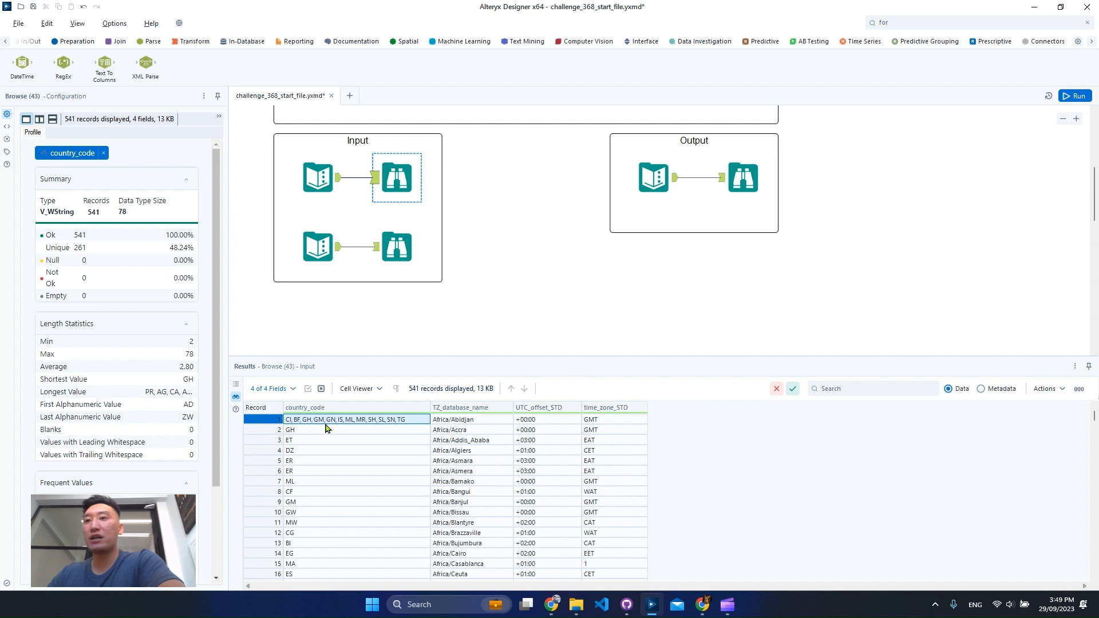
click(561, 421)
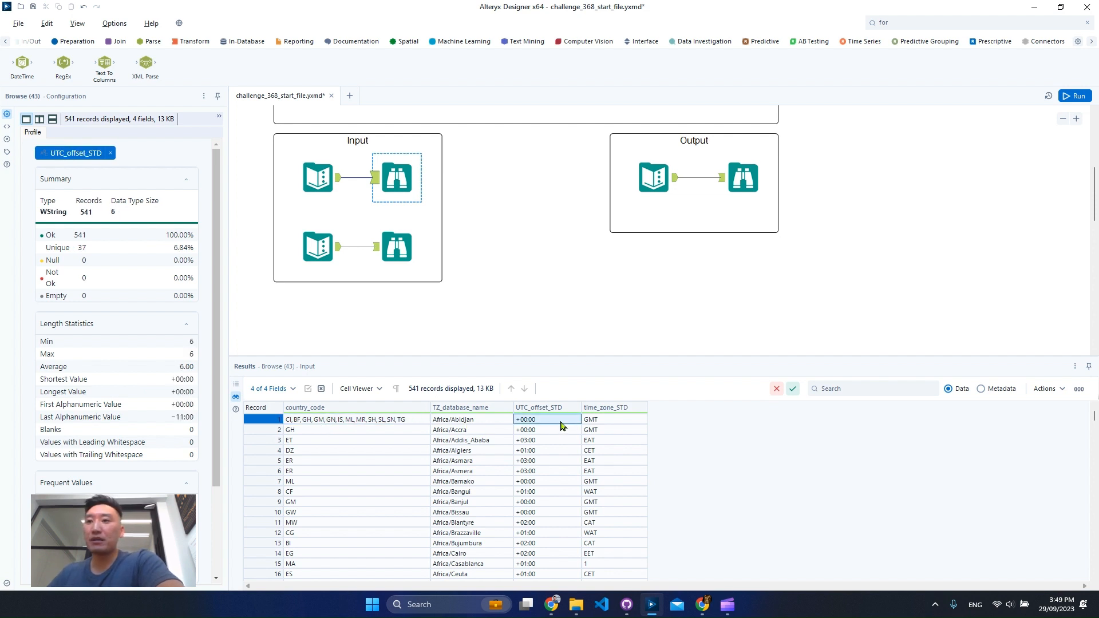
scroll(572, 441, down, 15)
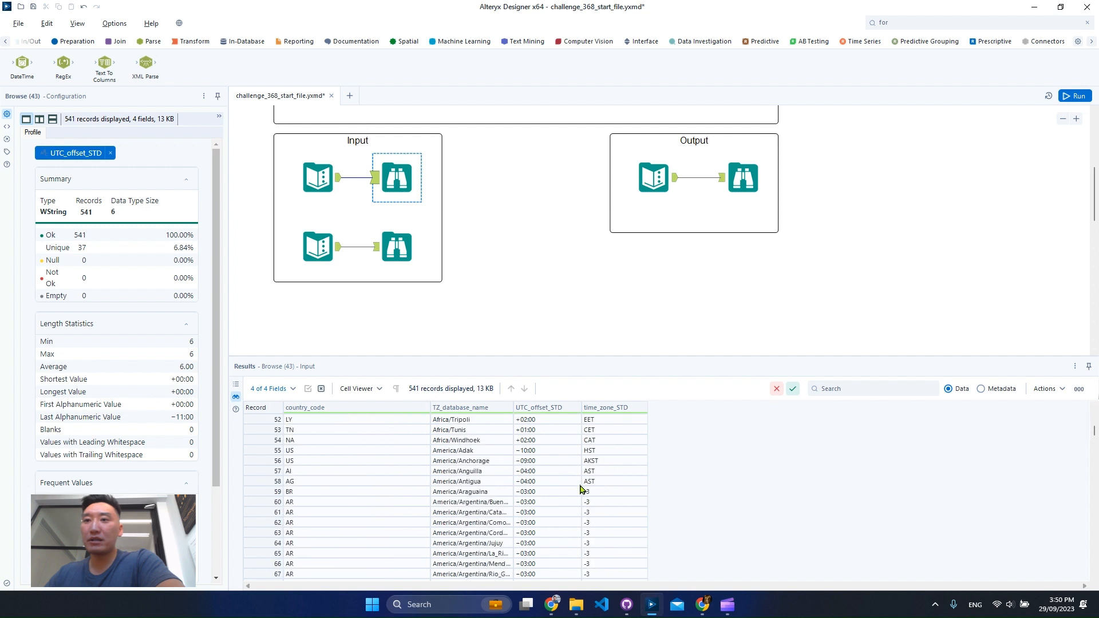
scroll(580, 489, down, 20)
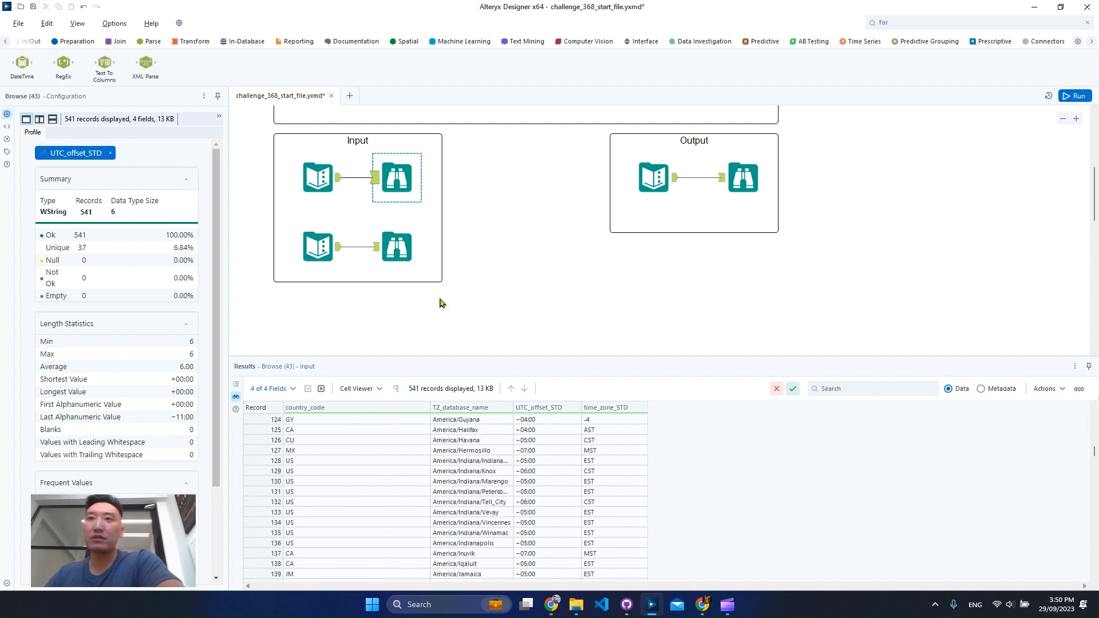
Step: Examine the full list of distinct UTC_offset_STD values in the time zone table's profile and their format in the records
scroll(154, 360, down, 2)
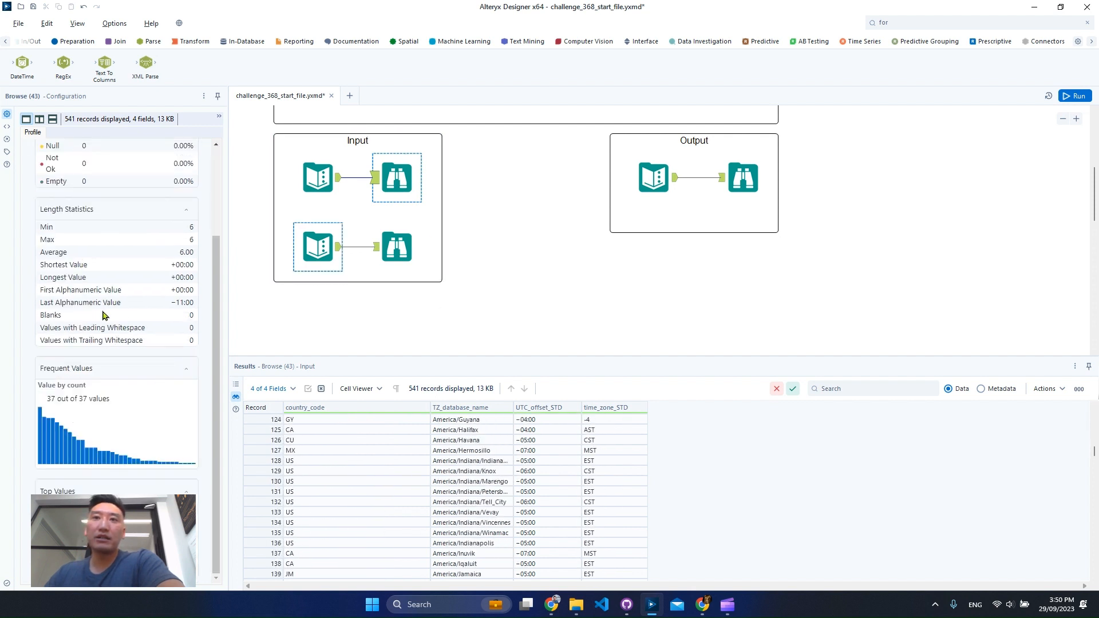
scroll(109, 200, up, 2)
click(107, 153)
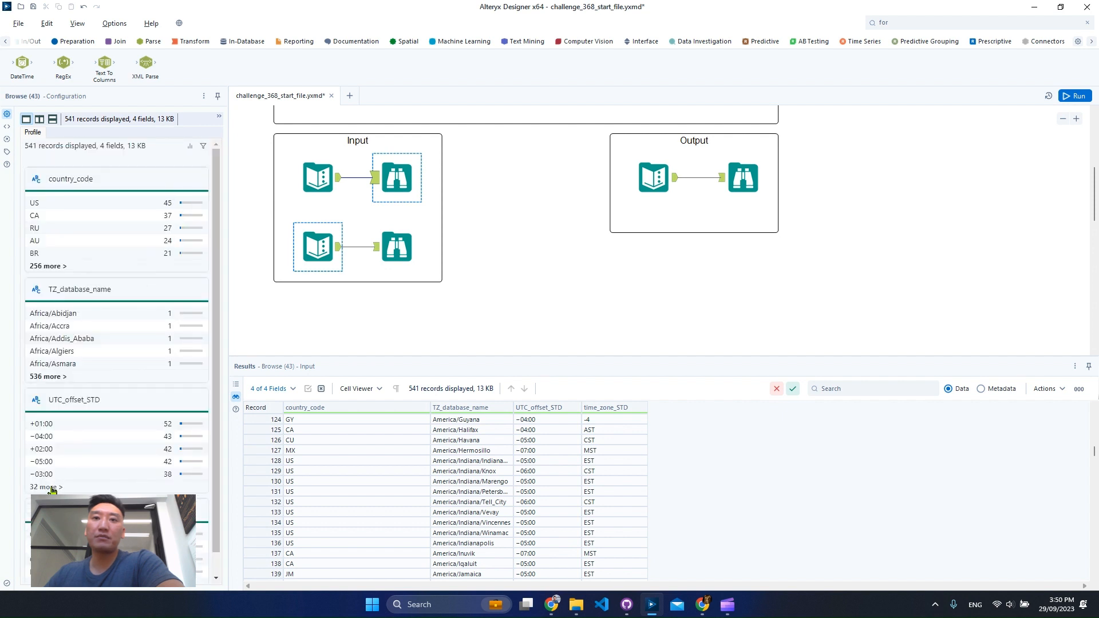
click(52, 487)
scroll(111, 355, down, 5)
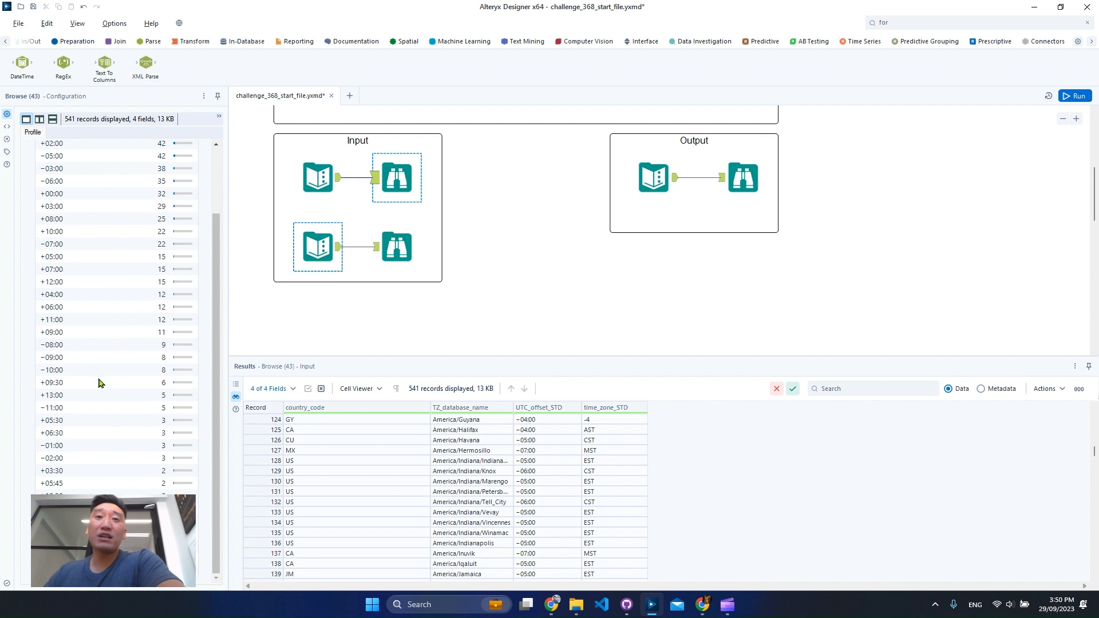
double_click(58, 383)
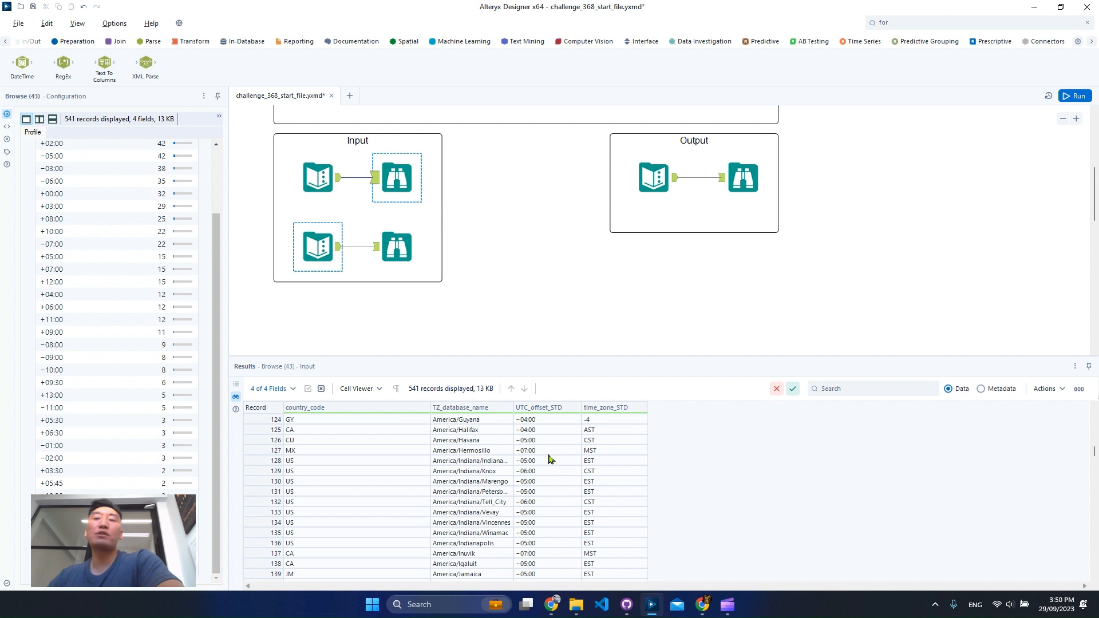
scroll(548, 458, down, 20)
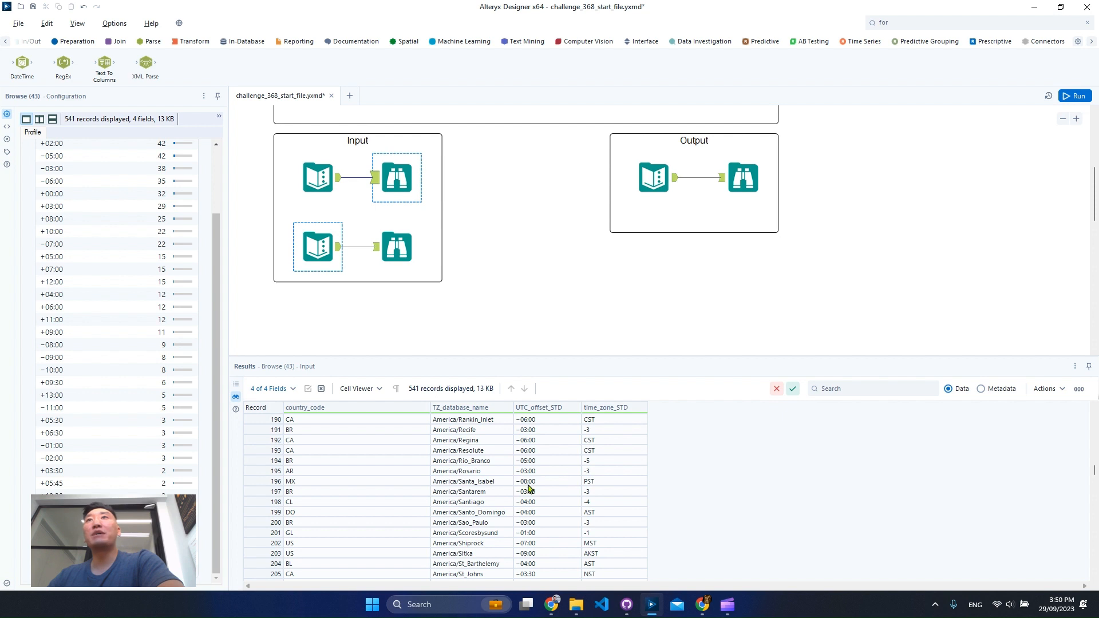
drag(529, 482, 524, 503)
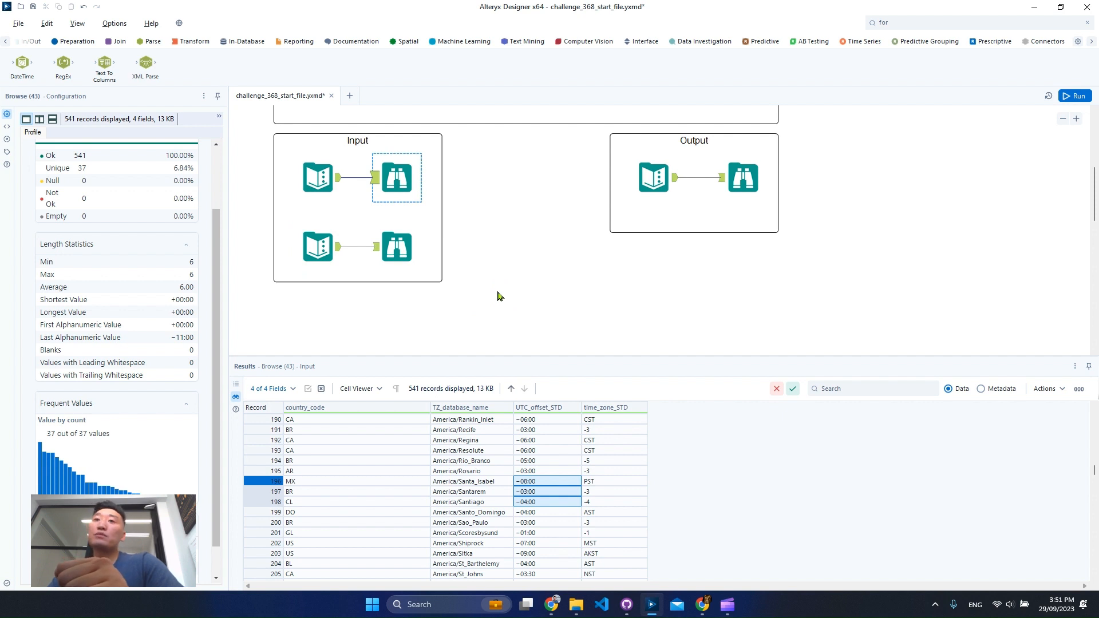
scroll(496, 297, down, 2)
click(413, 179)
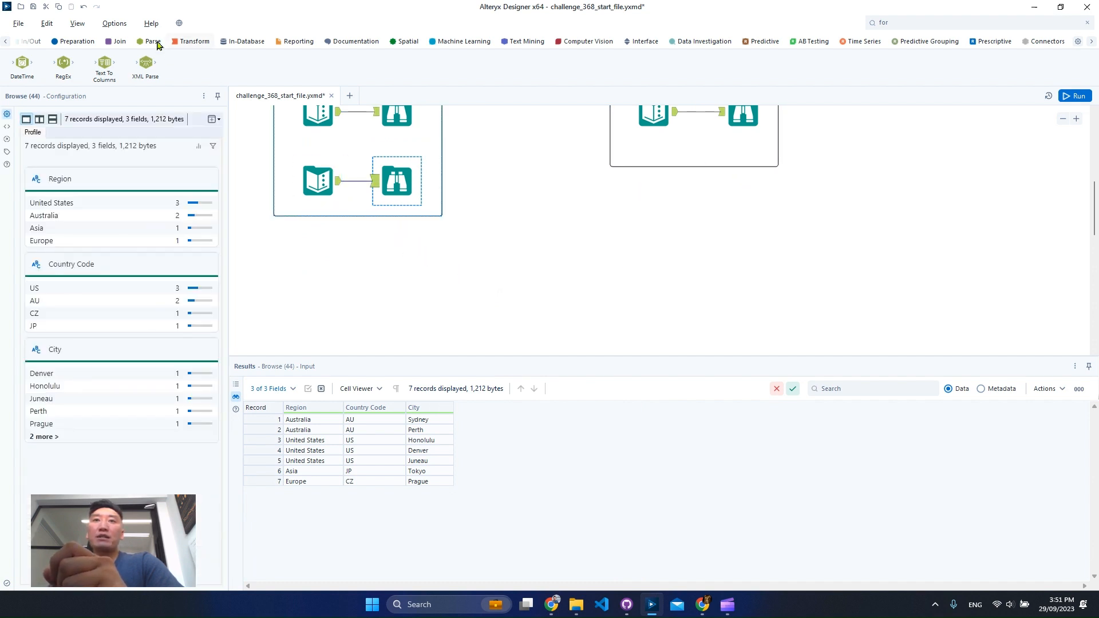
click(117, 41)
drag(145, 63, 439, 282)
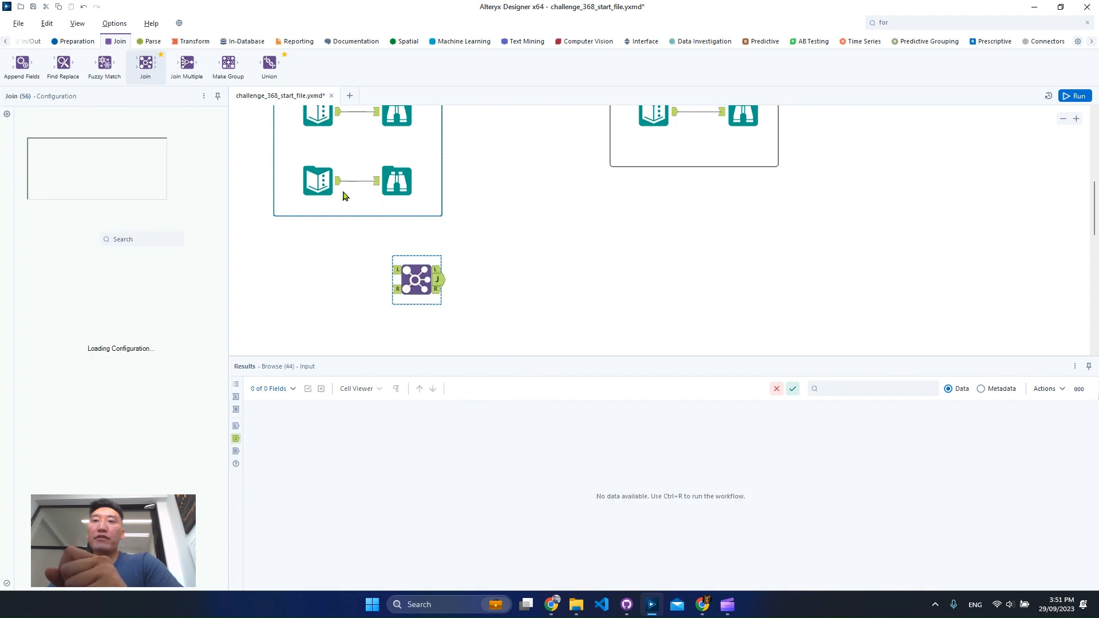
drag(339, 181, 394, 269)
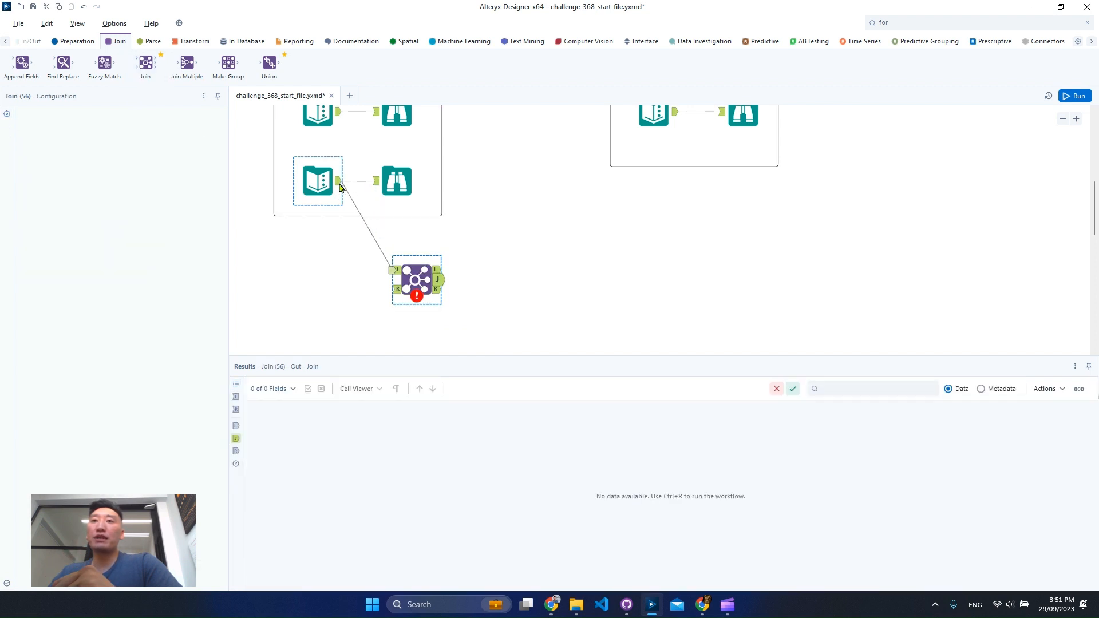
drag(338, 183, 395, 292)
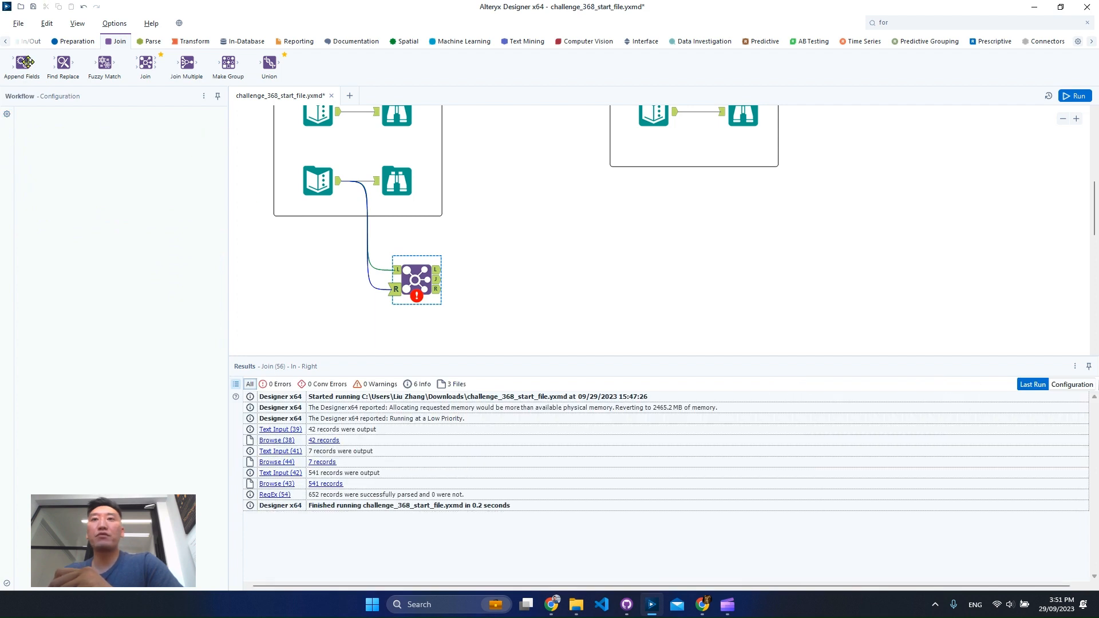
key(Delete)
Step: Add an Append Fields tool below the input container and connect the city list to both its target and source inputs
drag(24, 60, 397, 260)
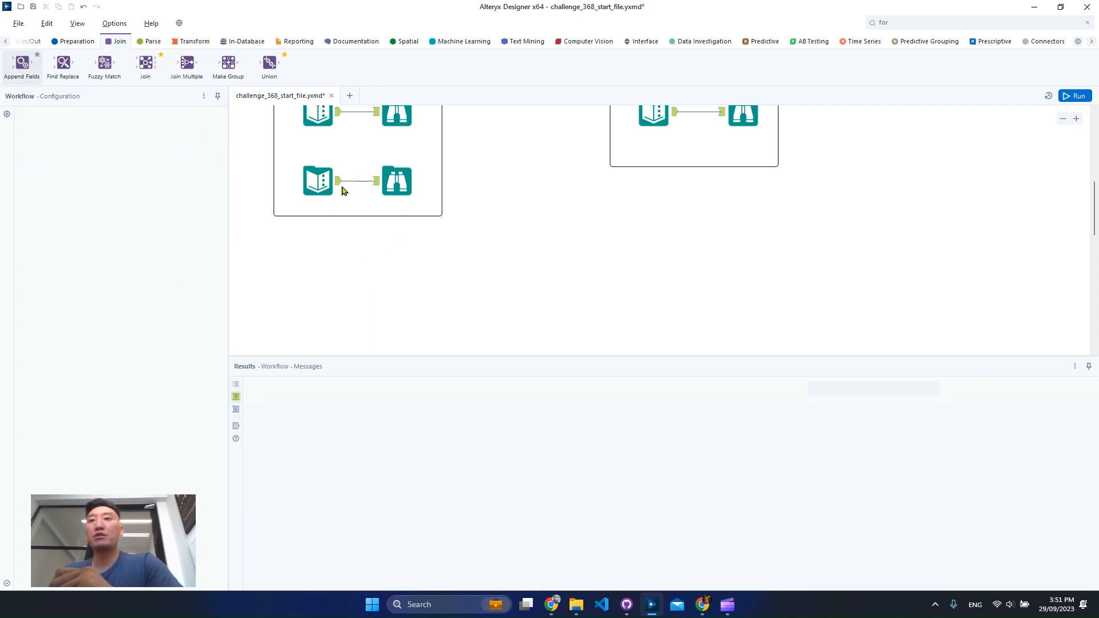
drag(341, 187, 375, 250)
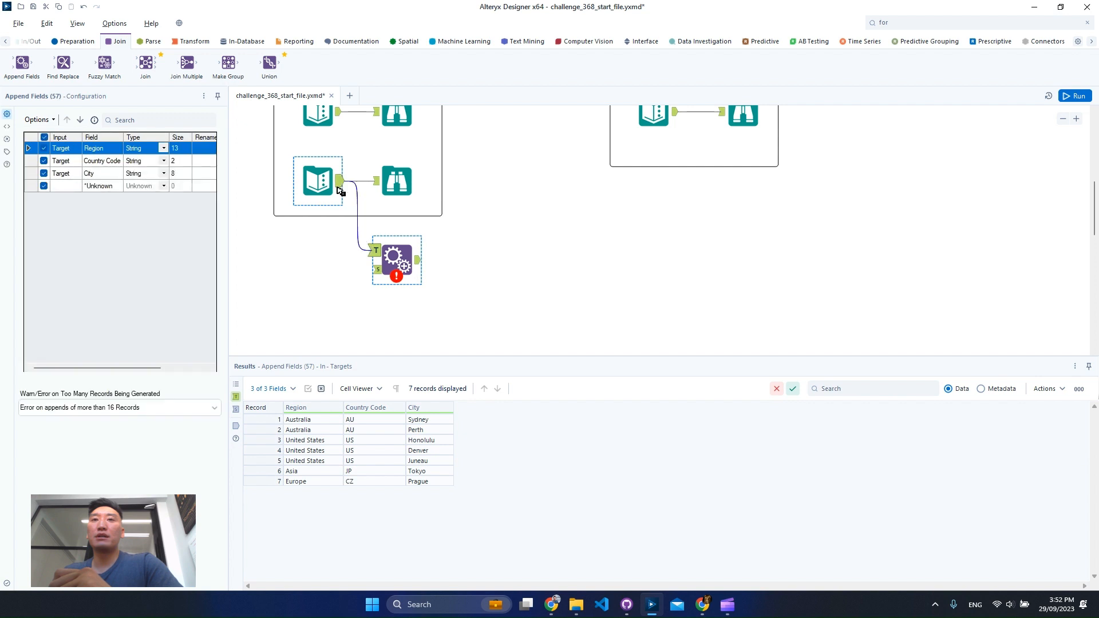
drag(339, 182, 368, 276)
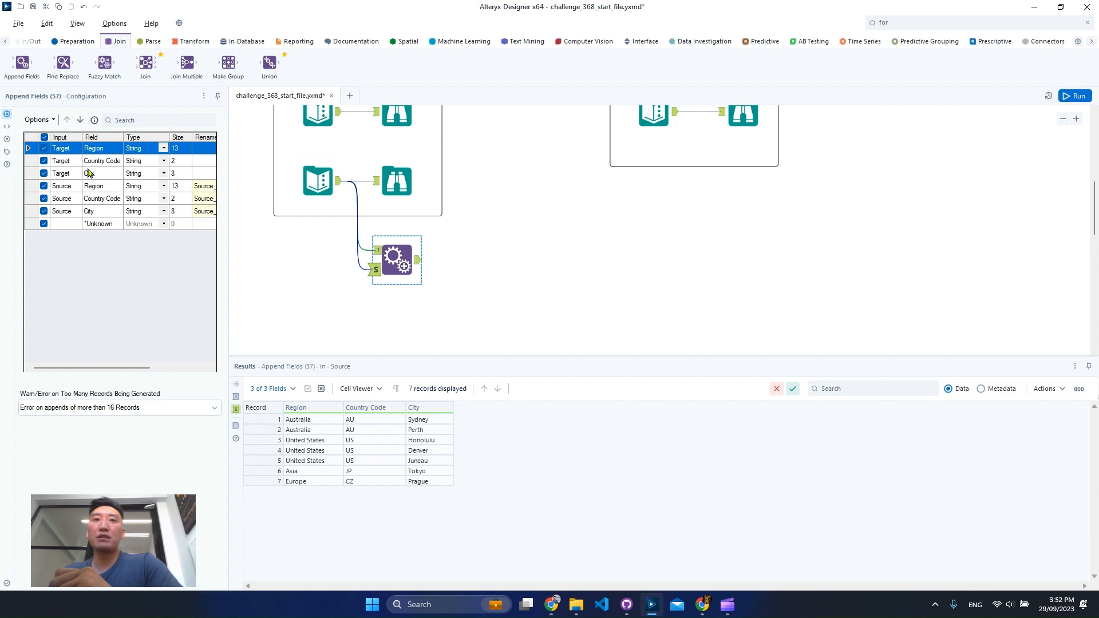
Step: Limit the Append Fields selection to the target Country Code and City and the source Country Code
click(44, 137)
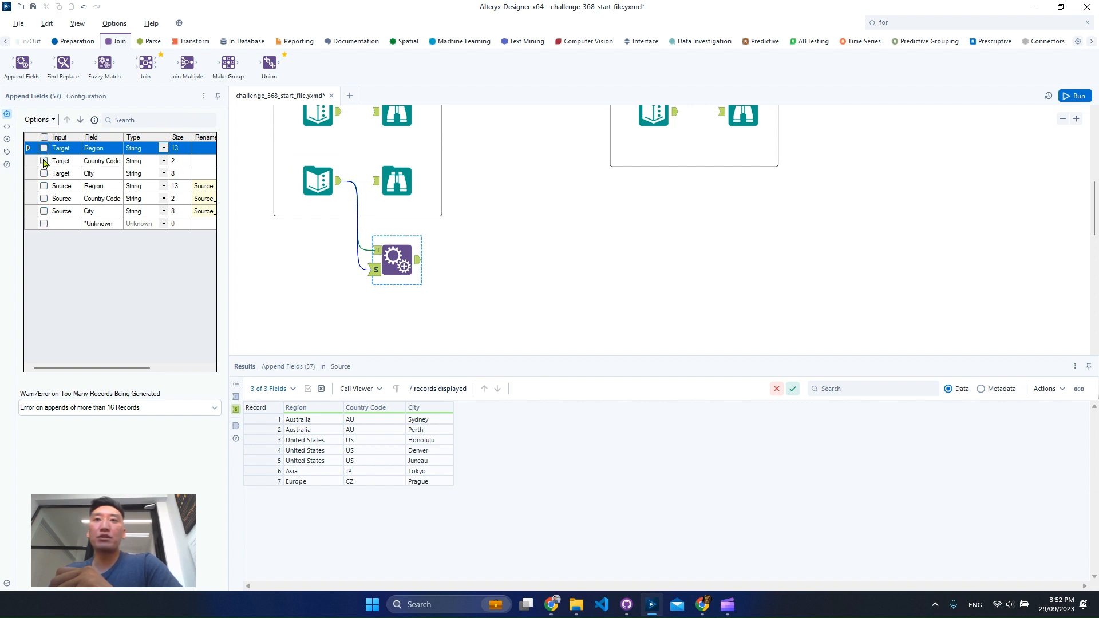
click(44, 161)
click(44, 173)
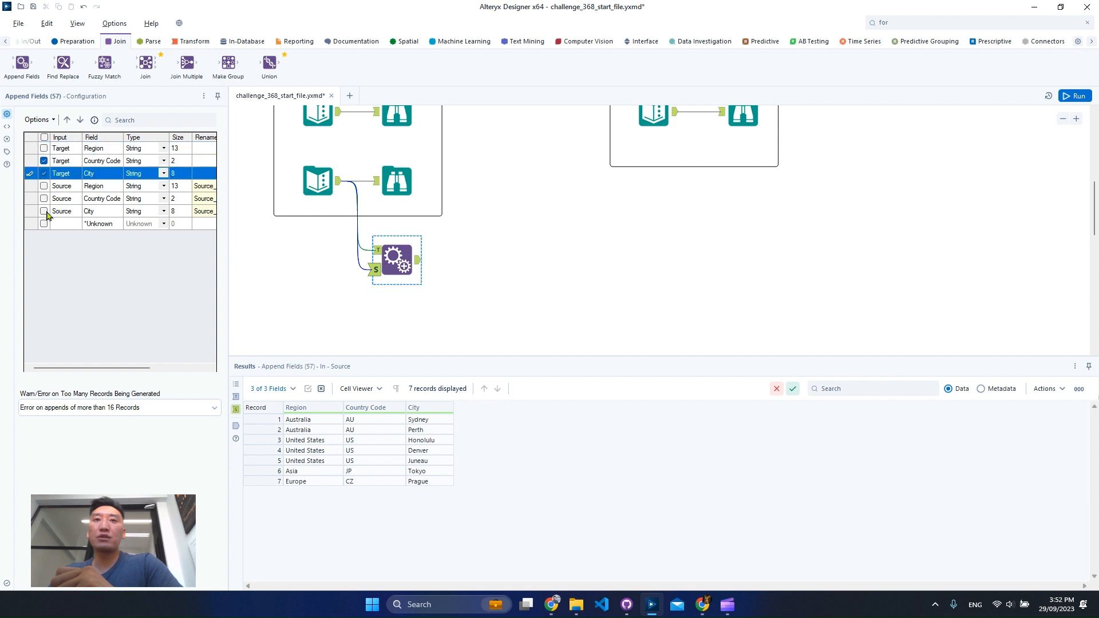
click(44, 198)
click(189, 211)
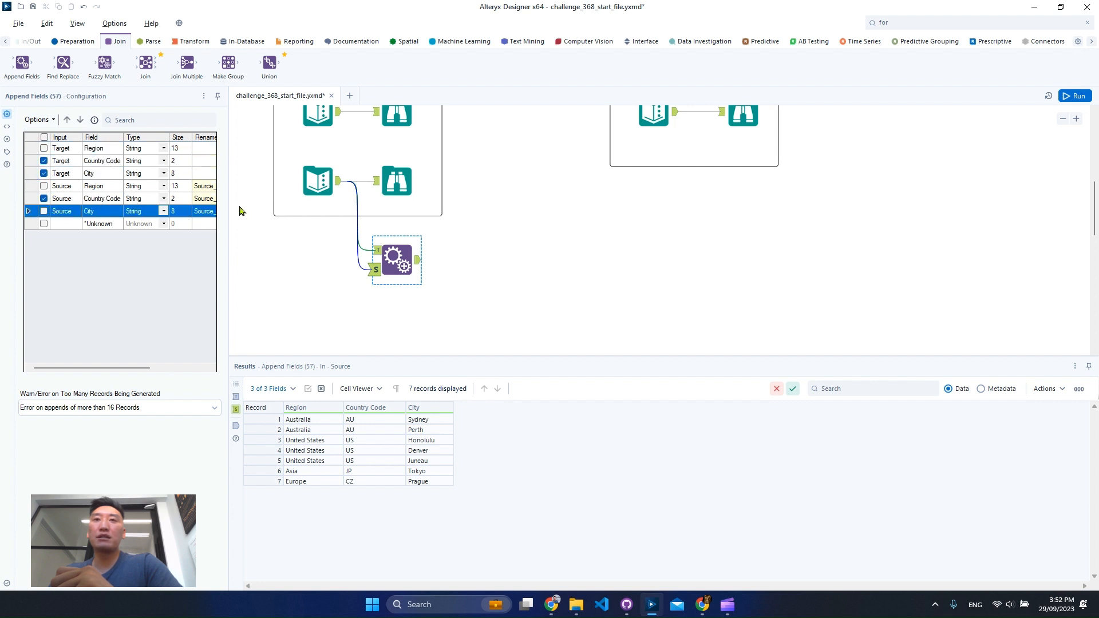
Step: Enter the description From for the target Country Code and City fields in the Append Fields configuration
drag(229, 205, 343, 208)
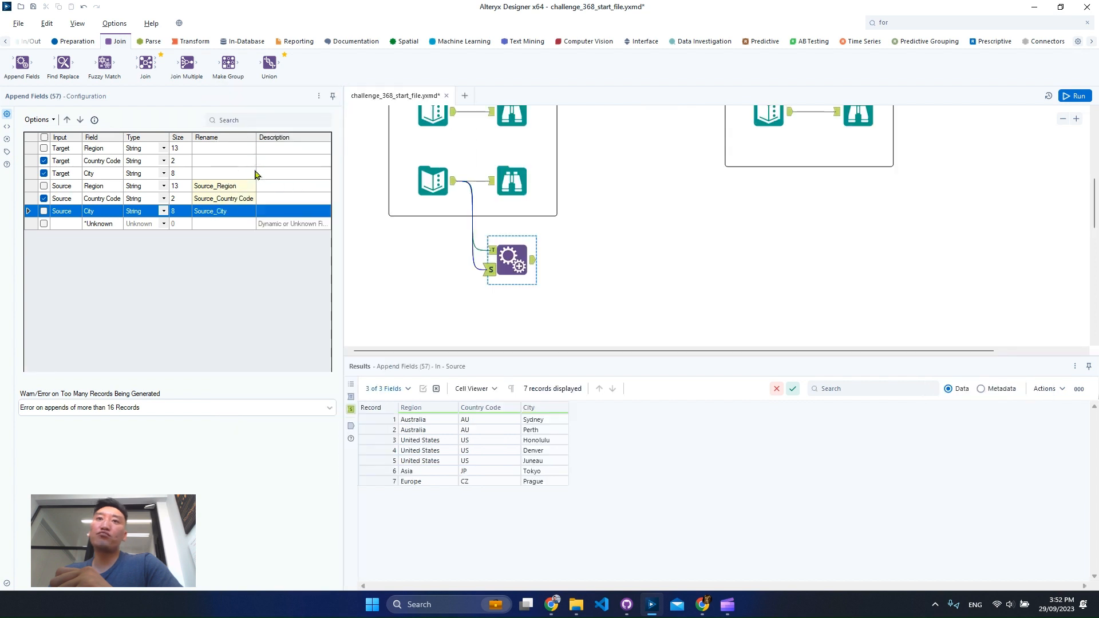
click(215, 162)
click(312, 162)
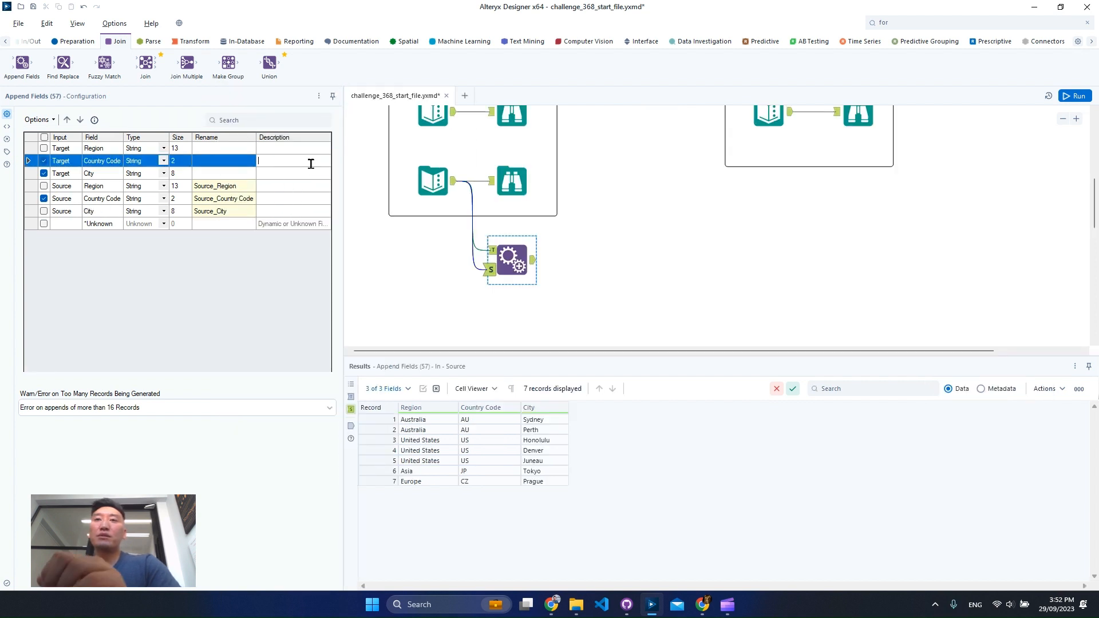
text(From)
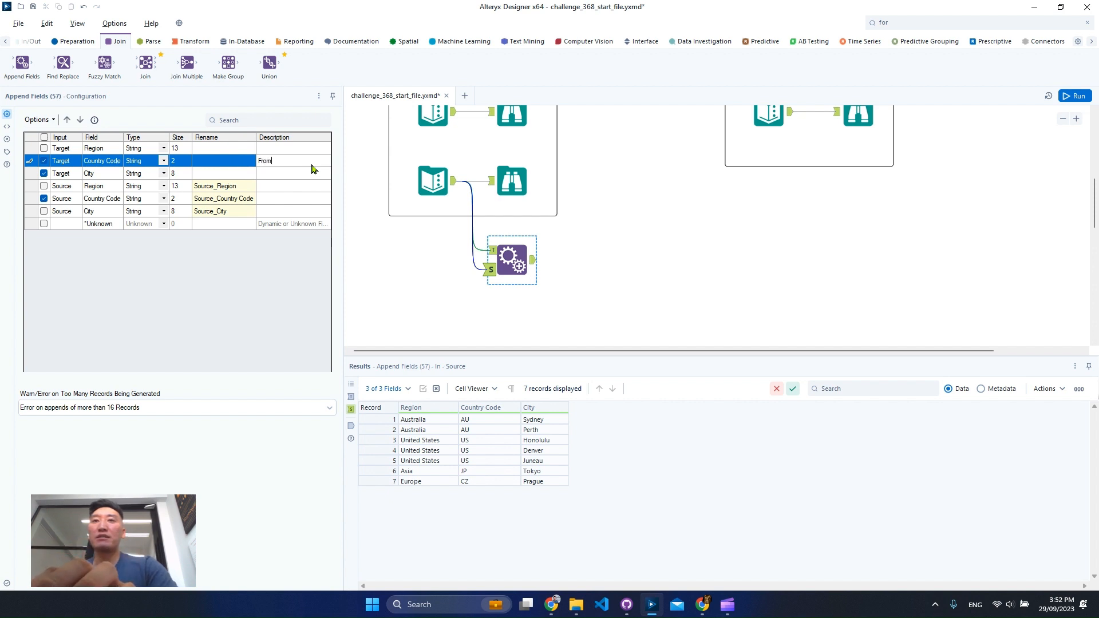
key(Return)
text(From)
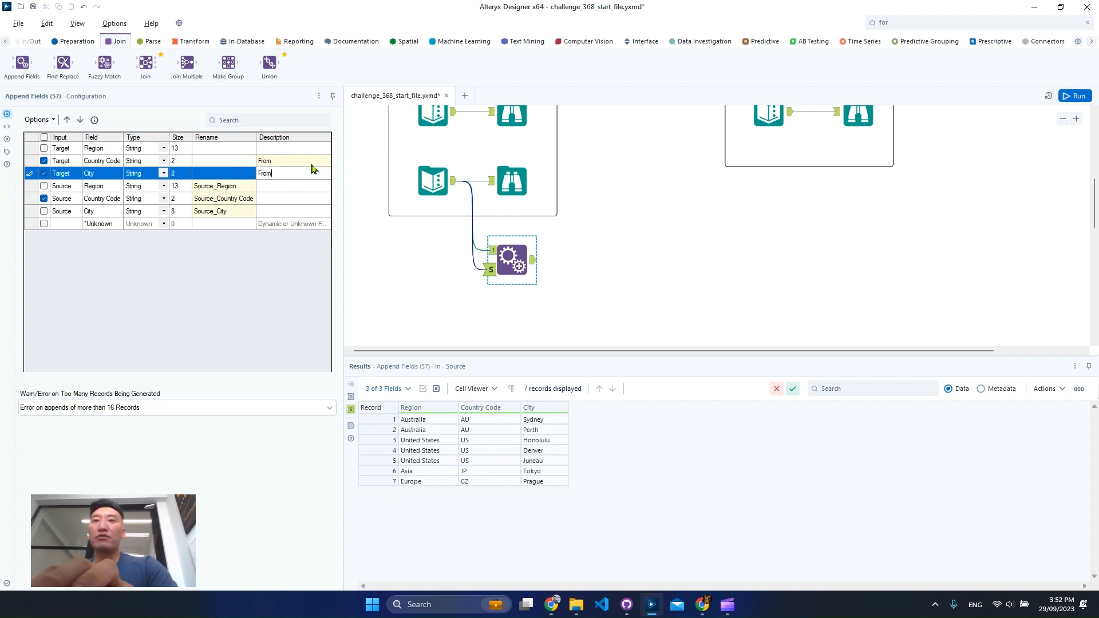
key(Return)
Step: Enter the description To for the source Country Code and City fields
key(Return)
text(To)
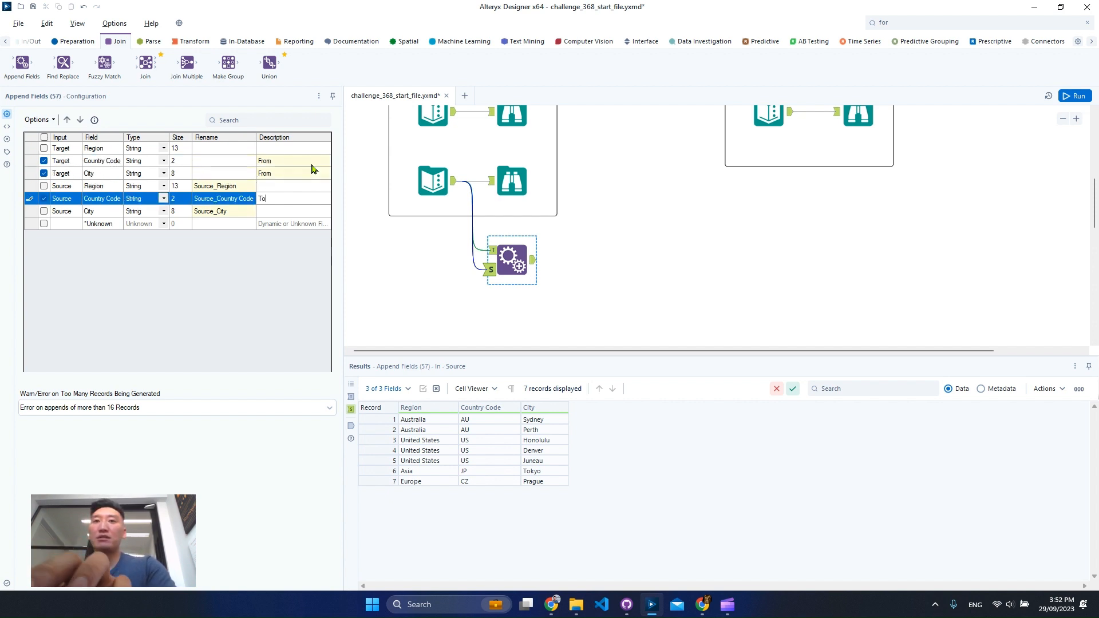
key(Return)
text(To)
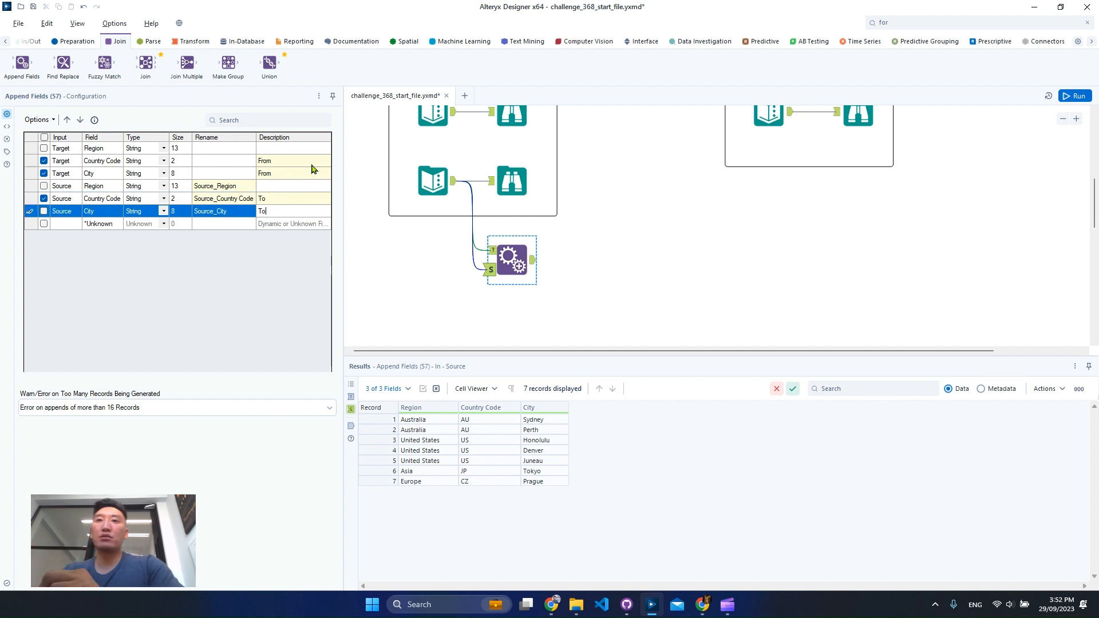
Step: Include the source City field in the appended output and run the workflow
click(45, 211)
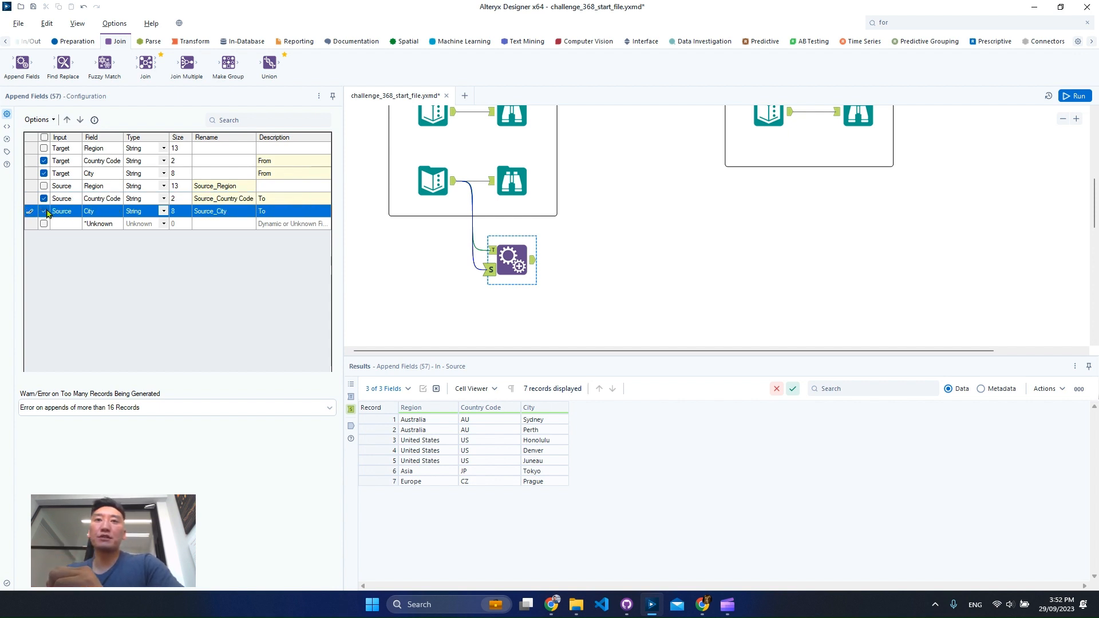
click(1073, 96)
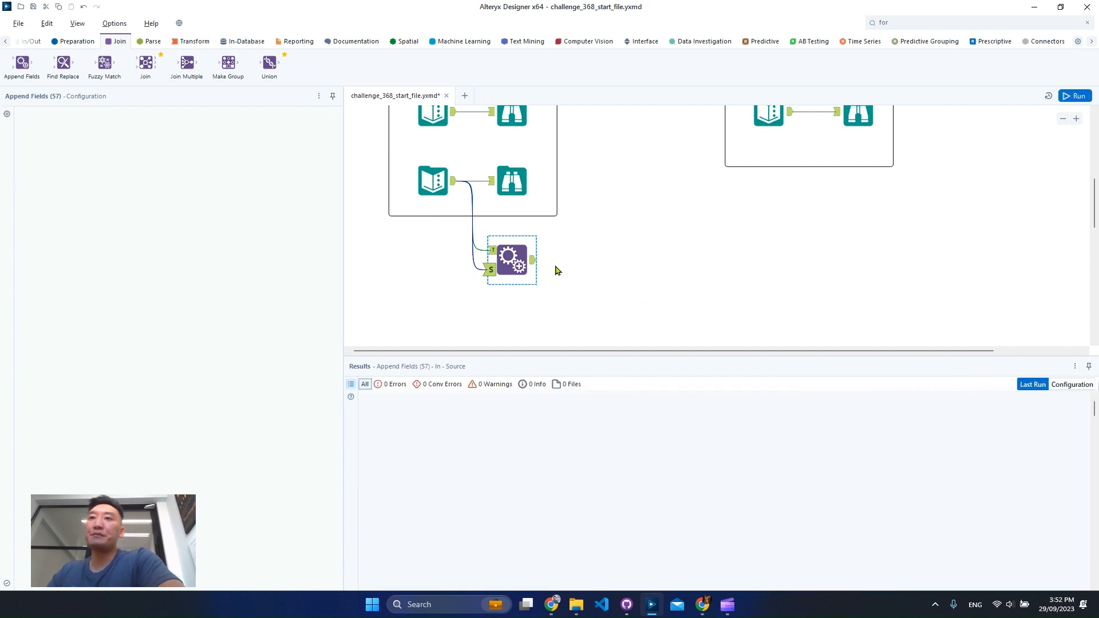
key(ctrl+r)
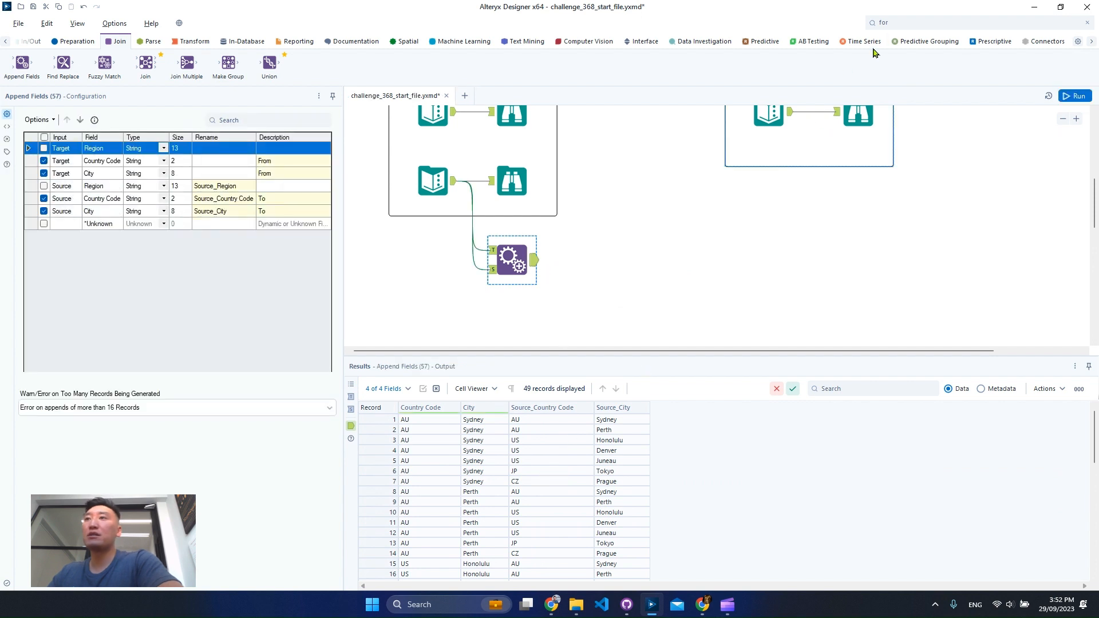
Step: Find the Filter tool and attach it to the output of the Append Fields tool
click(908, 23)
double_click(908, 23)
text(fil)
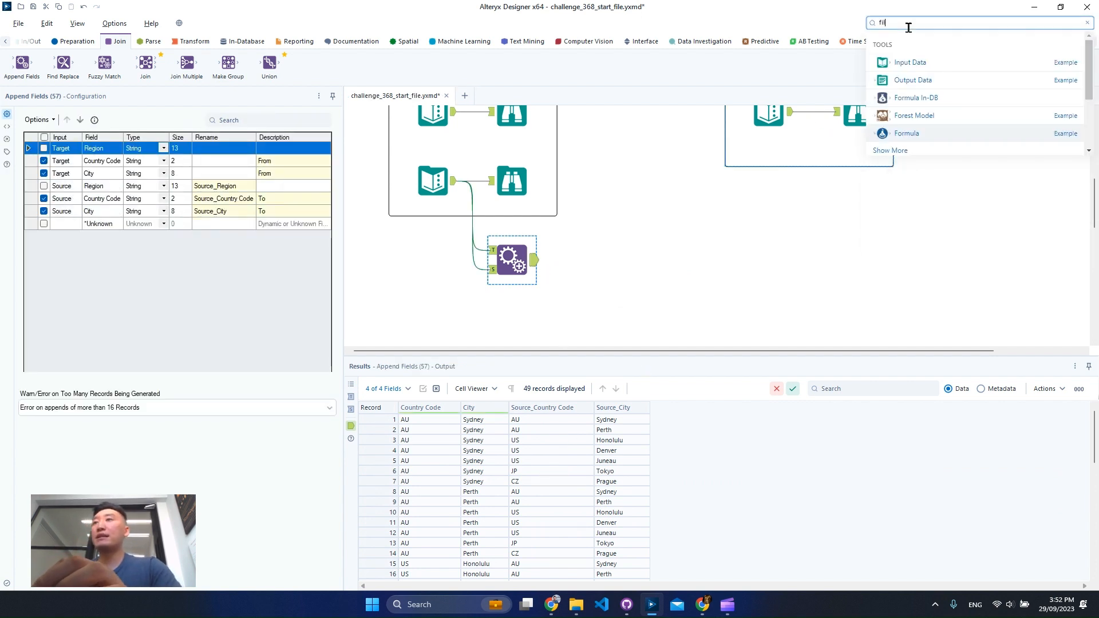
click(605, 263)
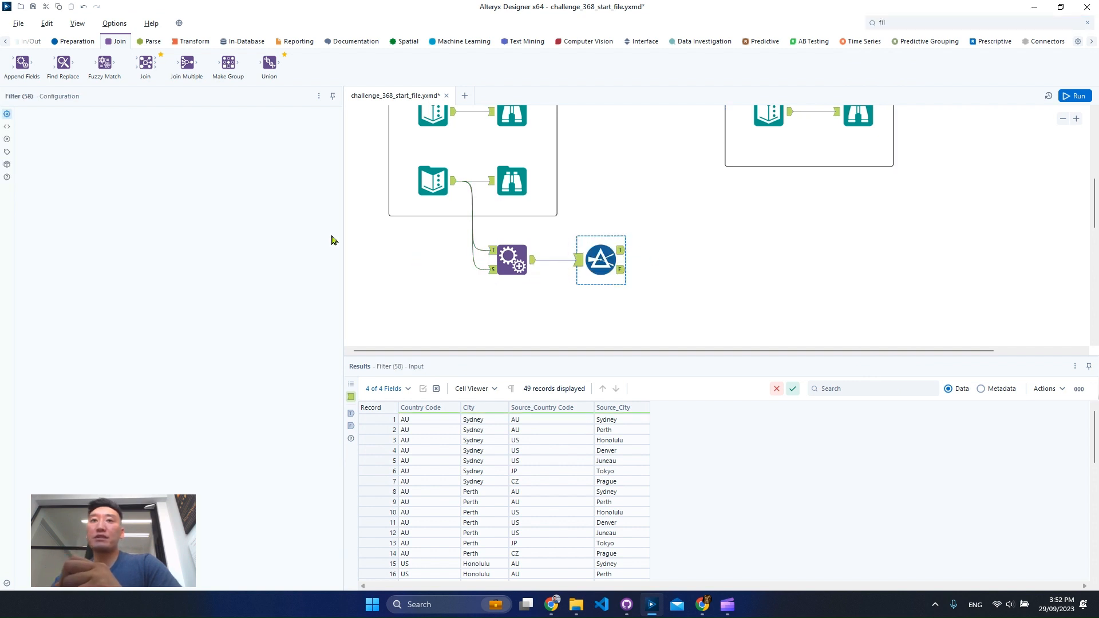
Step: Set the Filter tool to the custom condition [City] != [Source_City] and select its True output
click(112, 162)
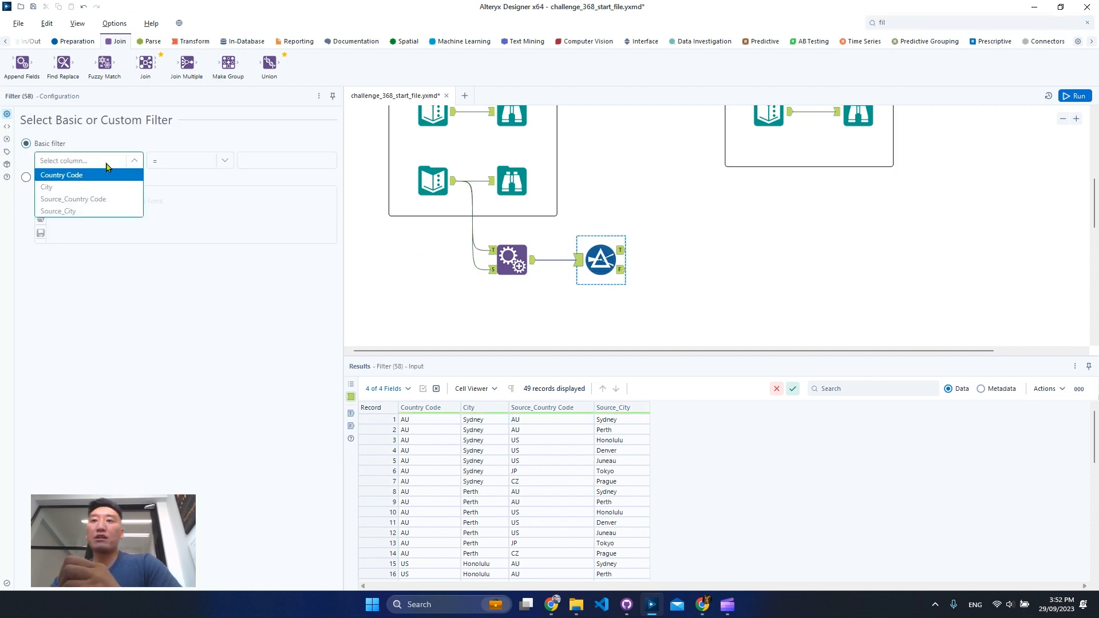
click(97, 187)
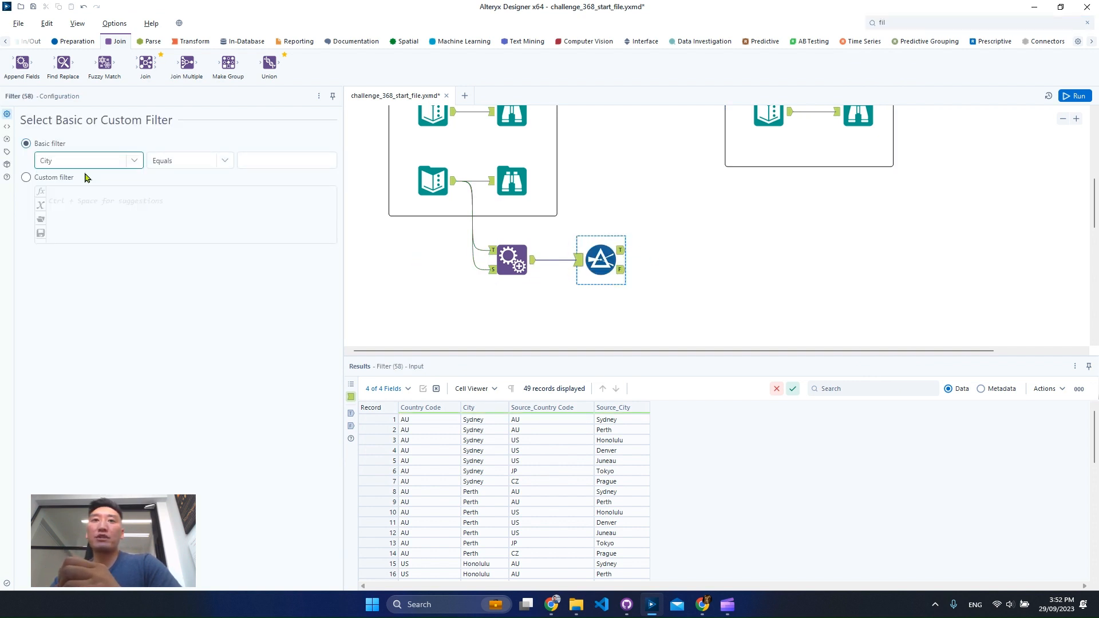
click(182, 161)
click(183, 187)
click(137, 193)
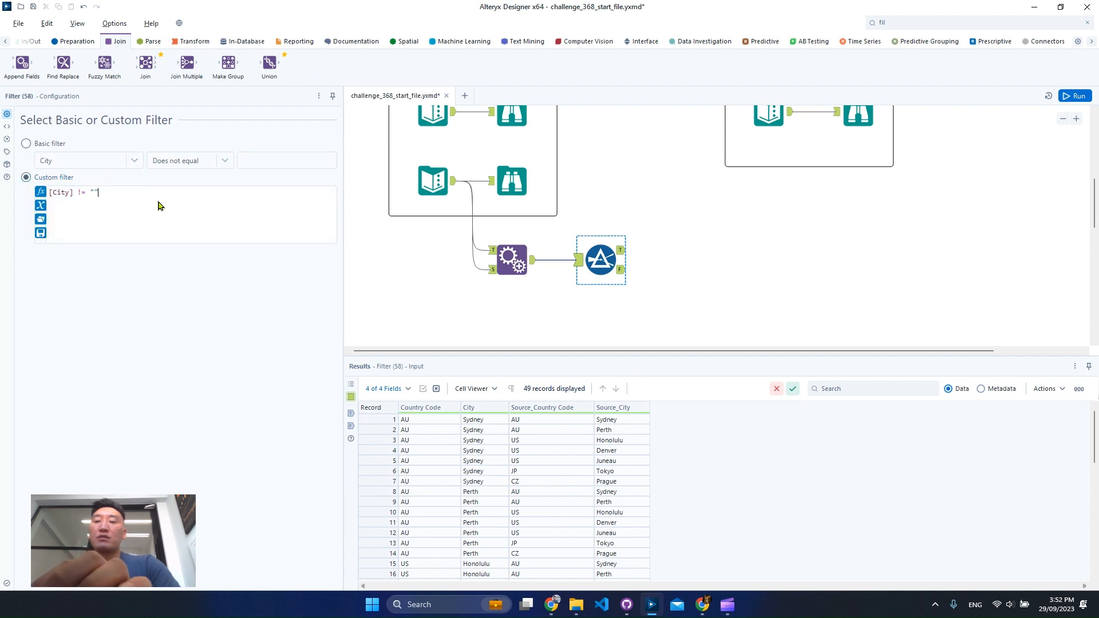
key(BackSpace)
key(BackSpace)
text(sour)
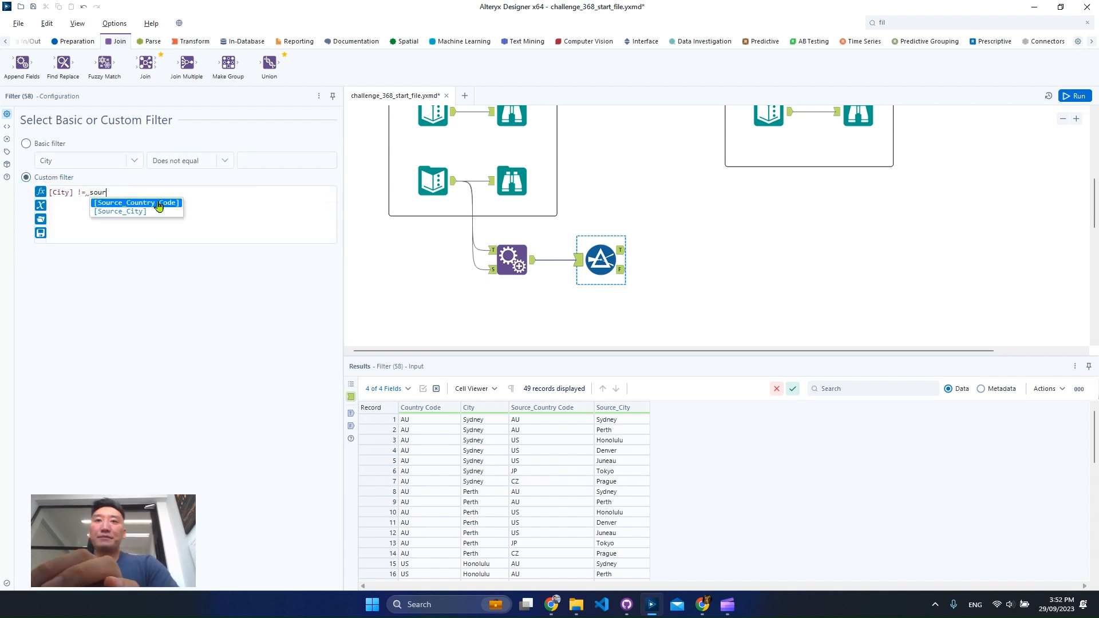
key(Return)
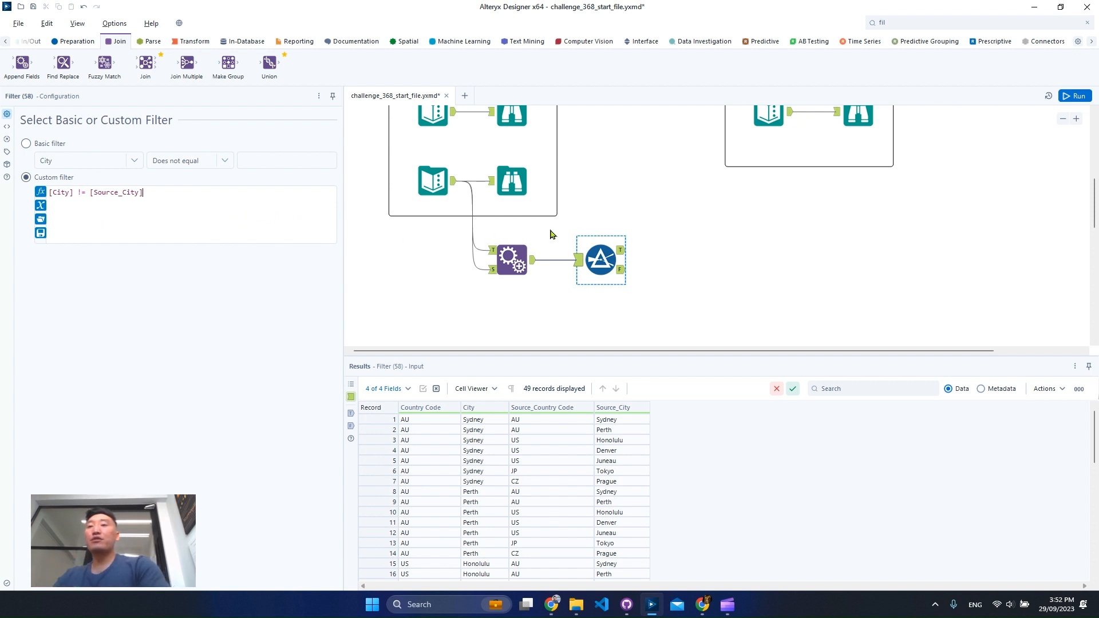
click(619, 252)
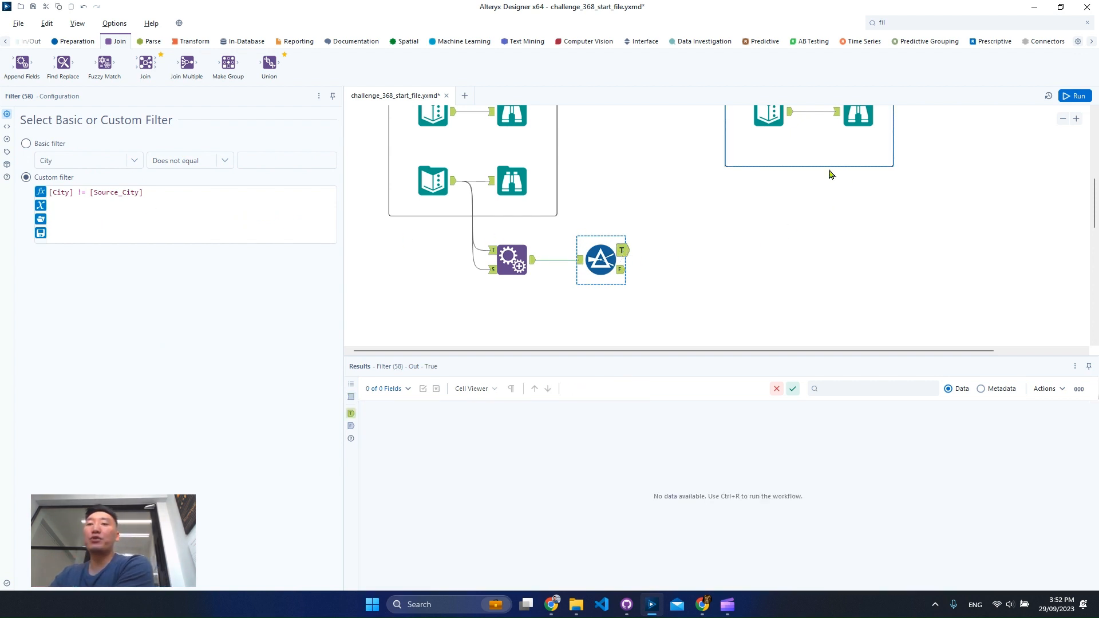
Step: Check the time zone table's country_code values, then add a Text To Columns tool and connect that table to it
scroll(585, 187, up, 2)
click(512, 177)
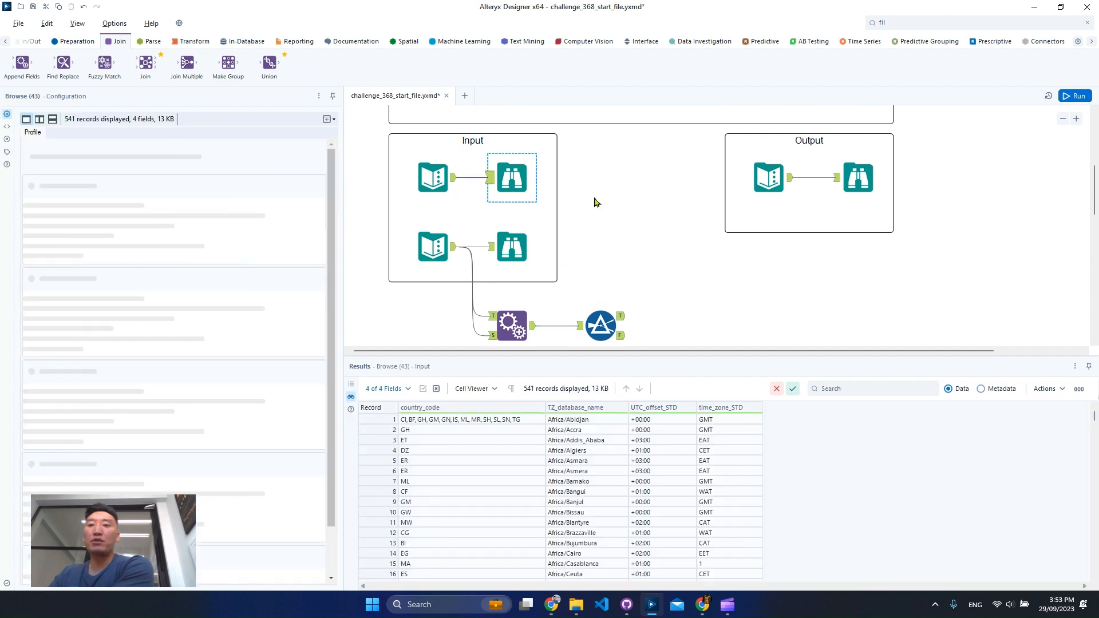
scroll(590, 211, down, 2)
click(441, 422)
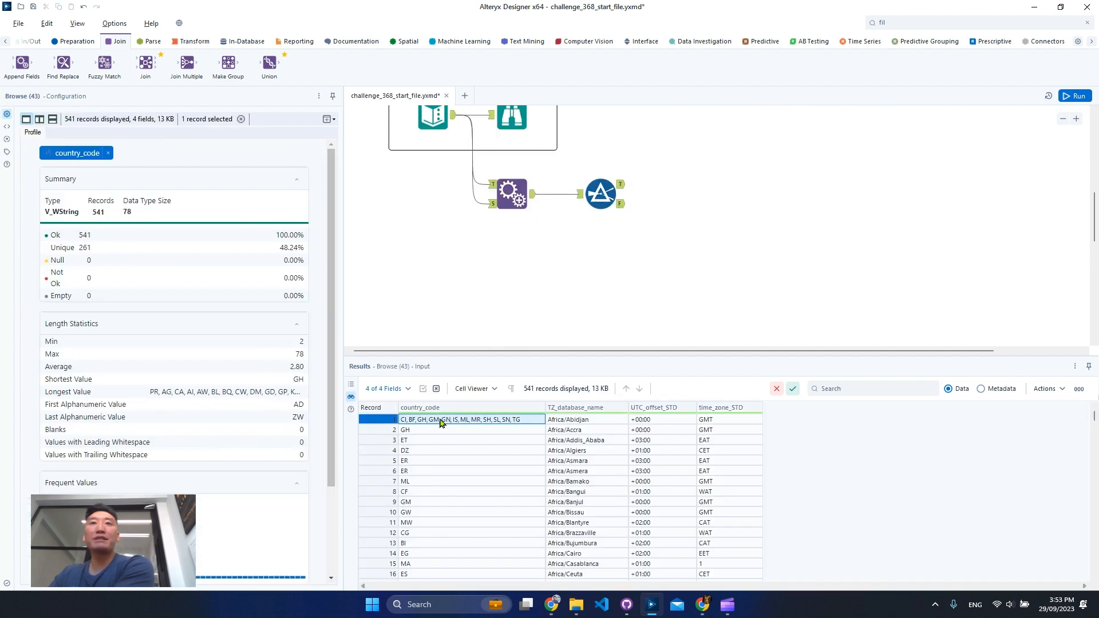
click(153, 42)
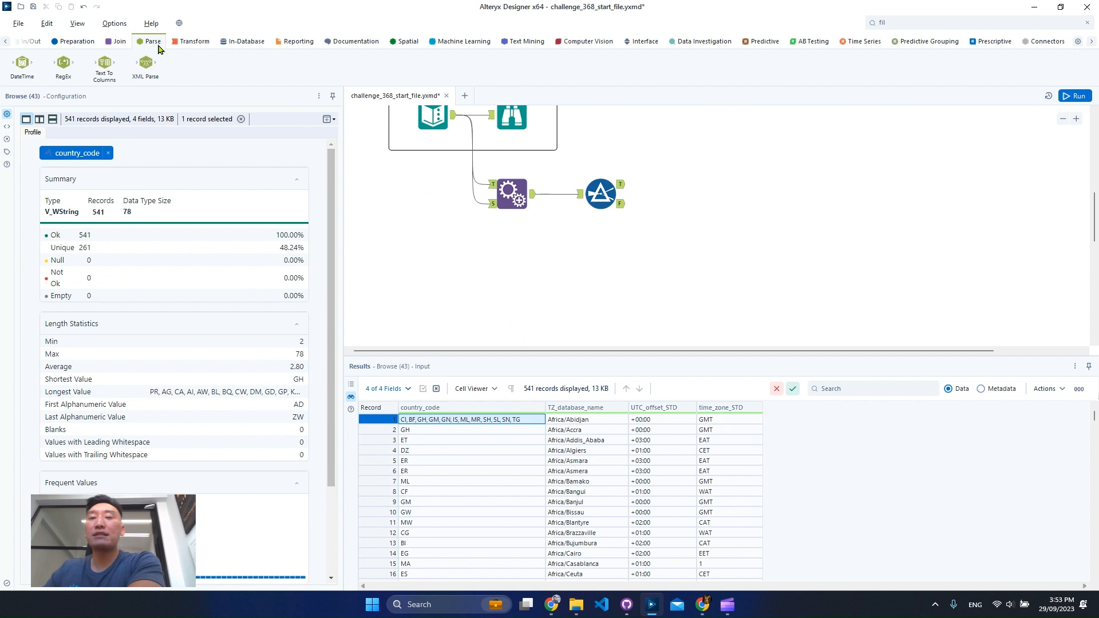
drag(104, 64, 521, 270)
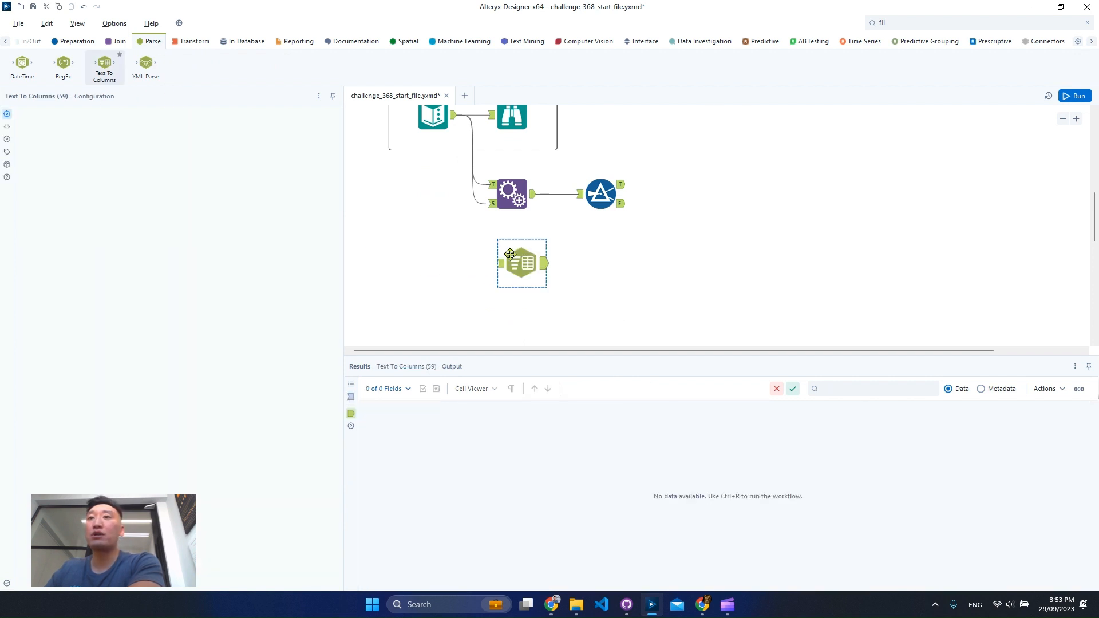
scroll(544, 245, up, 2)
drag(453, 111, 717, 273)
Step: Rearrange the canvas so the Text To Columns tool sits above the Append Fields and Filter tools
drag(639, 289, 485, 320)
scroll(590, 263, down, 2)
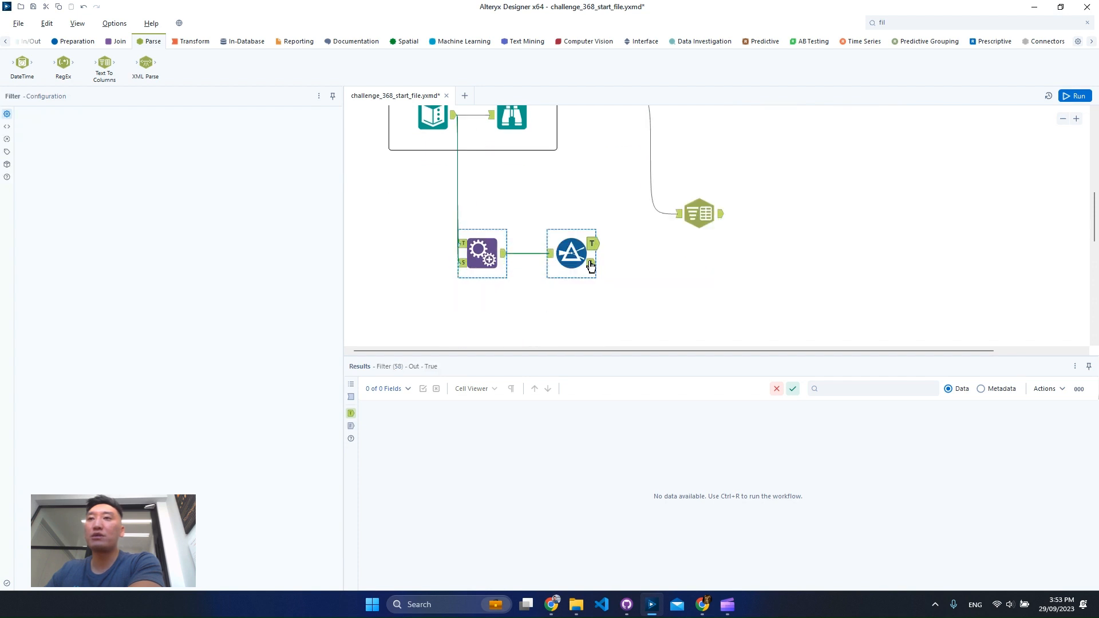
drag(699, 211, 621, 194)
drag(634, 298, 580, 302)
click(627, 195)
drag(627, 196, 567, 194)
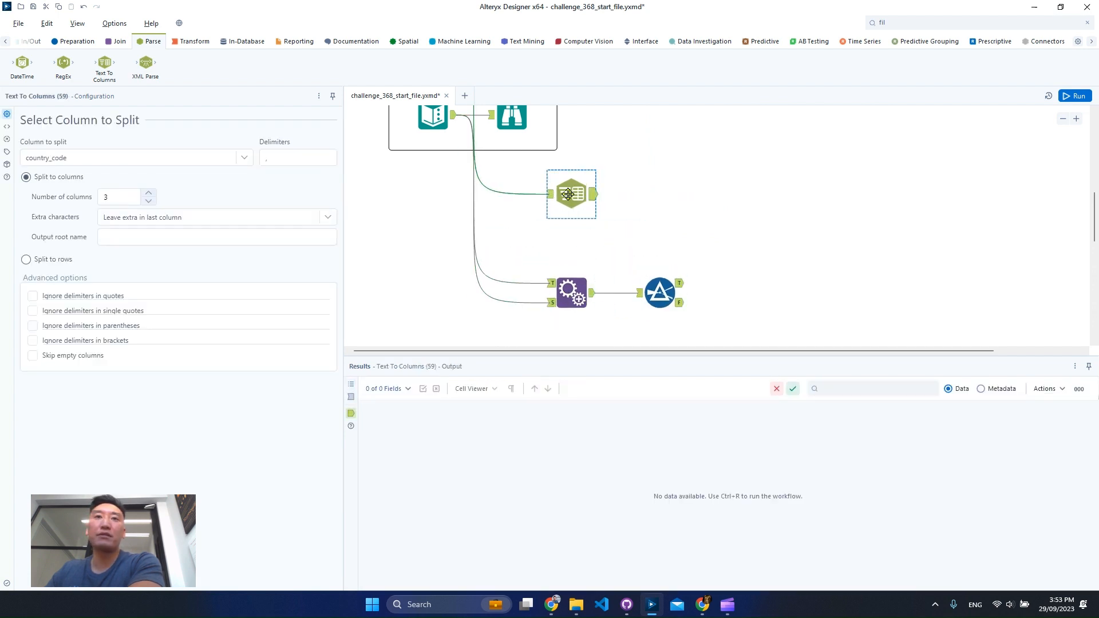
Step: Set Text To Columns to split country_code to rows, run the workflow and open the tool's output
click(68, 259)
click(292, 156)
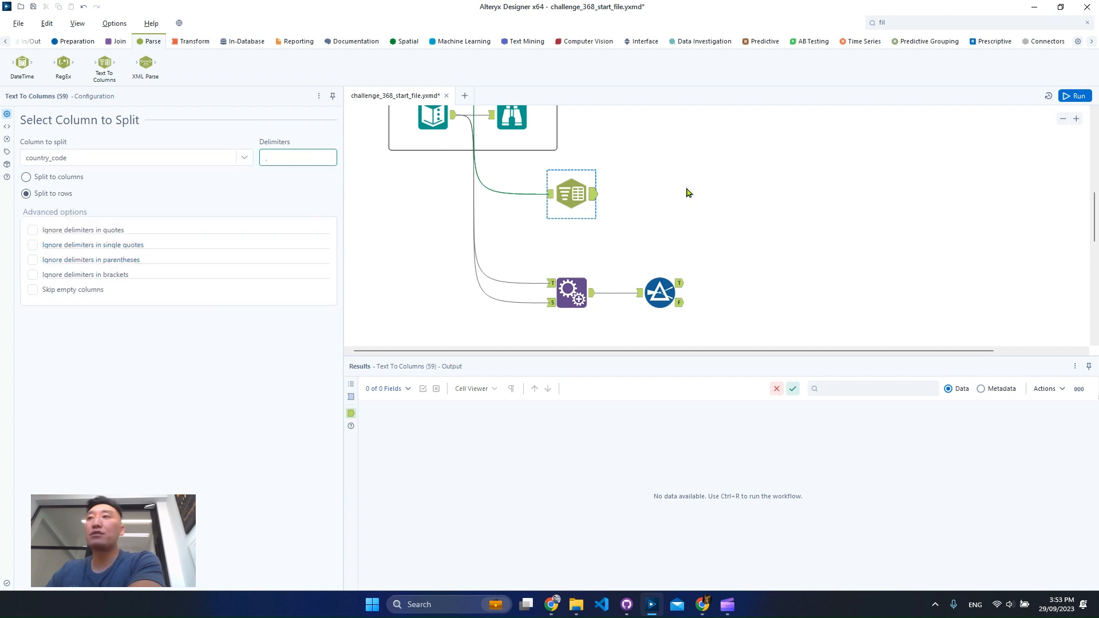
click(1067, 101)
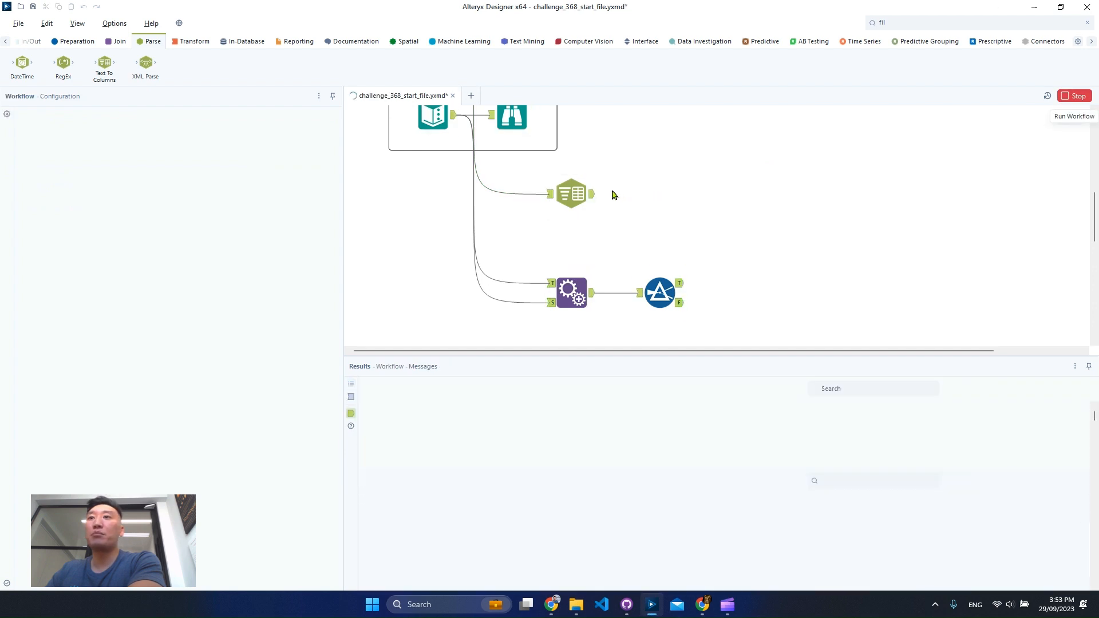
click(592, 196)
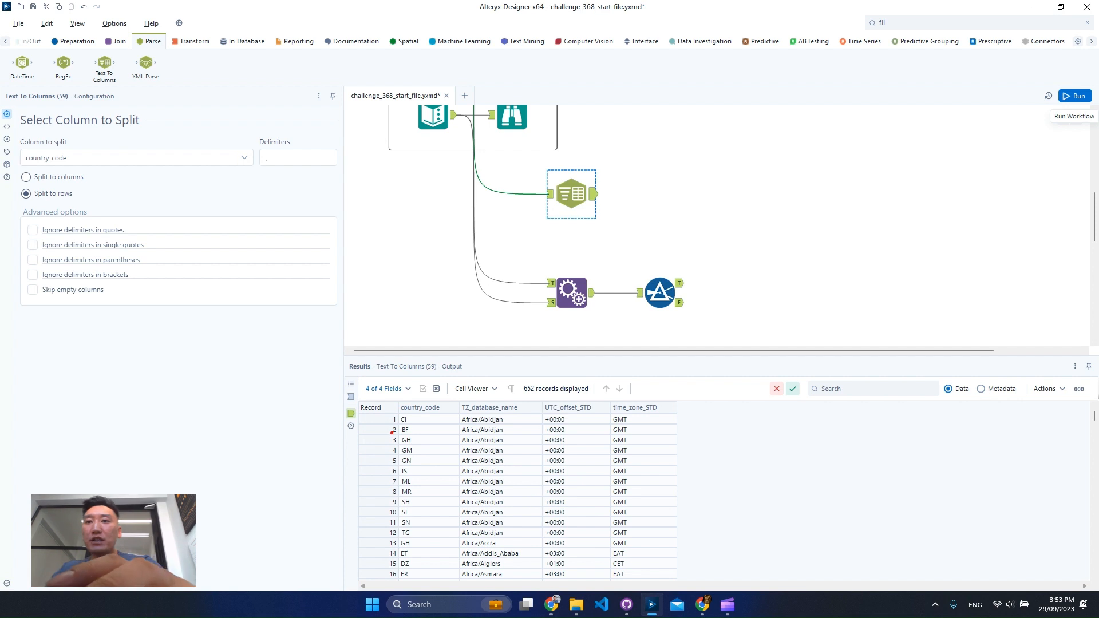
Step: Examine the country_code and UTC_offset_STD values in the first records of the Text To Columns output
drag(386, 393, 439, 490)
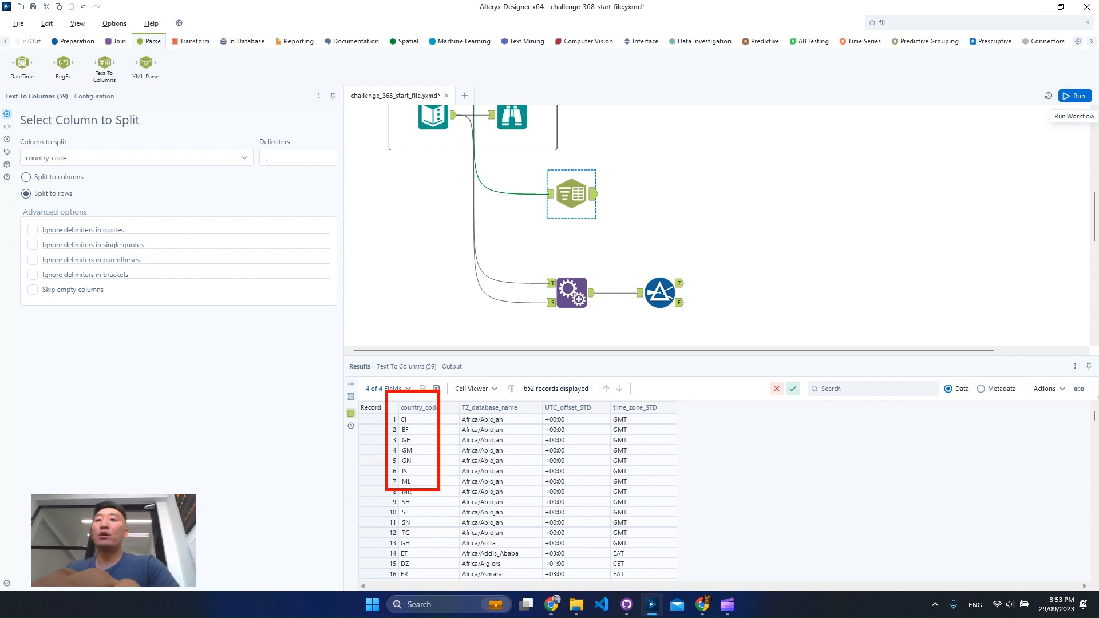
key(Escape)
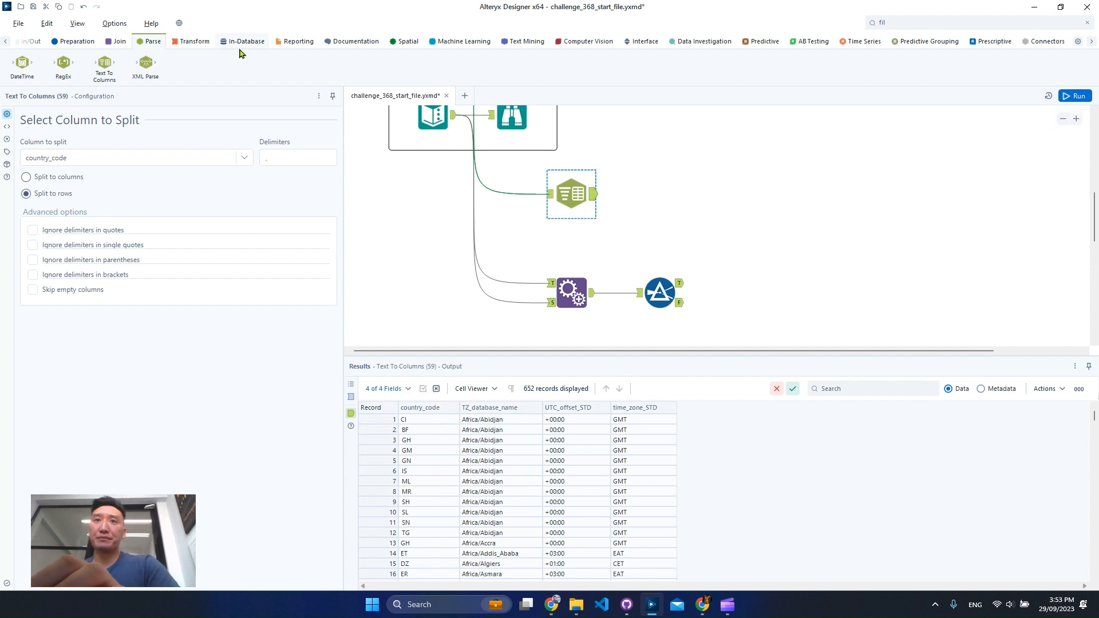
click(111, 42)
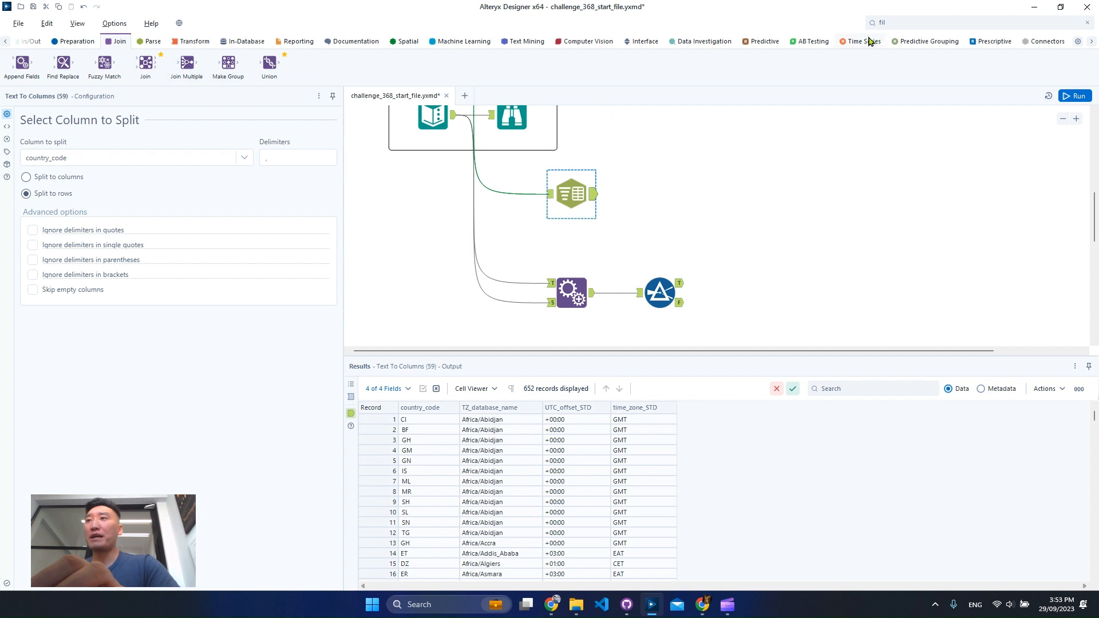
click(899, 22)
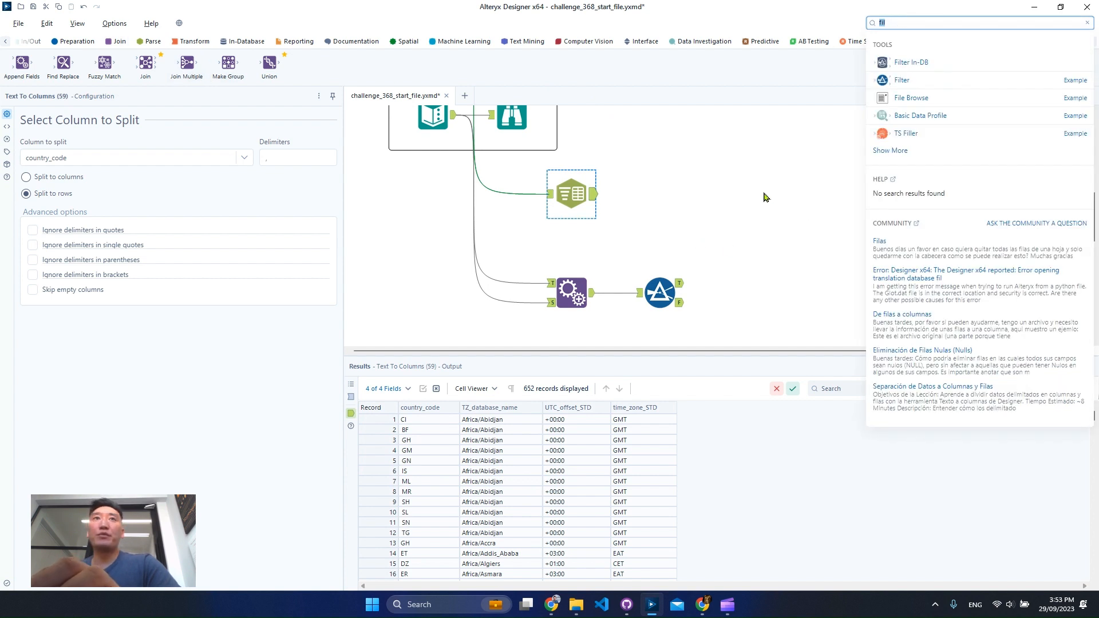
drag(429, 424, 462, 482)
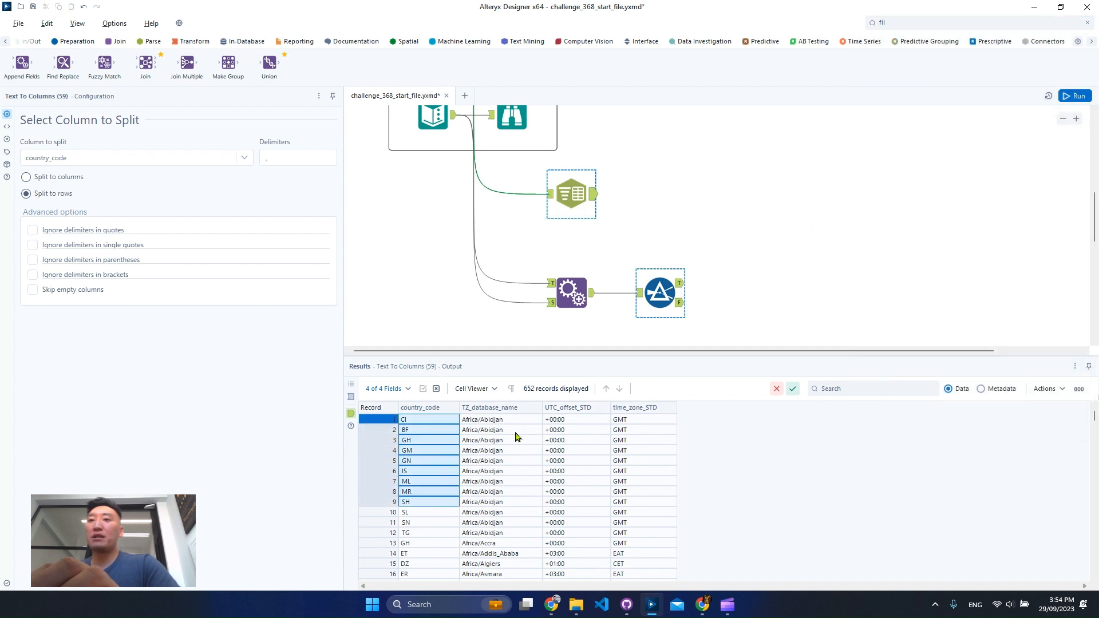
drag(572, 430, 586, 473)
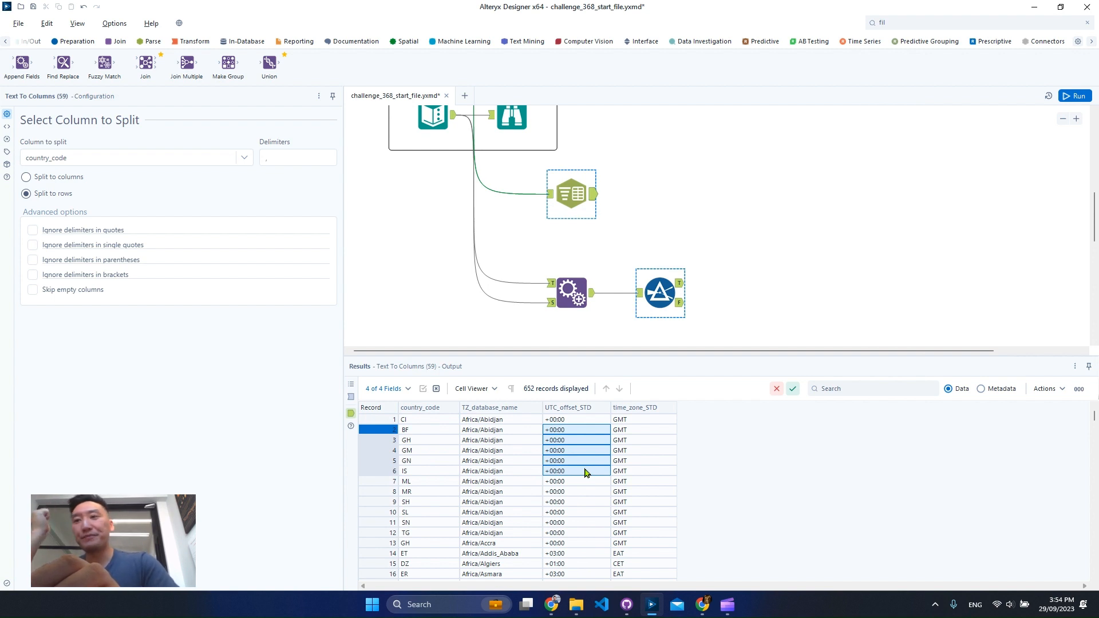
Step: Add a Formula tool and connect it to the output of the Text To Columns tool
click(938, 27)
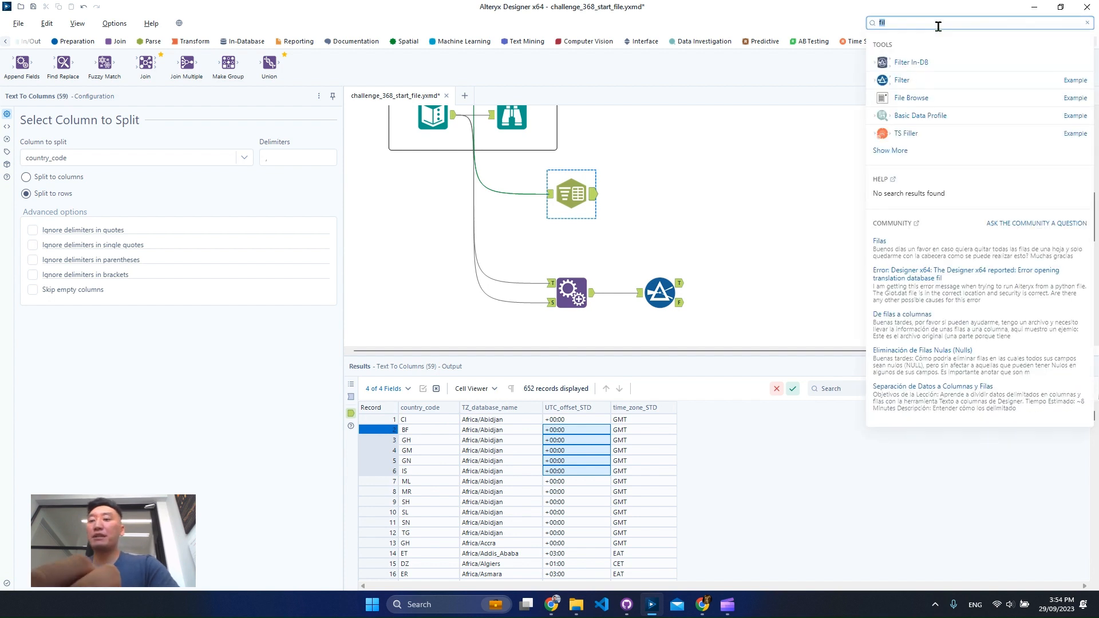
text(for)
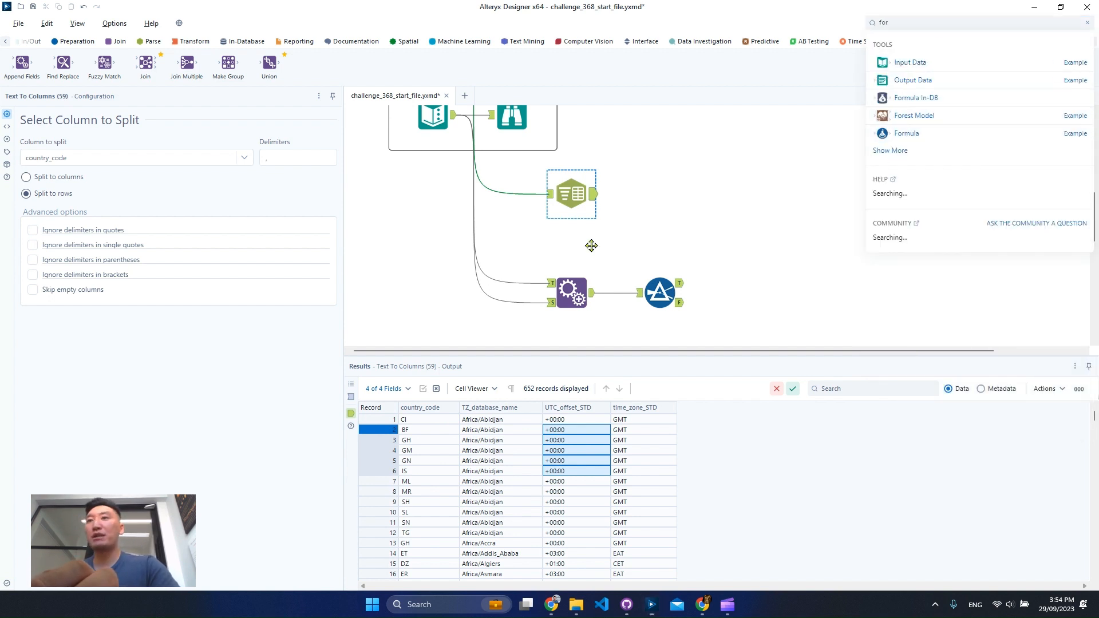
drag(591, 246, 660, 194)
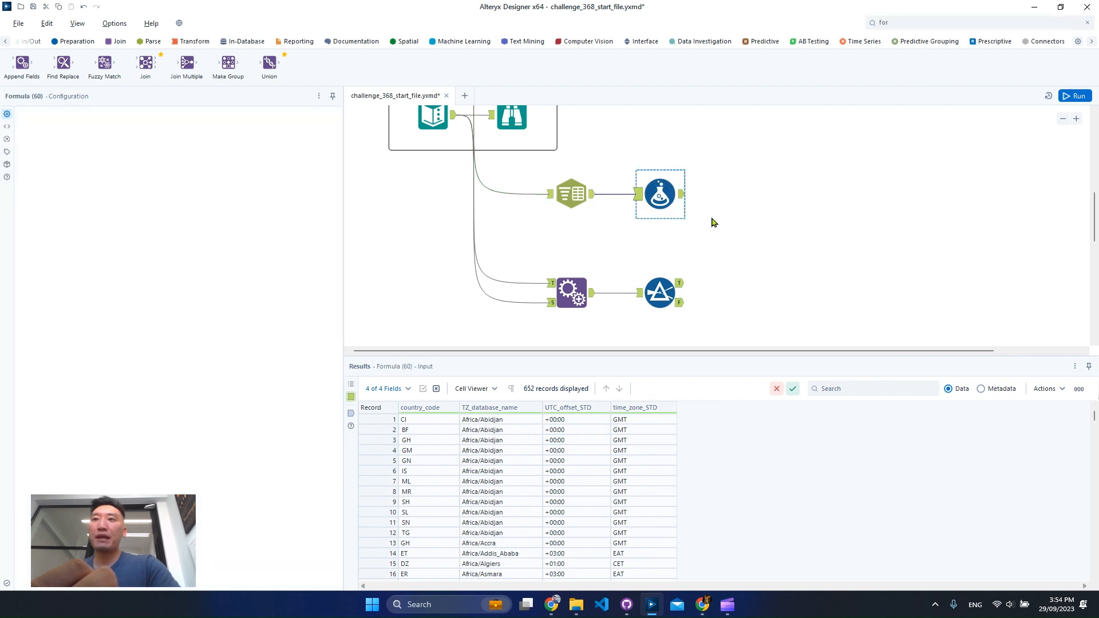
Step: Update the country_code column in the Formula tool with the expression Trim([country_code],' ')
click(87, 125)
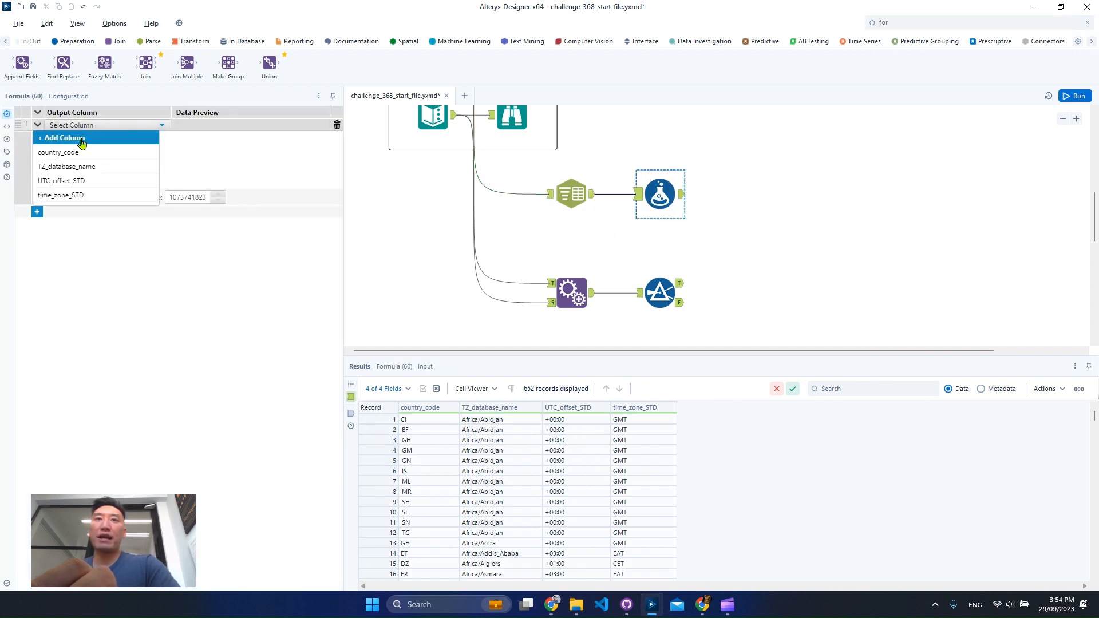
click(82, 136)
click(165, 126)
click(149, 150)
click(149, 148)
text(trim)
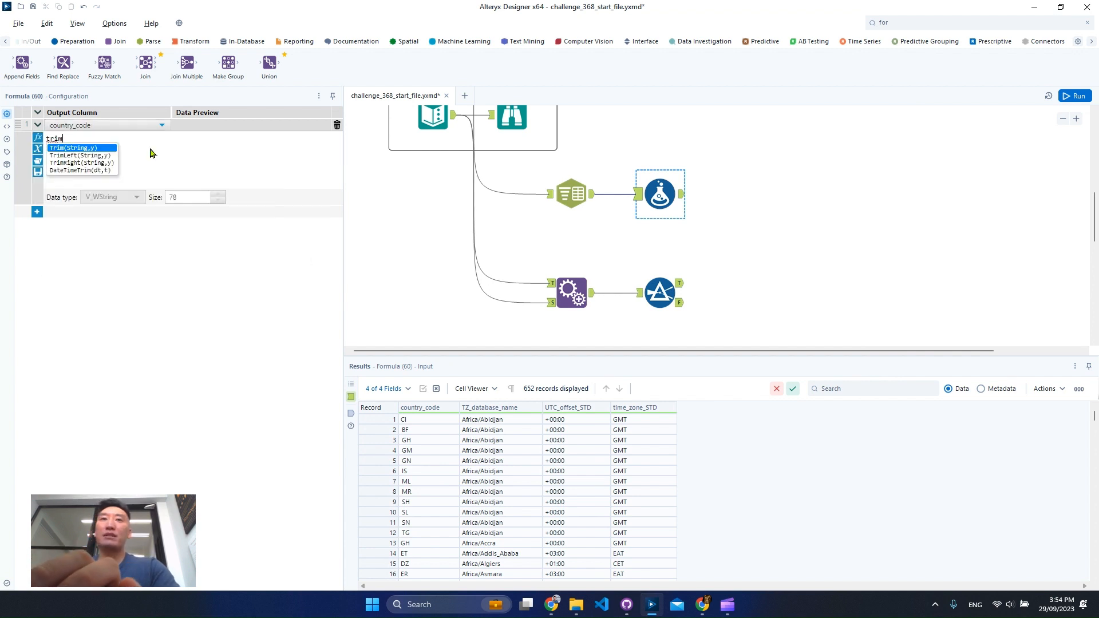
key(Return)
text(coun)
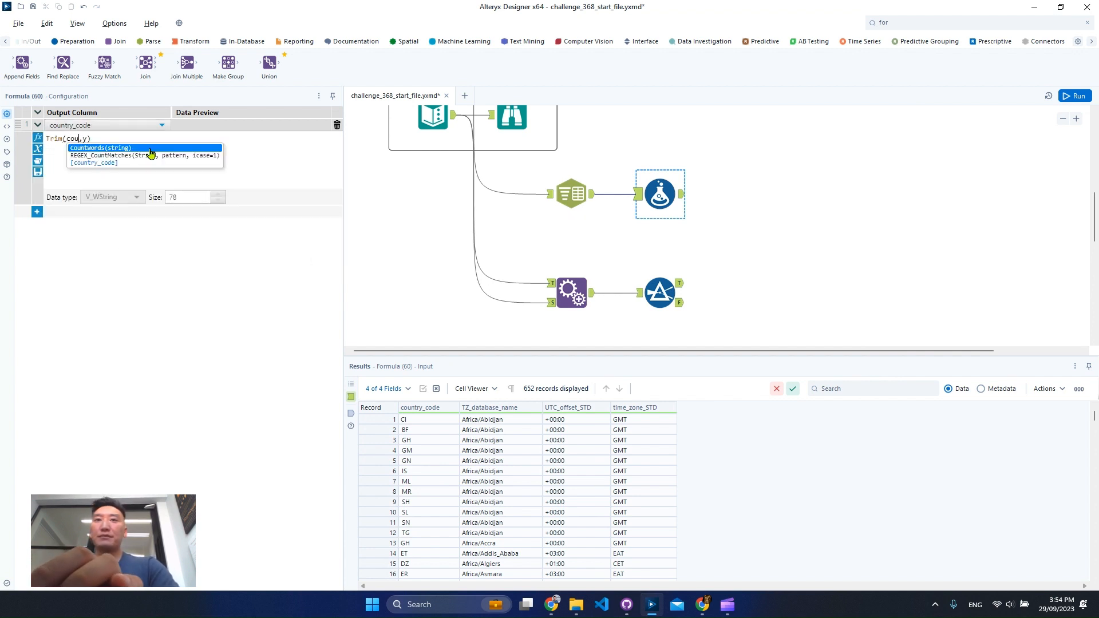
key(Down)
key(Down)
key(Return)
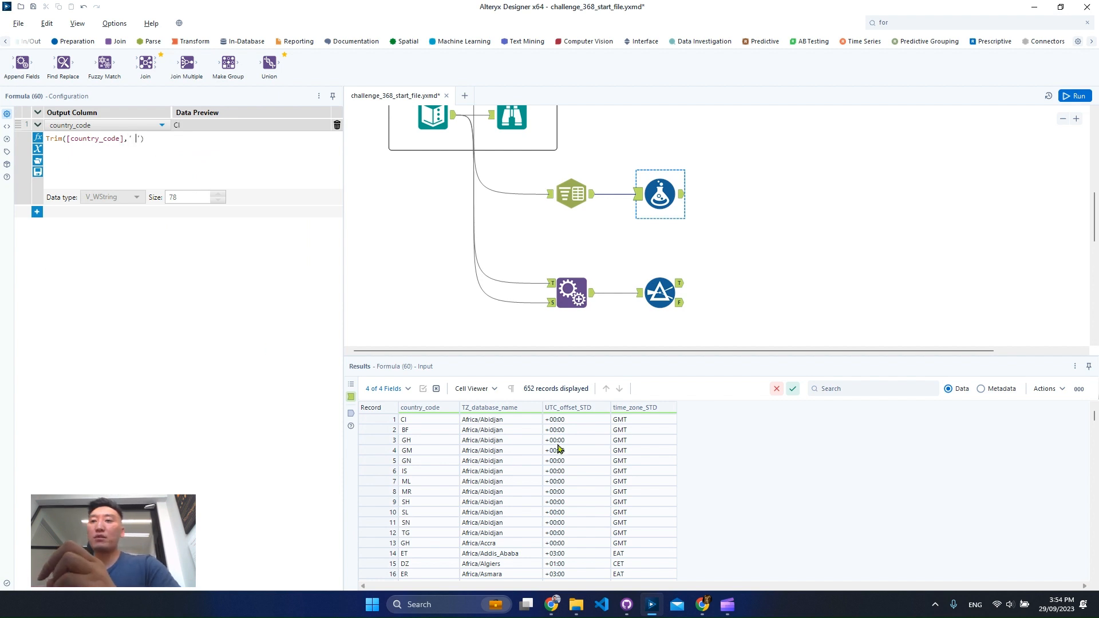
Step: Add a V_WString formula column named Sign with the expression Left([UTC_offset_STD], 1)
drag(556, 430, 561, 502)
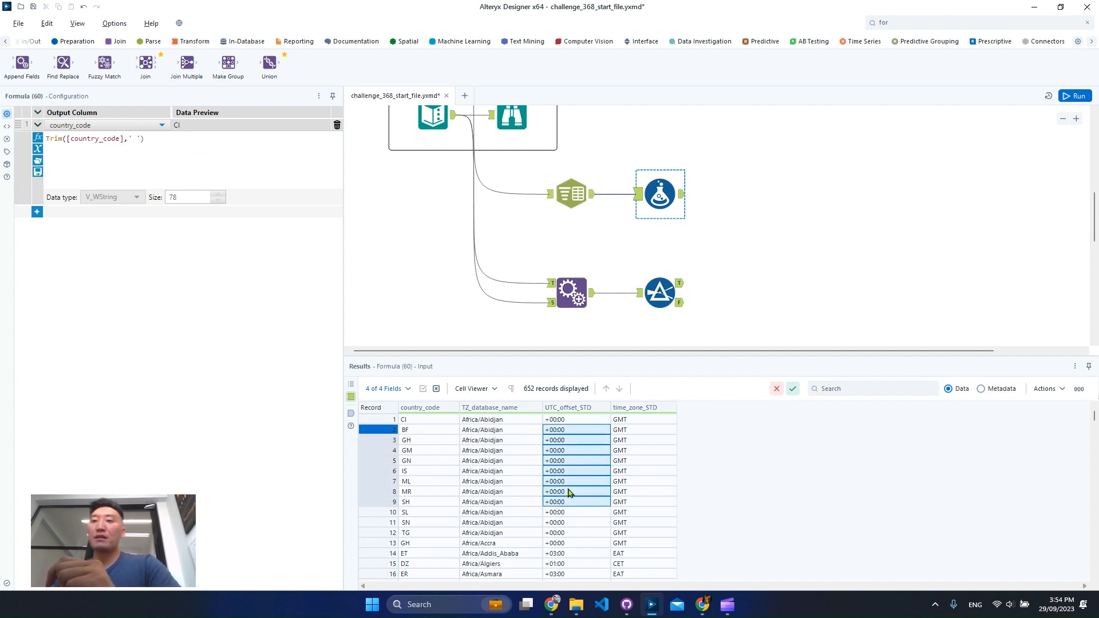
click(36, 212)
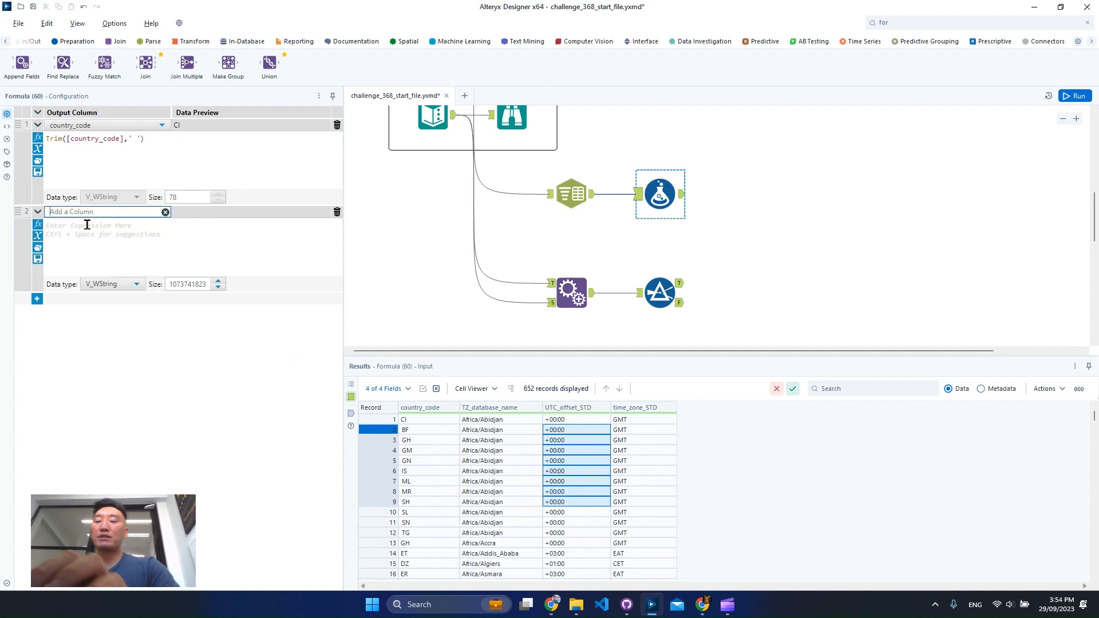
text(Sign)
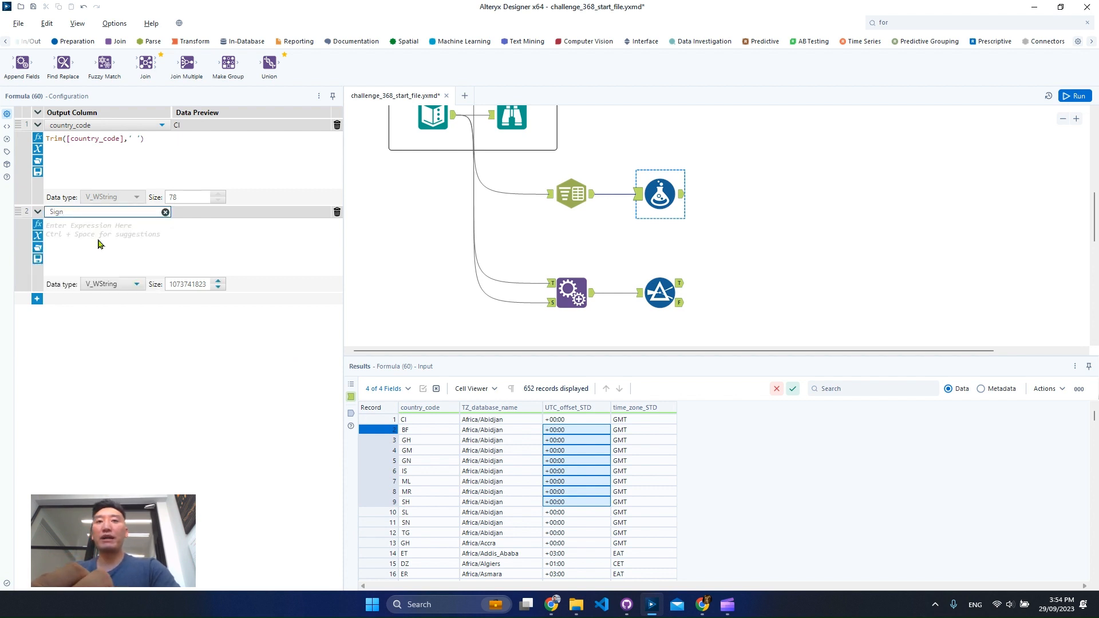
click(101, 245)
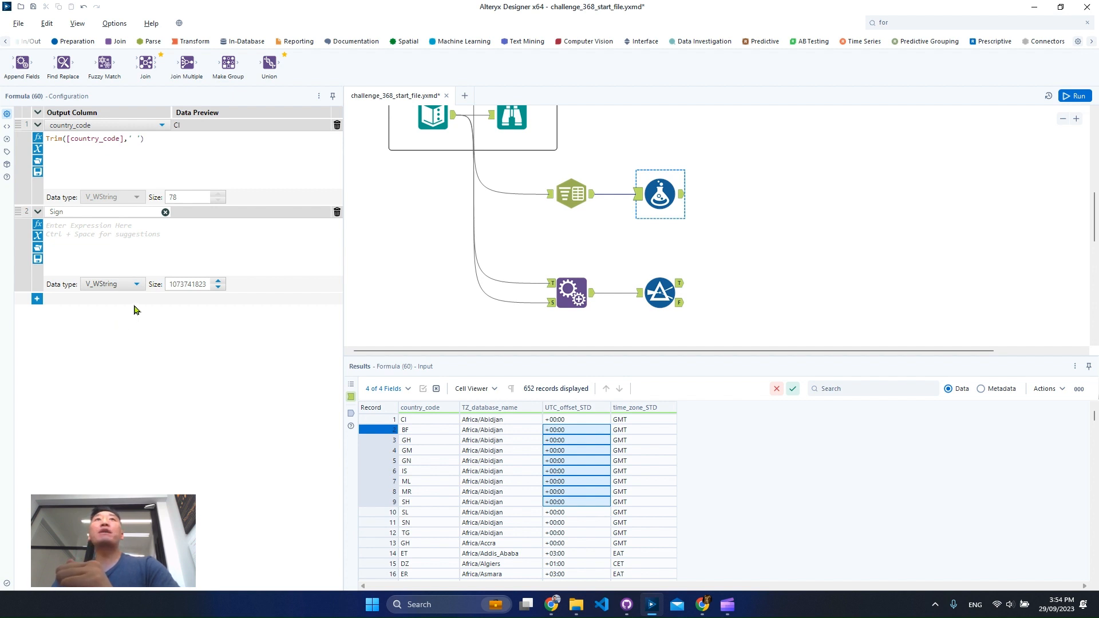
click(123, 284)
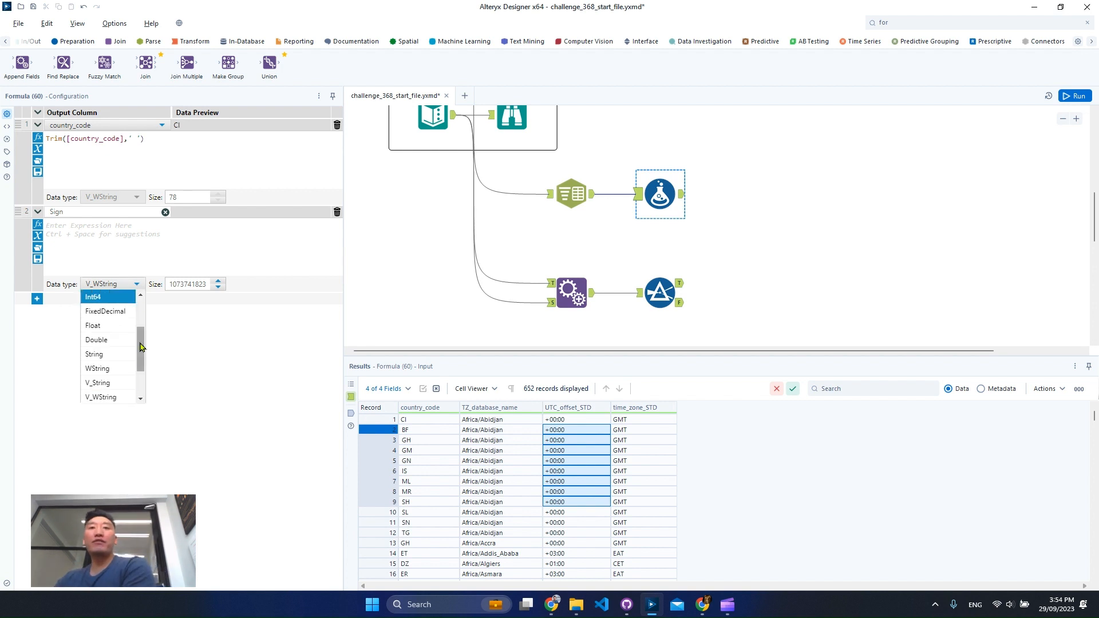
scroll(109, 366, down, 2)
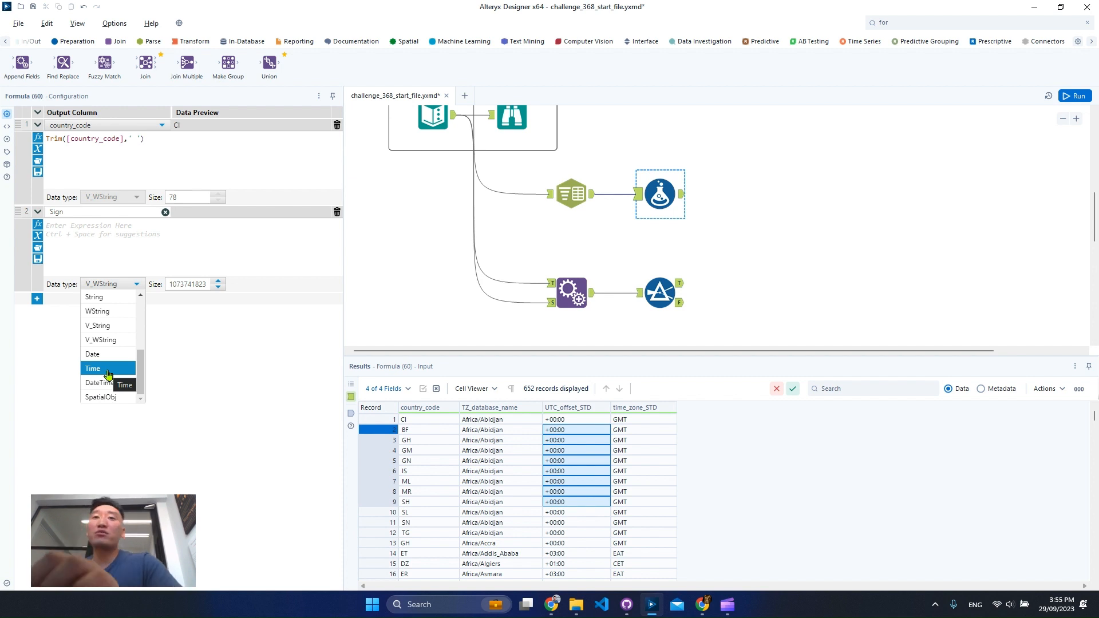
click(114, 245)
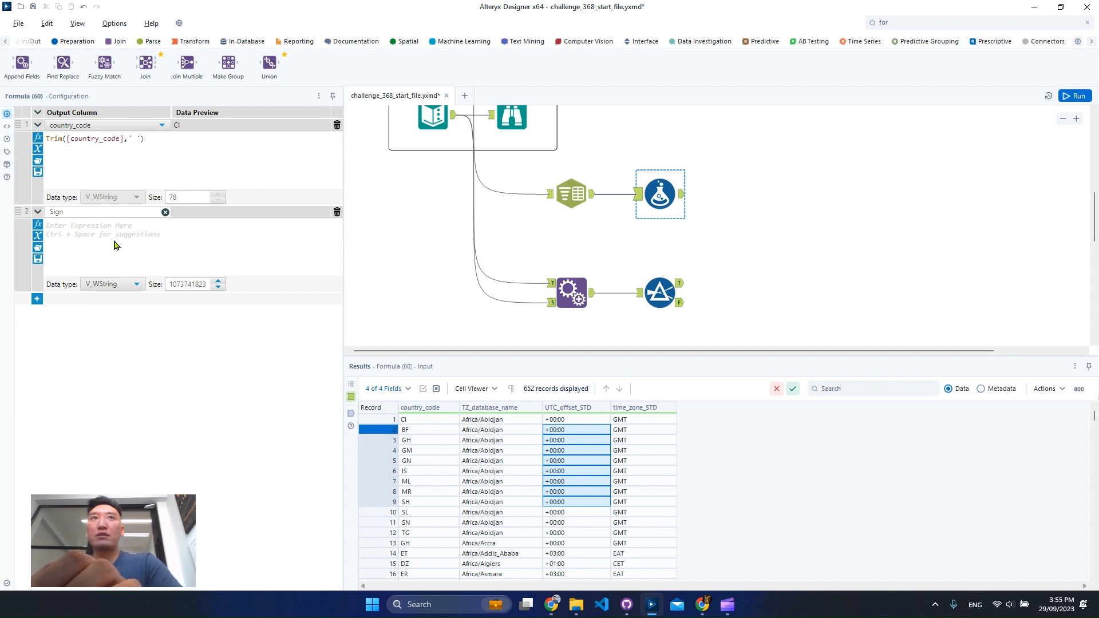
text(lef)
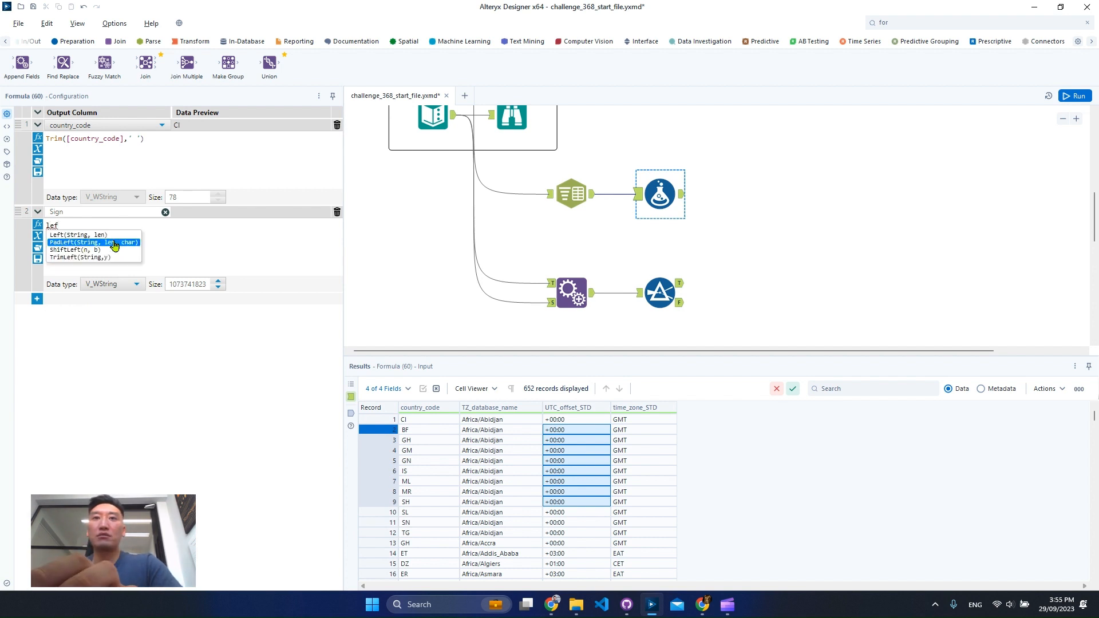
key(Return)
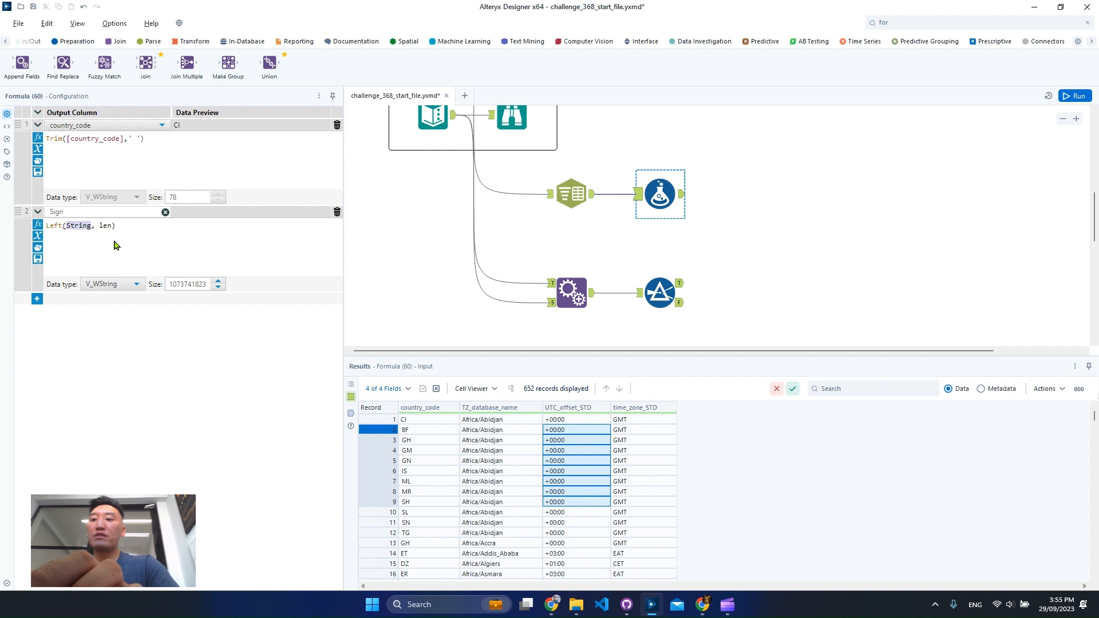
text(utc)
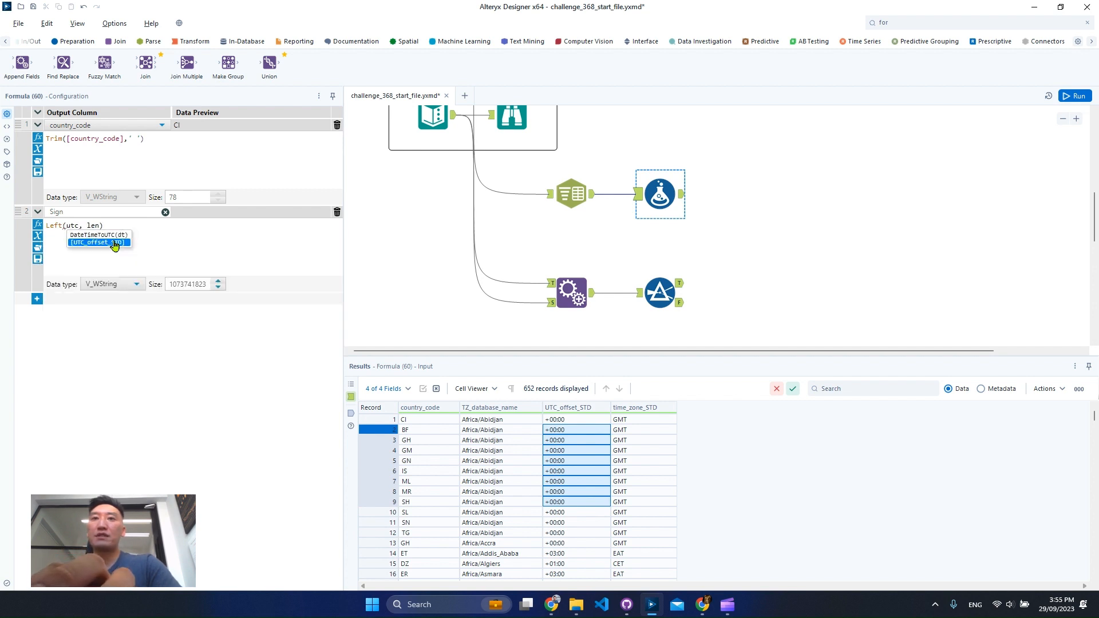
click(115, 242)
text(1)
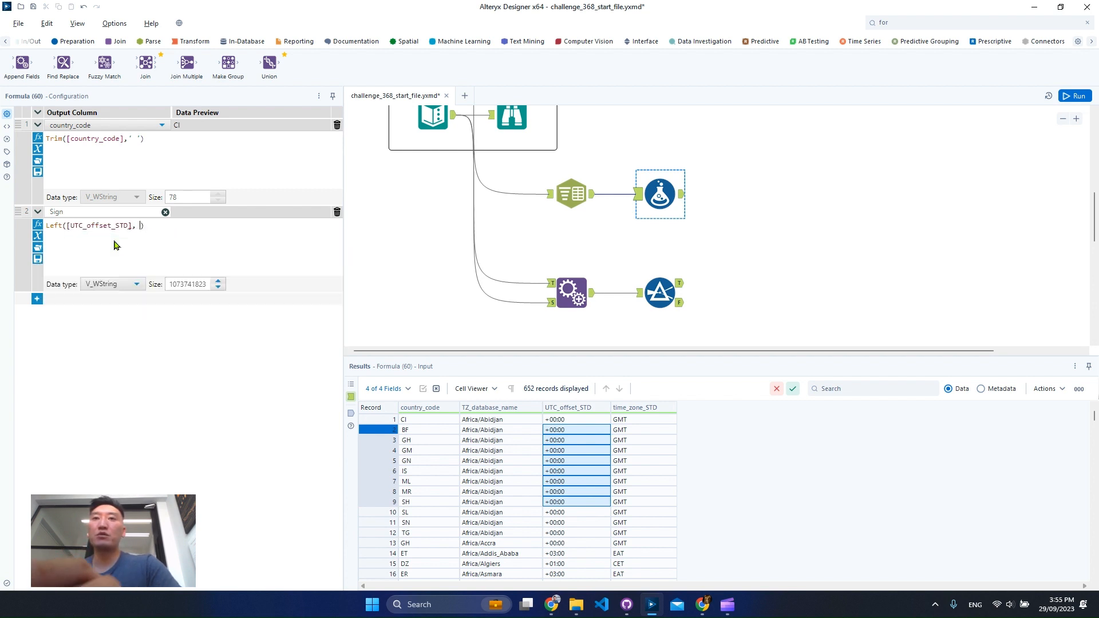
Step: Add a third formula column named Time and start its expression with the Substring function on [UTC_offset_STD]
click(36, 299)
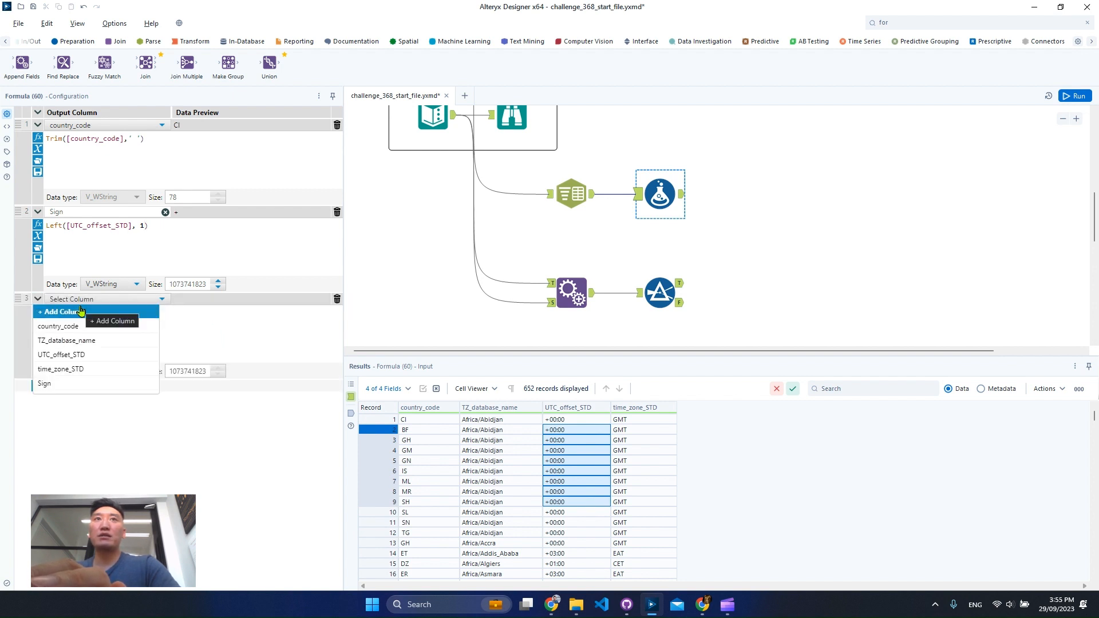
click(80, 311)
text(Tim)
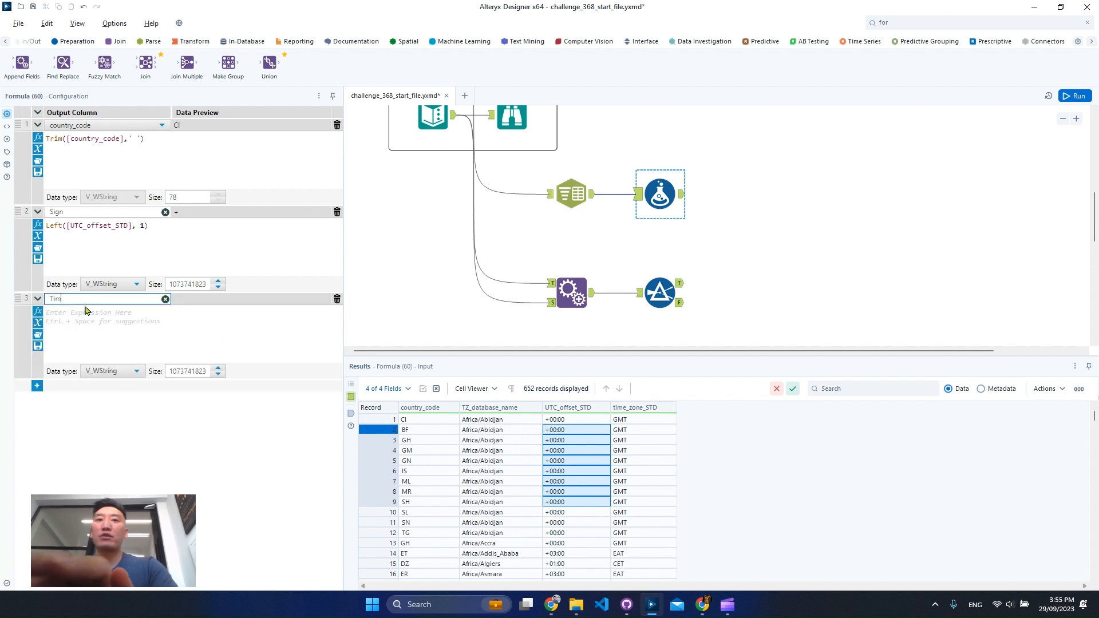
text(e)
click(98, 342)
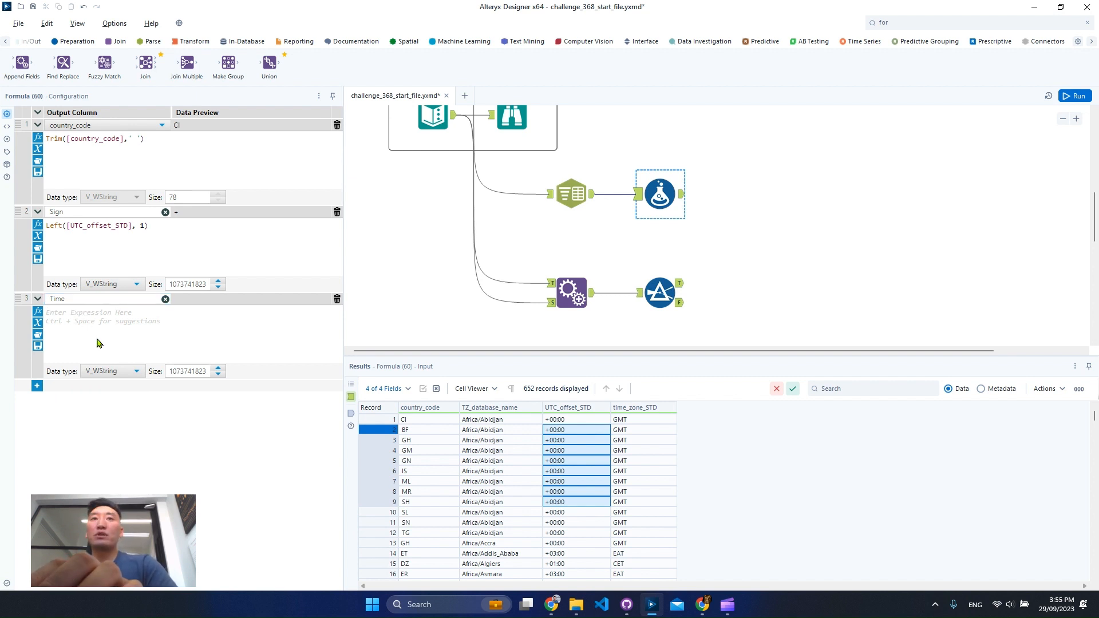
text(sub)
key(Return)
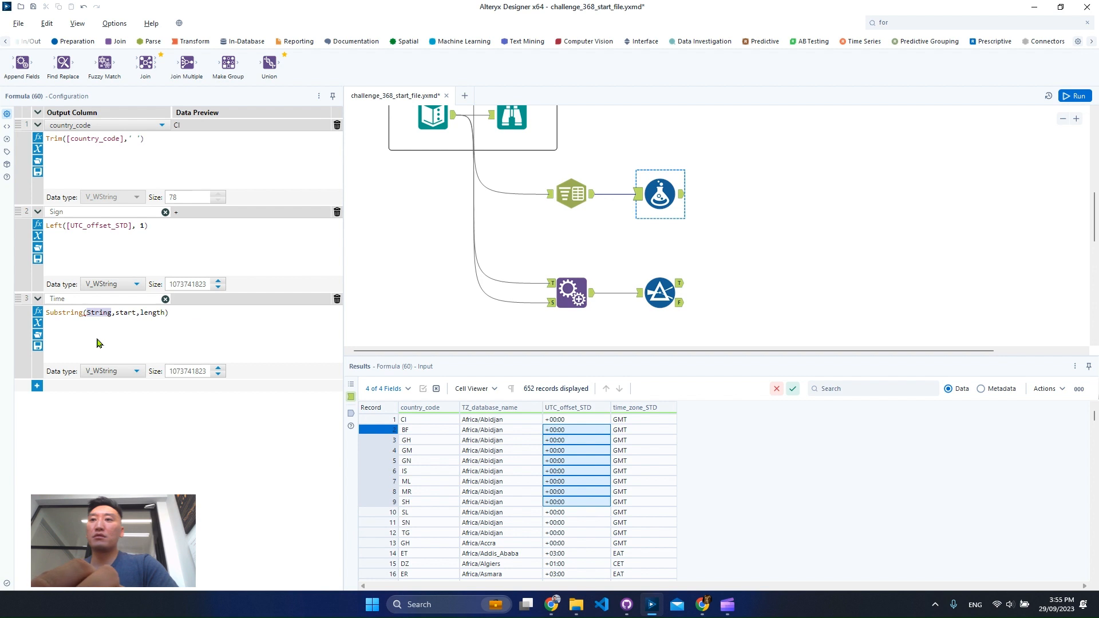
text(utc)
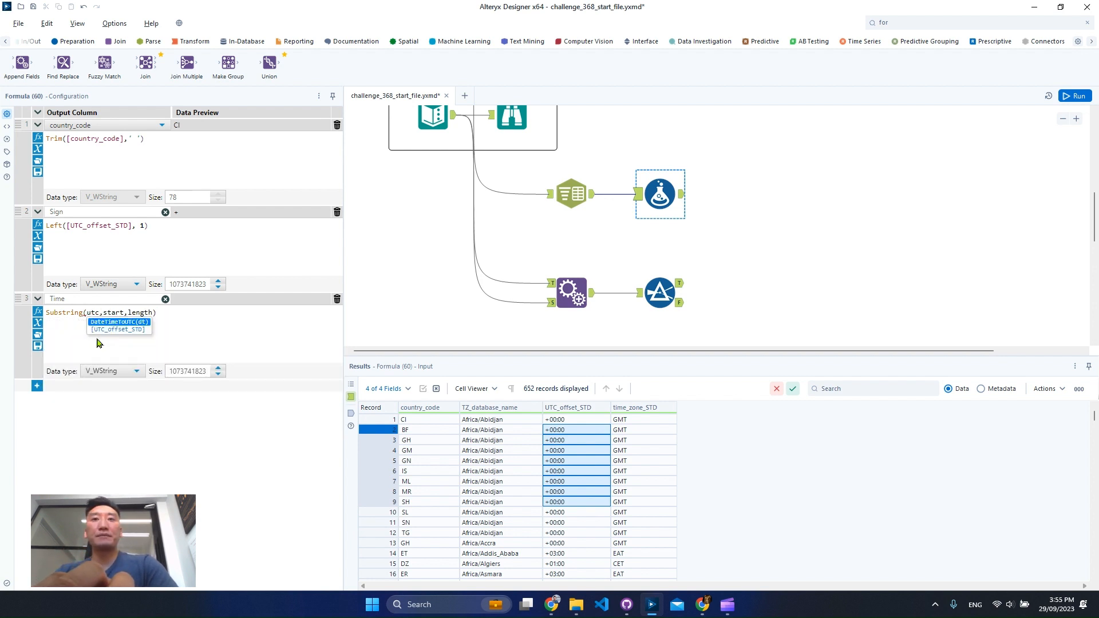
key(Down)
key(Return)
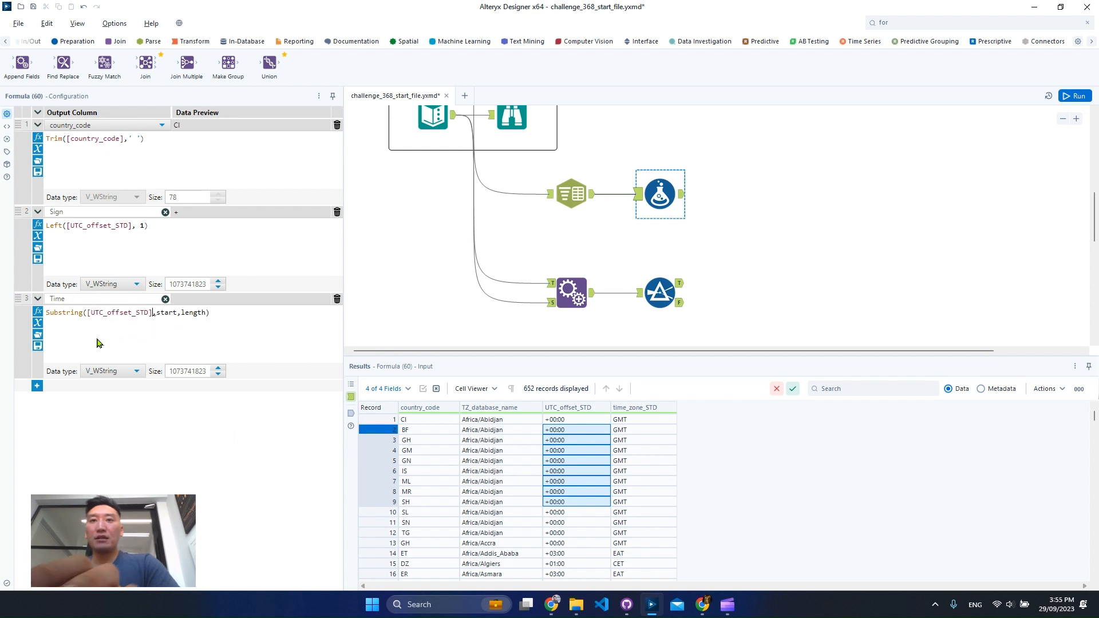
Step: Set the Substring start to 1 and length to 5, and make Time the column's data type
double_click(165, 312)
text(1)
double_click(183, 312)
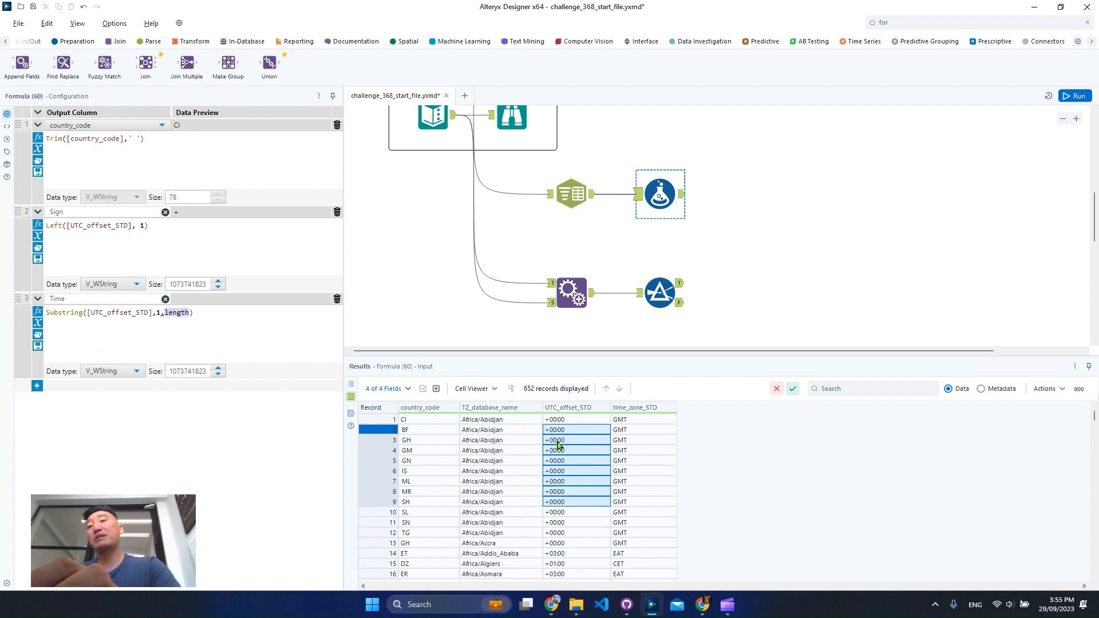
text(l)
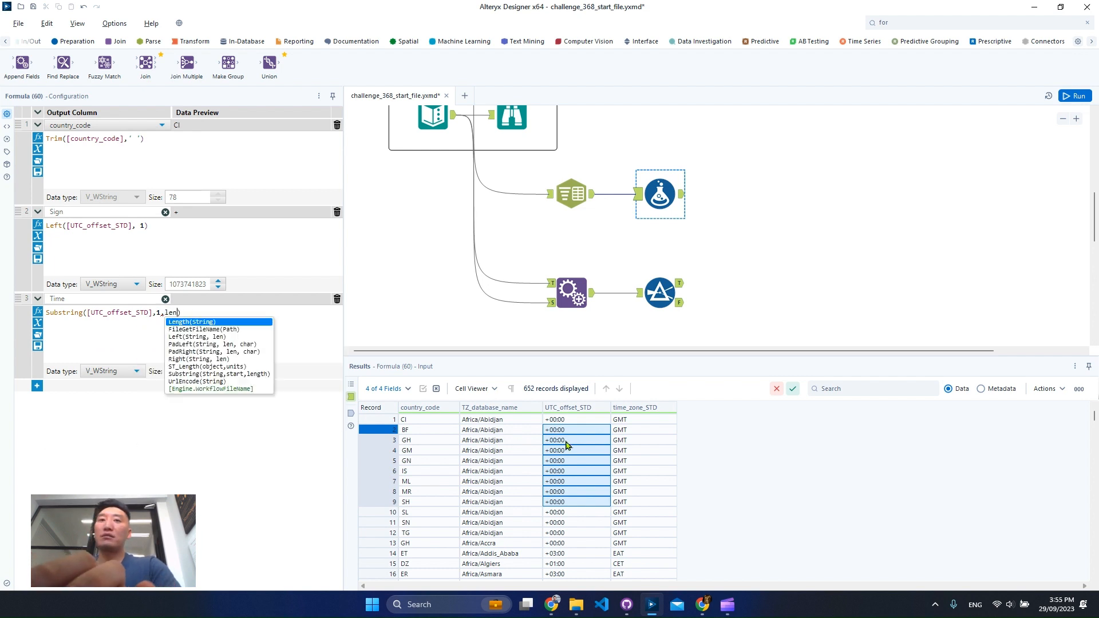
key(BackSpace)
text(5)
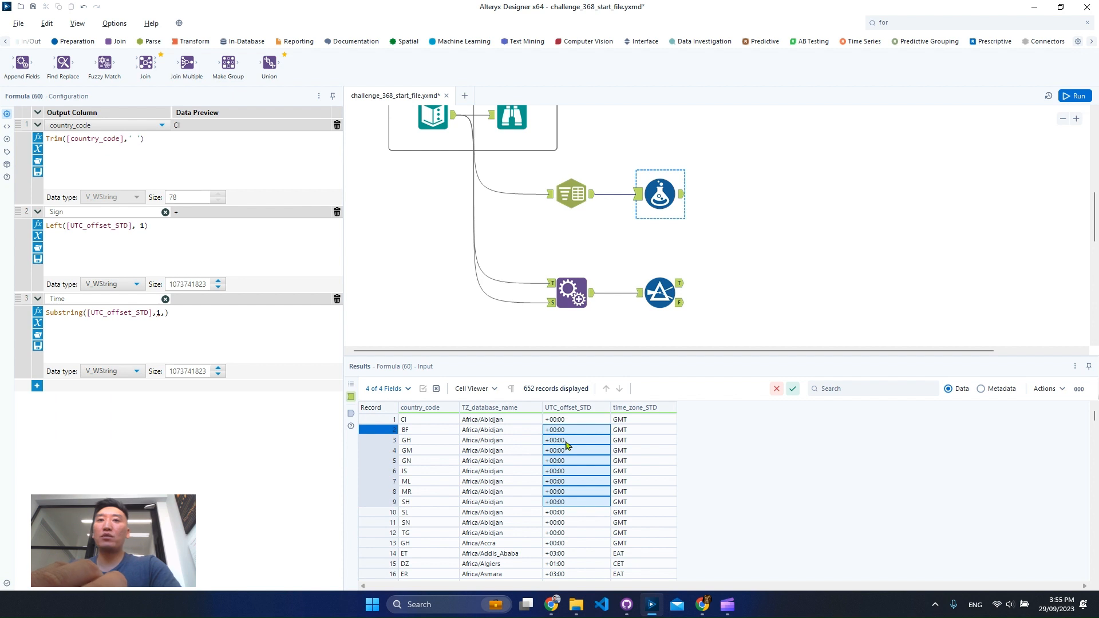
click(115, 372)
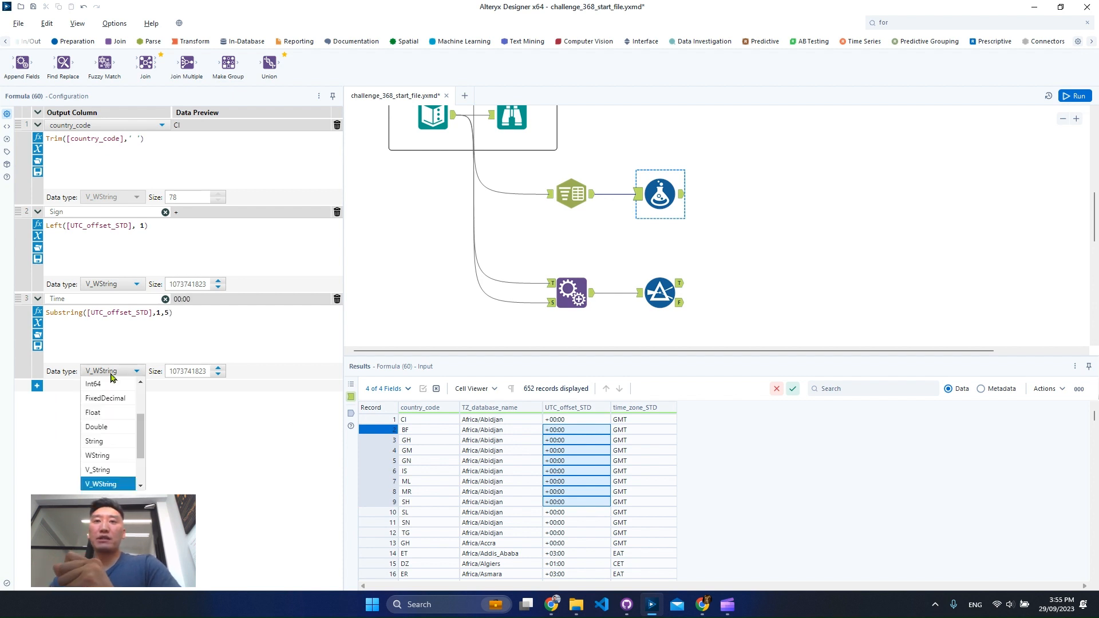
scroll(120, 423, down, 2)
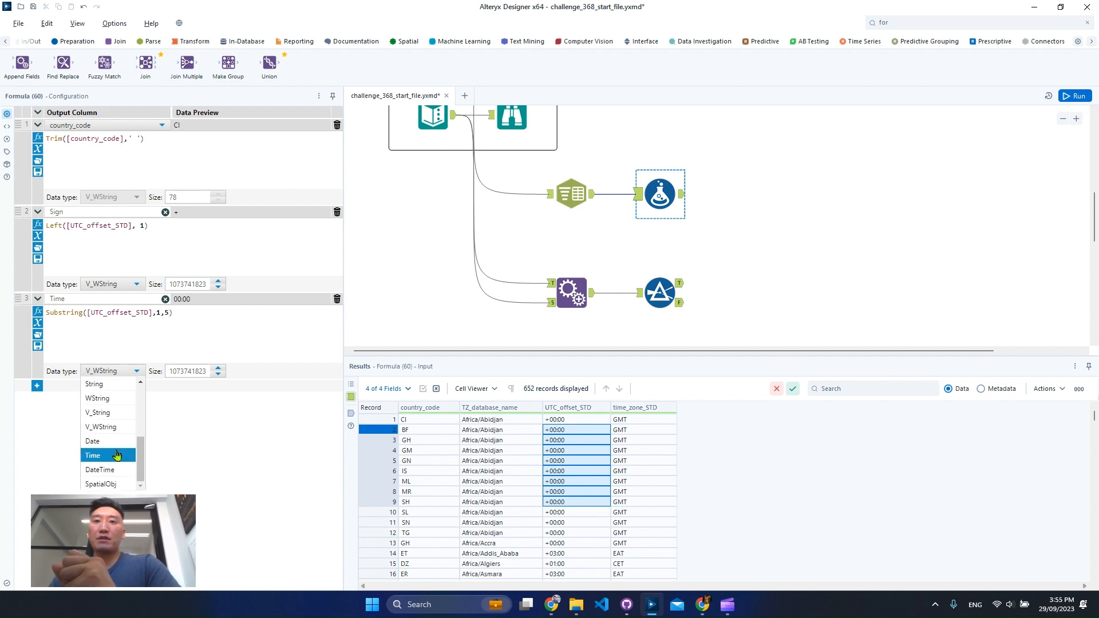
click(116, 456)
Step: Run the workflow and examine the Sign and Time values across the Formula tool's output records
click(1067, 97)
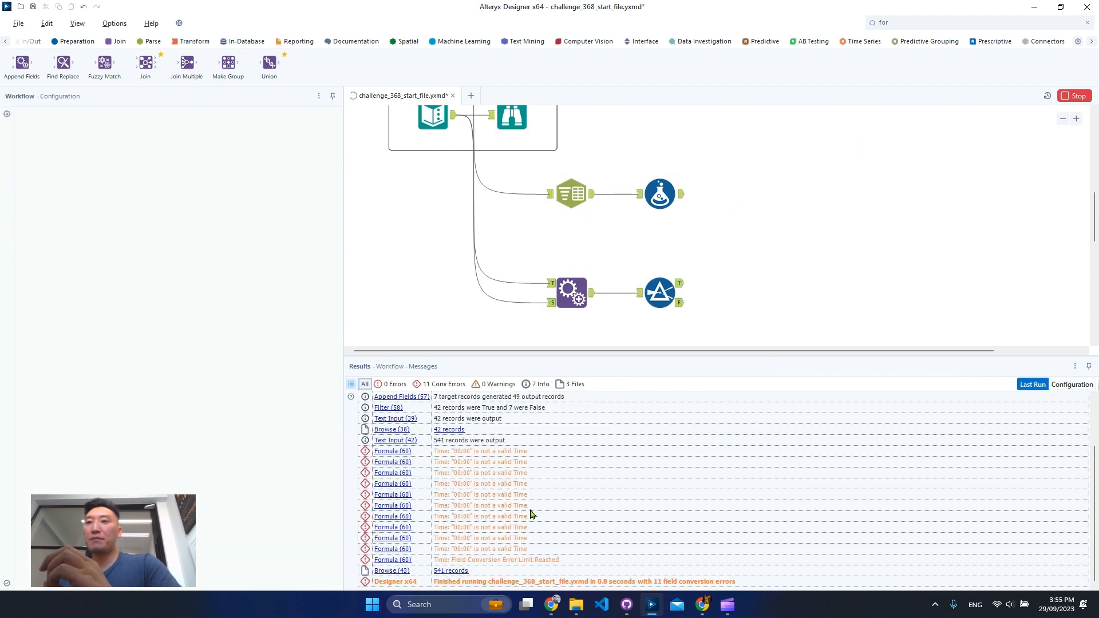
click(682, 205)
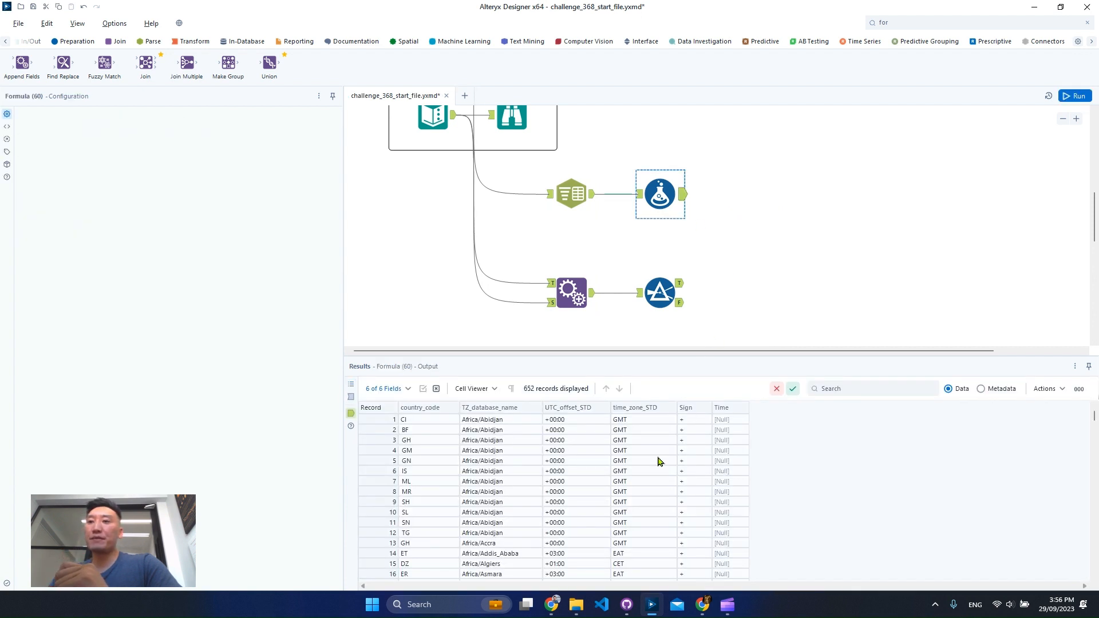
scroll(661, 462, down, 6)
scroll(658, 462, up, 6)
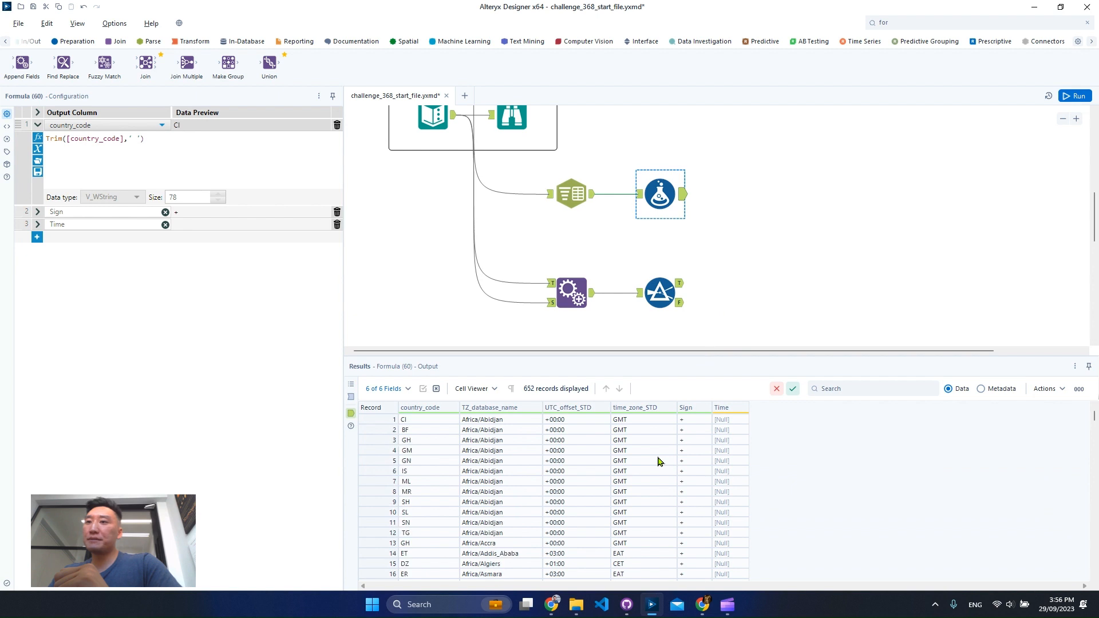
scroll(658, 461, down, 20)
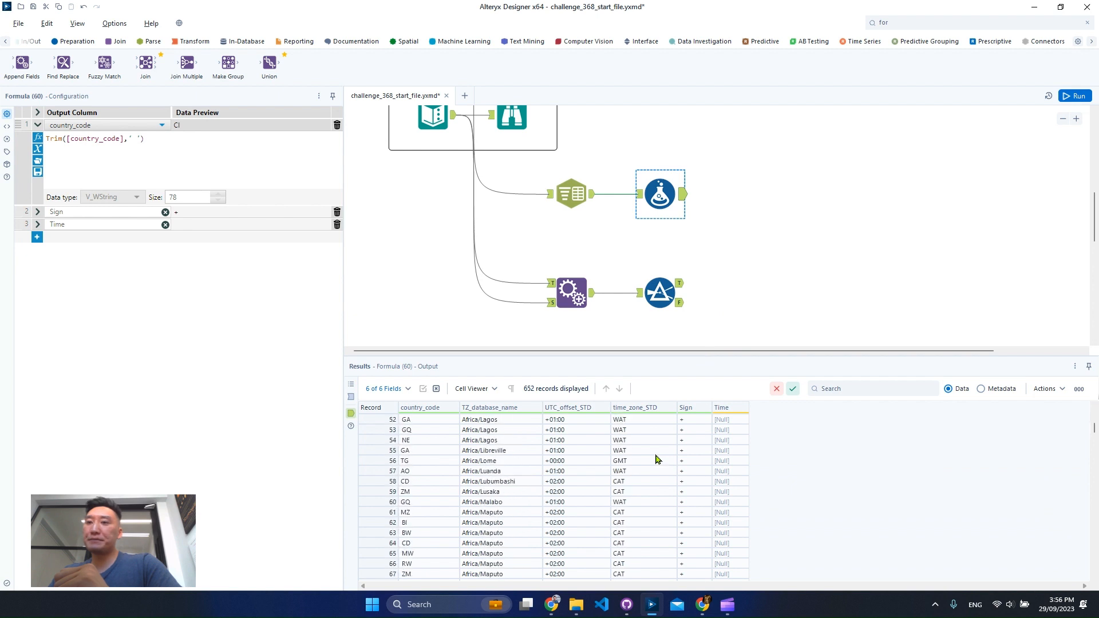
scroll(658, 462, down, 20)
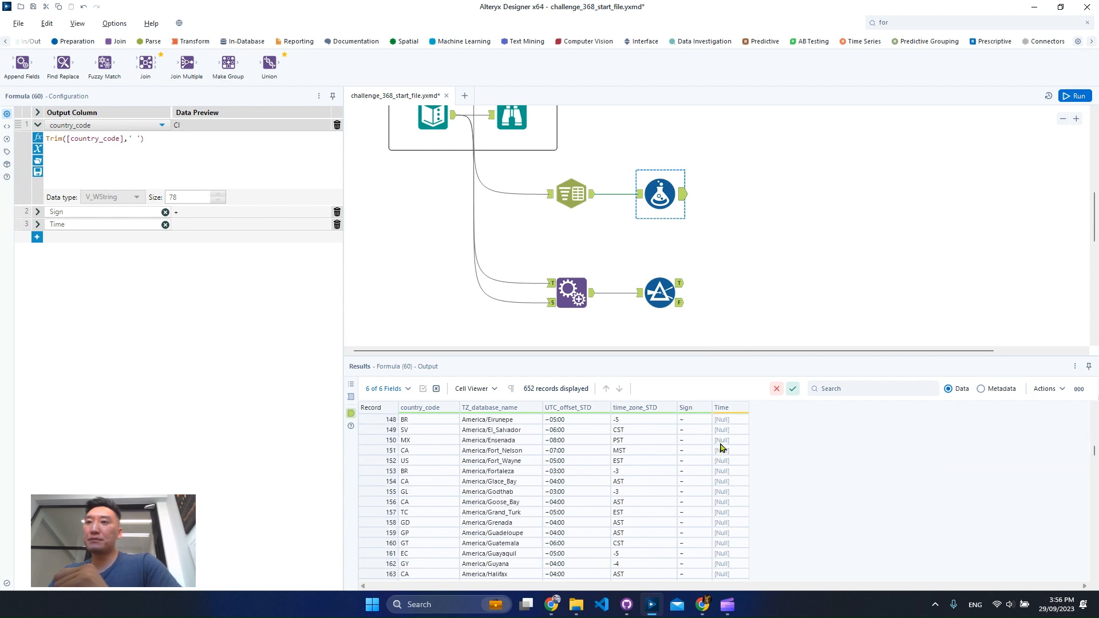
drag(723, 430, 721, 502)
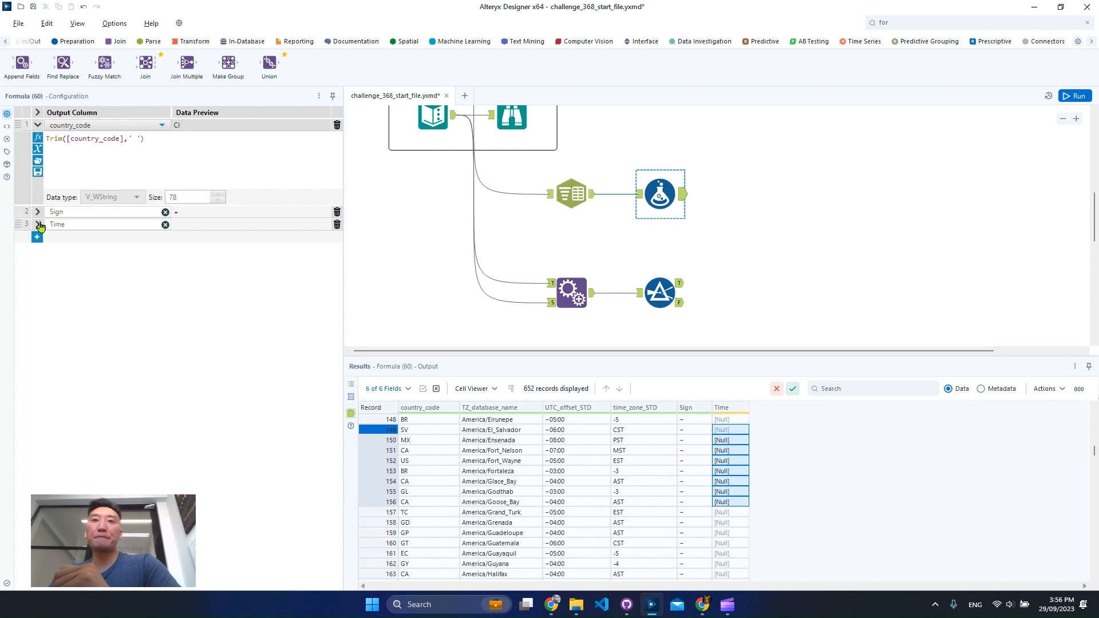
Step: Clear the third formula column's output name and make it a new V_WString column named Hour
click(79, 224)
click(165, 225)
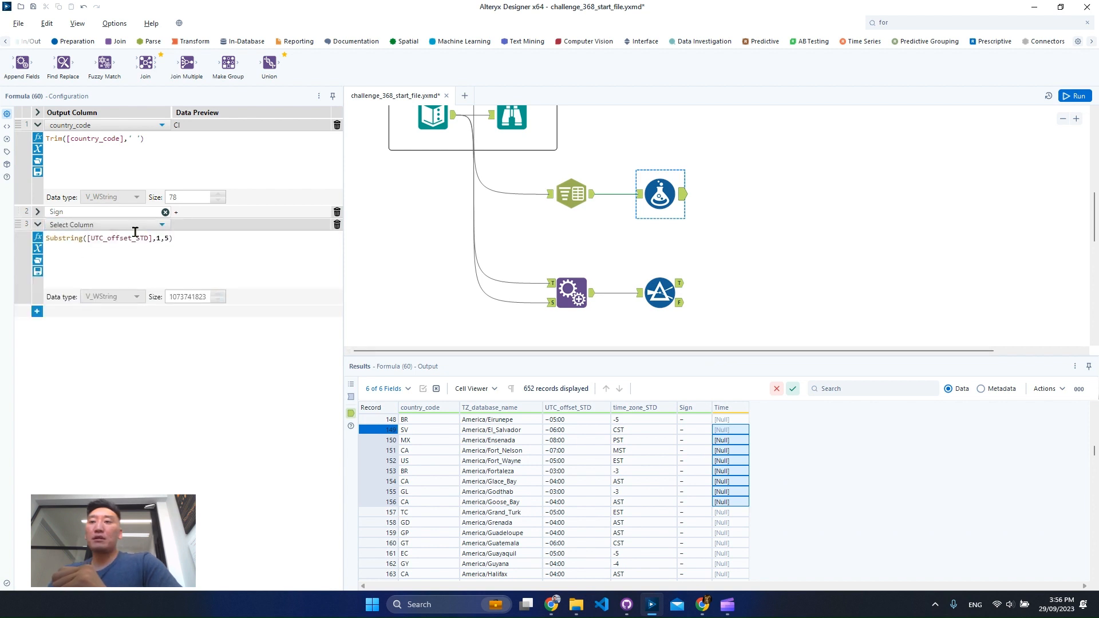
click(37, 212)
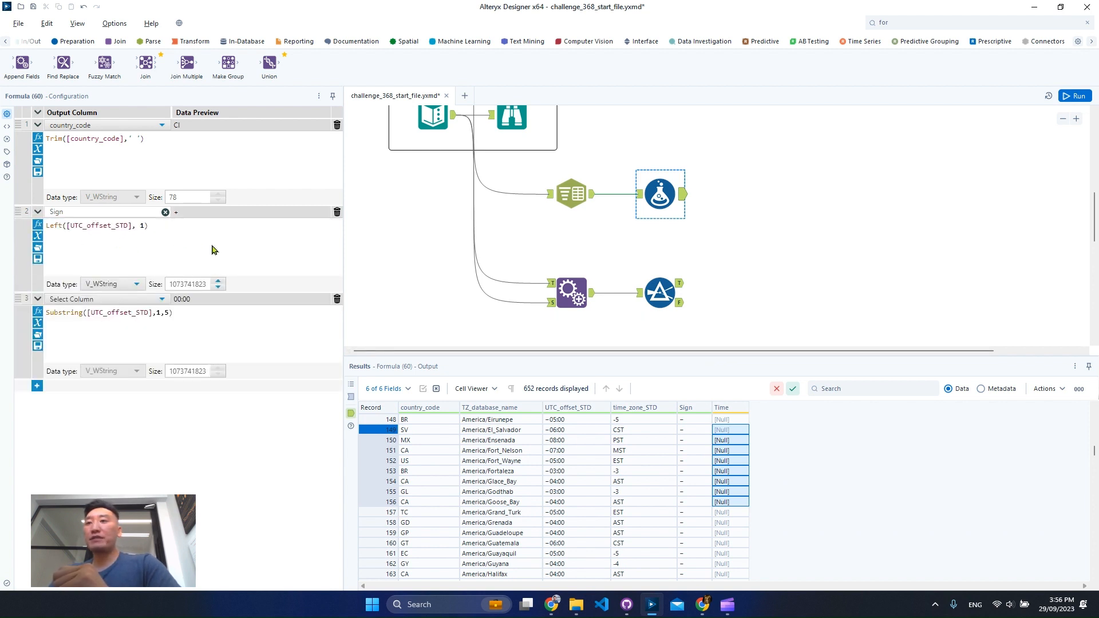
click(175, 249)
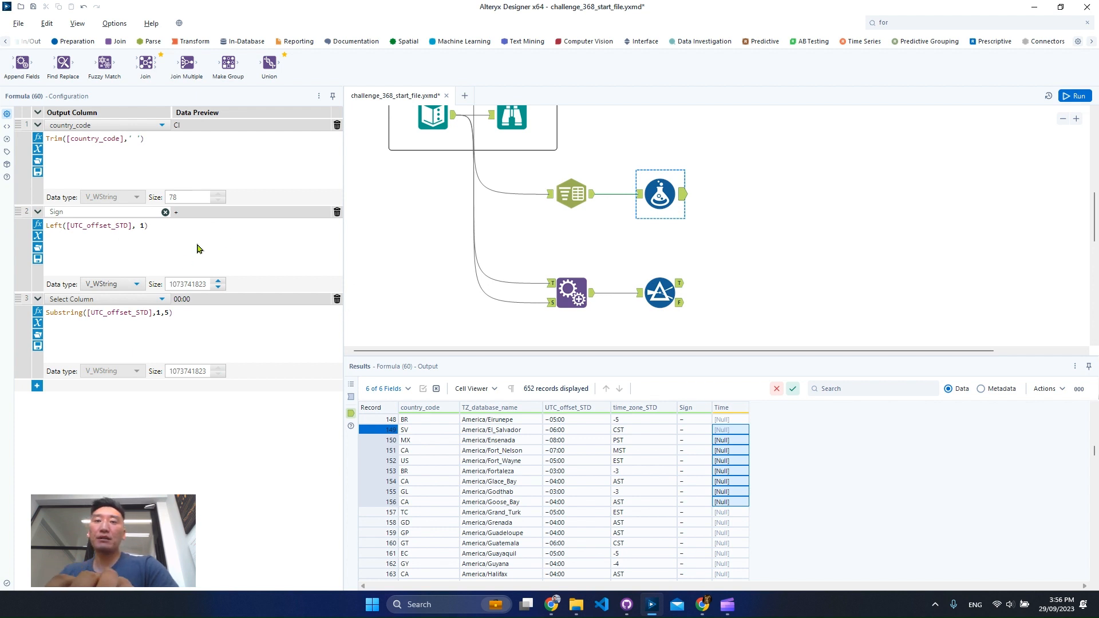
triple_click(247, 336)
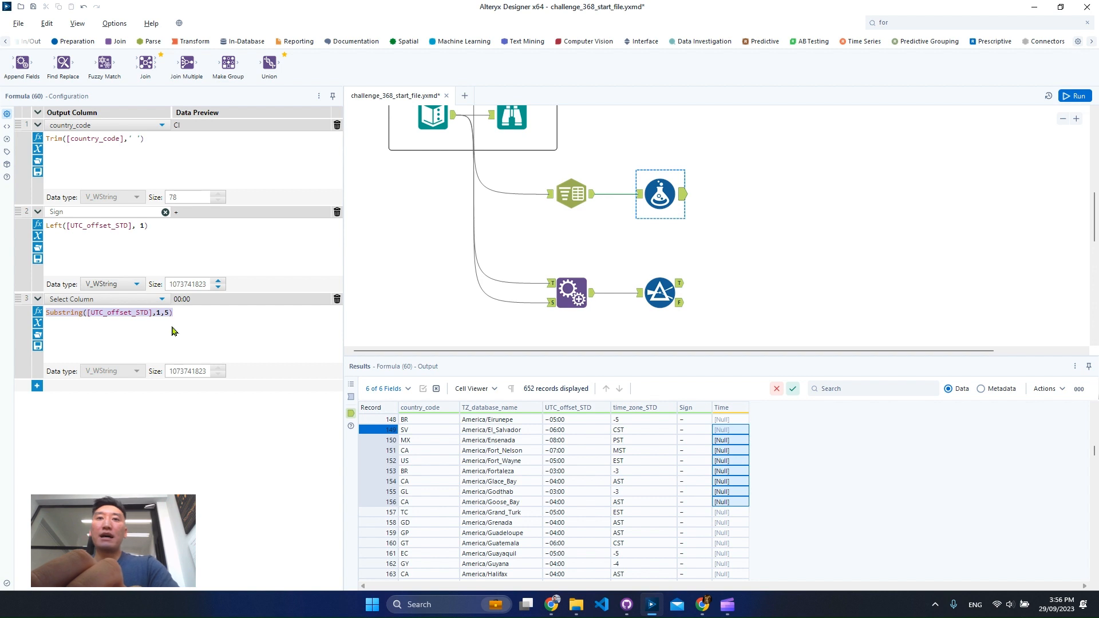
click(113, 300)
click(101, 311)
text(Hour)
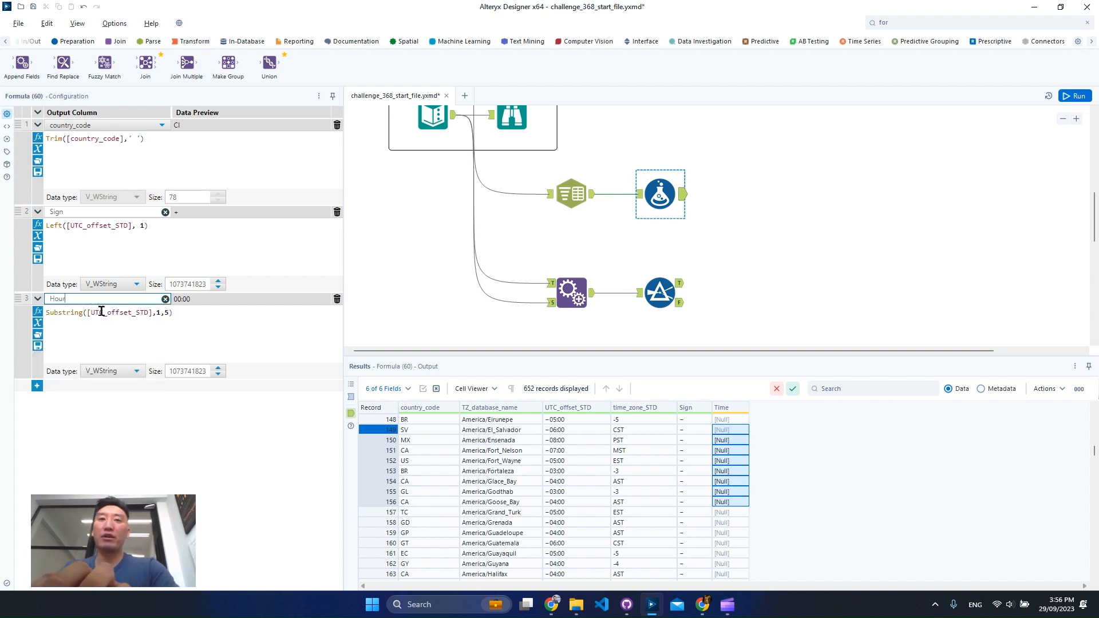
Step: Add a fourth formula column named Minute
click(36, 386)
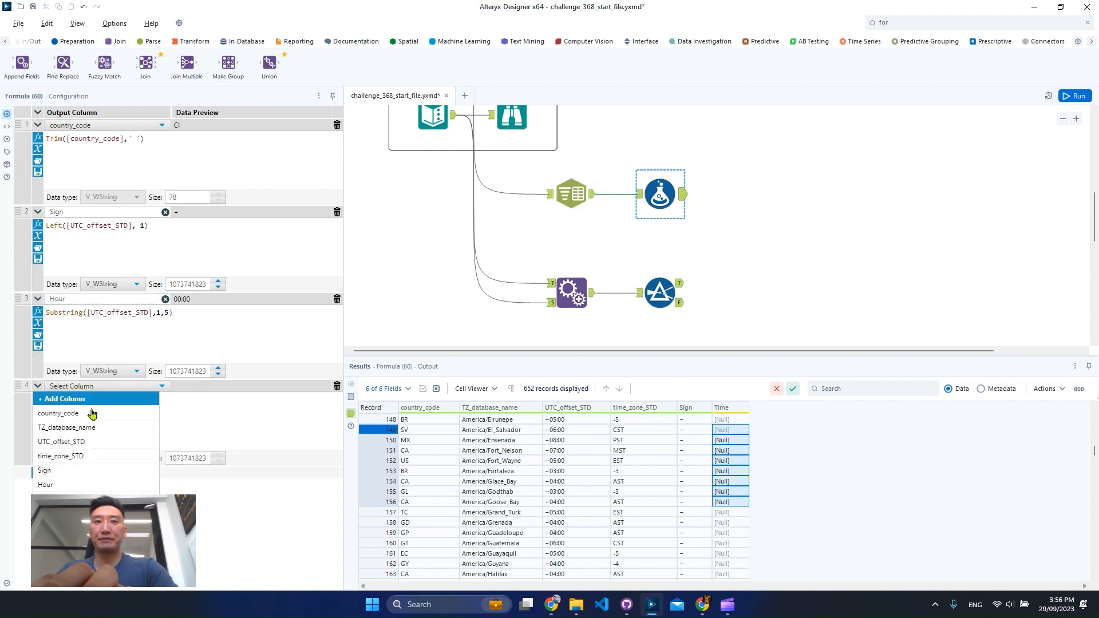
click(90, 399)
text(Minut)
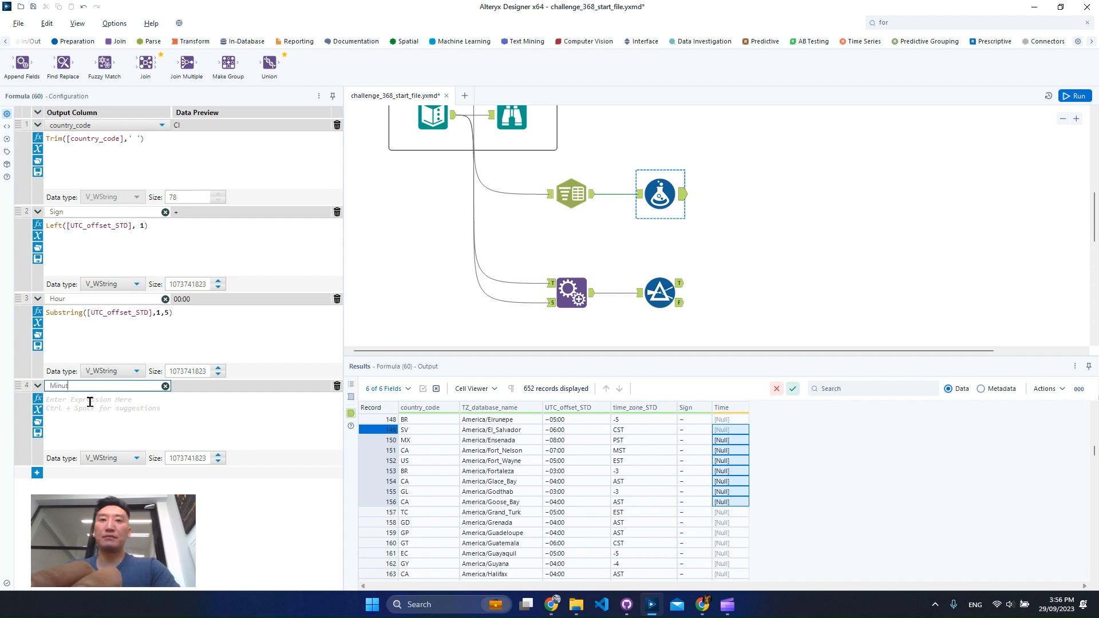
text(e)
Step: Replace the Hour column's expression with a REGEX_Replace function that takes [UTC_offset_STD] as its string
click(185, 329)
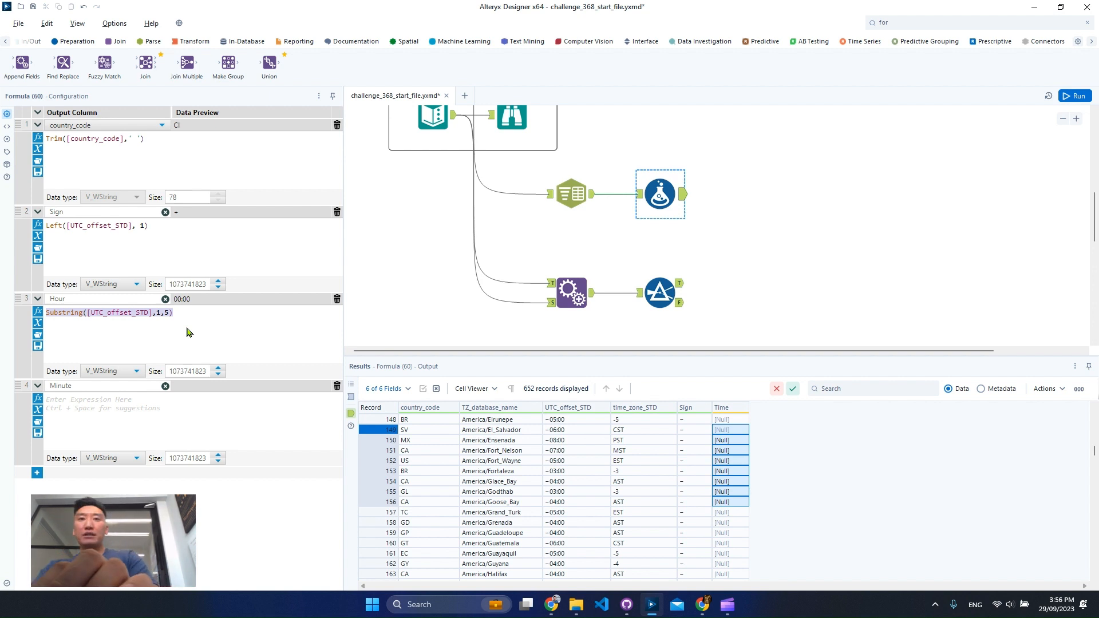
text(rege)
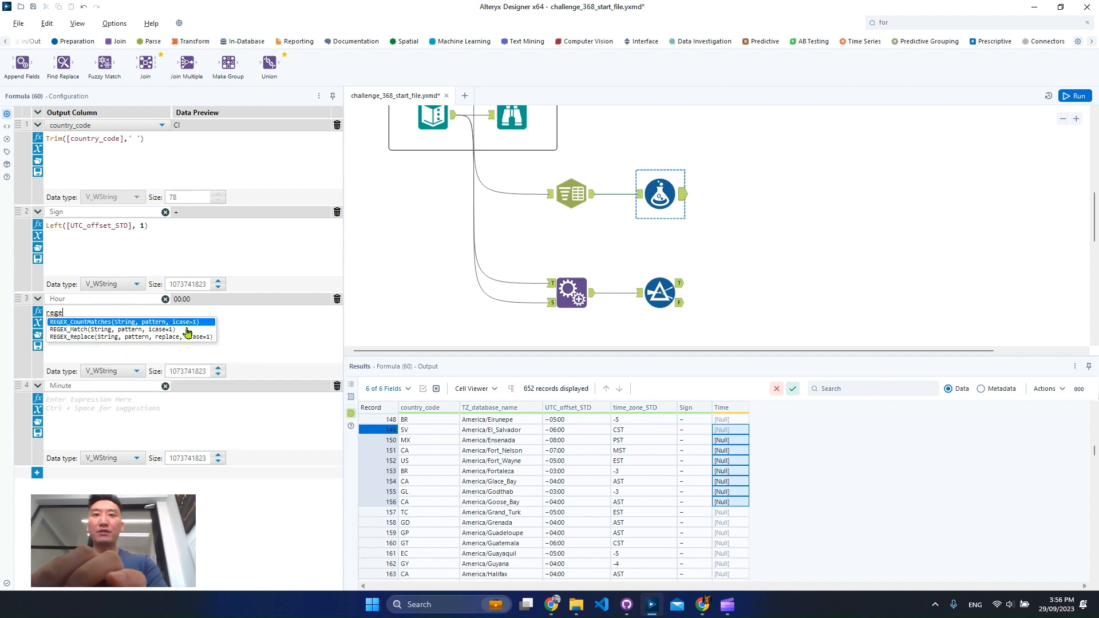
key(Down)
key(Down)
key(Return)
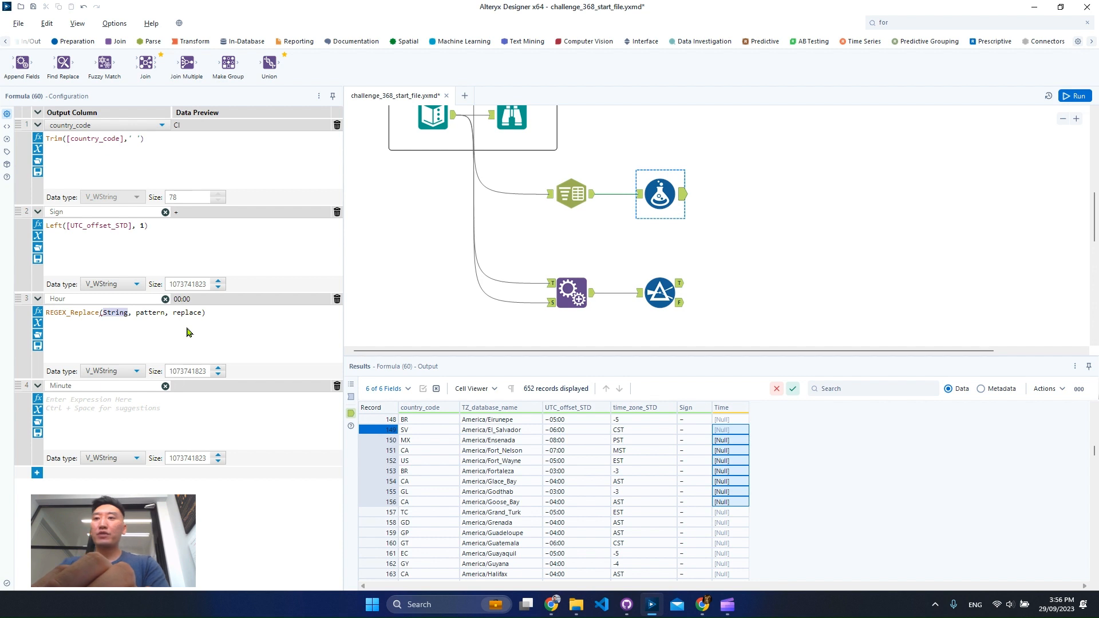
text(utc)
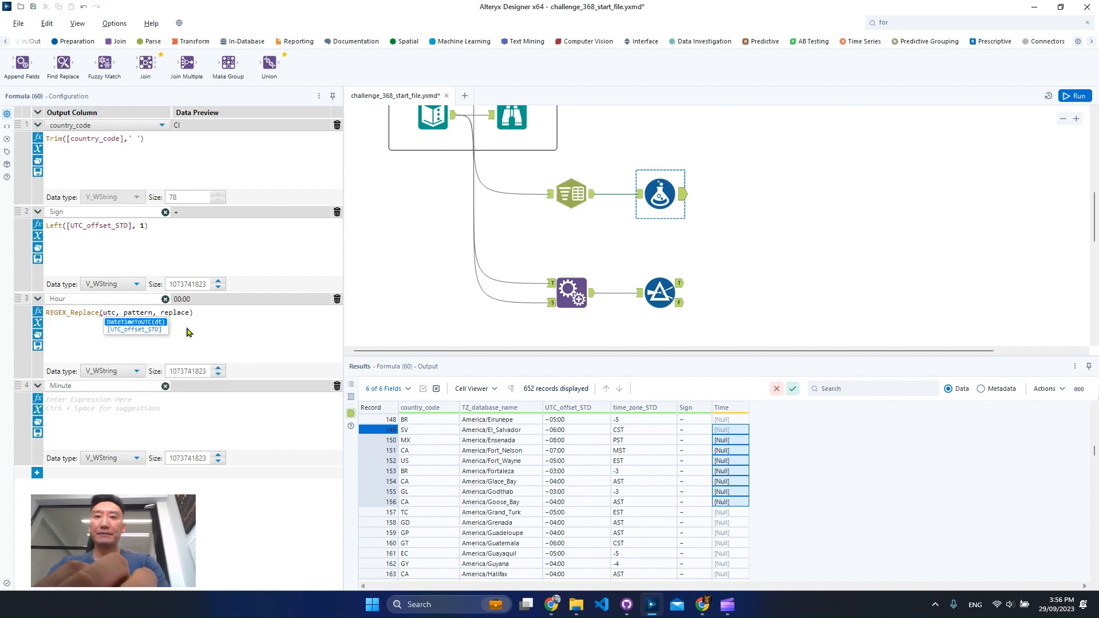
key(Down)
key(Return)
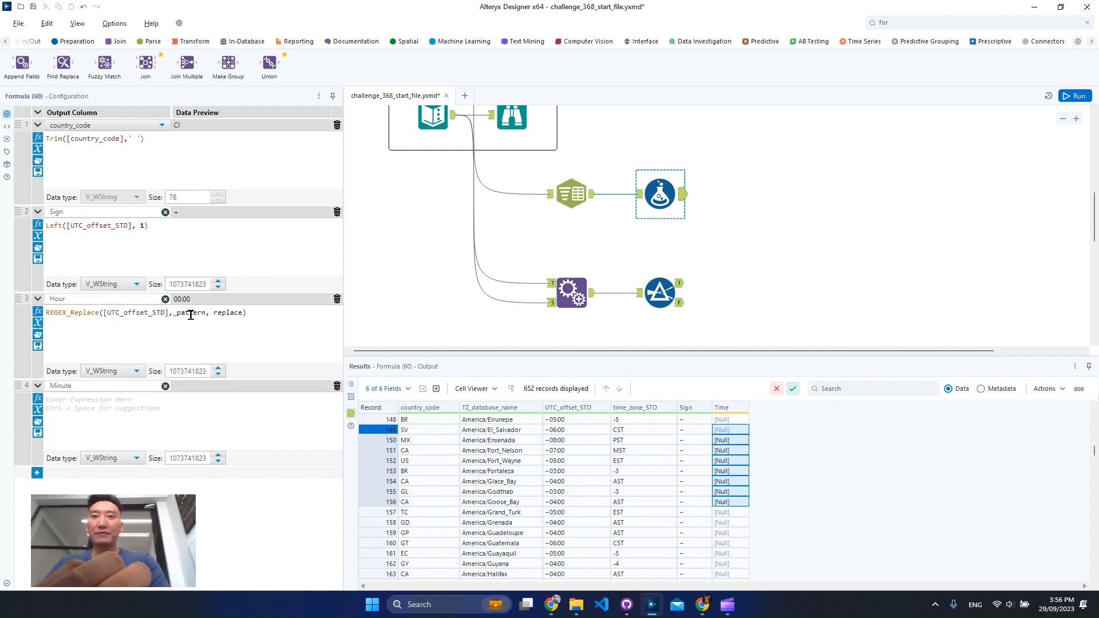
Step: Put the Hour expression's pattern on its own line and set it to '^[\+-]\d{2}:\d\d'
double_click(191, 313)
key(Return)
key(Return)
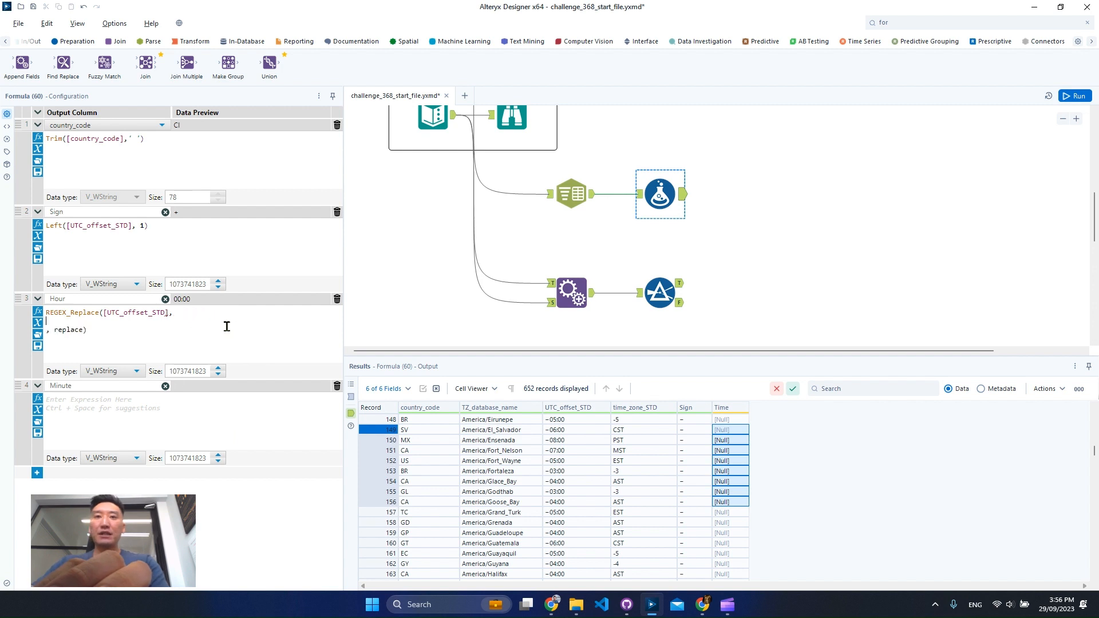
text(')
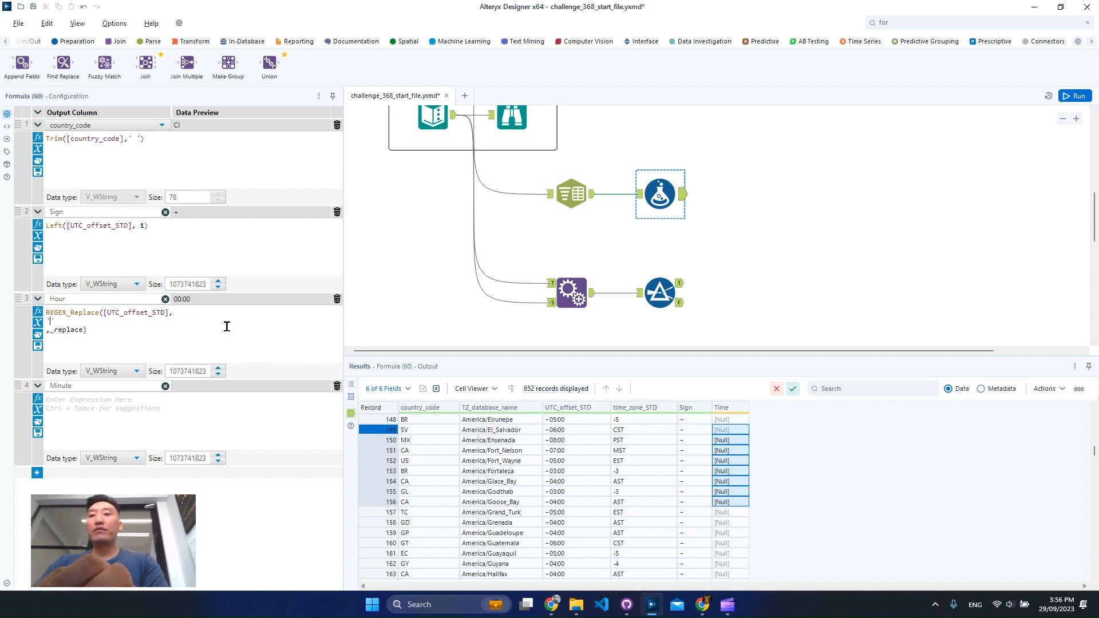
text(^)
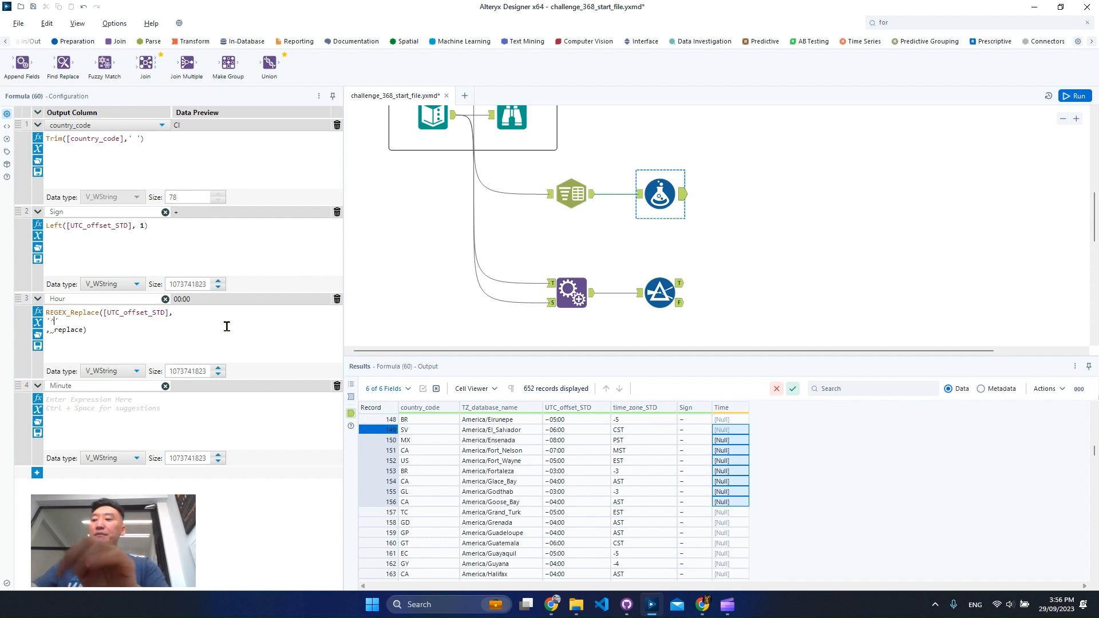
text([])
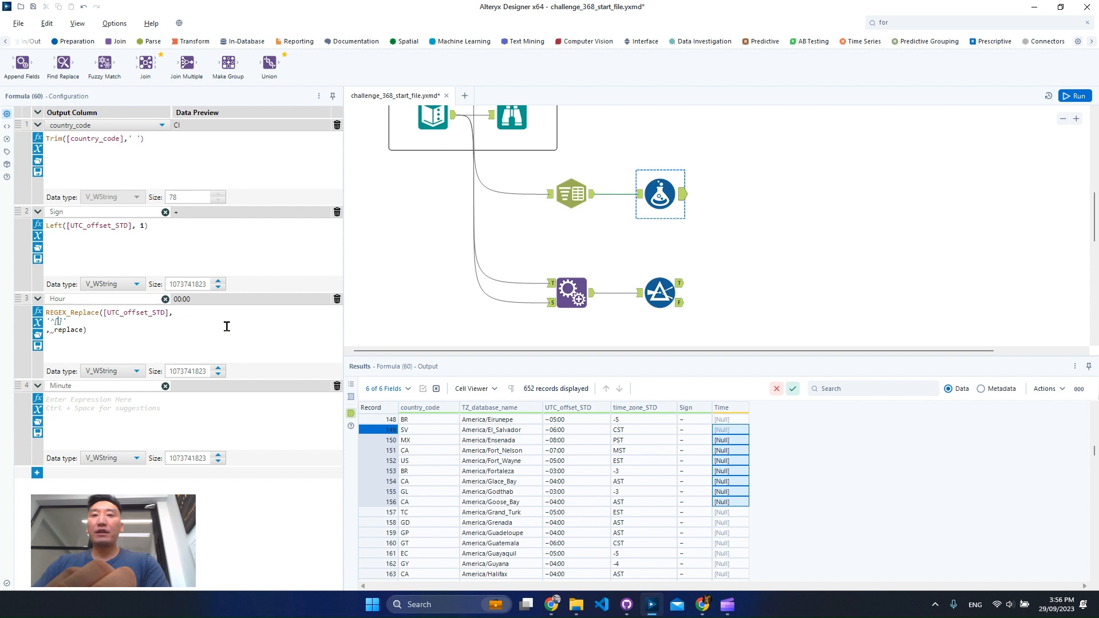
text(+)
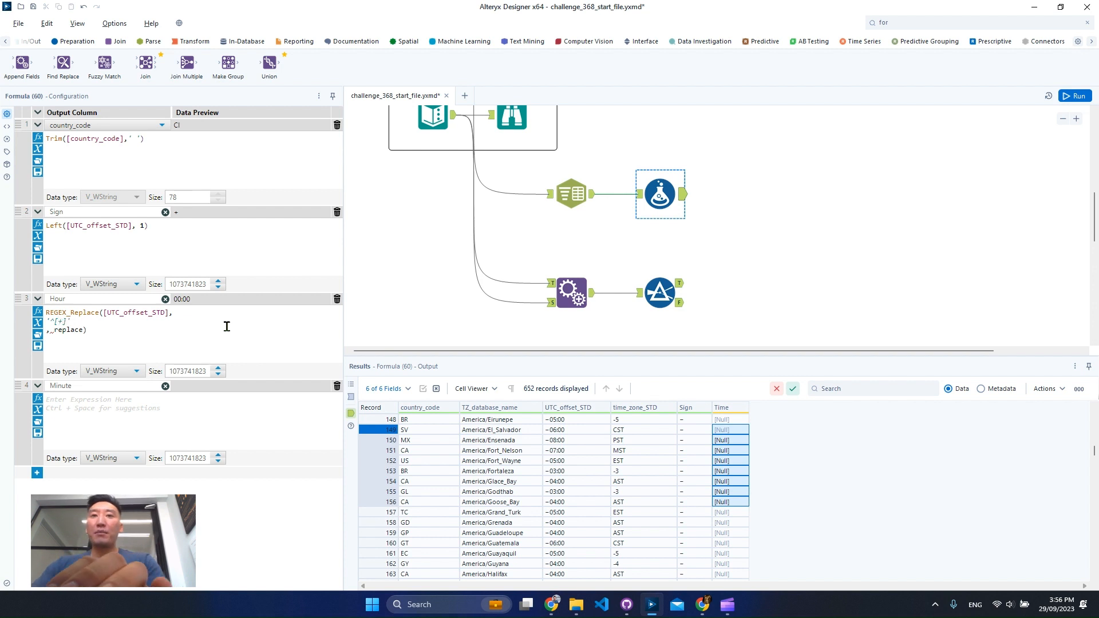
text(-)
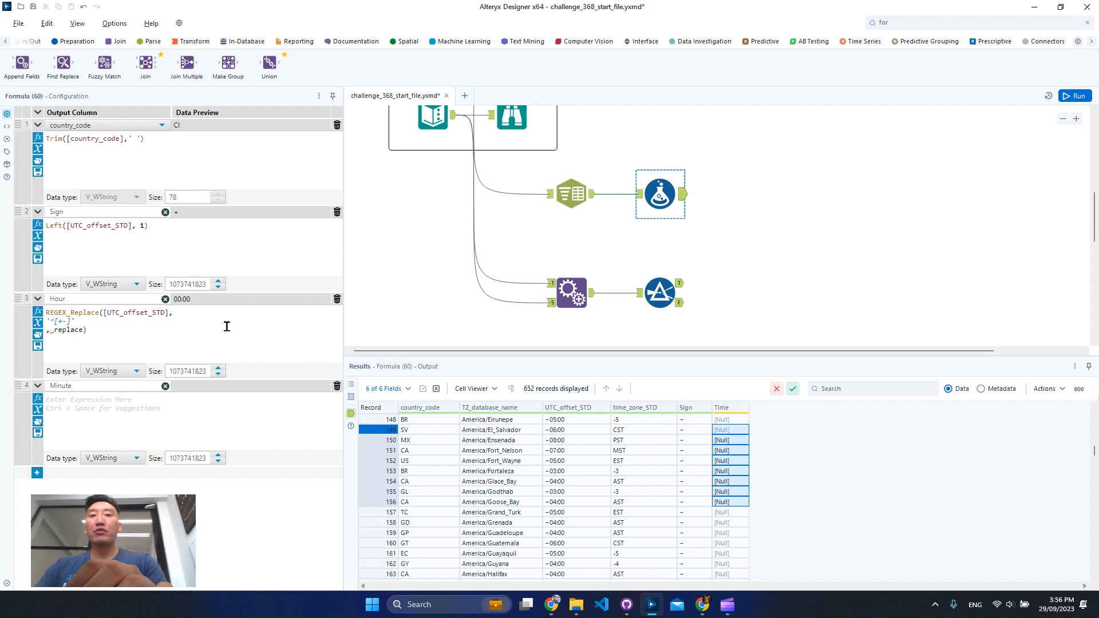
text(\)
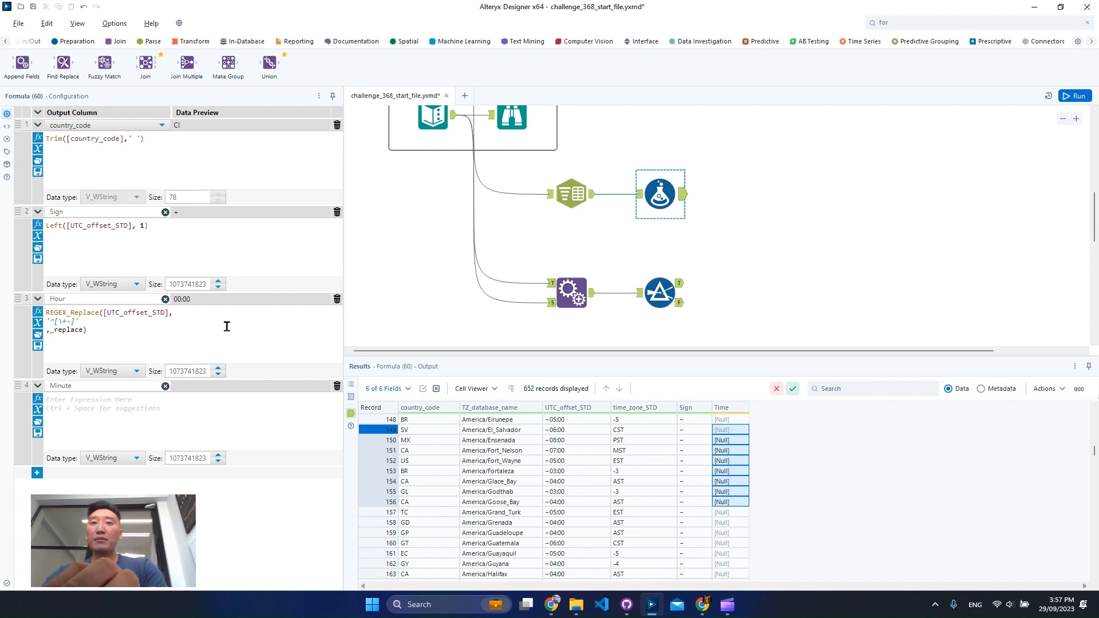
text(\d{})
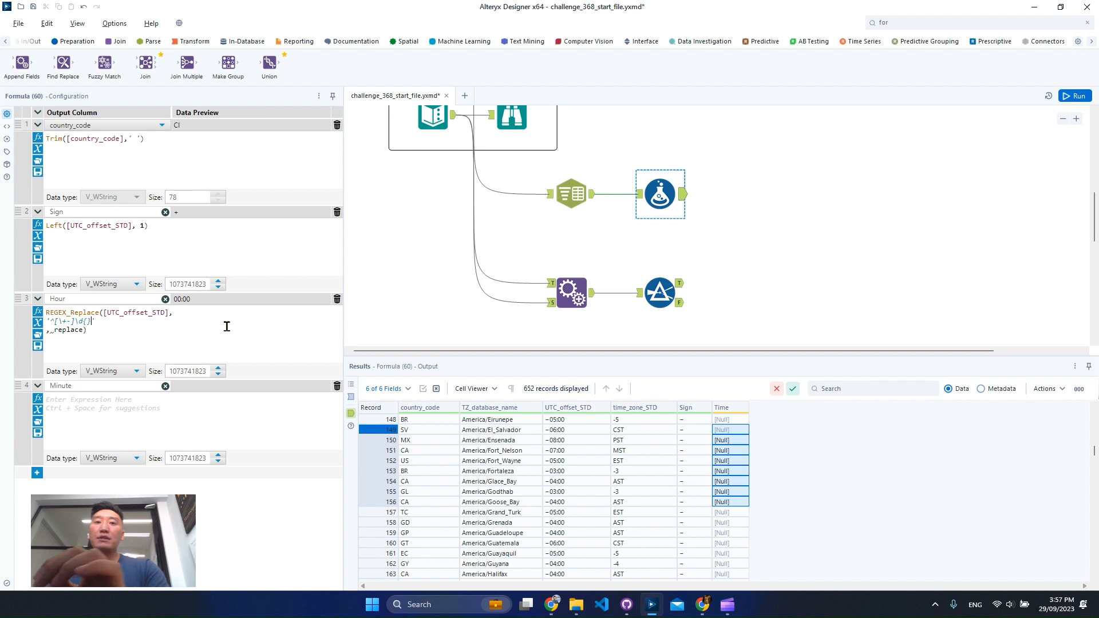
text(2)
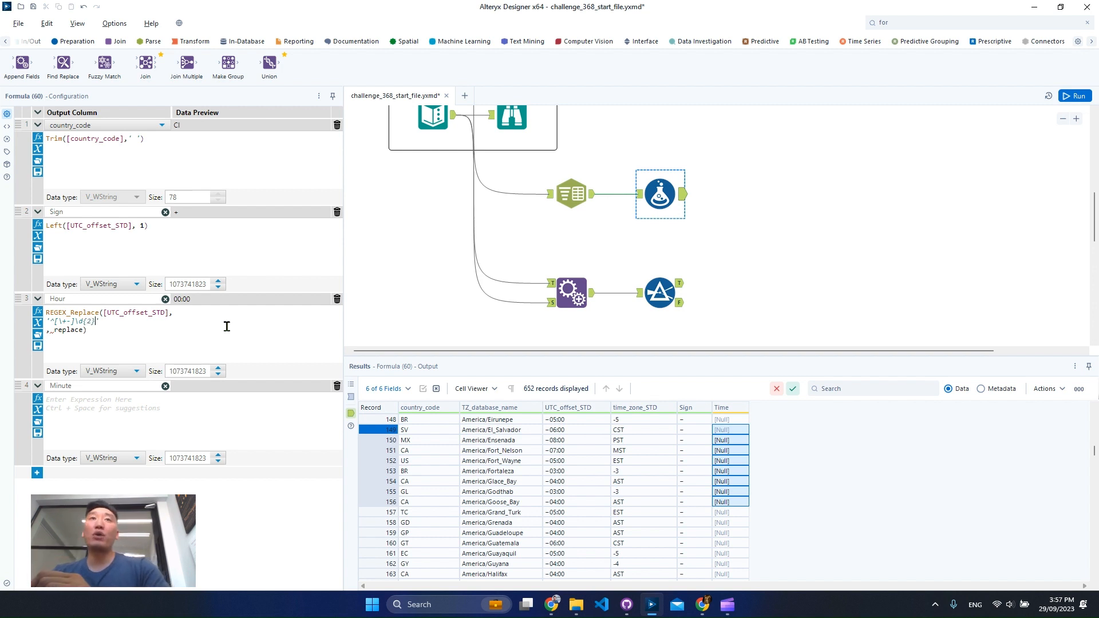
text(:)
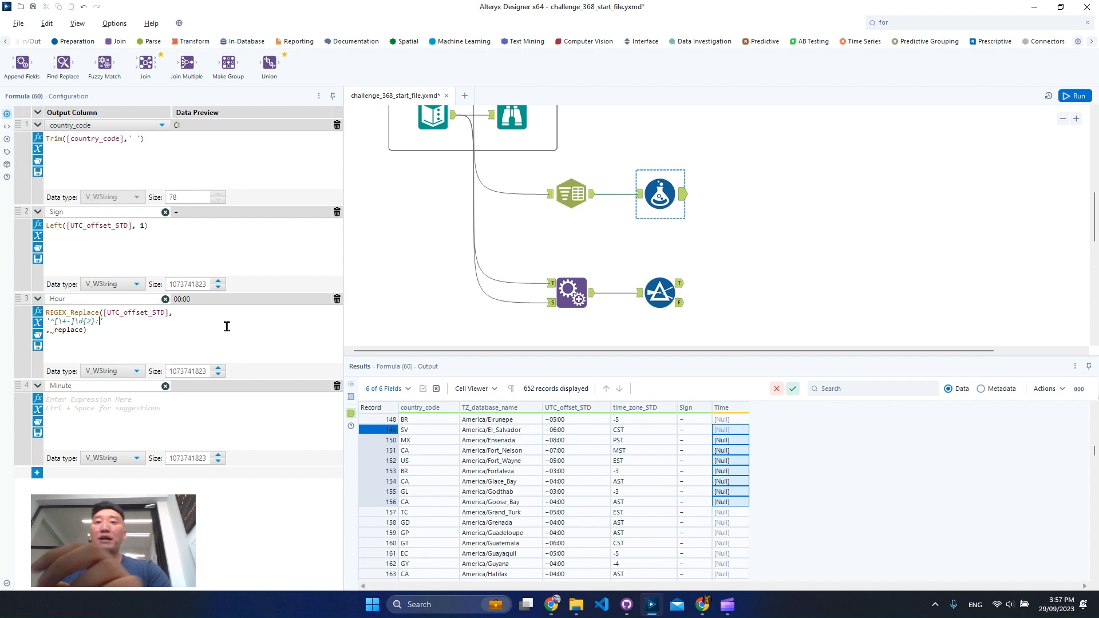
text(\d)
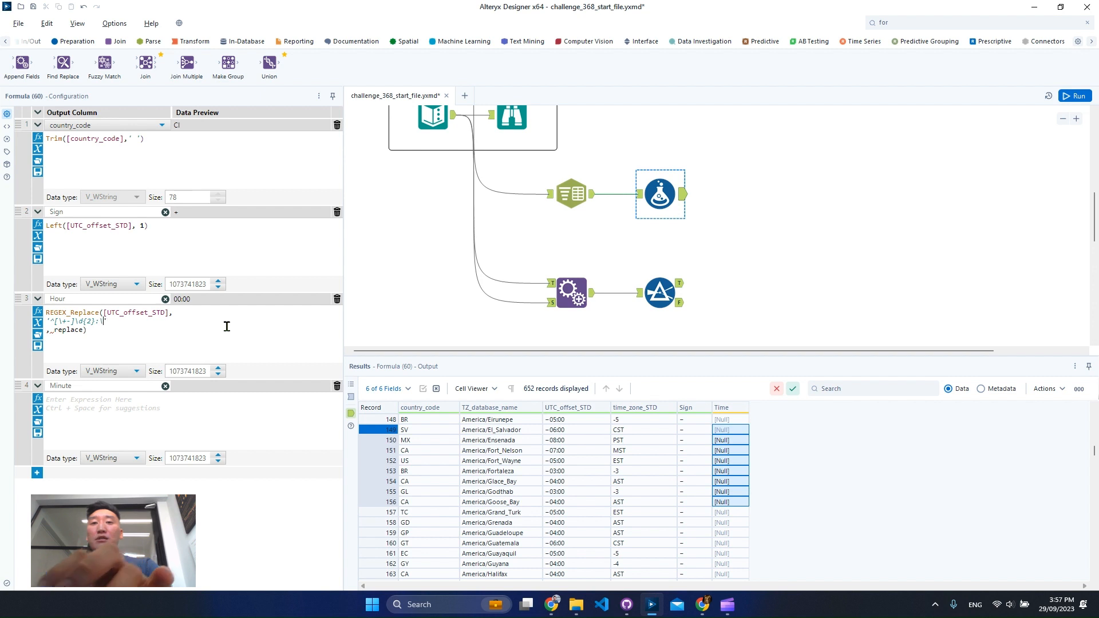
text(\d)
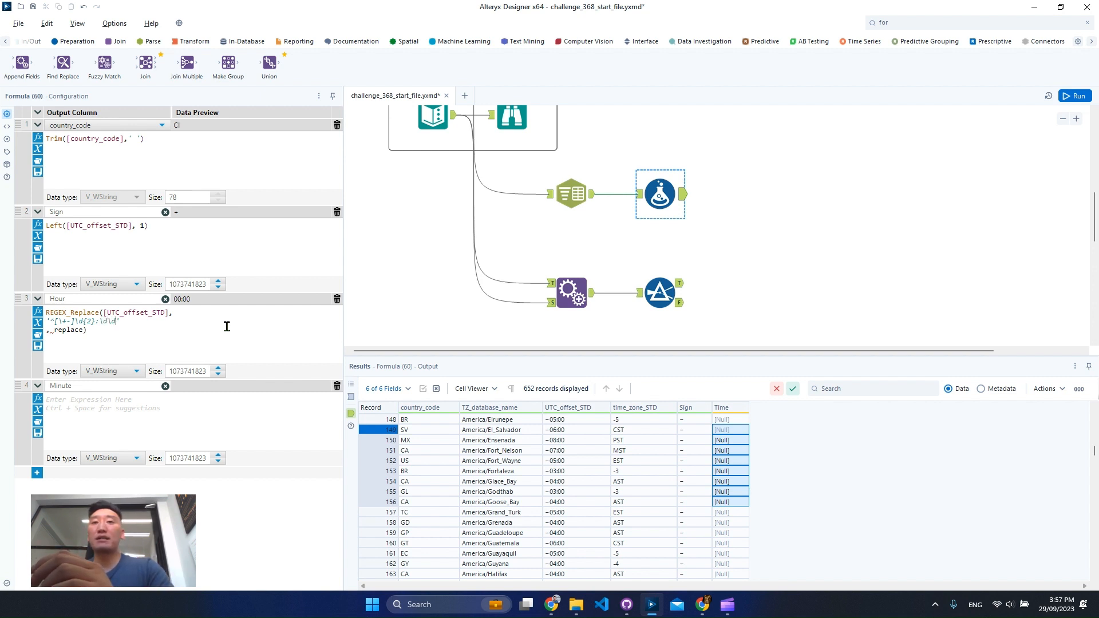
Step: Wrap the pattern's sign, hour and minute parts in capture groups so it reads '^([\+-])(\d{2}):(\d\d)'
key(Left)
key(Left)
key(Left)
key(Left)
key(Left)
key(Left)
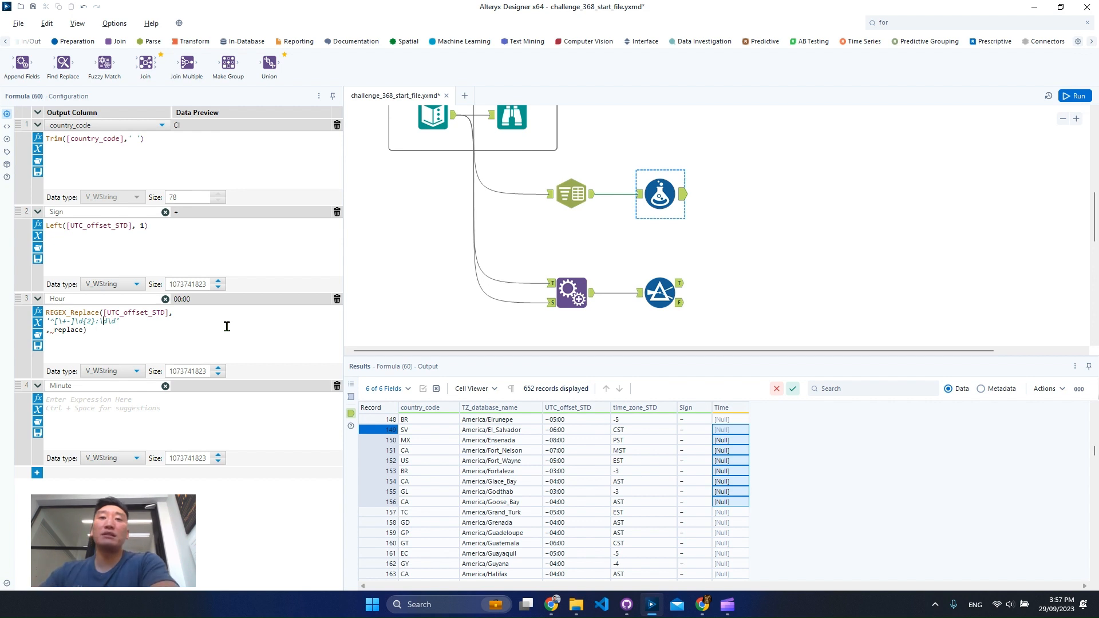
text(()
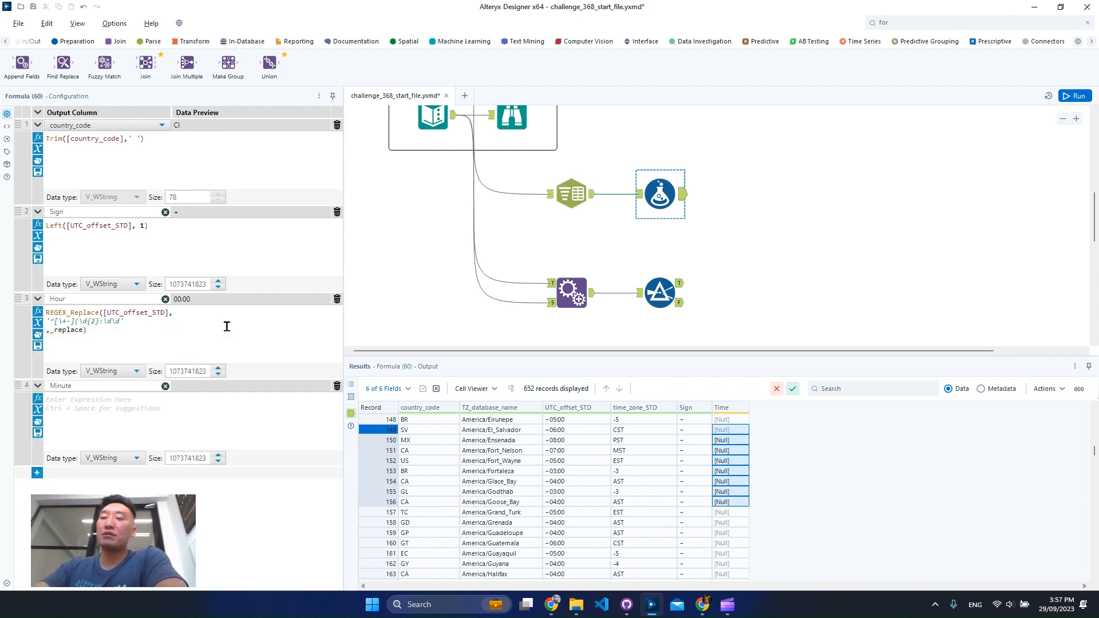
text())
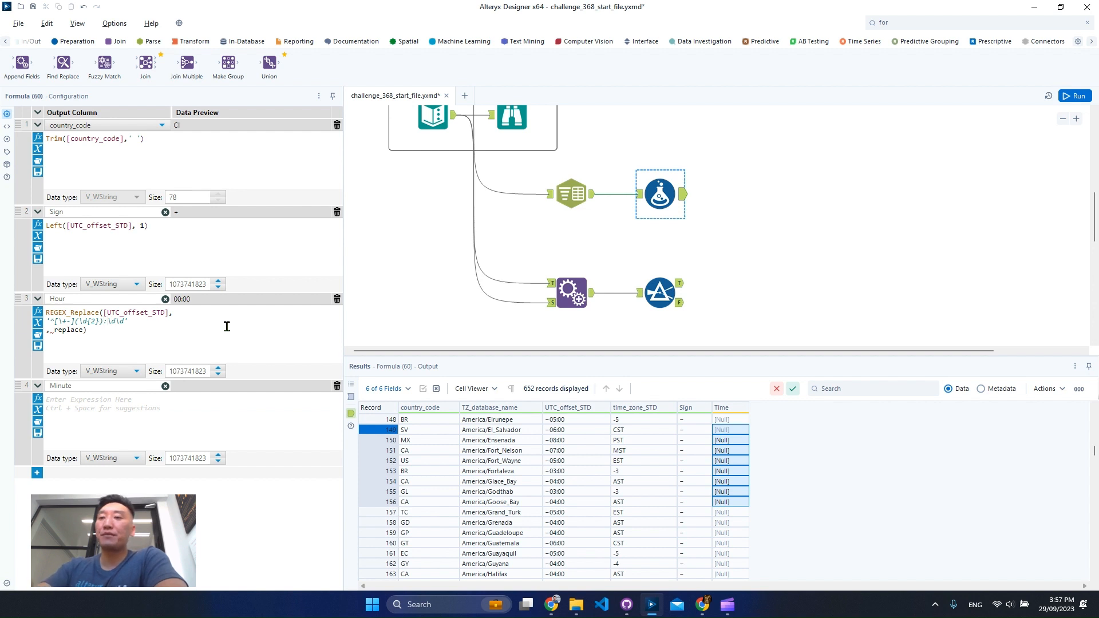
text(()
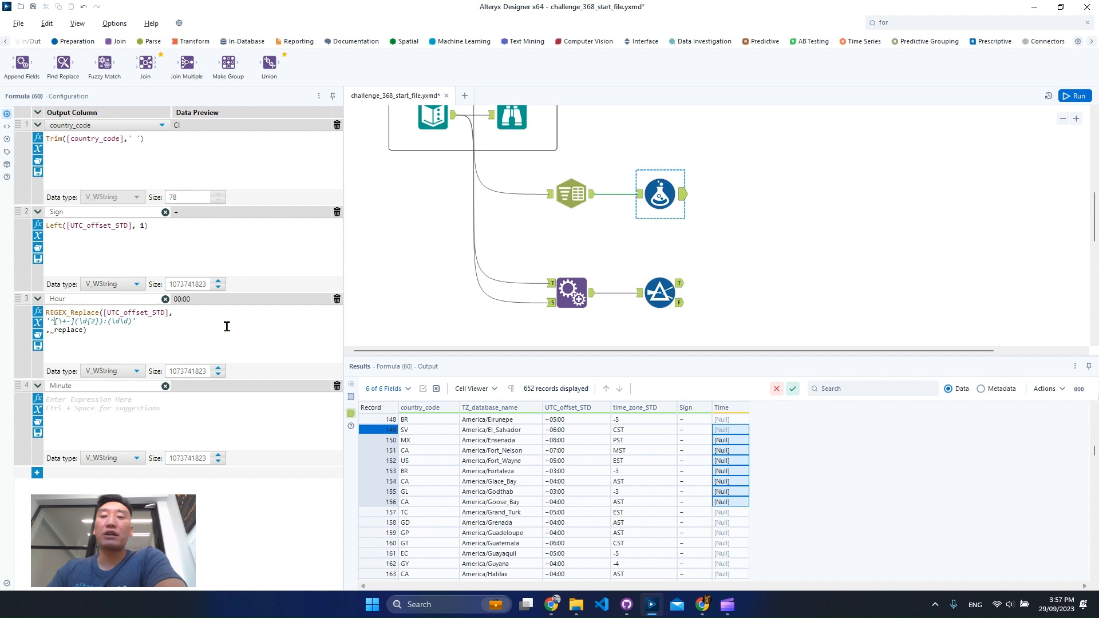
text(()
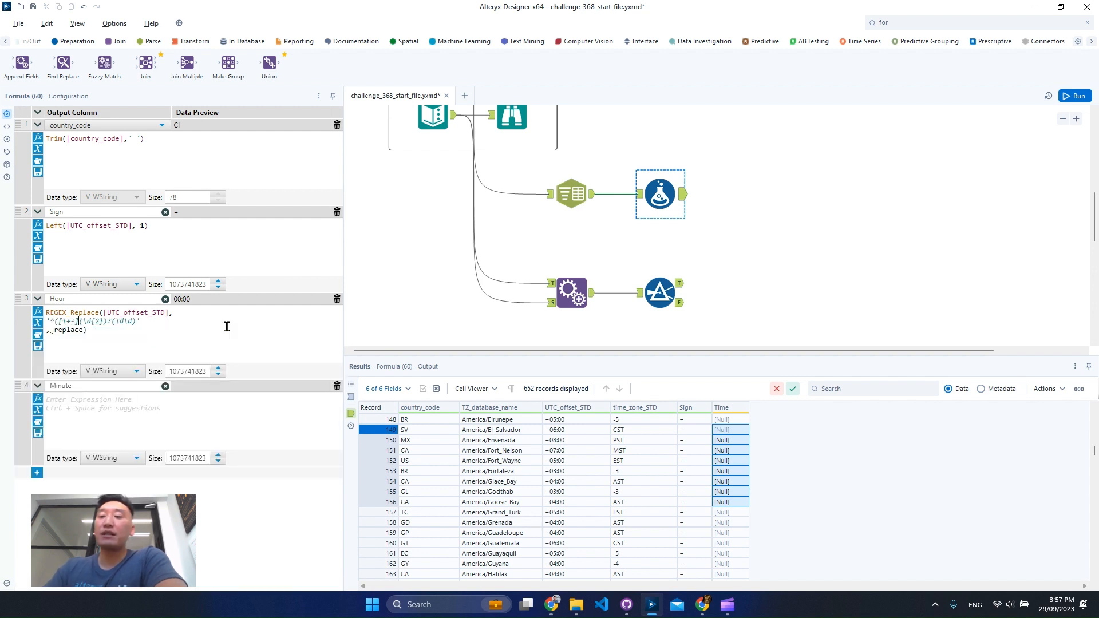
text())
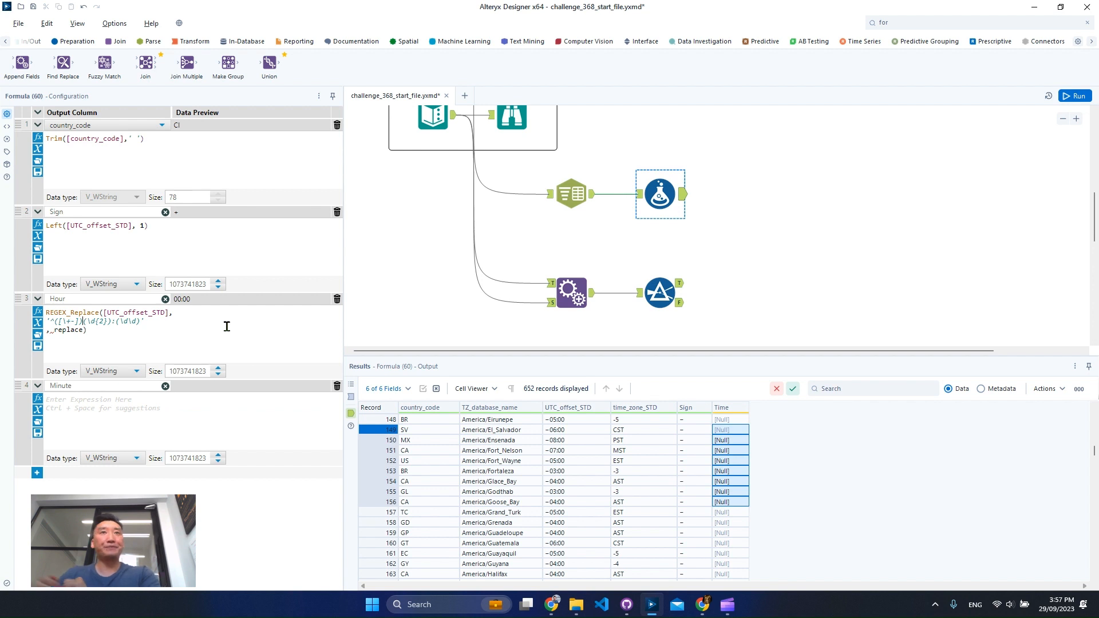
Step: Set the replacement argument of the Hour column's REGEX_Replace expression to '$2'
double_click(68, 330)
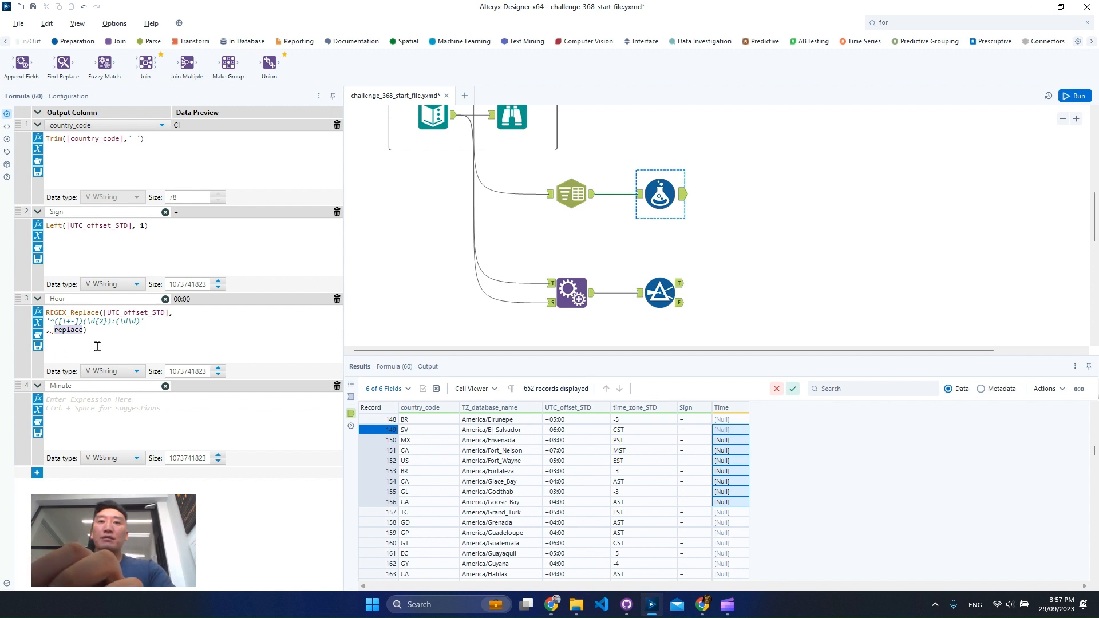
text(' , ')
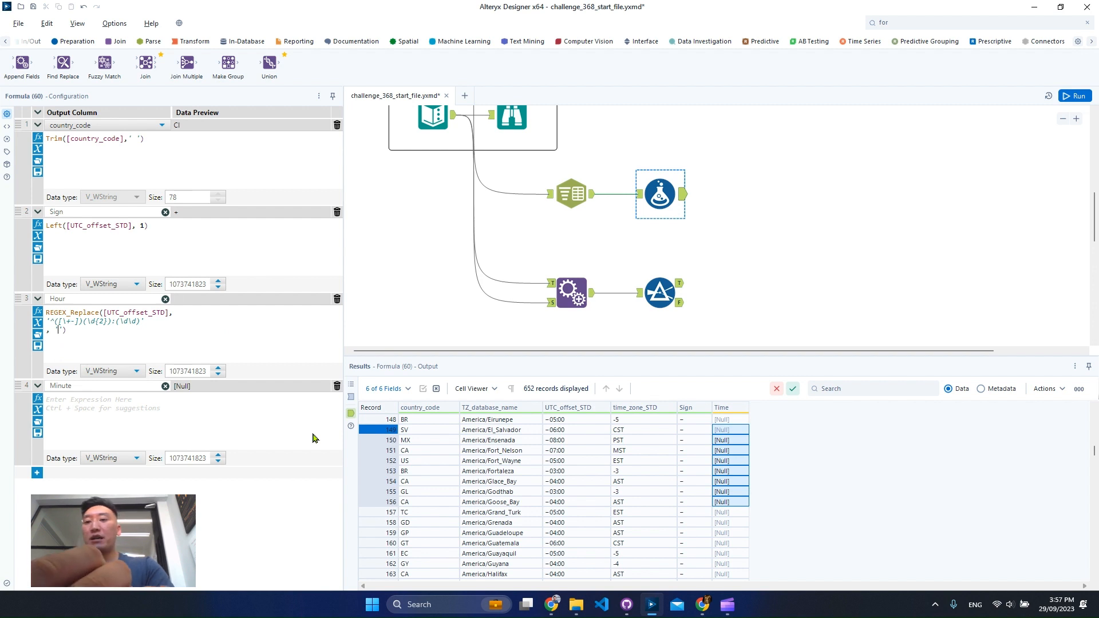
text($2)
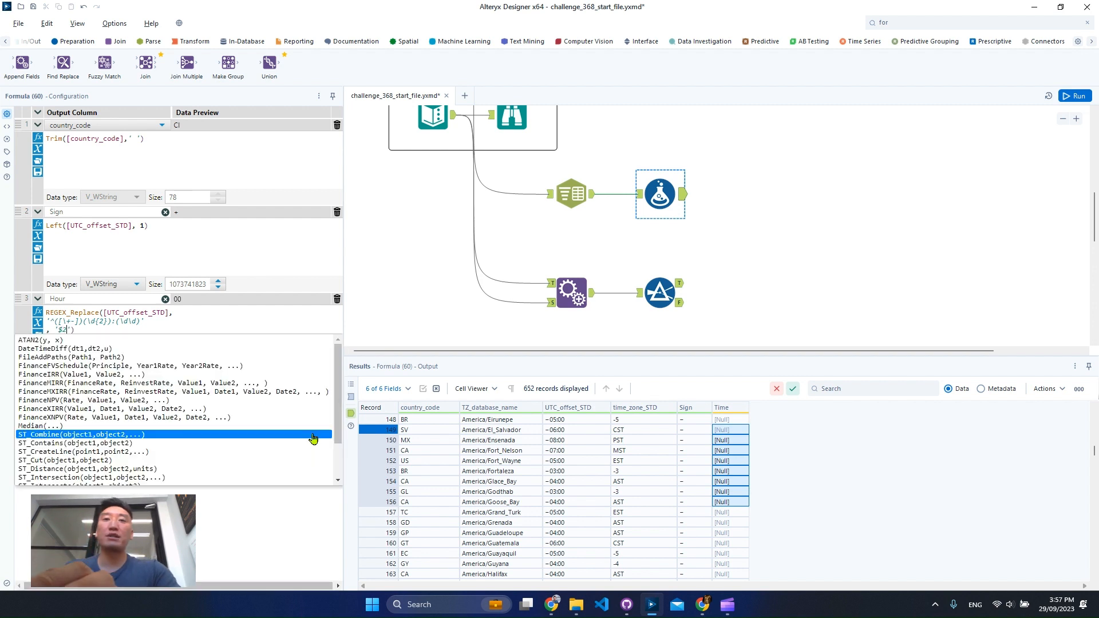
Step: Copy the Hour column's full REGEX_Replace expression into the Minute column's empty expression
click(237, 314)
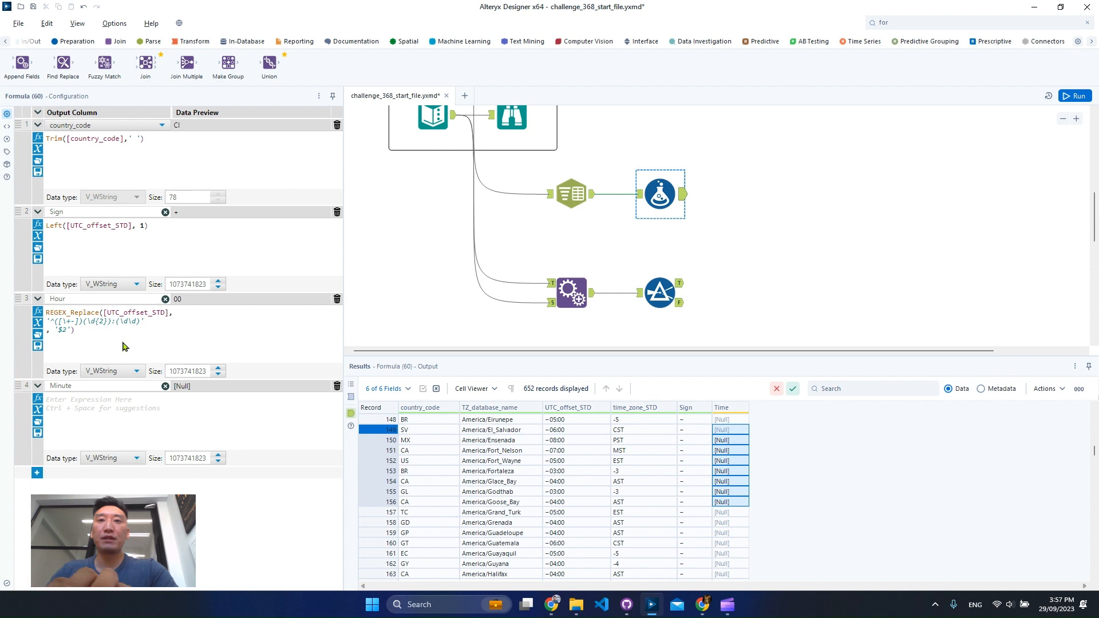
click(116, 408)
text(REGEX_Replace([UTC_offset_STD], '^([\+-])(\d{2}):(\d\d)' , '$2'))
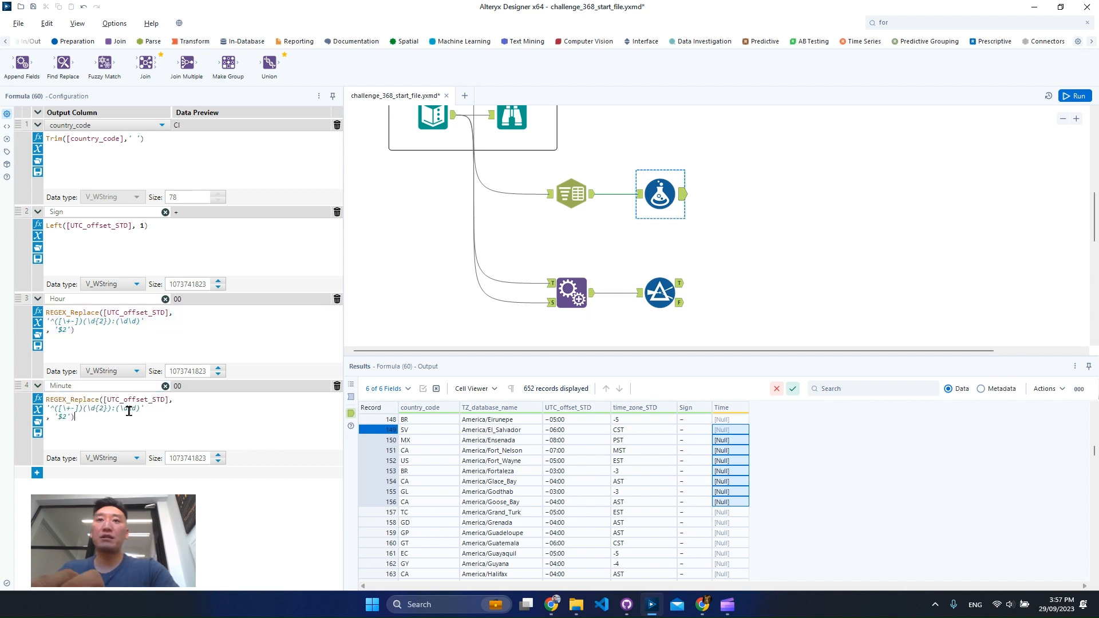
Step: Set the replacement argument of the Minute column's REGEX_Replace expression to '$3'
click(67, 416)
key(BackSpace)
text(3)
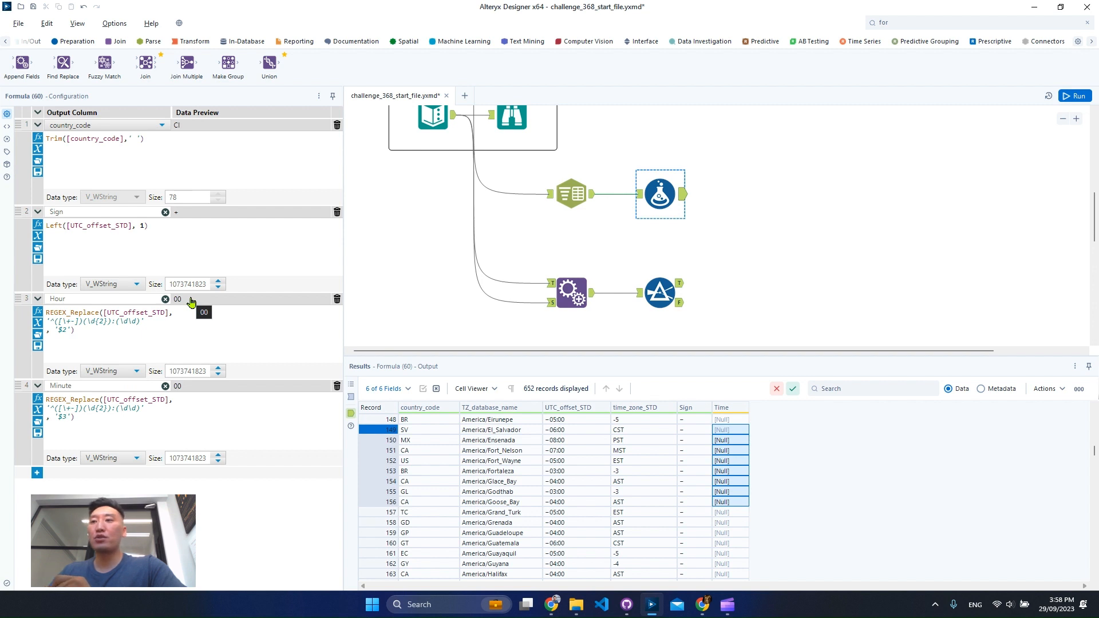
Step: Set the data type of both the Hour and Minute columns to Int16 and run the workflow
click(109, 371)
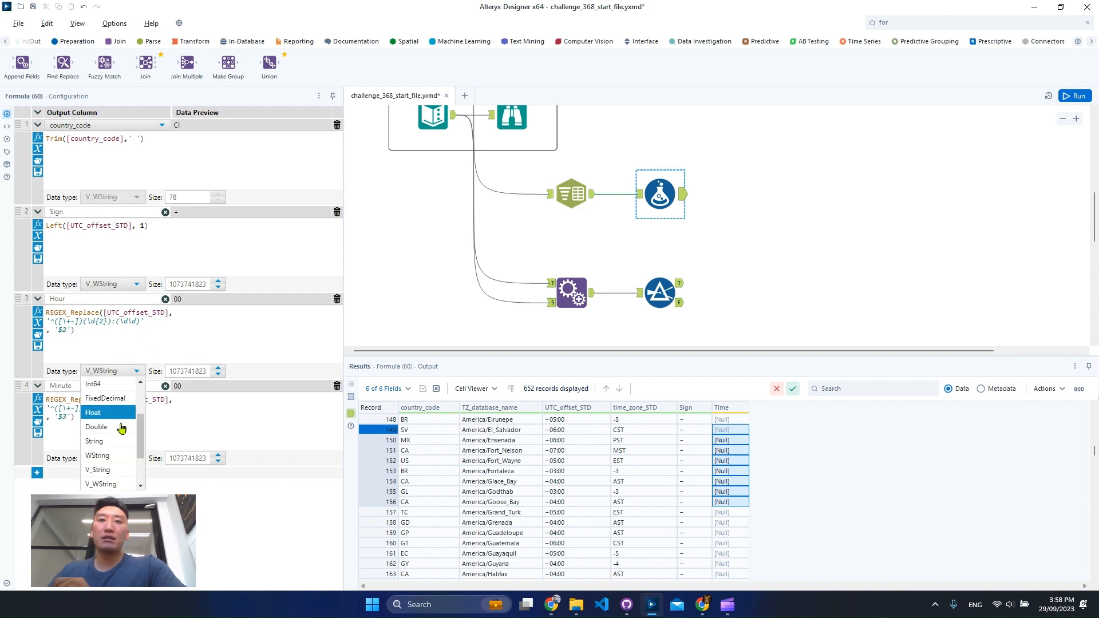
scroll(115, 433, up, 2)
click(114, 413)
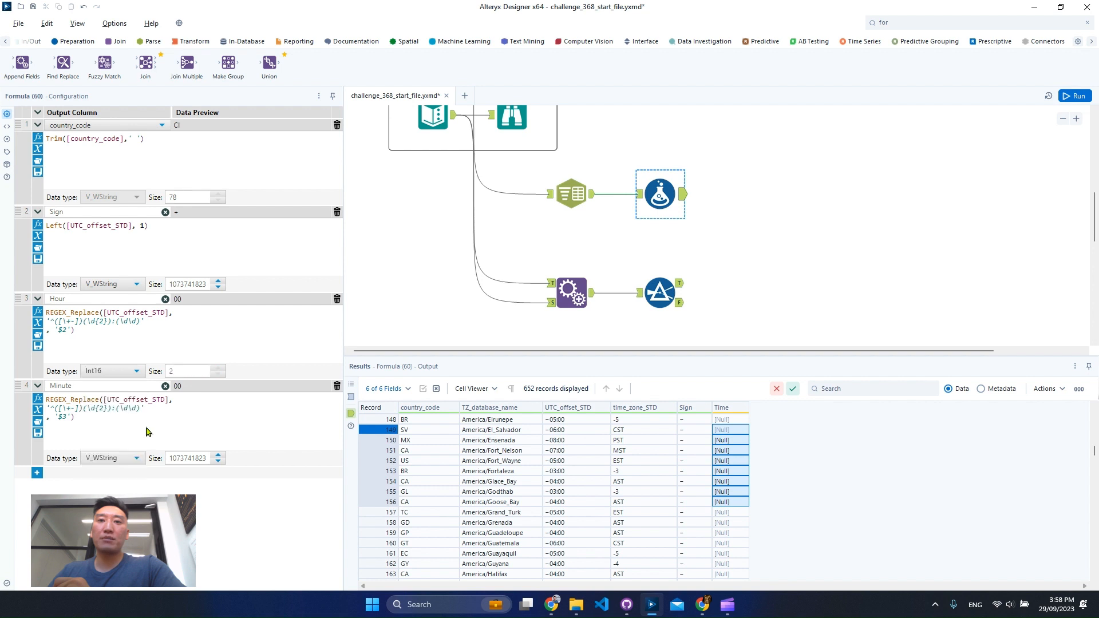
click(126, 462)
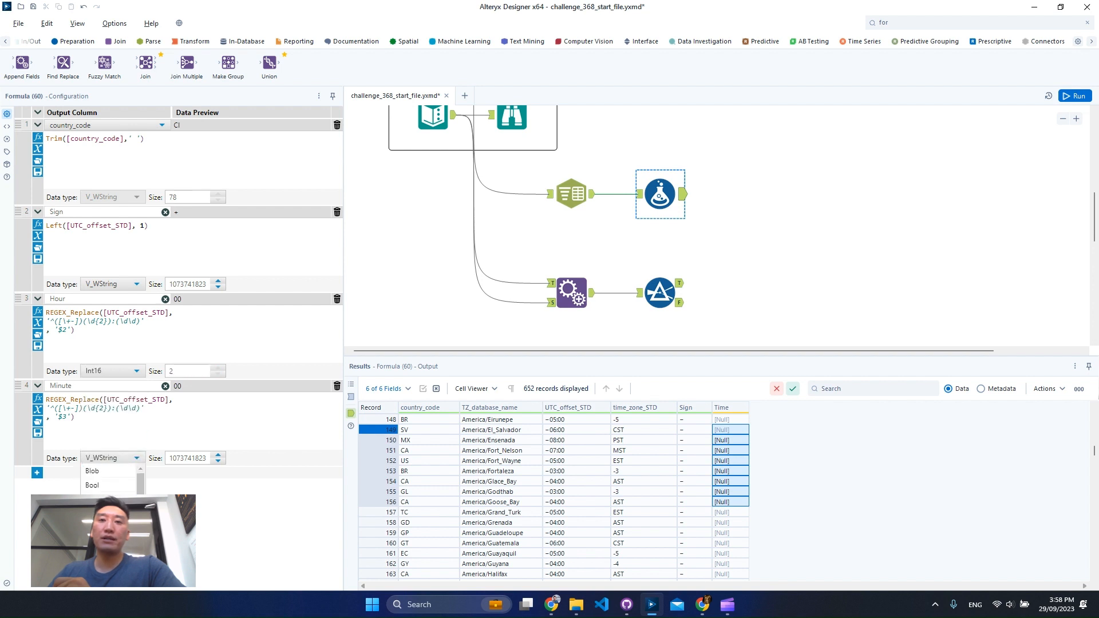
click(111, 513)
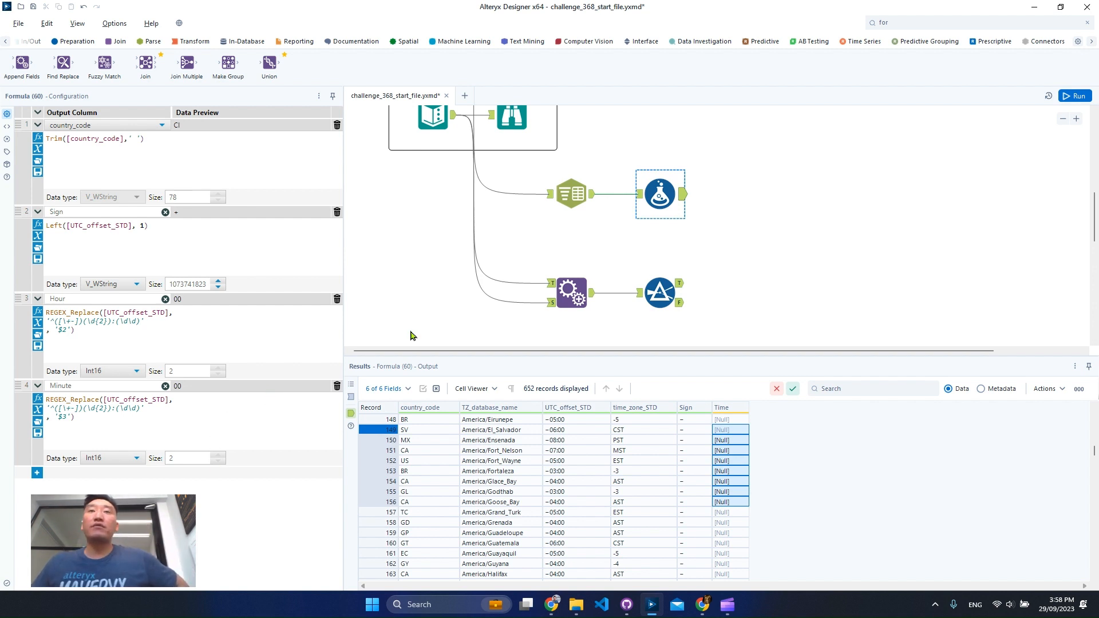
click(1074, 96)
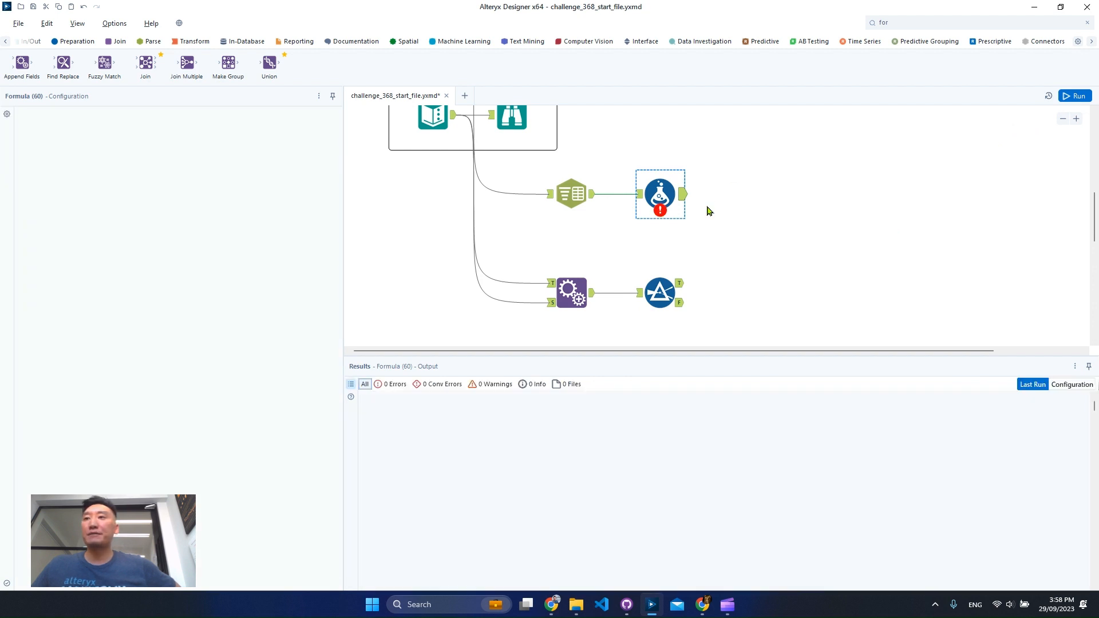
key(ctrl+r)
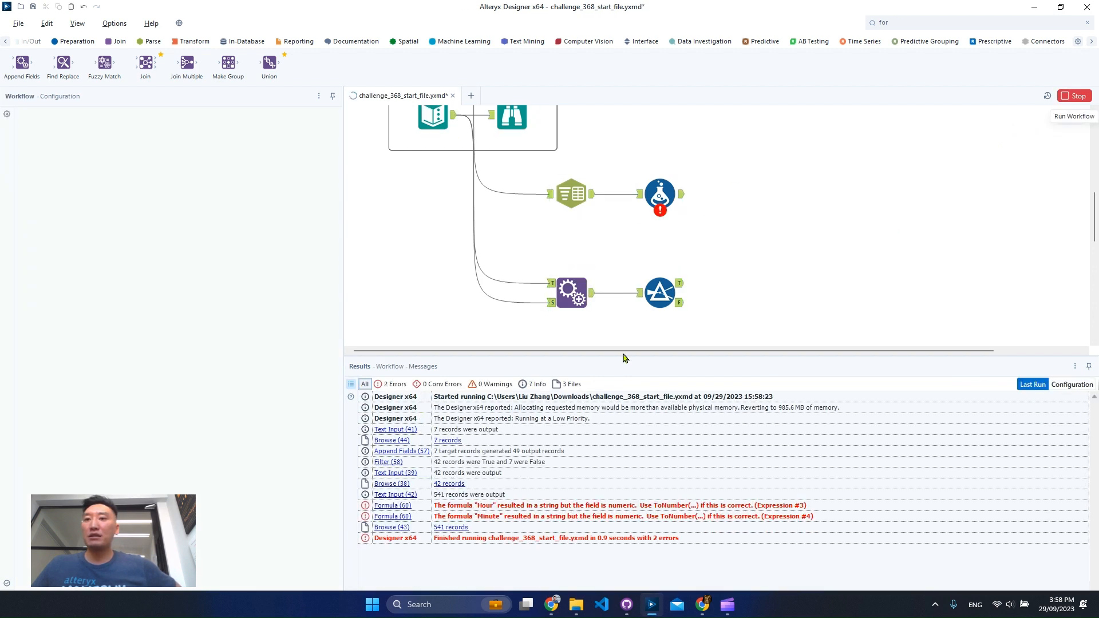
Step: Reopen the Formula tool's configuration and set the Hour and Minute columns' data types back to V_WString
click(660, 199)
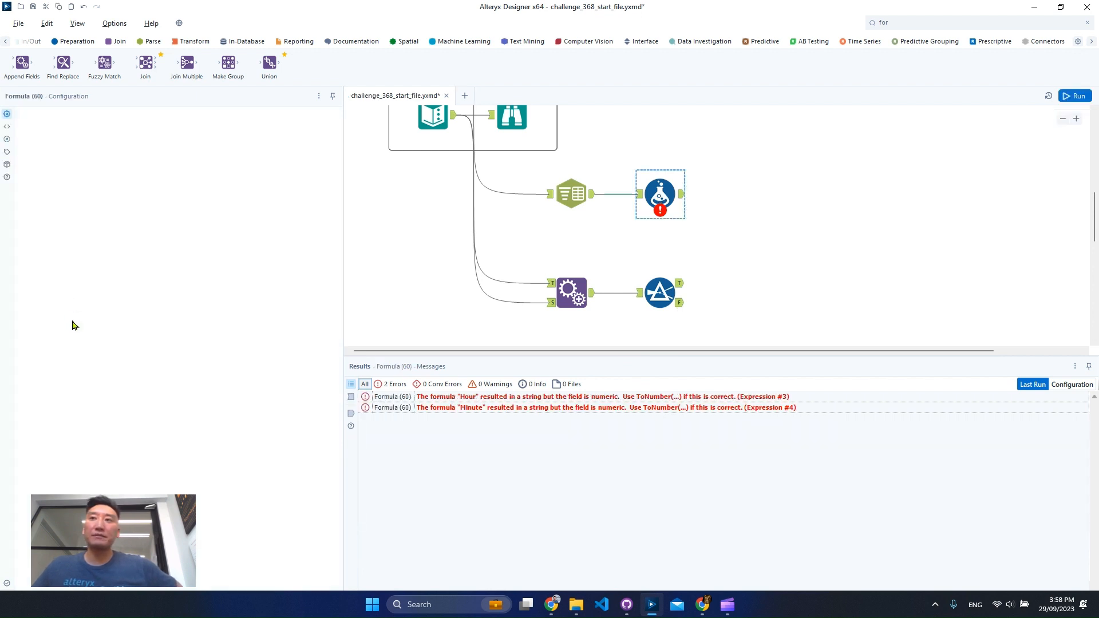
click(38, 224)
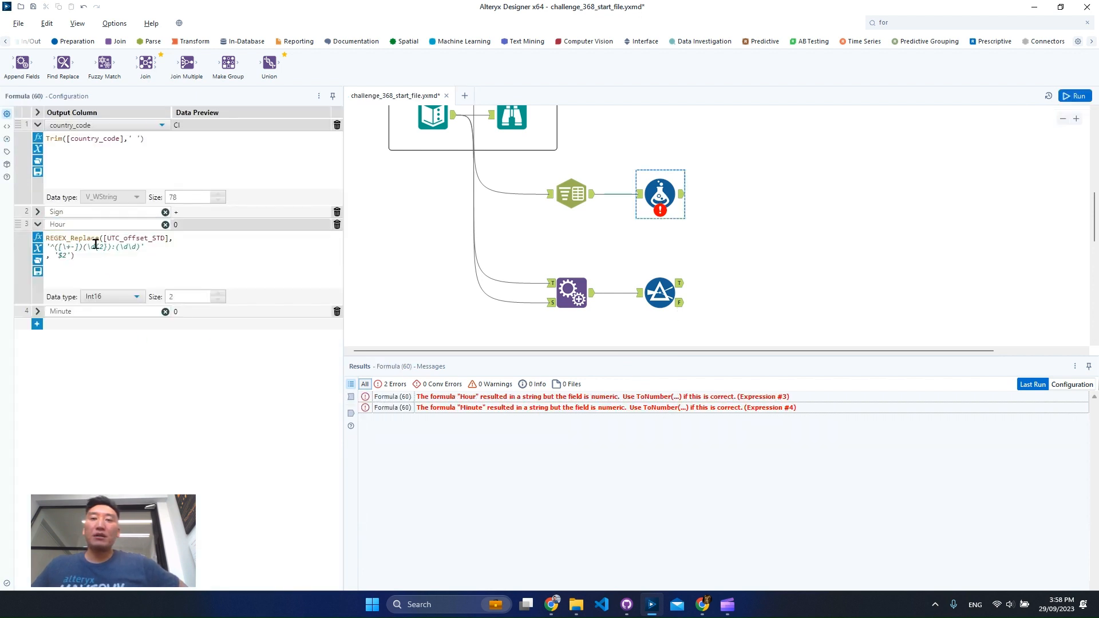
click(114, 296)
scroll(115, 366, down, 3)
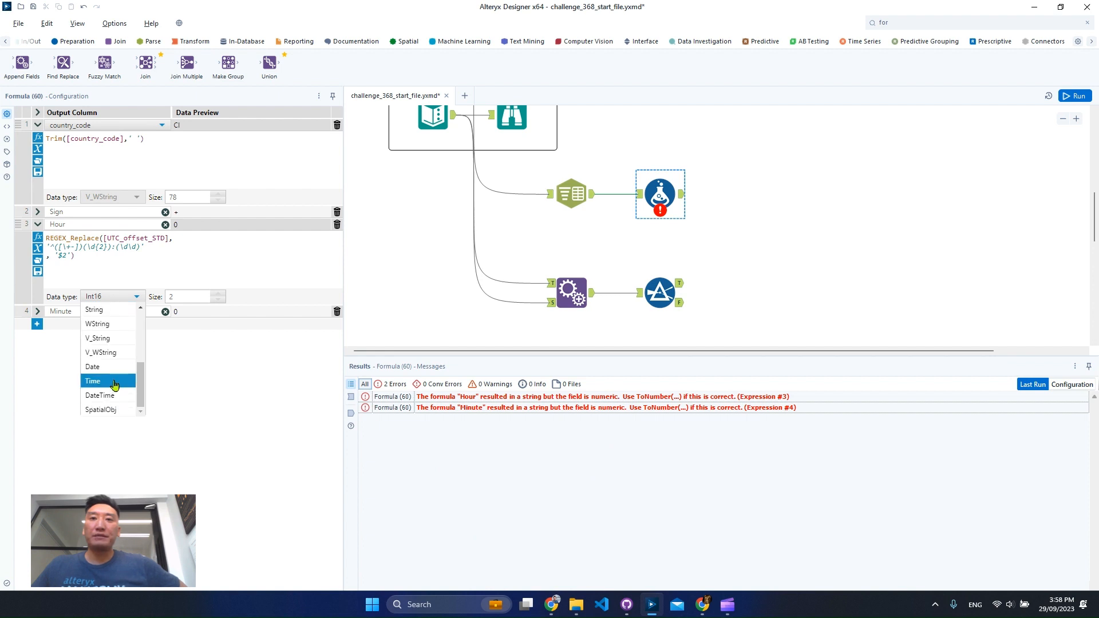
click(109, 352)
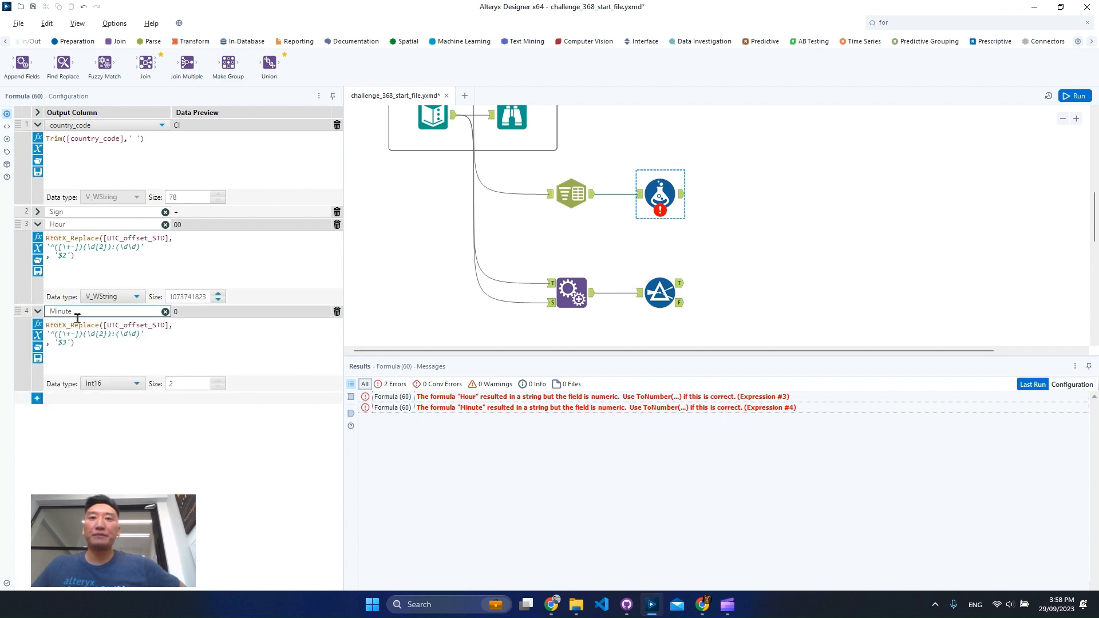
click(108, 383)
scroll(126, 458, down, 3)
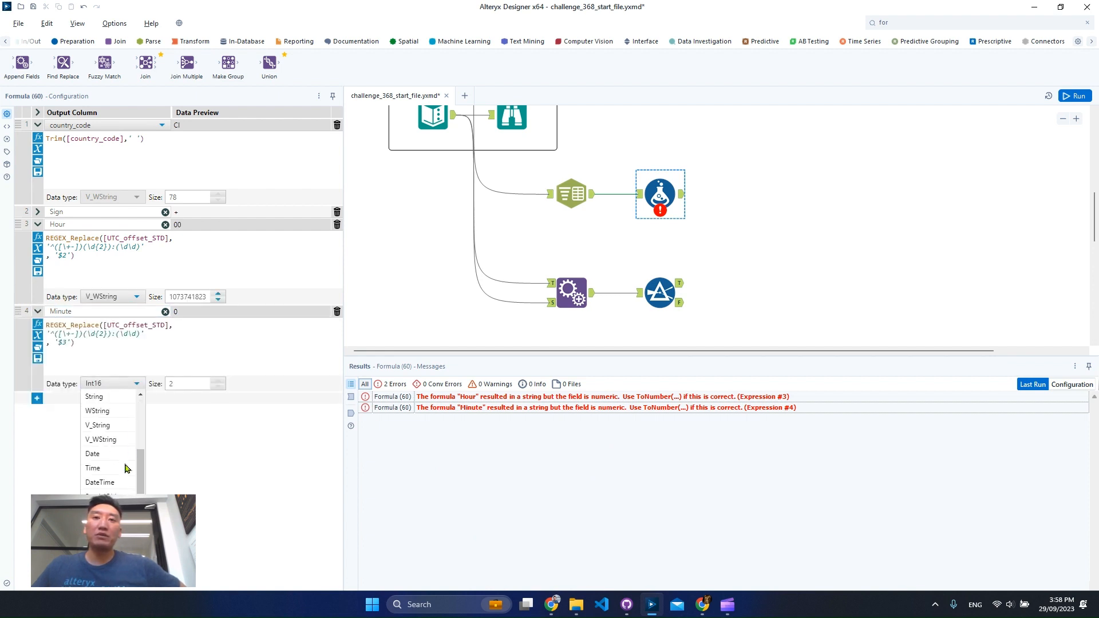
click(109, 439)
Step: Run the workflow and examine the Hour and Minute values of the records with negative UTC offsets
scroll(705, 283, down, 1)
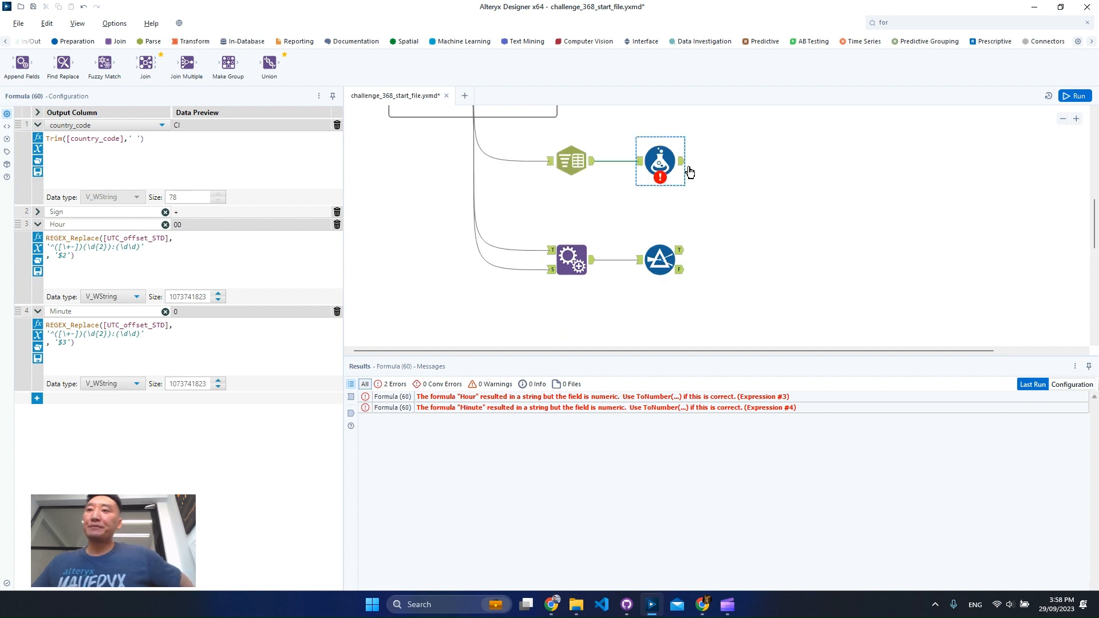
key(ctrl+r)
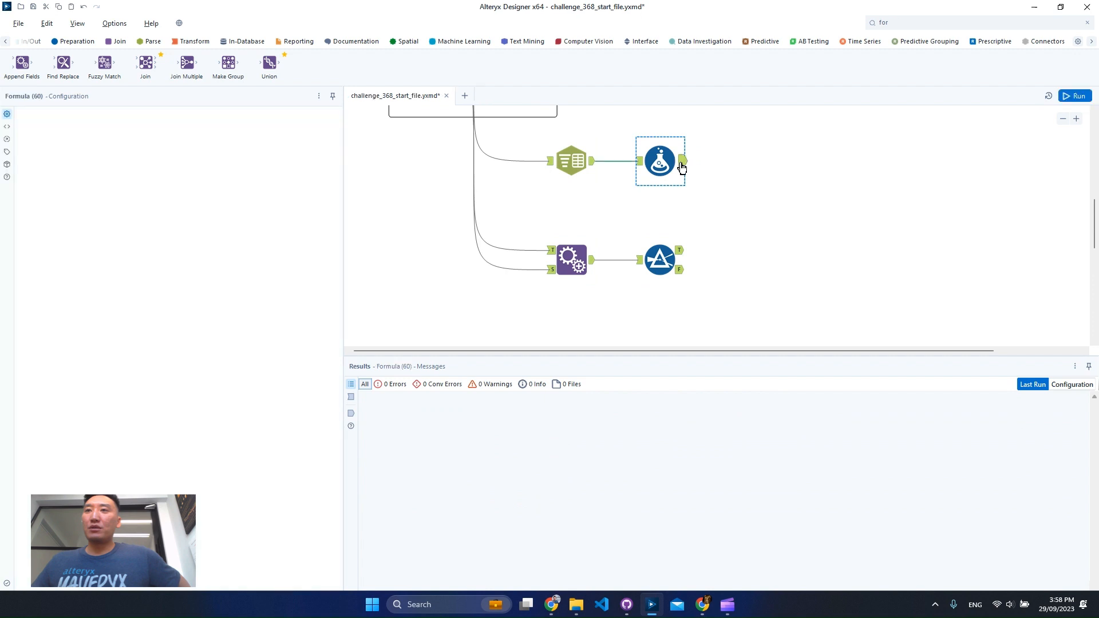
scroll(730, 464, down, 20)
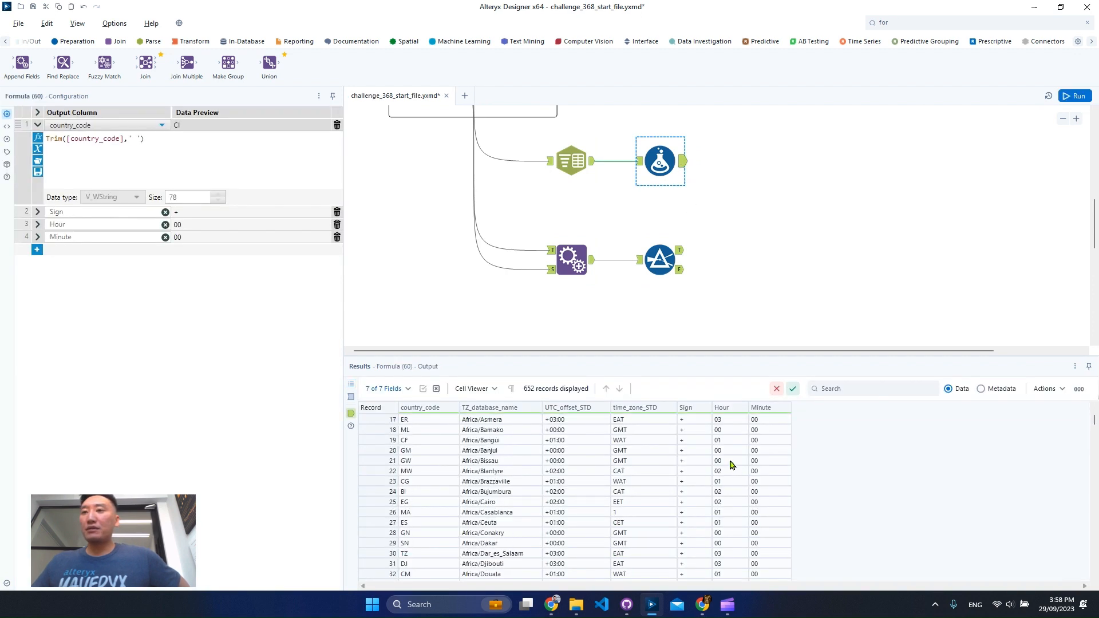
scroll(768, 523, down, 9)
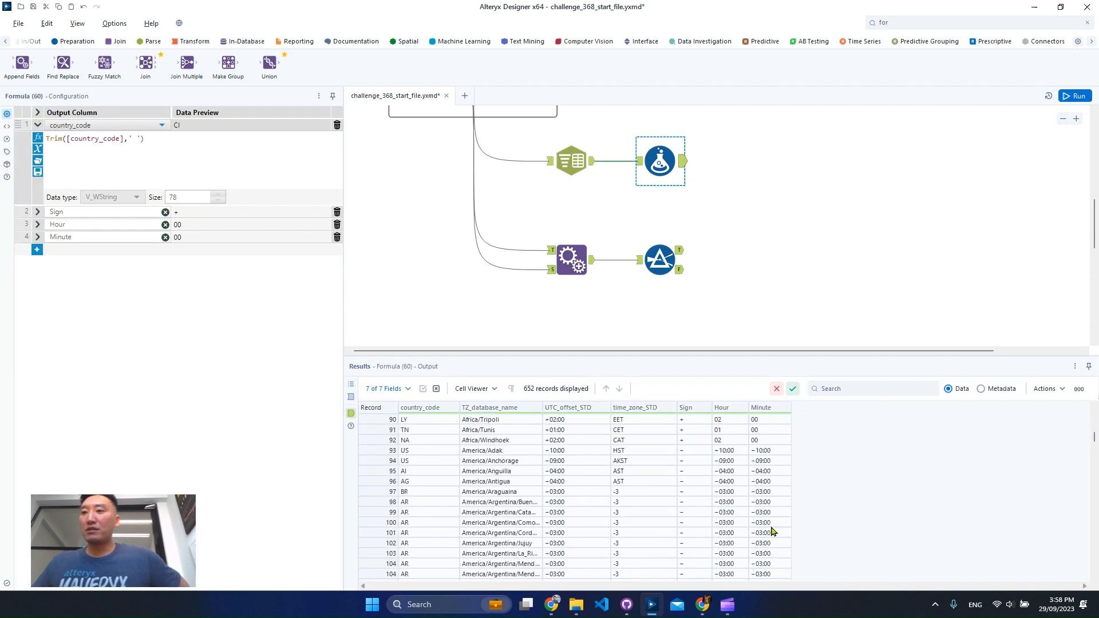
drag(727, 461, 772, 512)
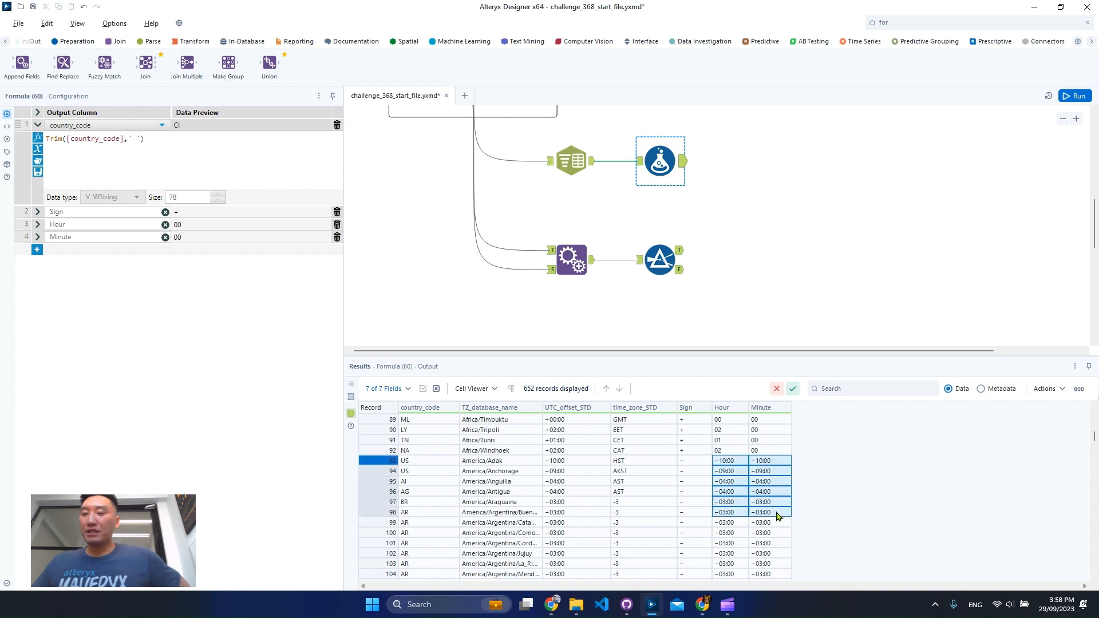
Step: Copy the minus character from the America/Adak record's Sign cell without headers
click(689, 464)
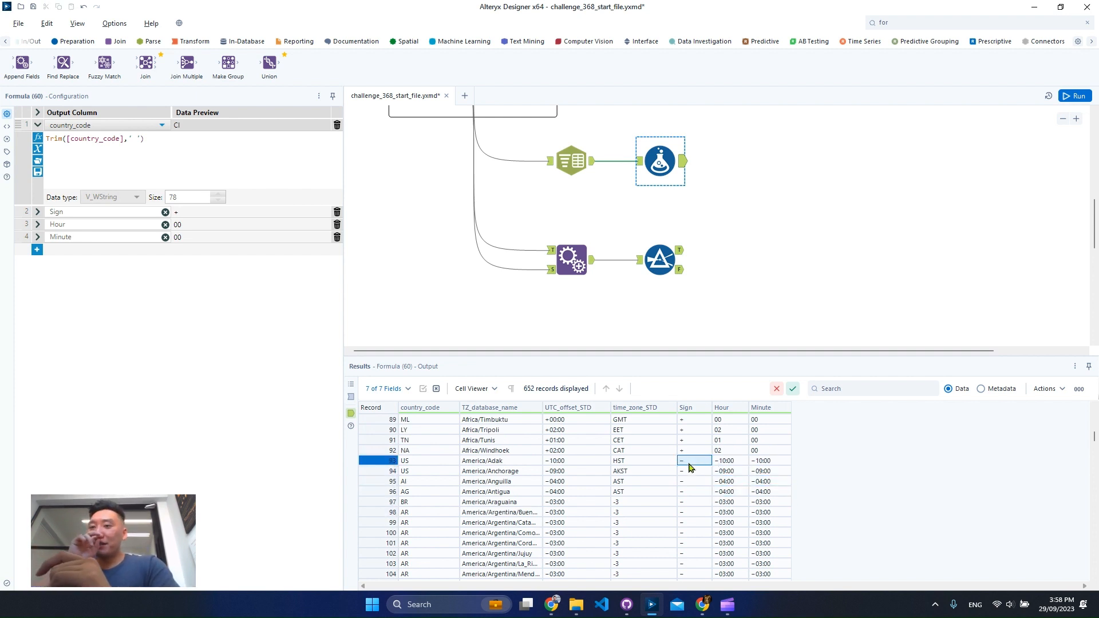
right_click(690, 467)
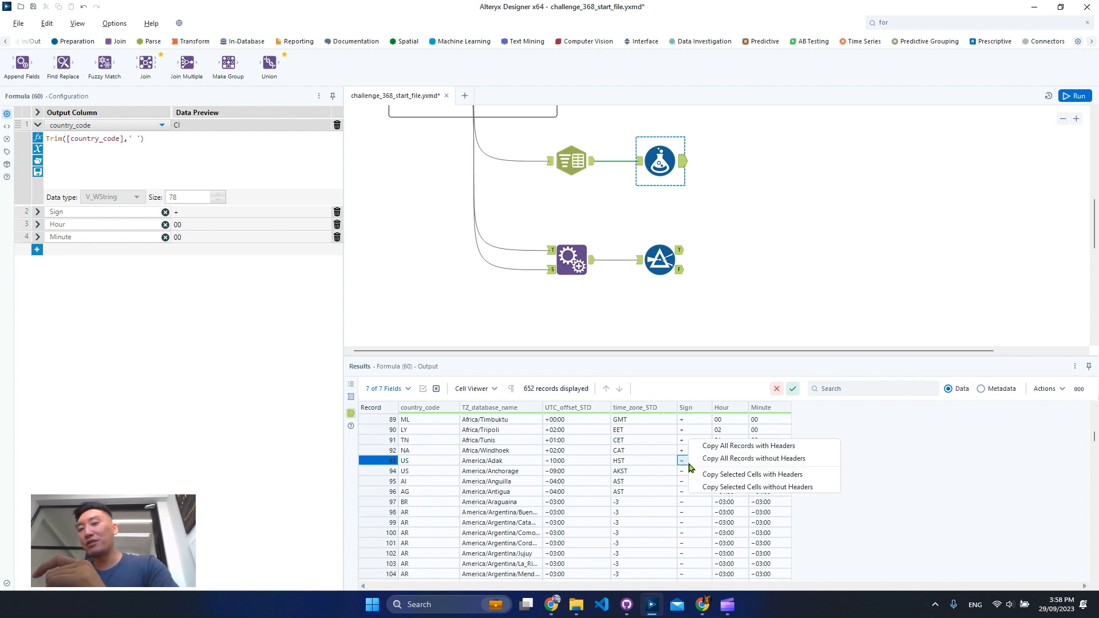
click(724, 487)
click(575, 342)
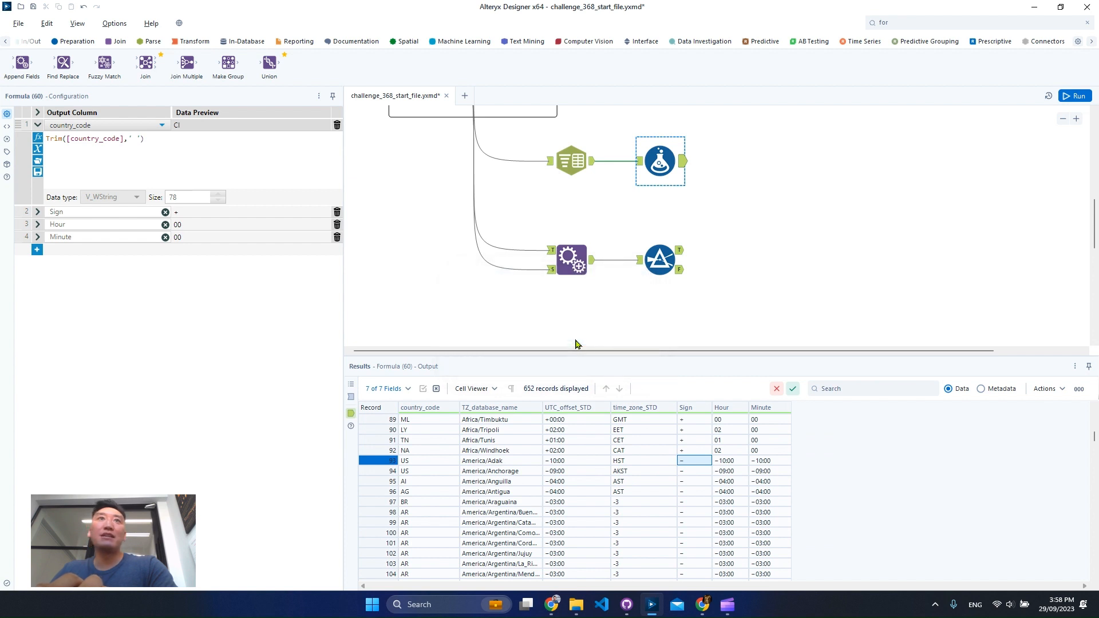
Step: Replace the hyphen in the Hour and Minute regex patterns' sign group with the minus character copied from the data
click(37, 211)
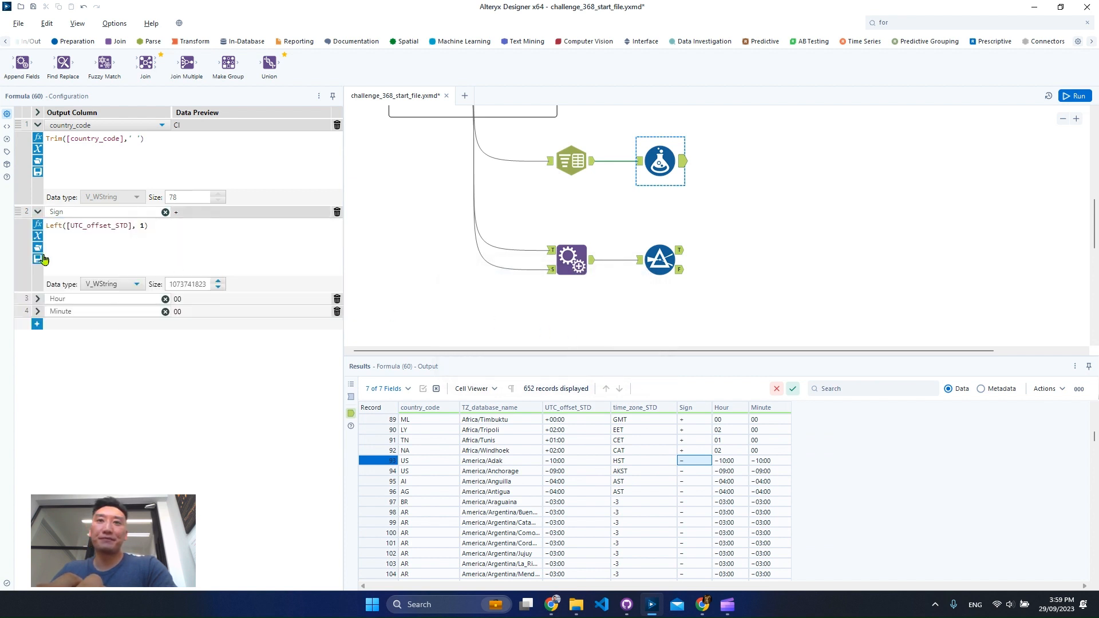
click(37, 299)
click(37, 385)
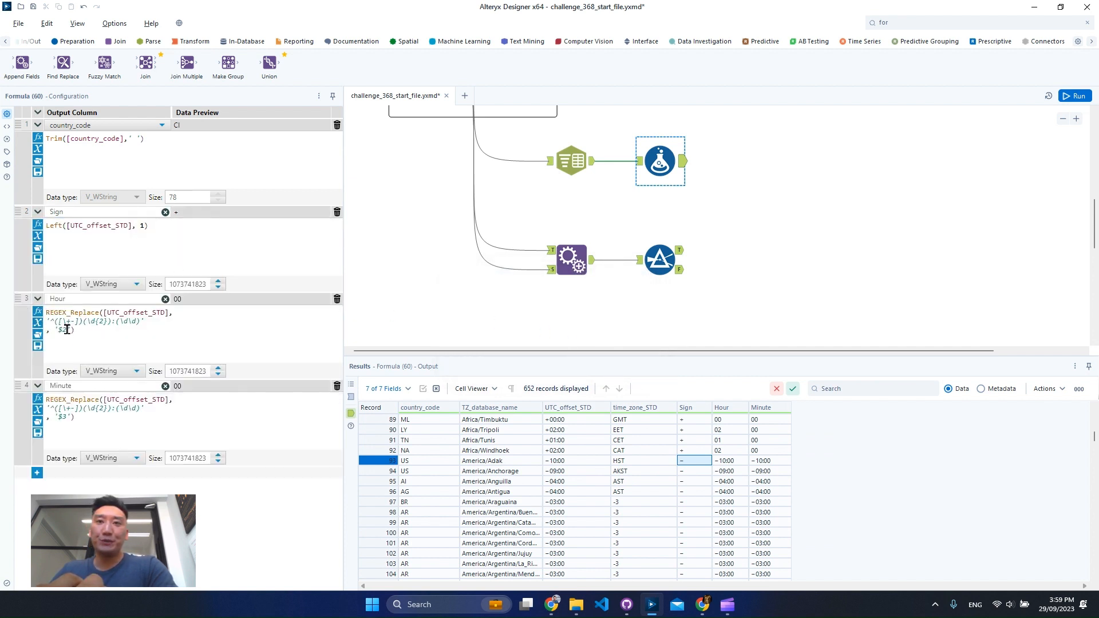
key(BackSpace)
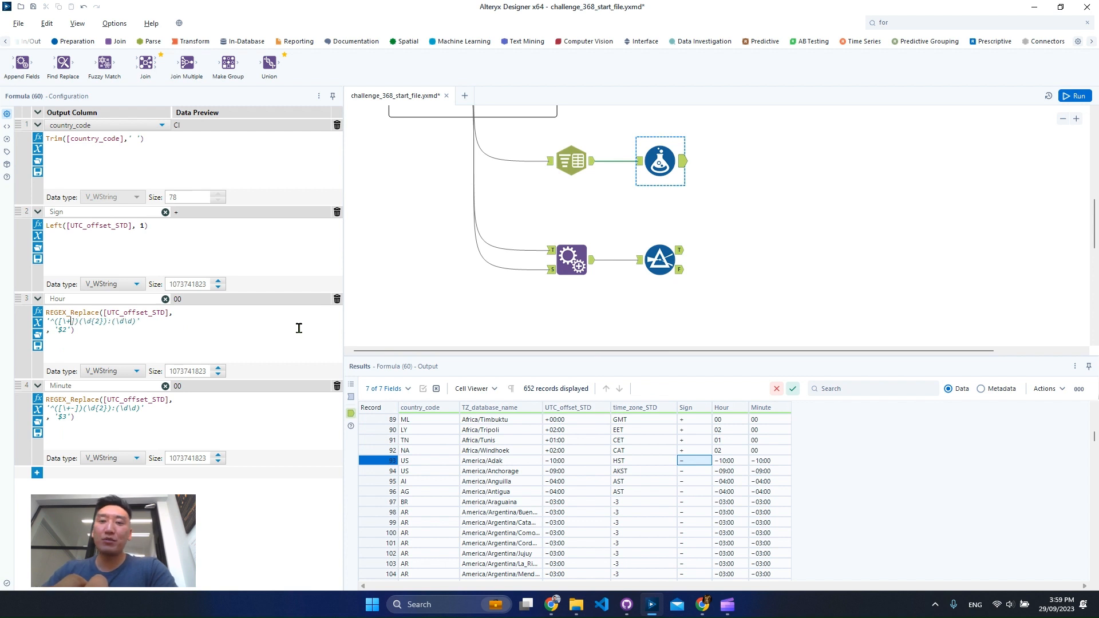
text(-)
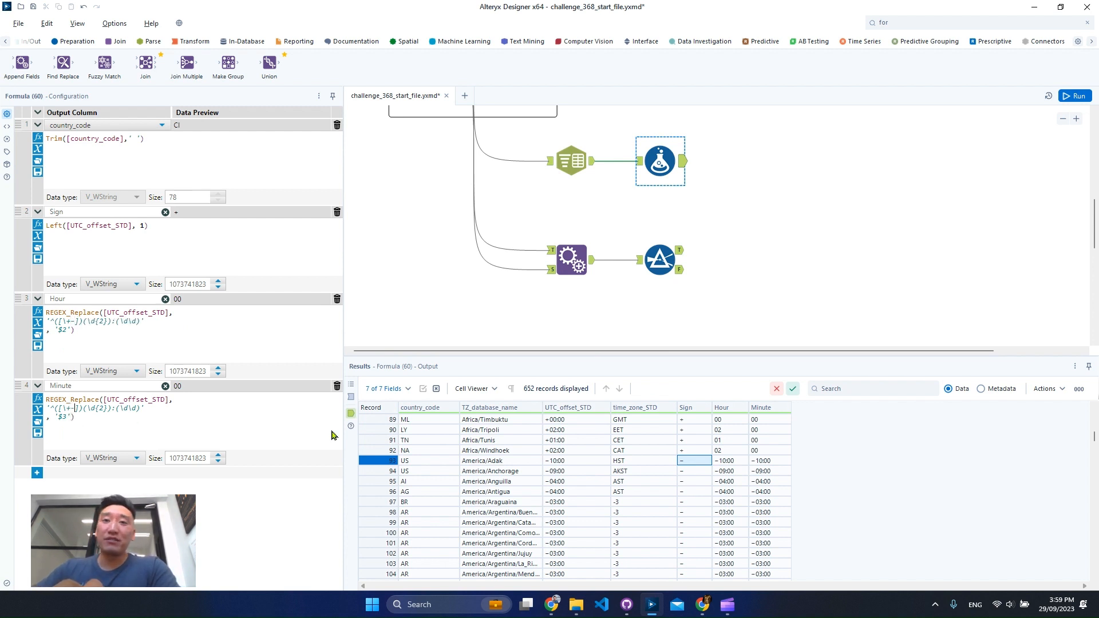
Step: Run the workflow and review the Sign, Hour and Minute values through to the last record
click(1070, 95)
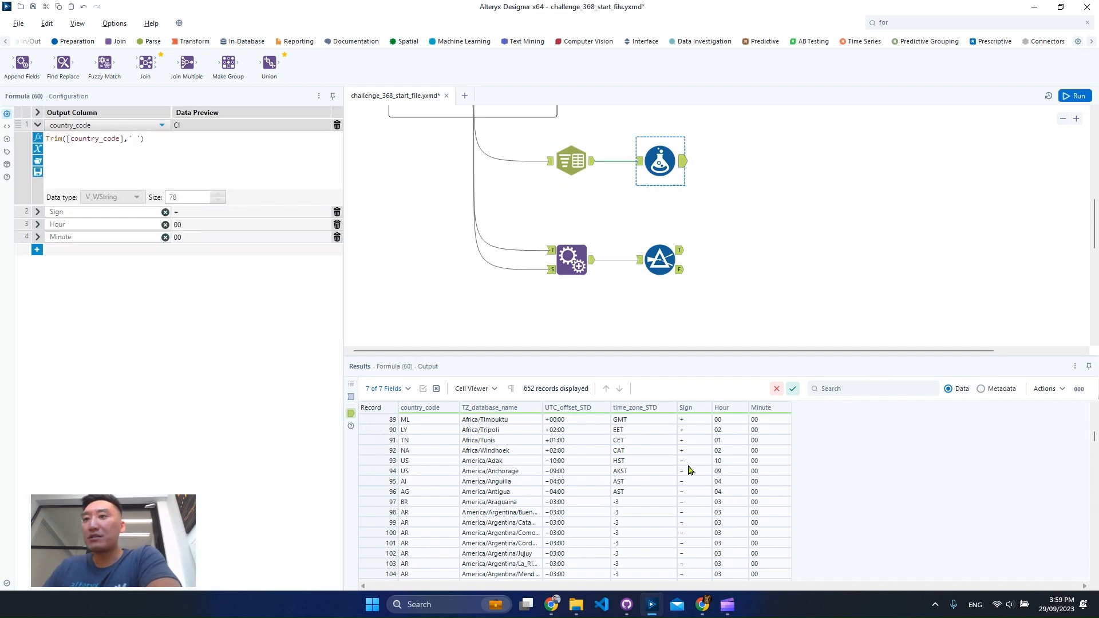
drag(688, 465, 713, 517)
scroll(724, 511, down, 9)
scroll(724, 511, down, 20)
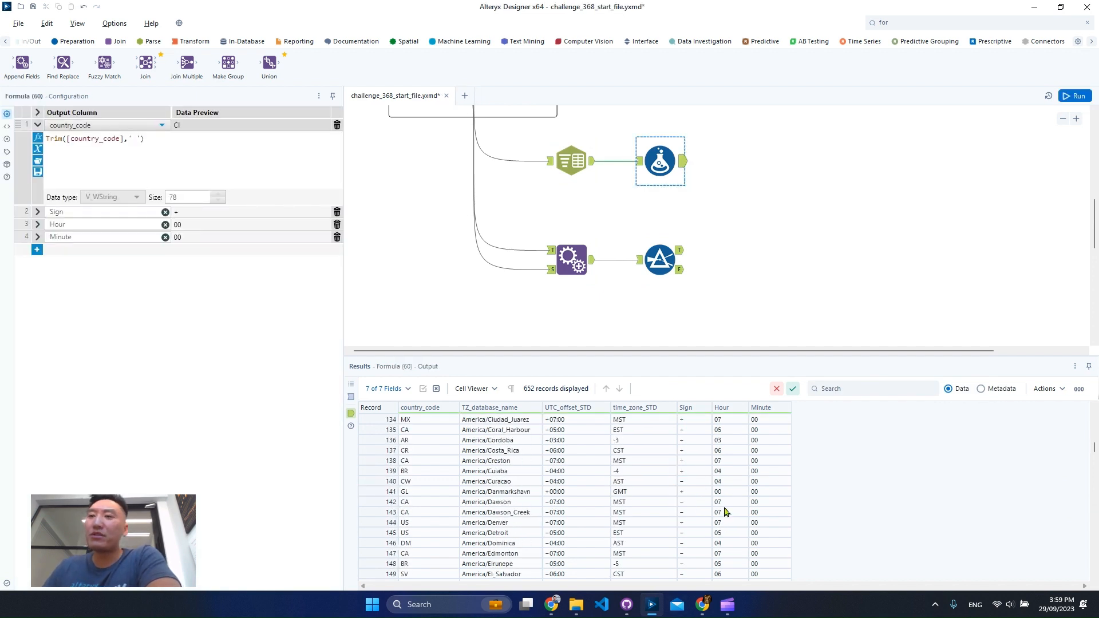
scroll(706, 508, down, 16)
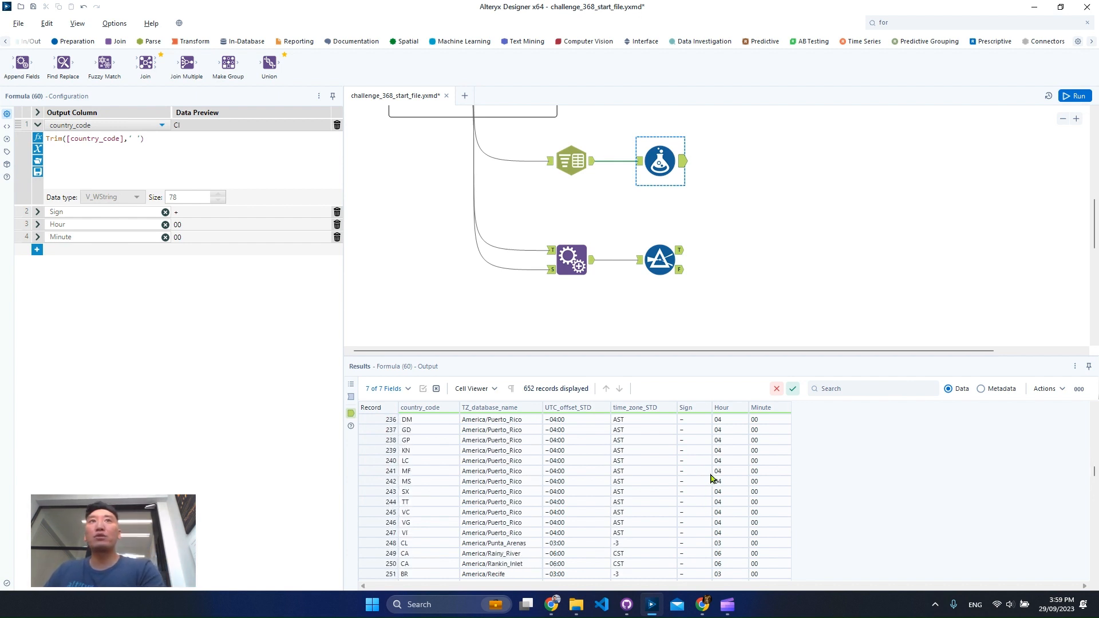
scroll(714, 477, down, 18)
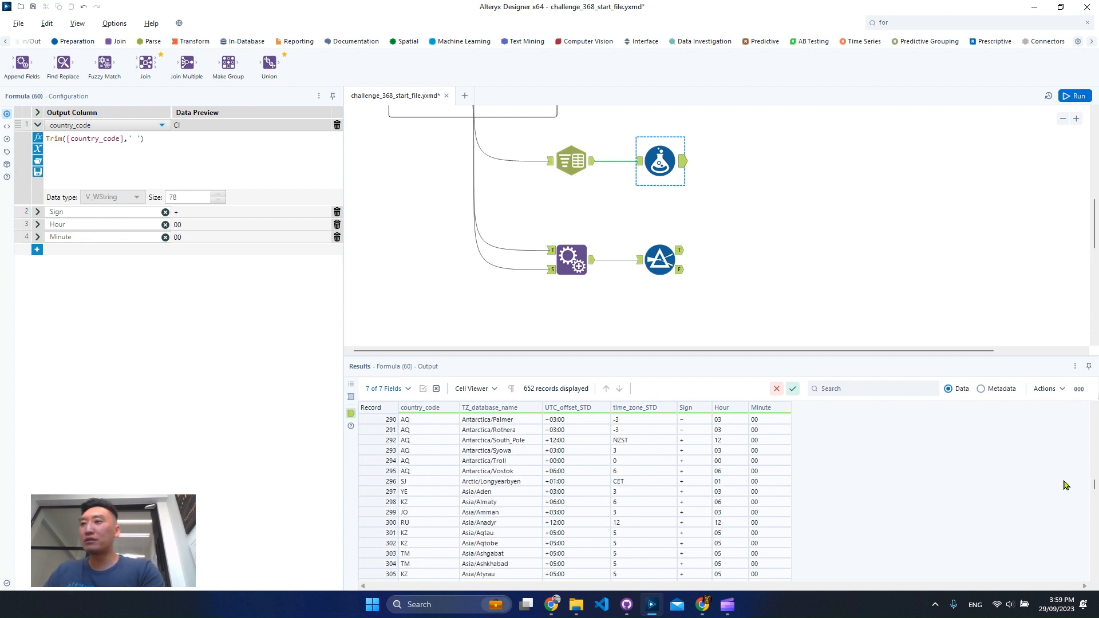
drag(1095, 486, 1095, 584)
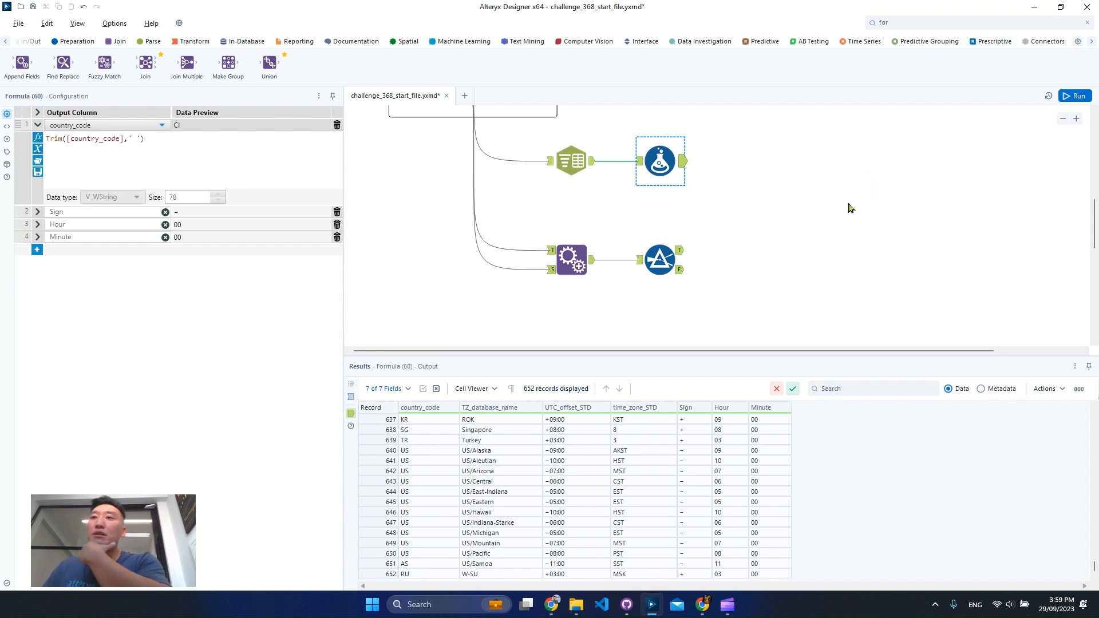
Step: Add a Join tool with the Filter's True output as its left input and the Formula output as its right input
click(683, 258)
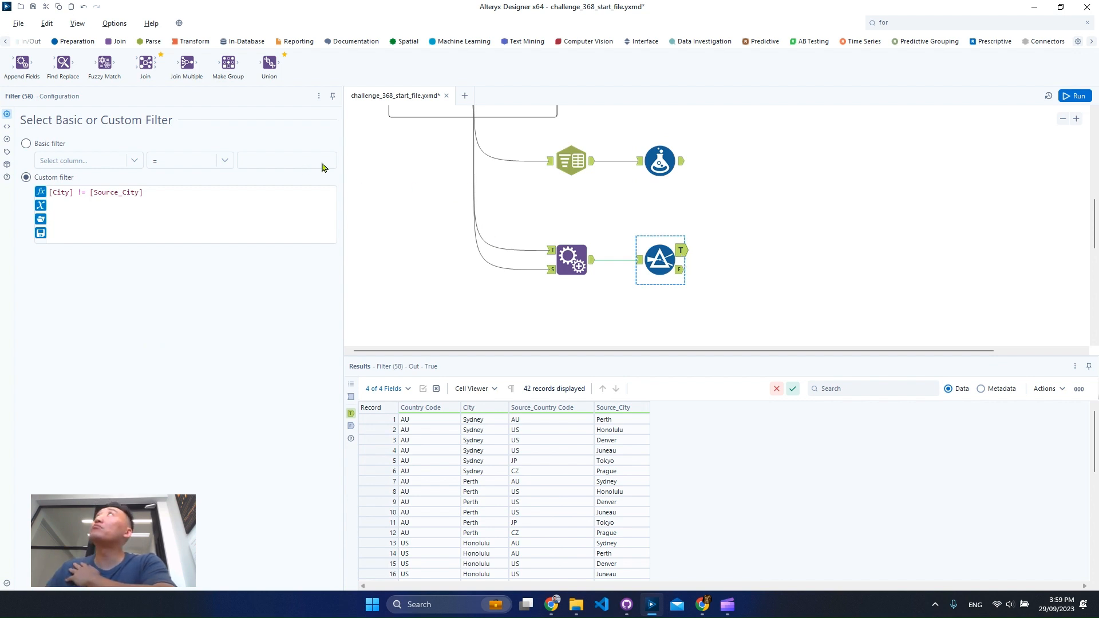
drag(154, 75, 787, 259)
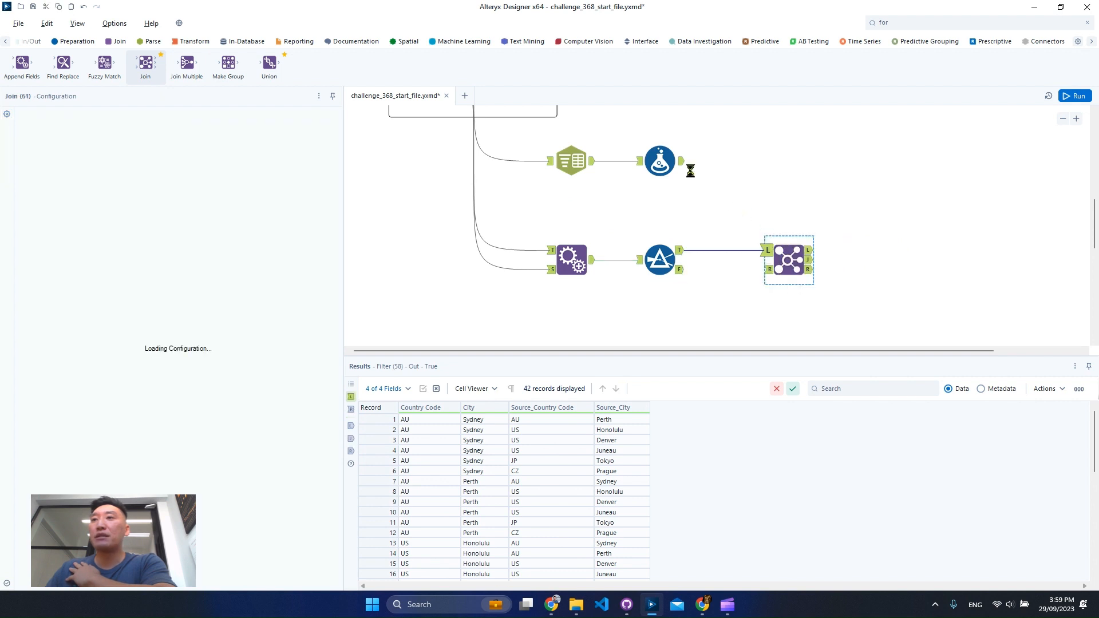
drag(683, 163, 767, 269)
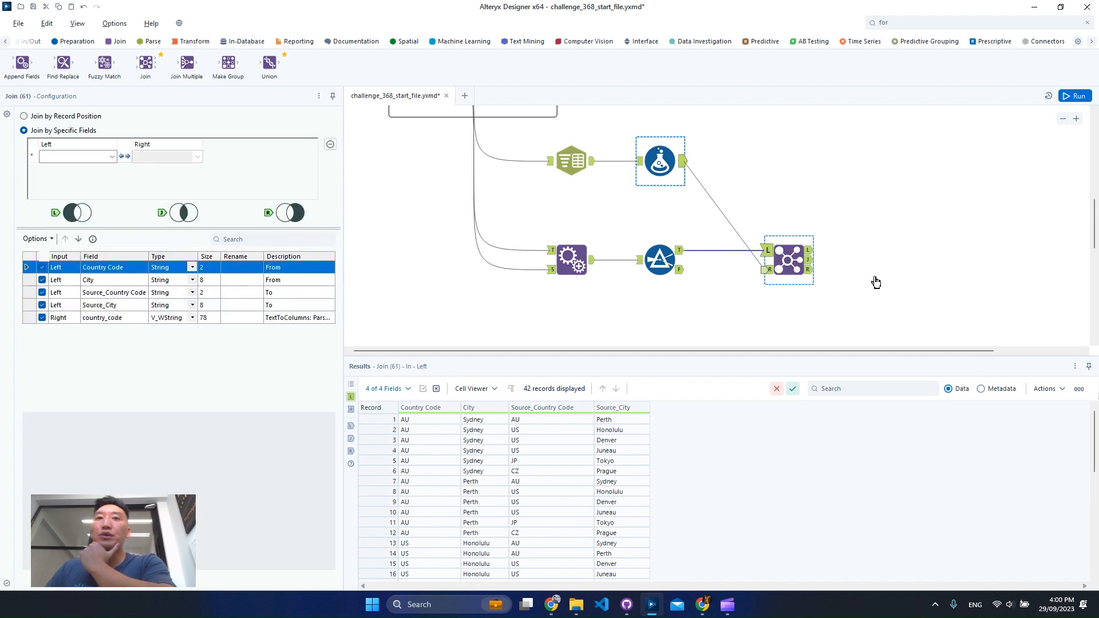
Step: Join by specific fields, matching Country Code from the left input to country_code from the right input
click(111, 157)
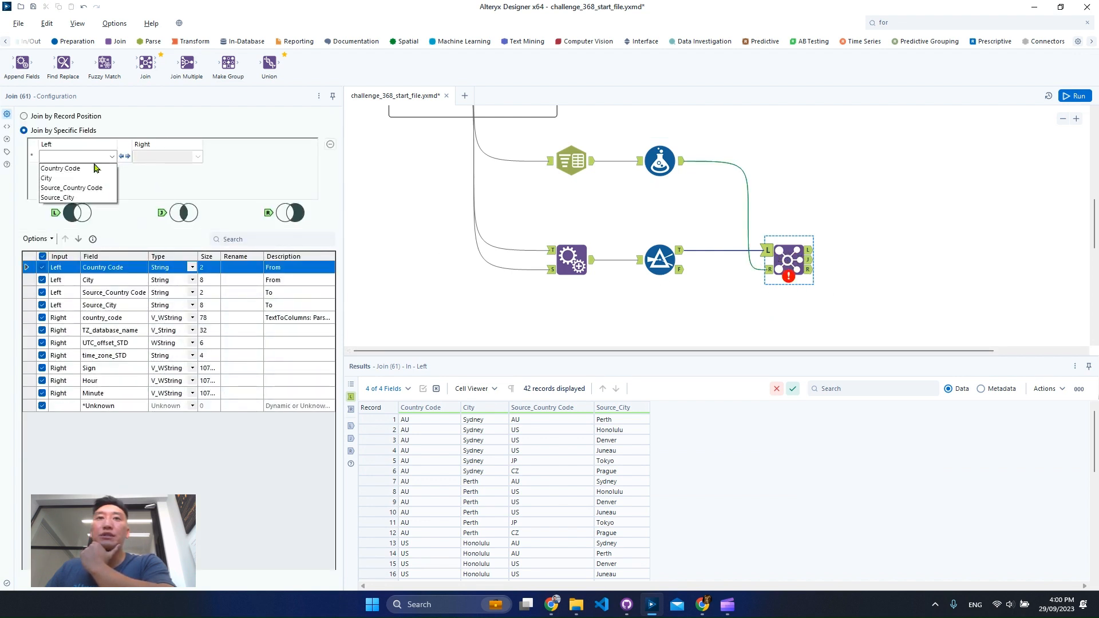
click(63, 164)
click(197, 156)
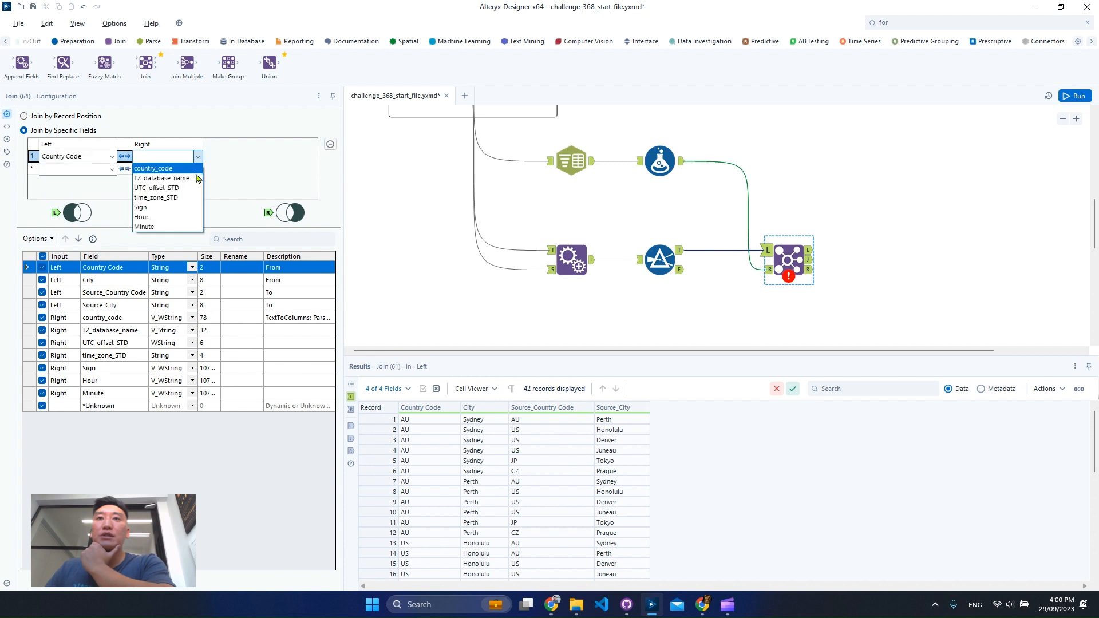
click(166, 169)
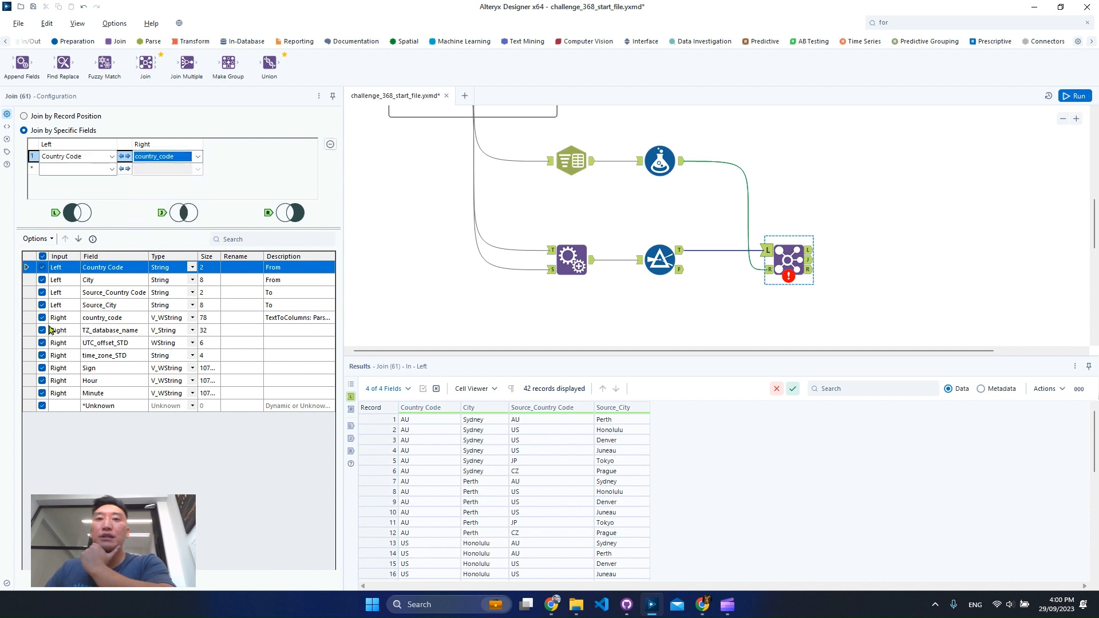
Step: Deselect every field from the Join's right input except Sign, Hour and Minute
click(51, 239)
mouse_move(143, 263)
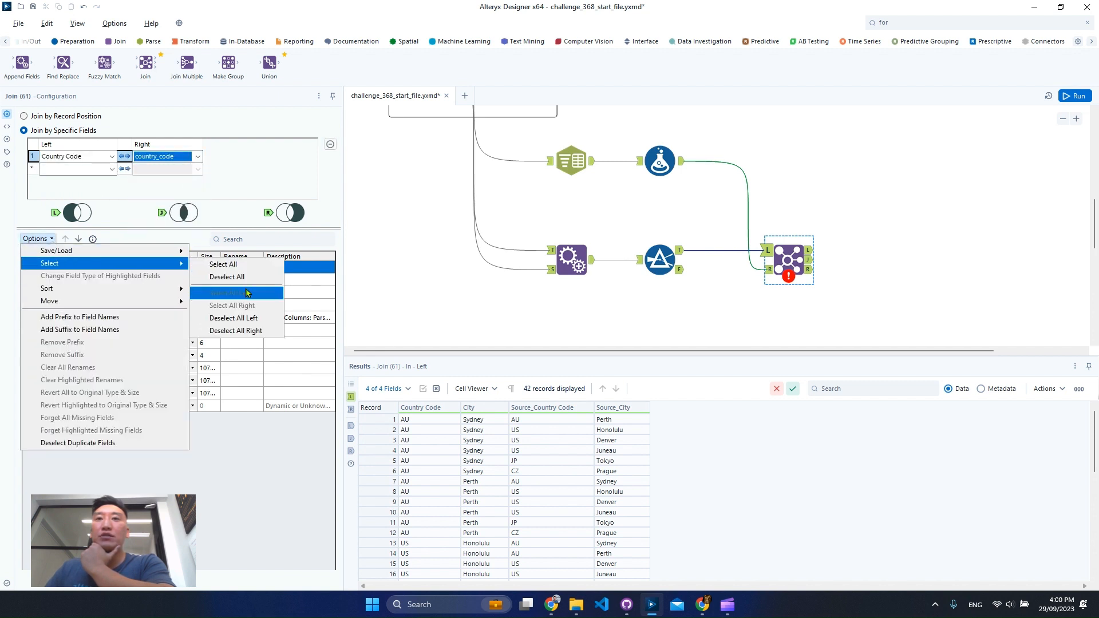
click(255, 332)
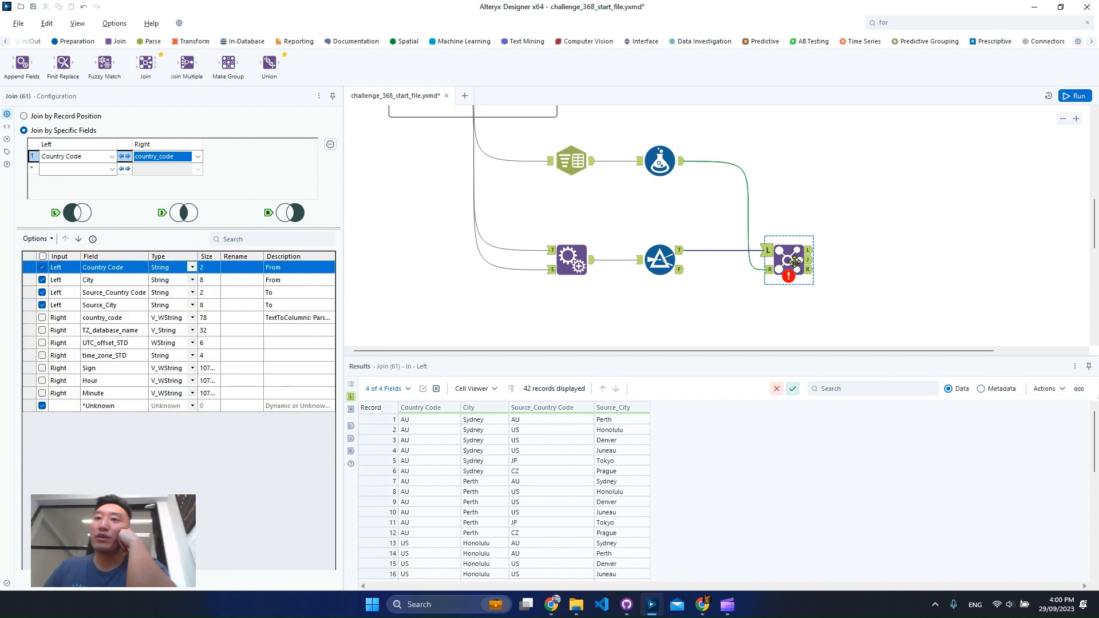
click(767, 271)
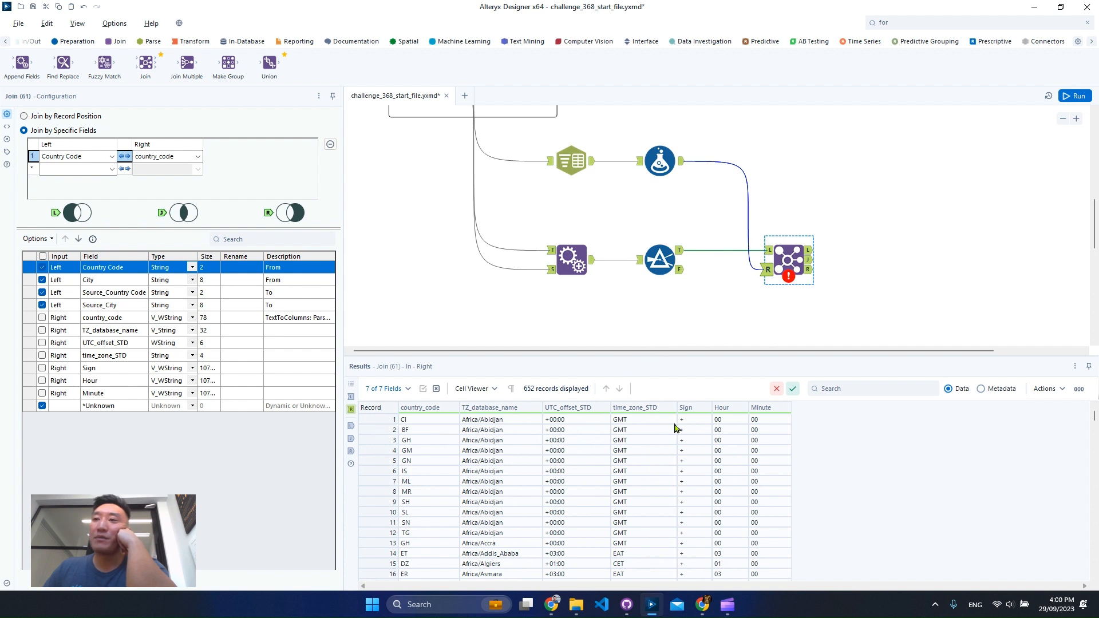
click(43, 368)
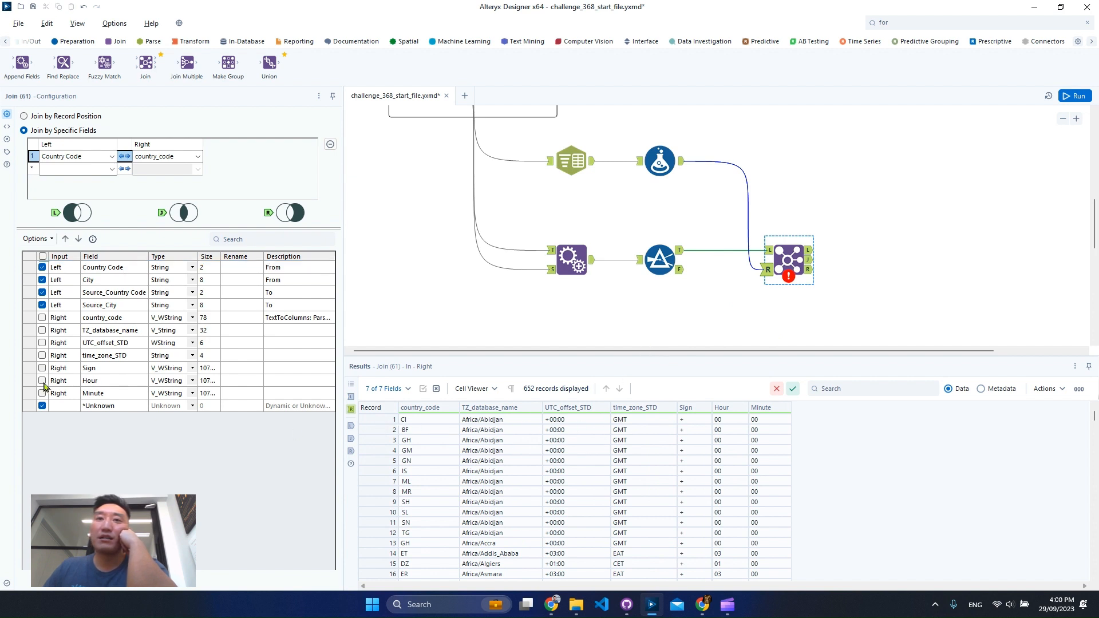
click(43, 381)
click(42, 393)
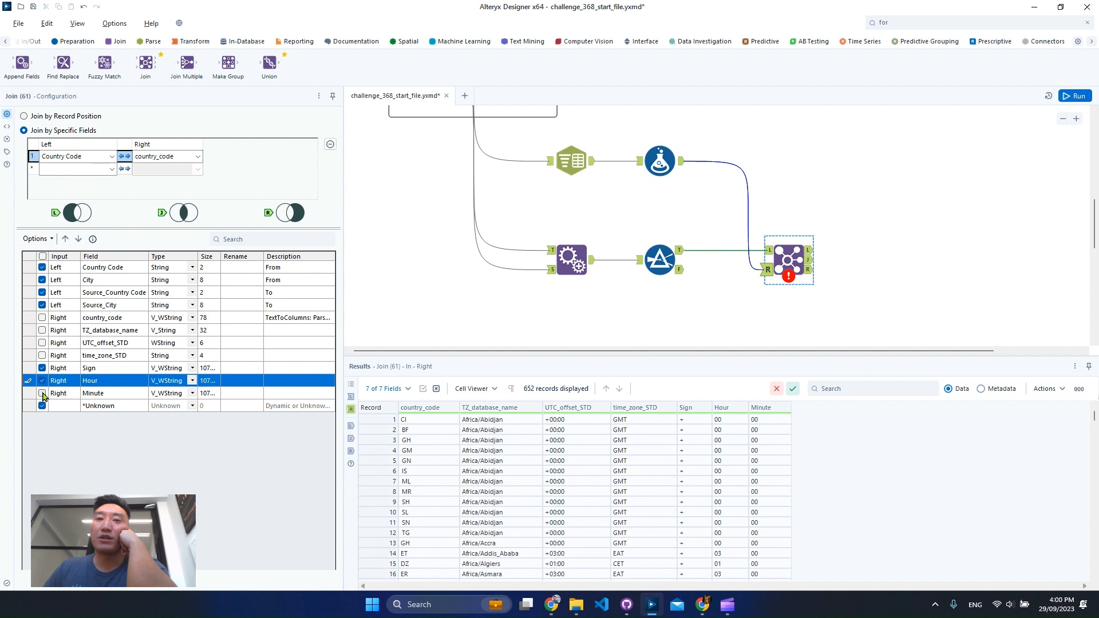
Step: Set the description of the right input's Sign, Hour and Minute fields to From
click(283, 369)
text(F)
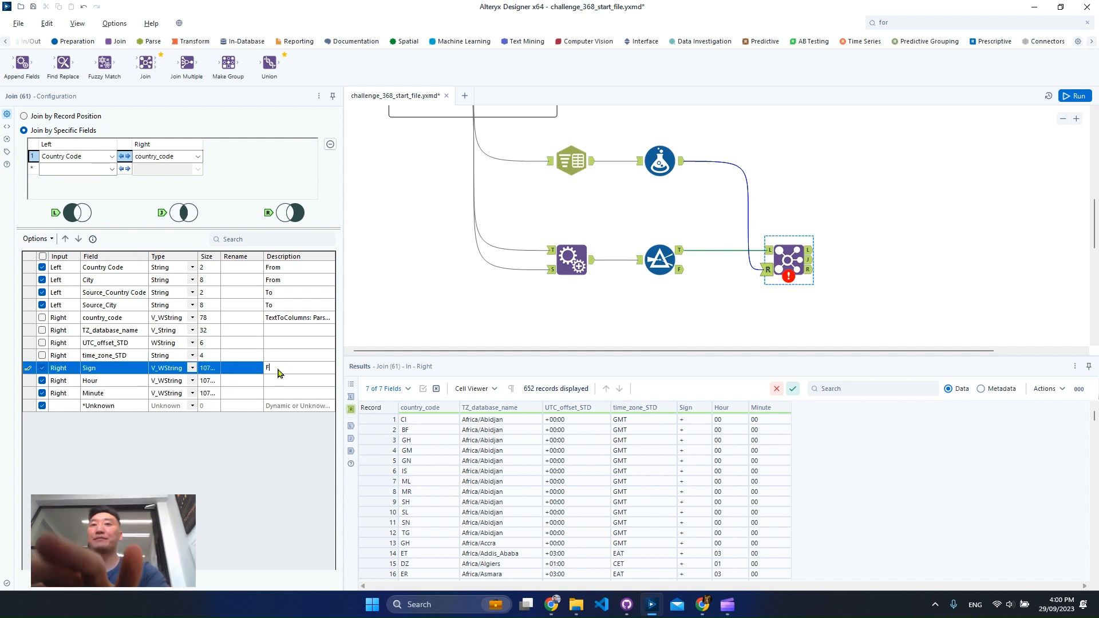
text(rom)
key(Return)
text(Fr)
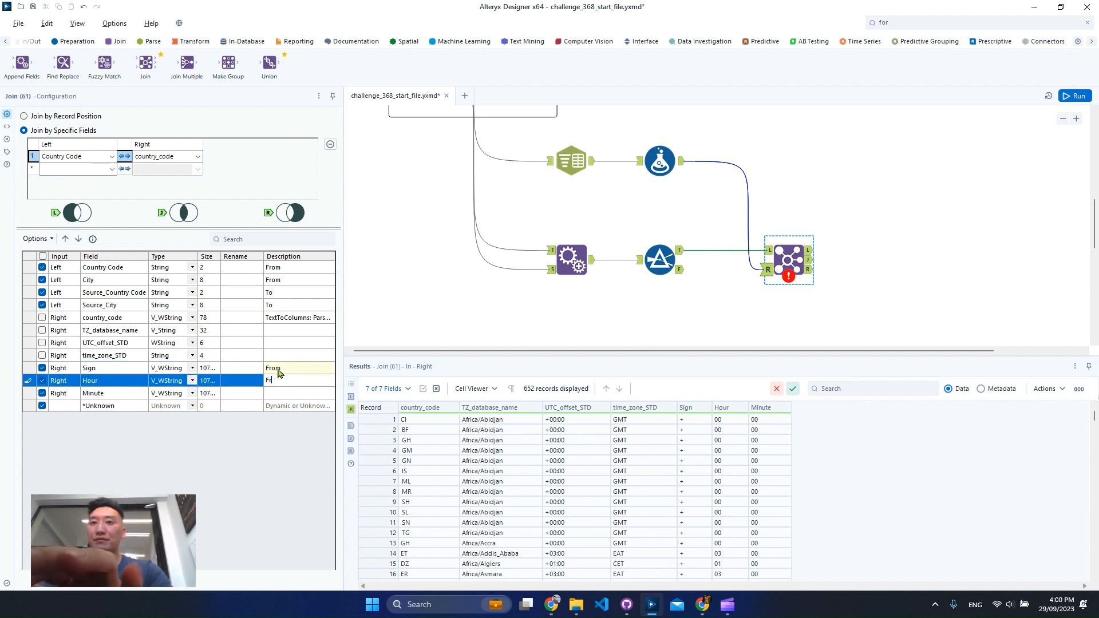
text(om)
key(Return)
text(From)
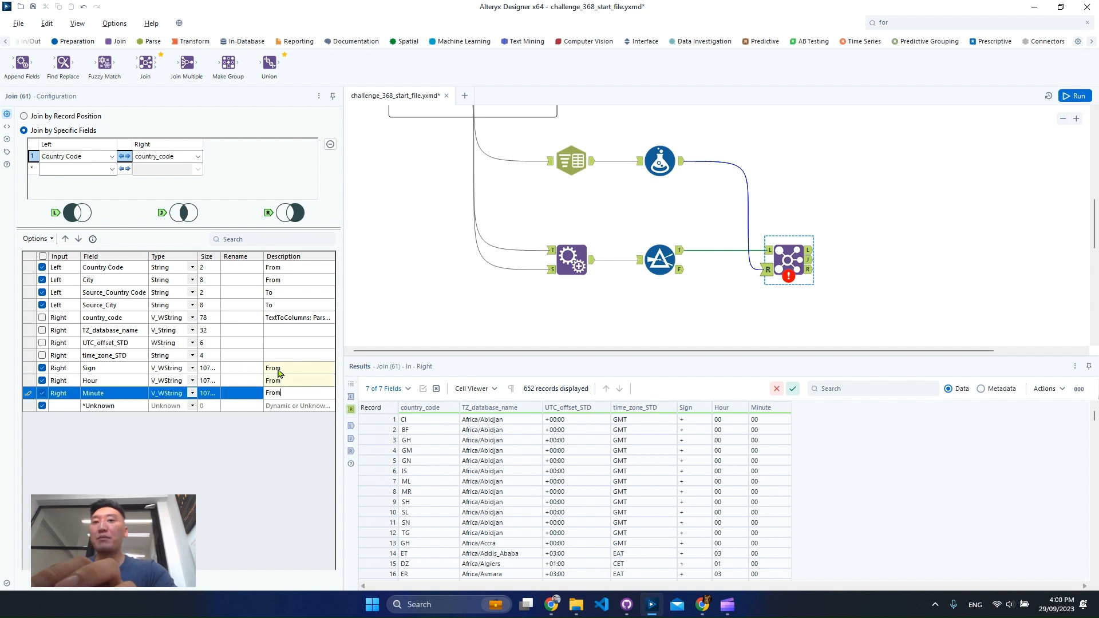
click(102, 371)
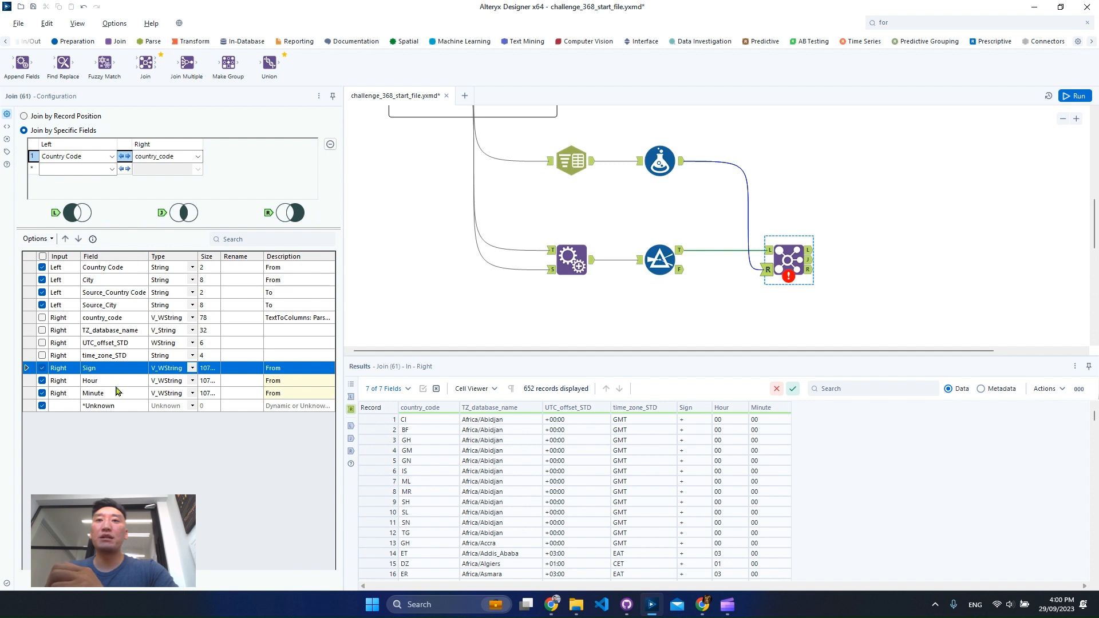
Step: Add a second Join tool with the first Join's J output as its left input and the time zone Formula output as its right input
scroll(840, 225, down, 2)
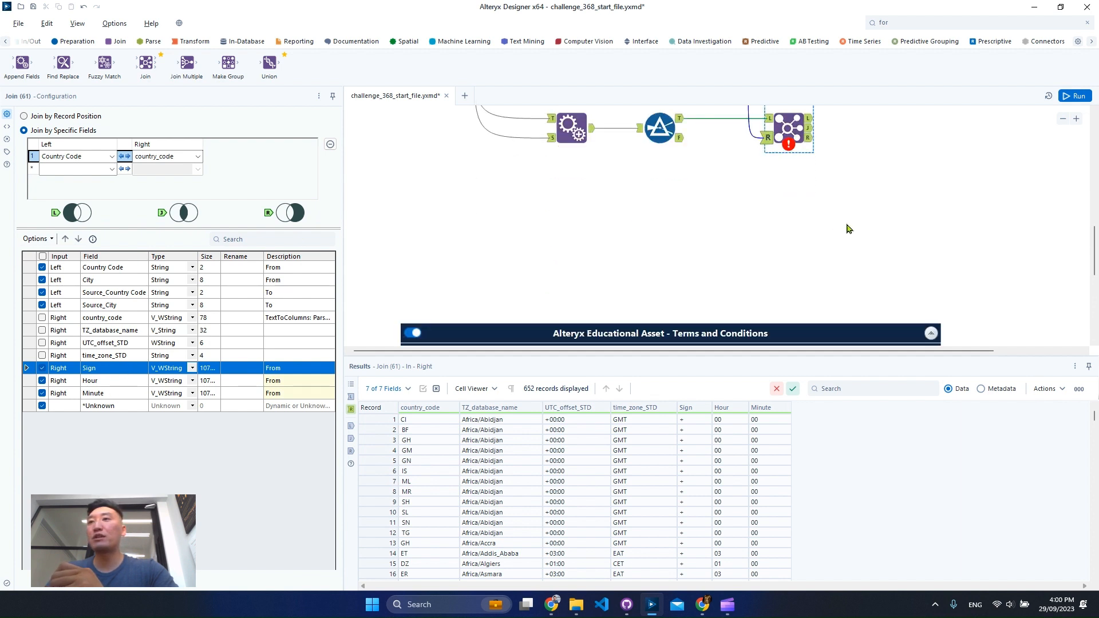
scroll(849, 229, up, 1)
drag(145, 63, 906, 221)
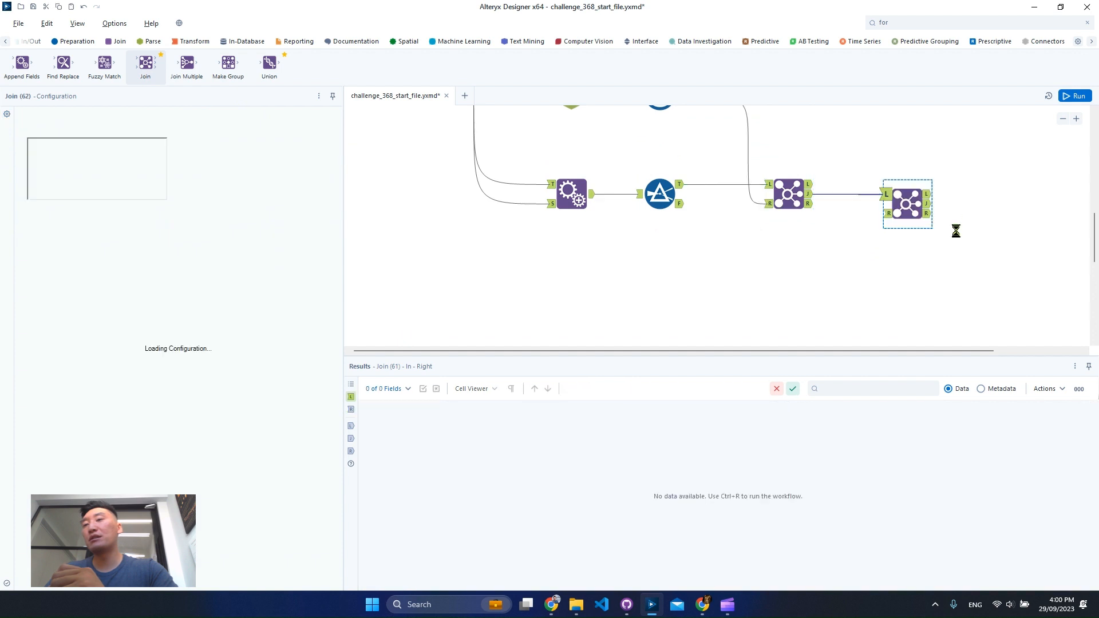
scroll(838, 269, up, 2)
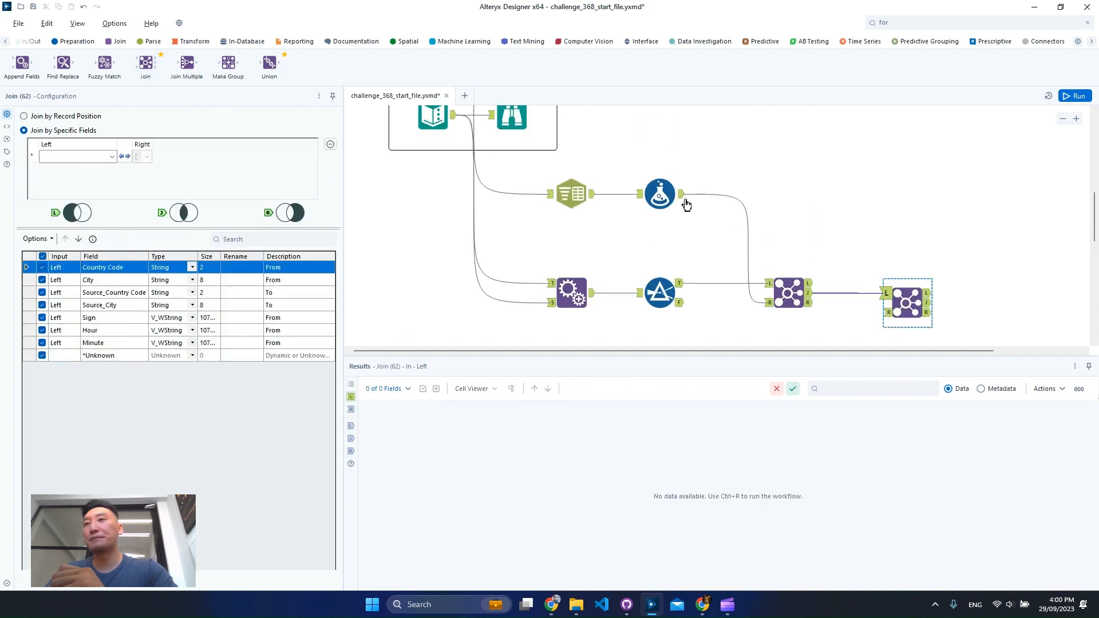
drag(685, 198, 902, 316)
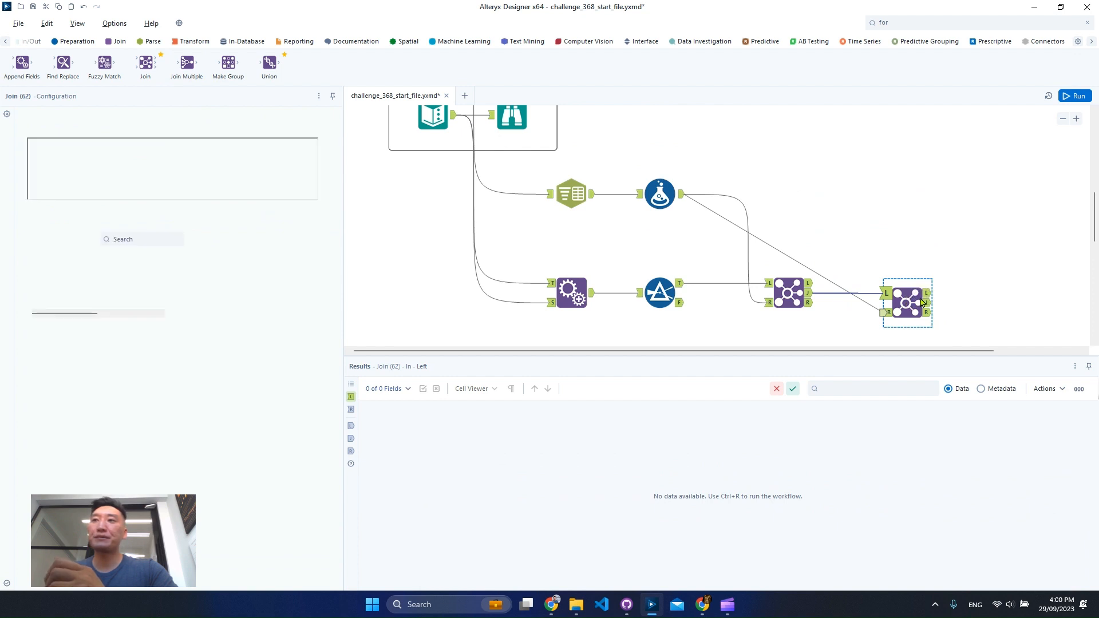
Step: Join the second Join by specific fields, matching Source_Country Code from the left input to country_code from the right input
click(109, 157)
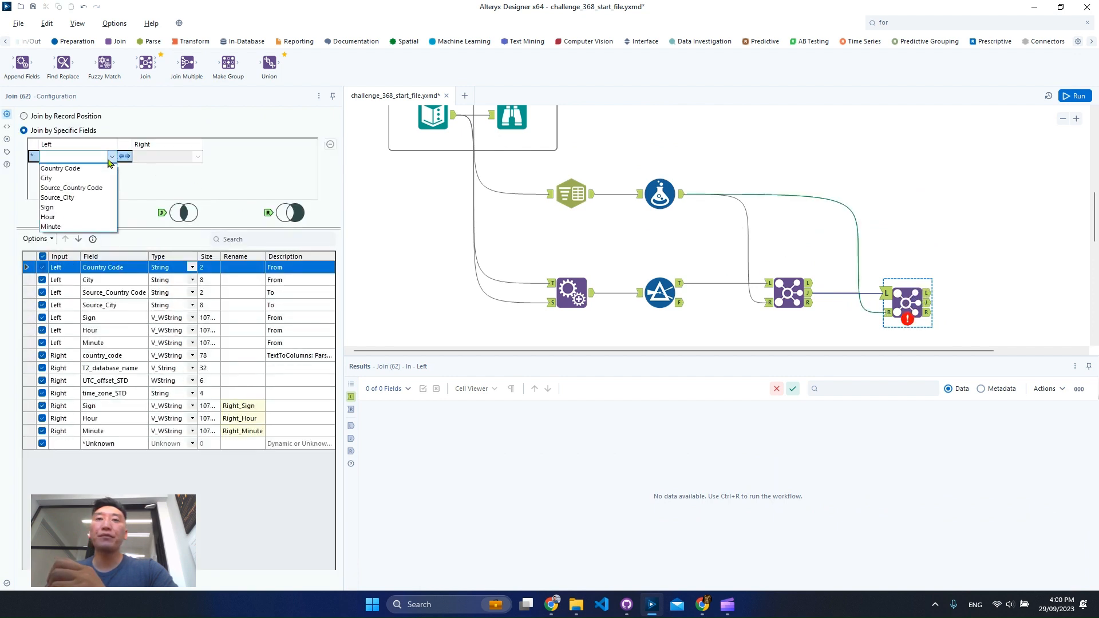
click(96, 191)
click(197, 156)
click(154, 166)
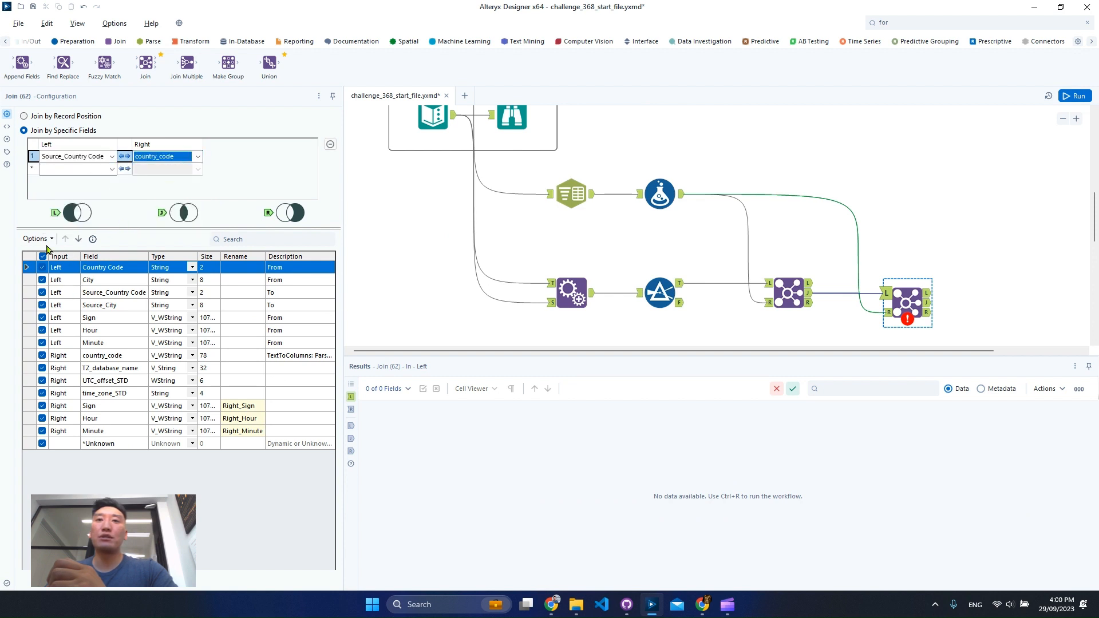
Step: Deselect every right-input field of the second Join except Sign, Hour and Minute
click(46, 240)
mouse_move(85, 262)
click(240, 327)
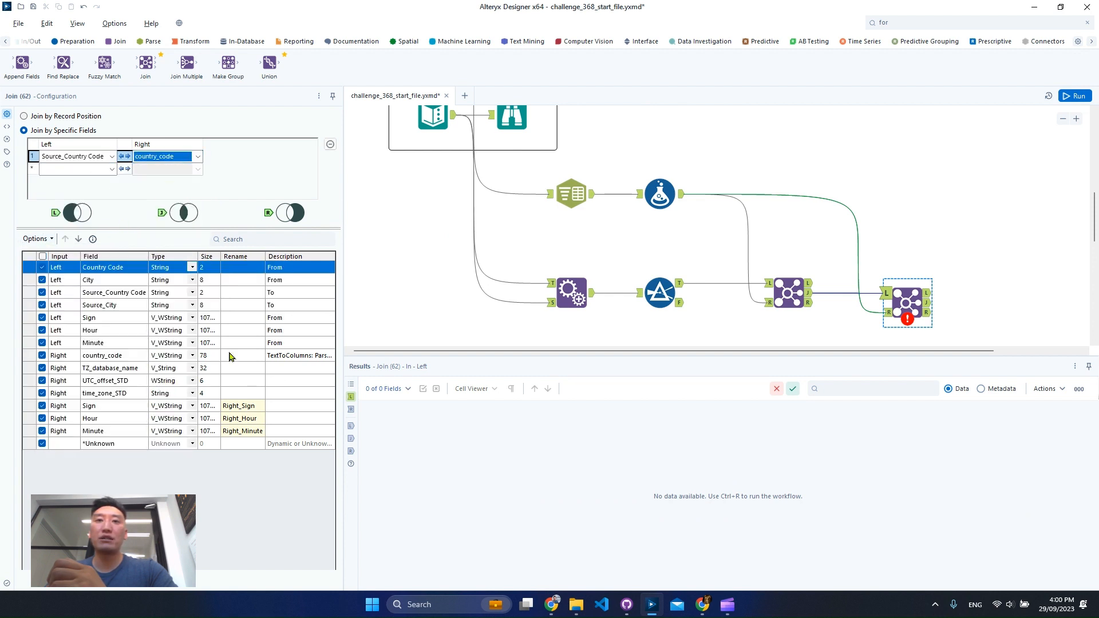
click(43, 406)
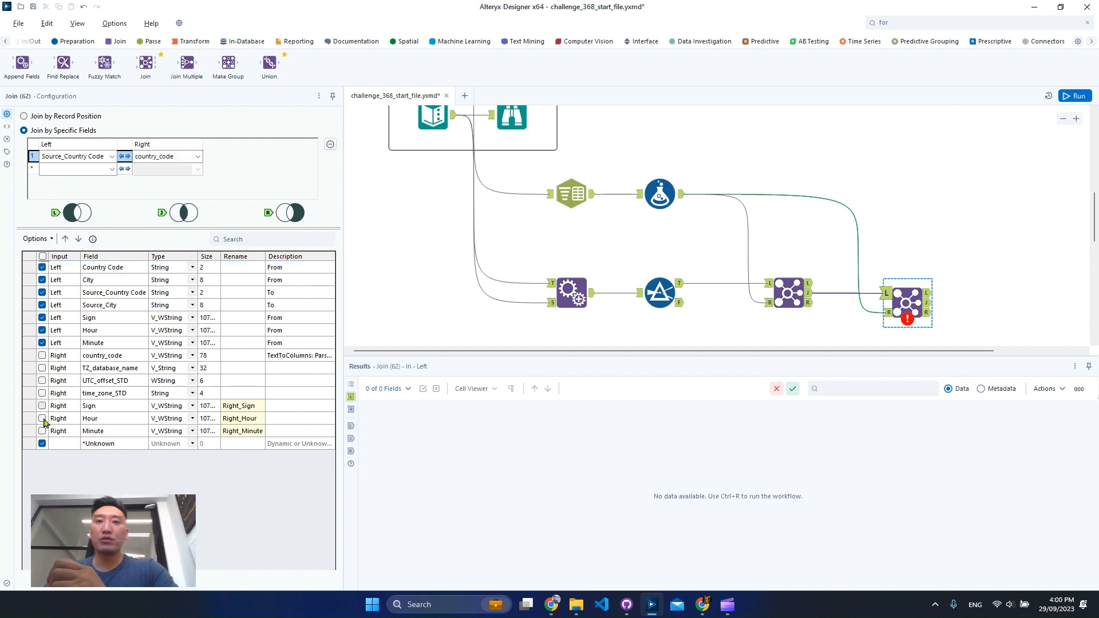
click(42, 418)
click(42, 431)
Step: Set the description of the second Join's right Sign, Hour and Minute fields to To
click(281, 407)
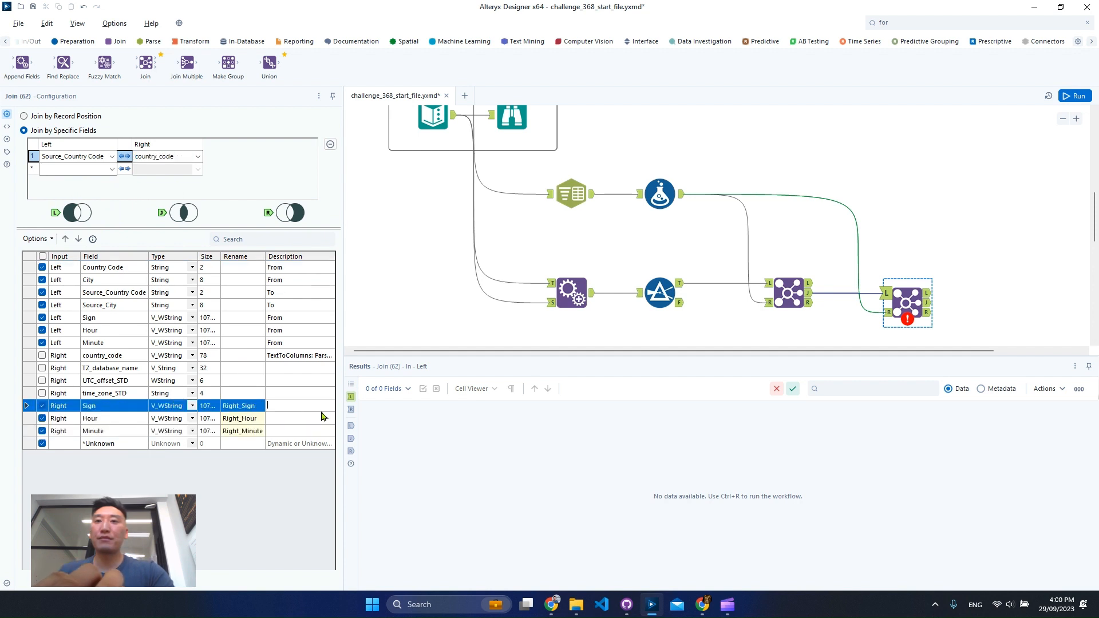
click(318, 416)
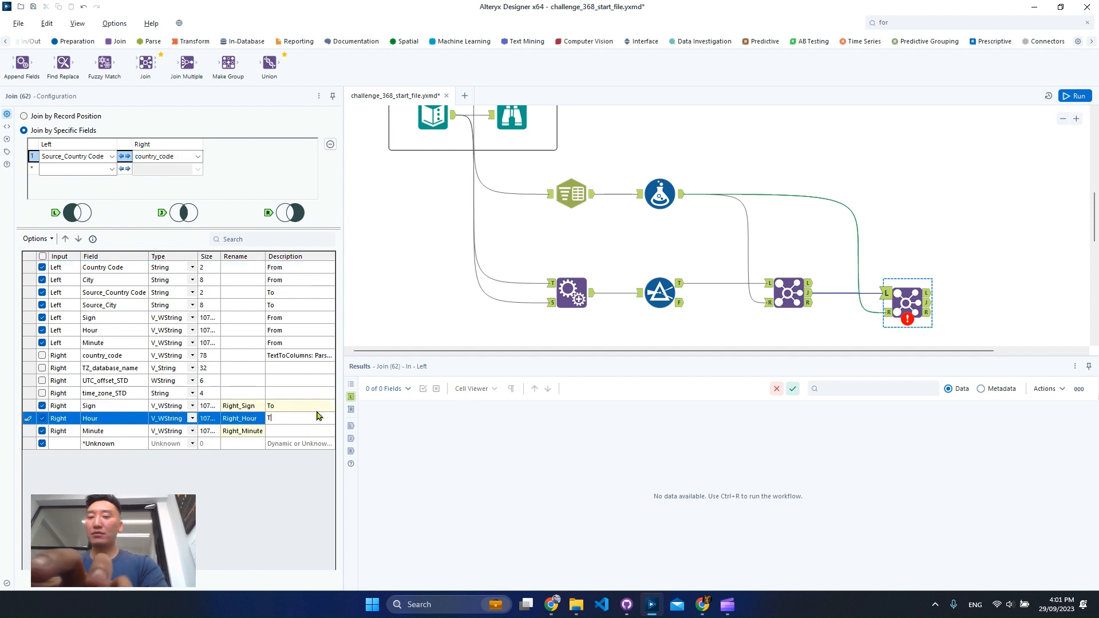
key(Down)
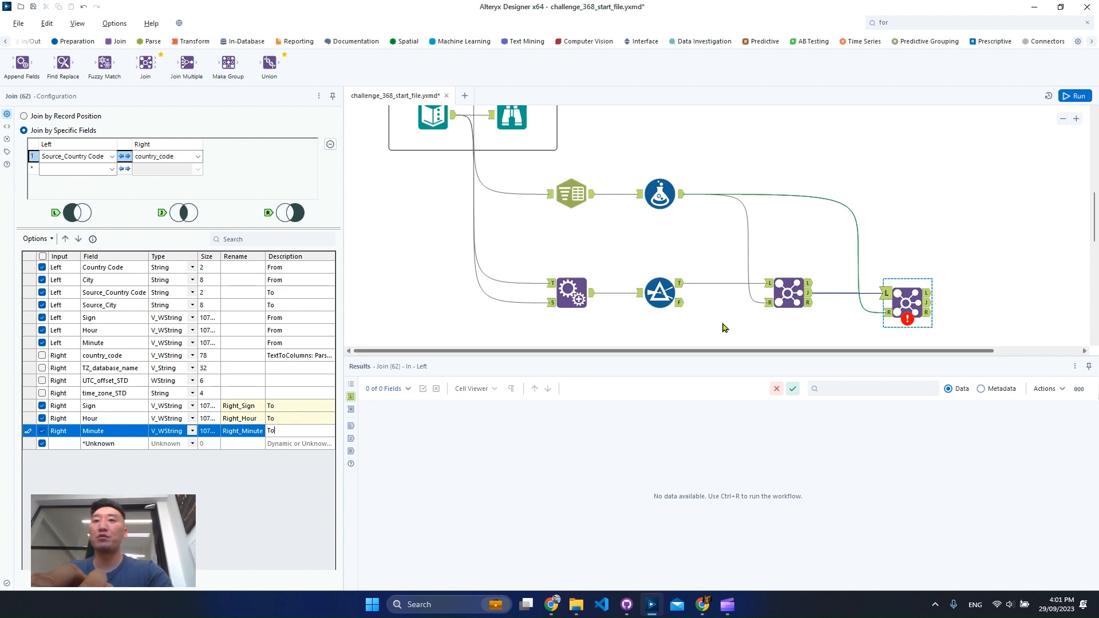
Step: Run the workflow and view the second Join's joined output
click(969, 237)
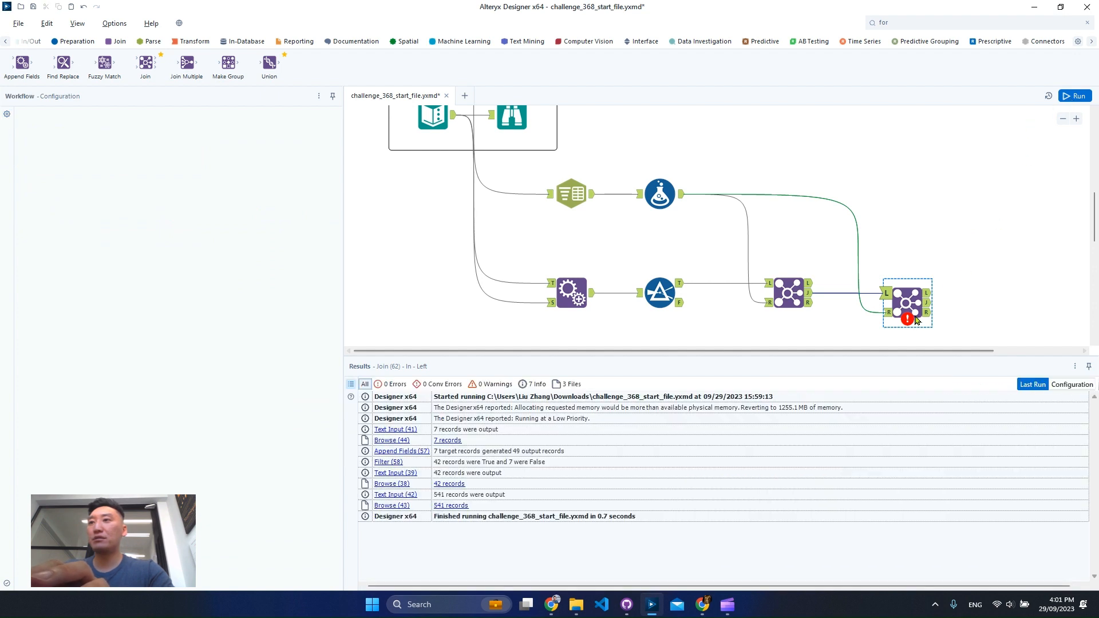
key(ctrl+r)
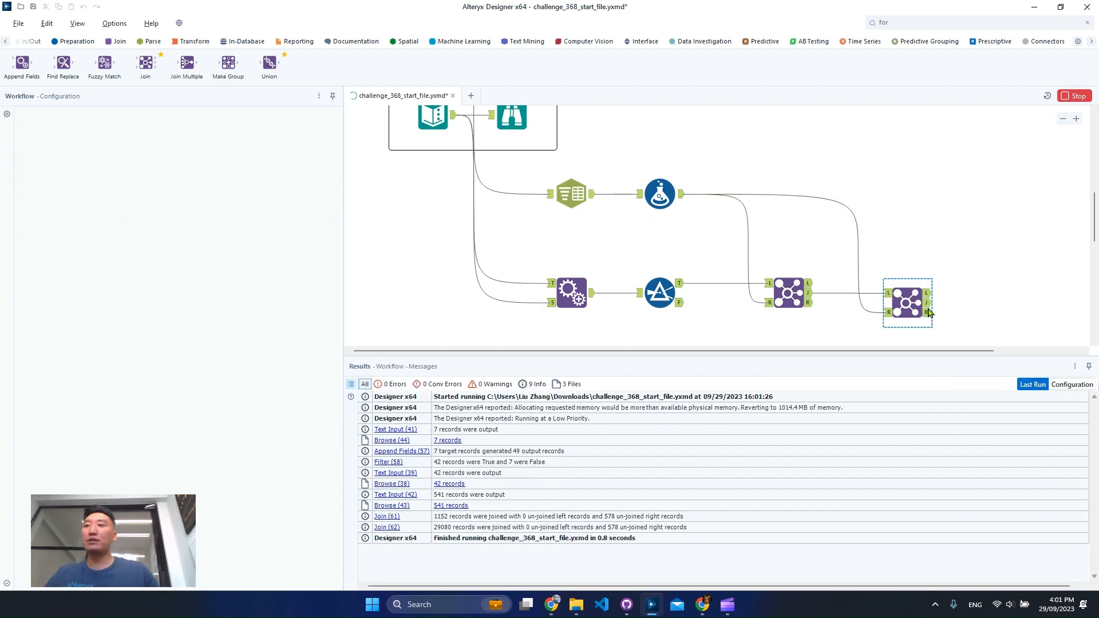
click(927, 303)
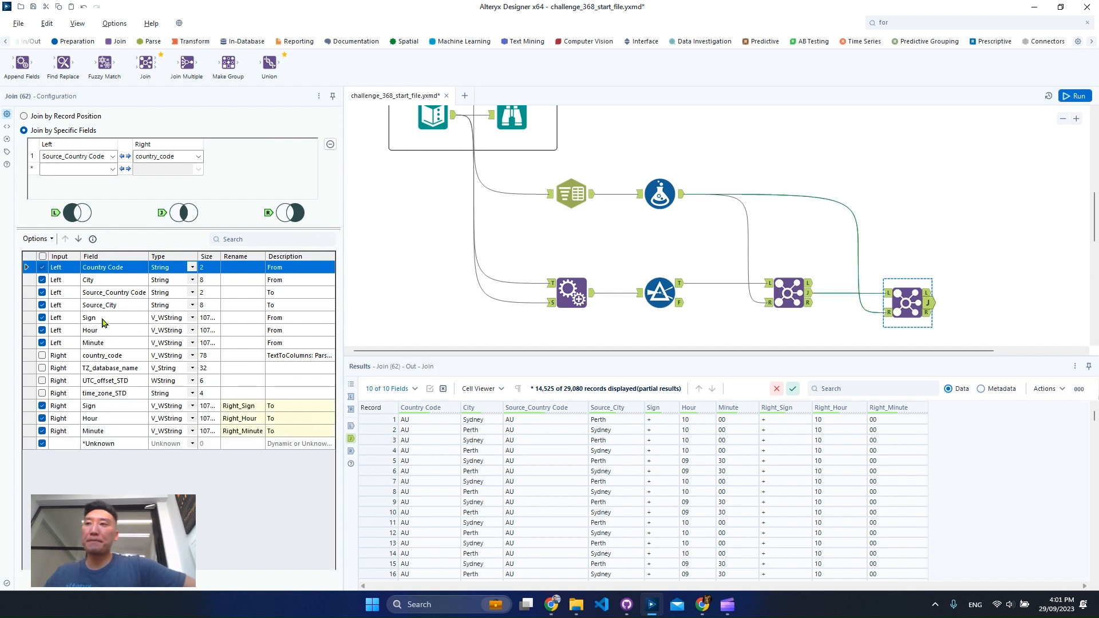
Step: Move the left Sign, Hour and Minute fields above Source_Country Code, and review the city pairs and offsets in the joined records
drag(103, 322, 105, 342)
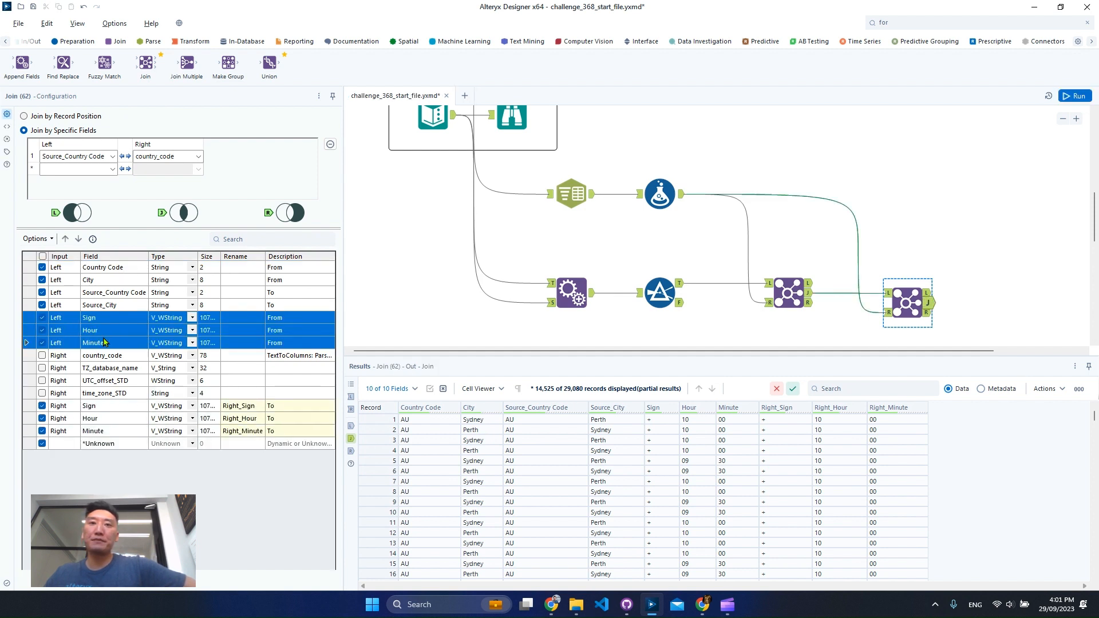
click(65, 239)
click(65, 238)
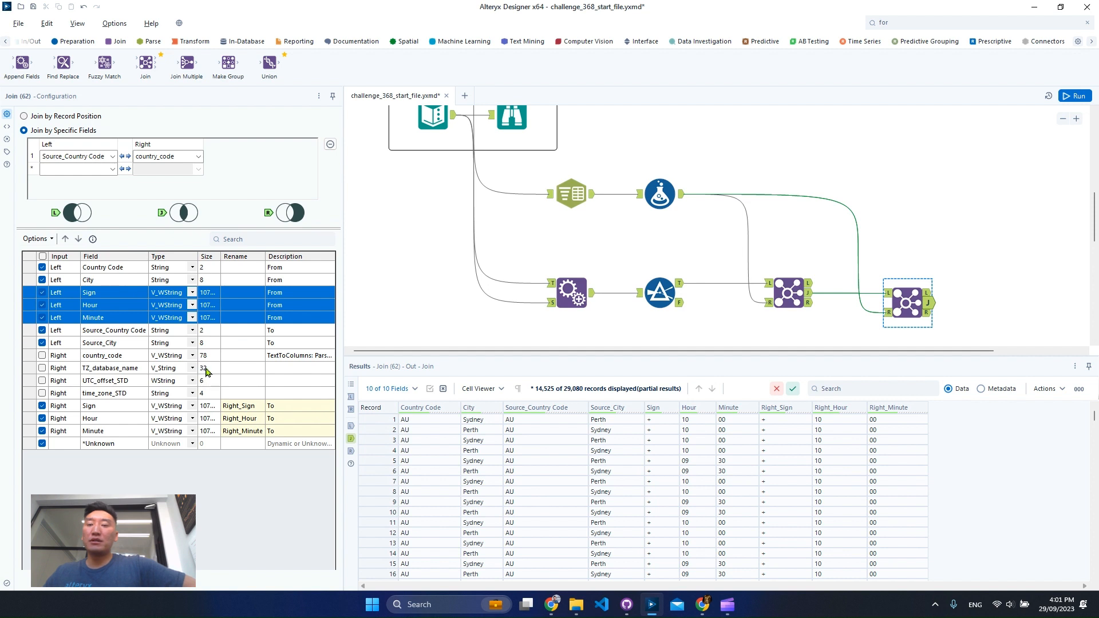
drag(413, 422, 520, 457)
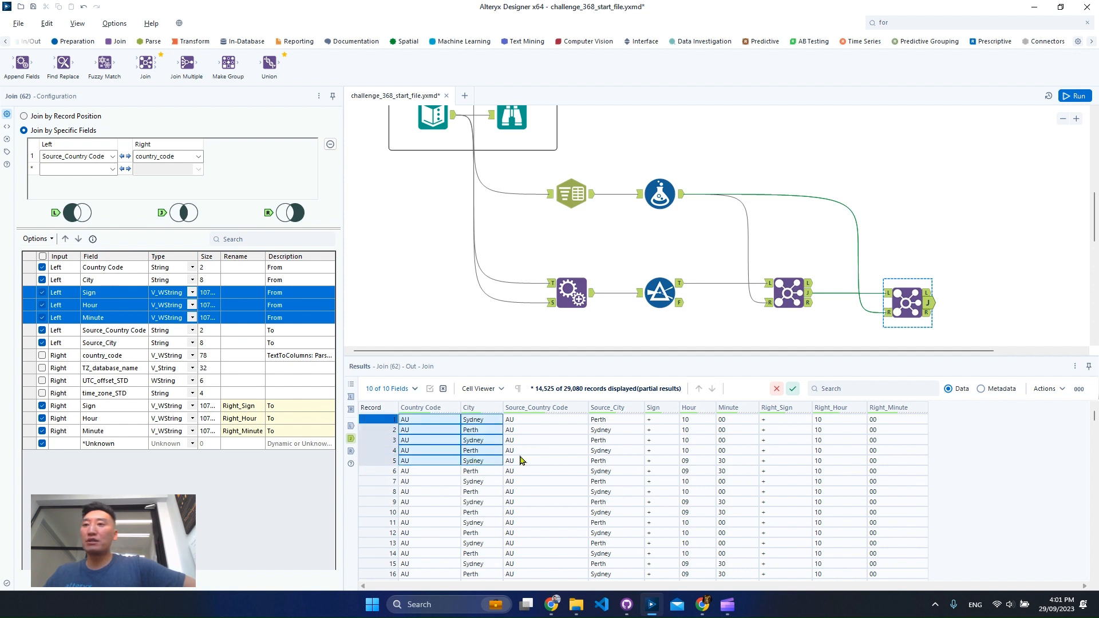
drag(652, 419, 903, 468)
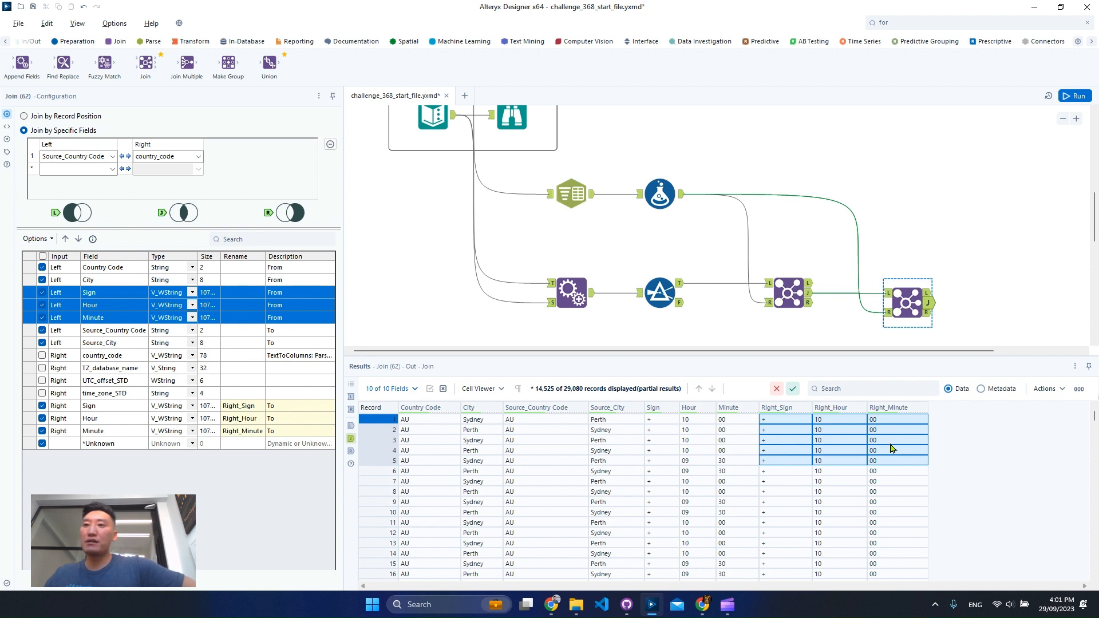
Step: Add a Formula tool to the second Join's J output and start a new output column in it
click(906, 19)
text(for)
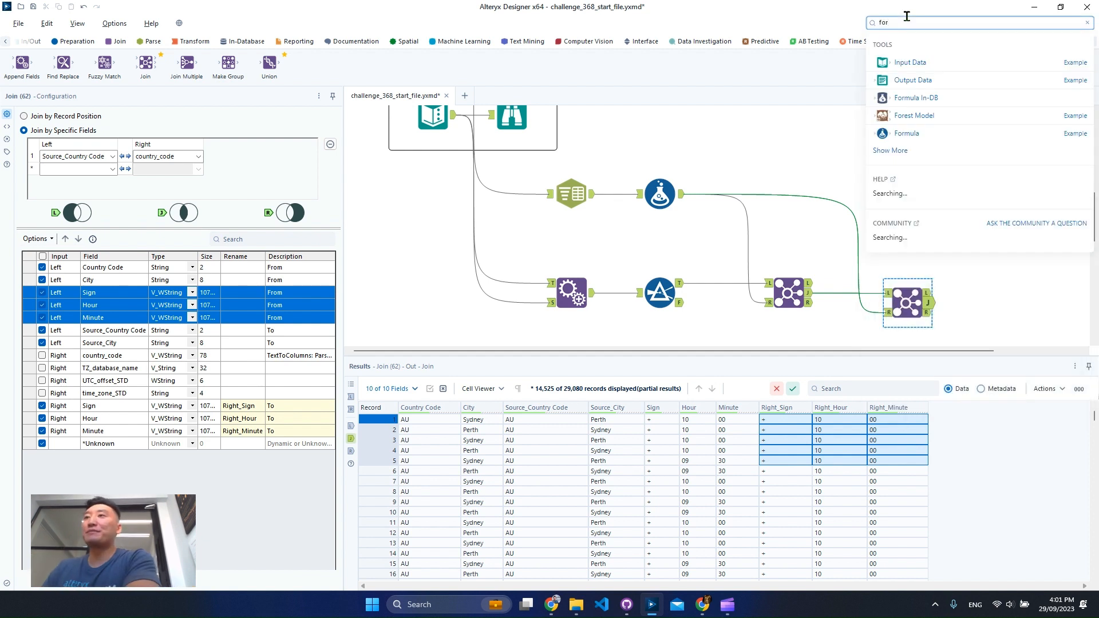
drag(906, 133, 1035, 289)
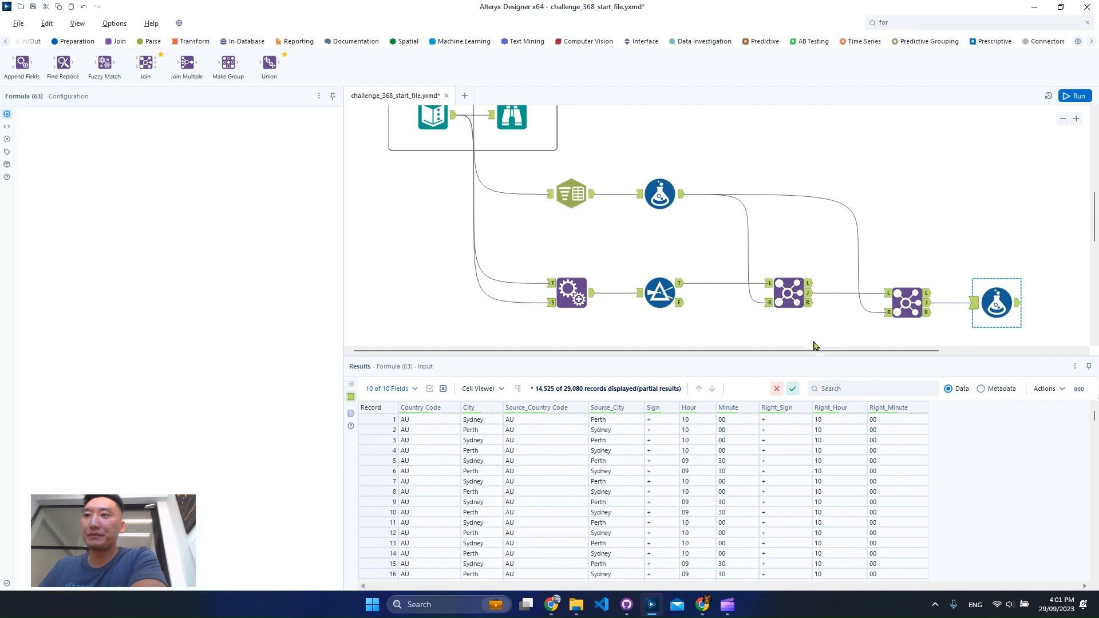
drag(812, 350, 953, 349)
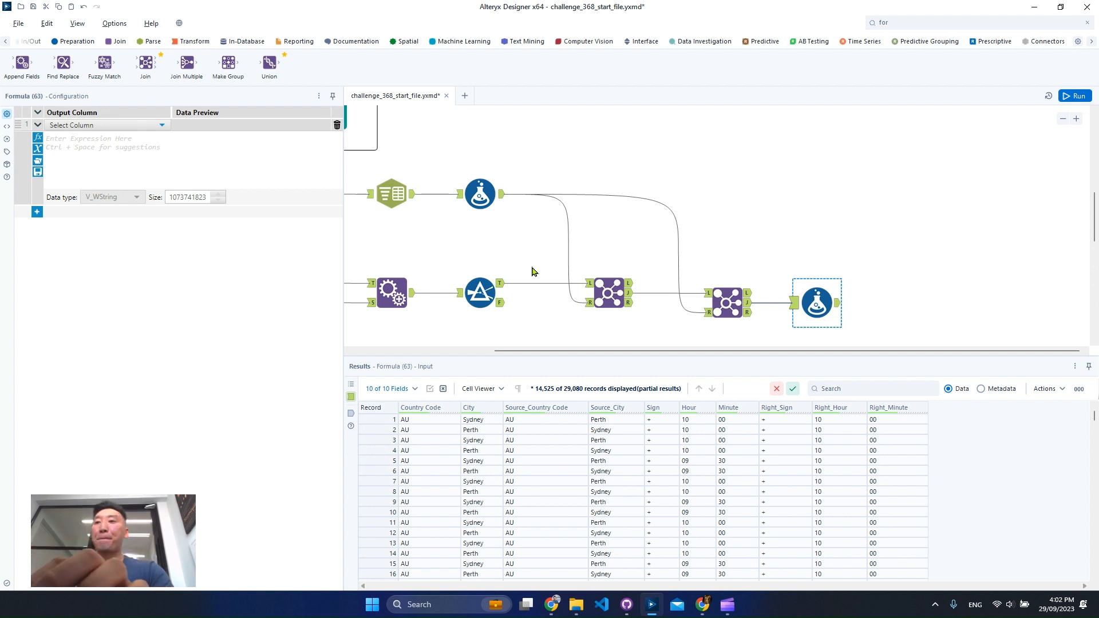
click(123, 126)
click(101, 138)
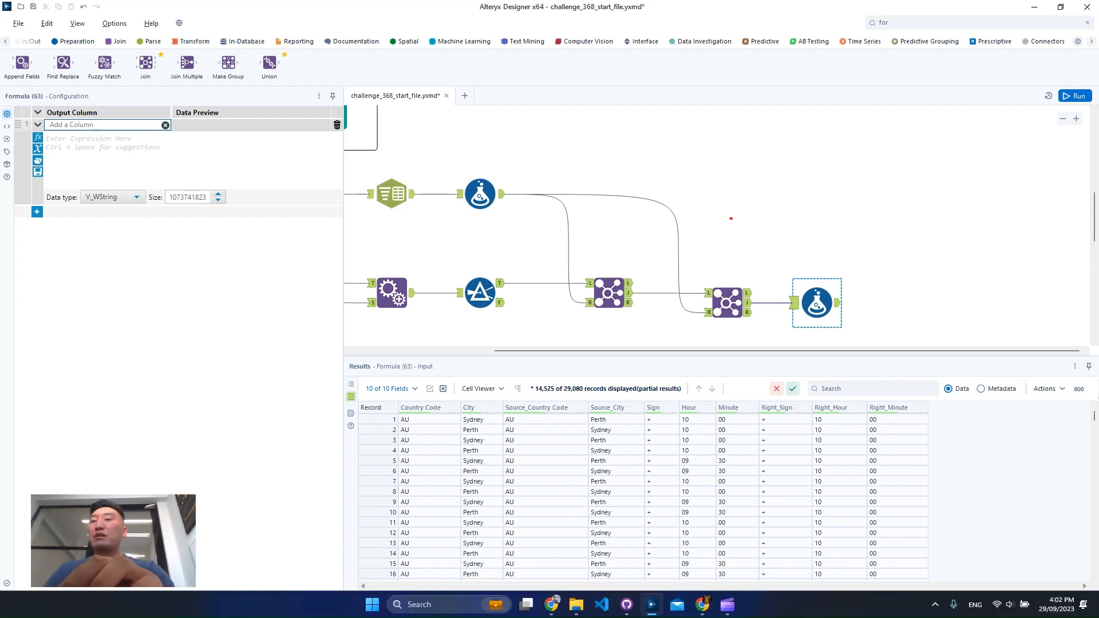
drag(680, 164, 724, 178)
mouse_move(770, 144)
mouse_down()
mouse_move(769, 180)
mouse_move(801, 162)
mouse_up()
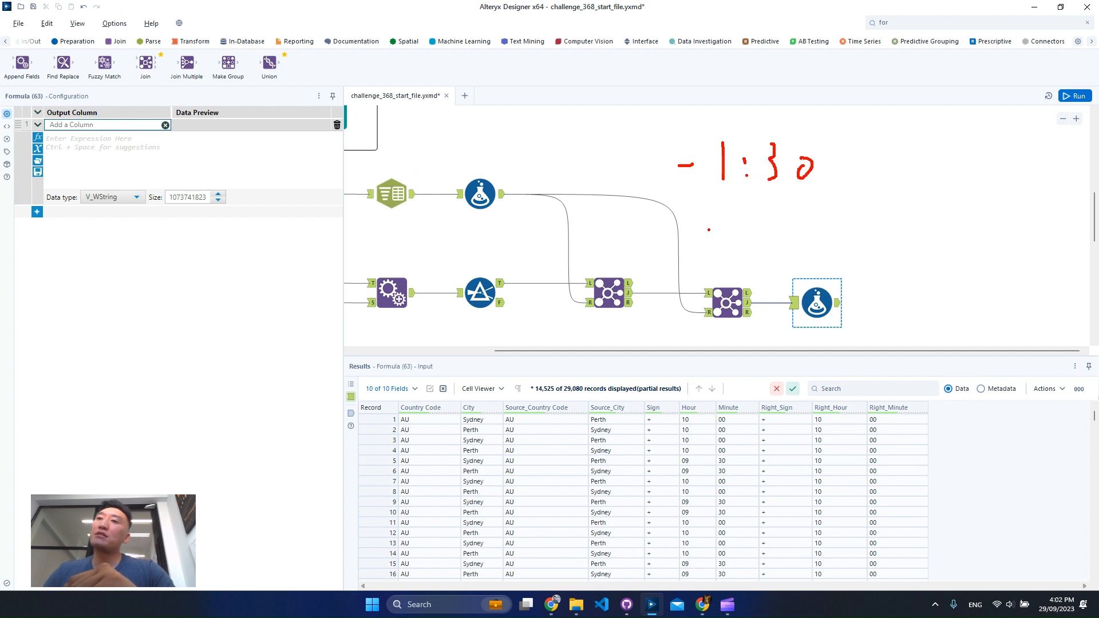
mouse_move(689, 218)
mouse_down()
mouse_move(703, 217)
mouse_move(698, 234)
mouse_move(788, 221)
mouse_move(782, 231)
mouse_move(810, 217)
mouse_move(806, 233)
mouse_move(813, 208)
mouse_up()
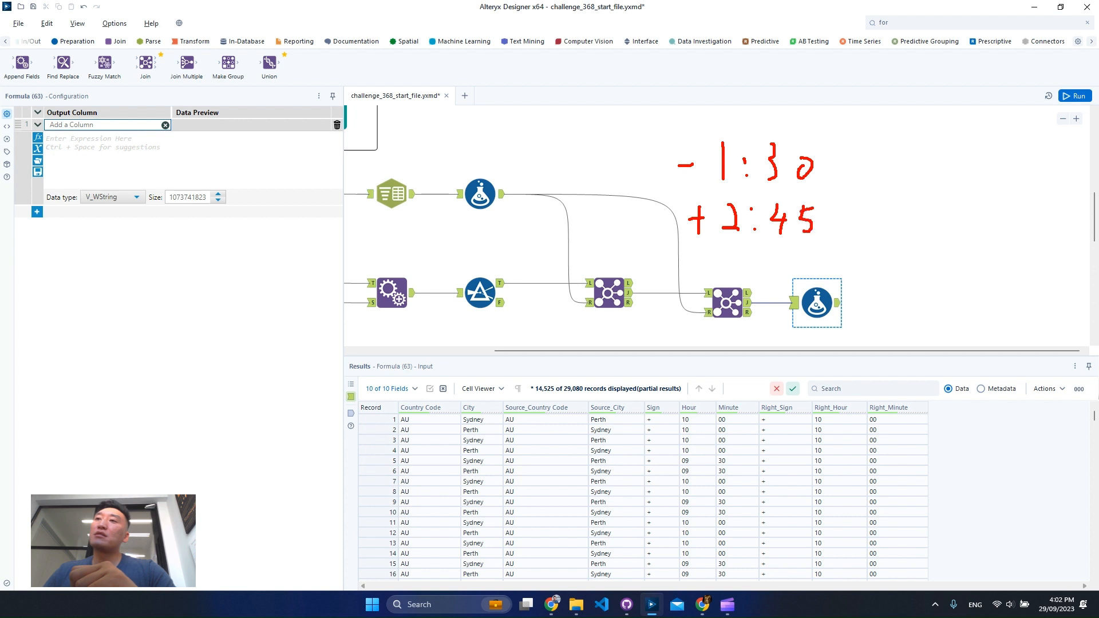
click(857, 219)
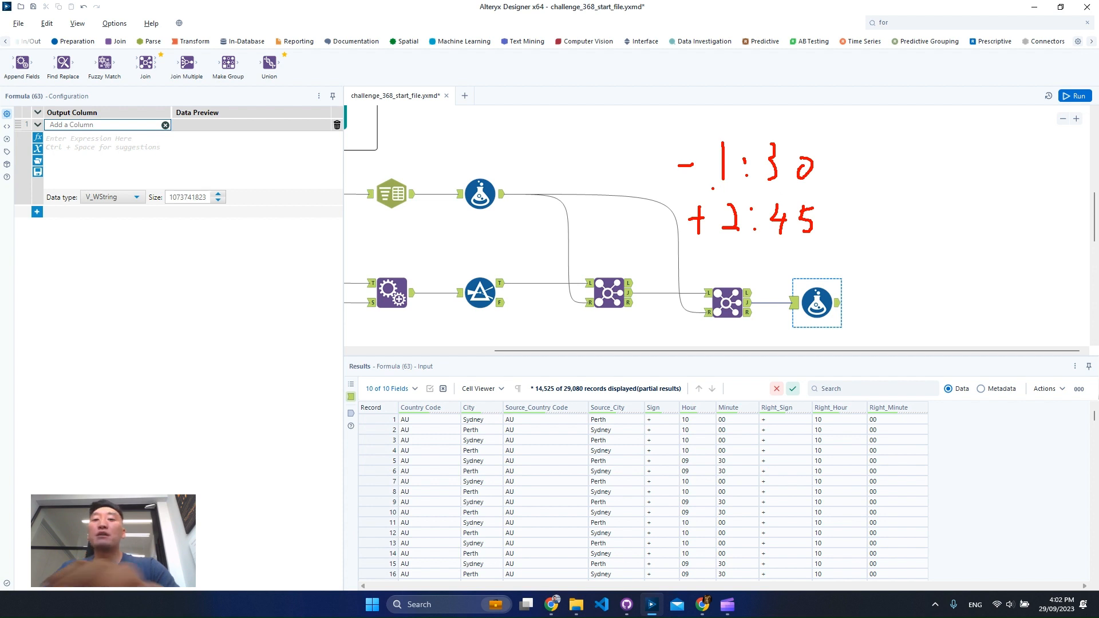
key(Escape)
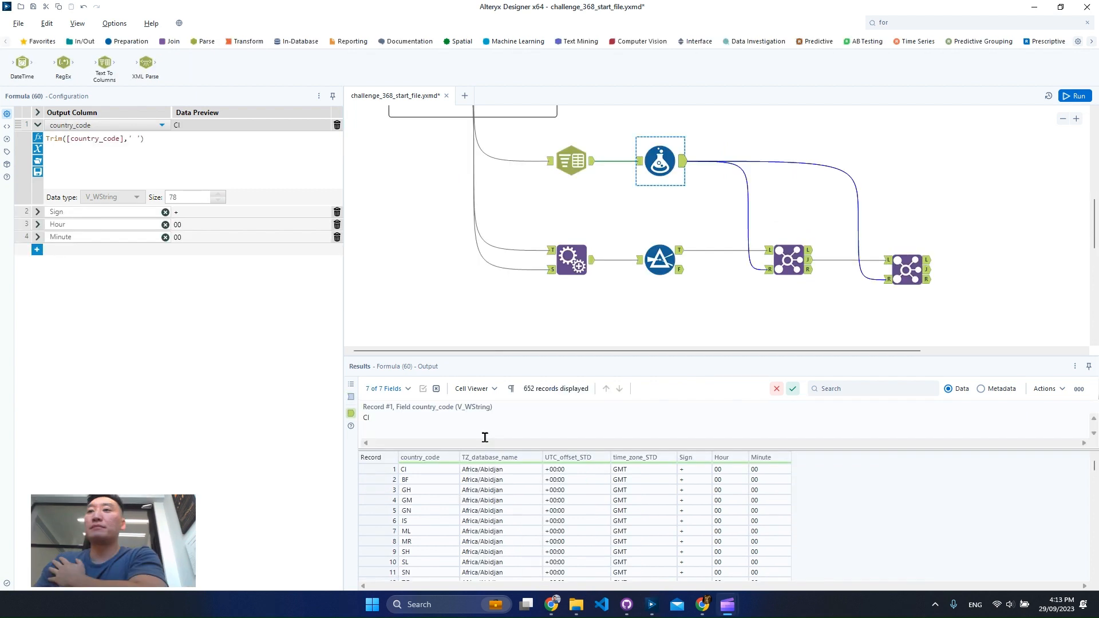
Step: Add an output column named Dummy Date after Minute in the Formula tool that trims country_code
click(653, 555)
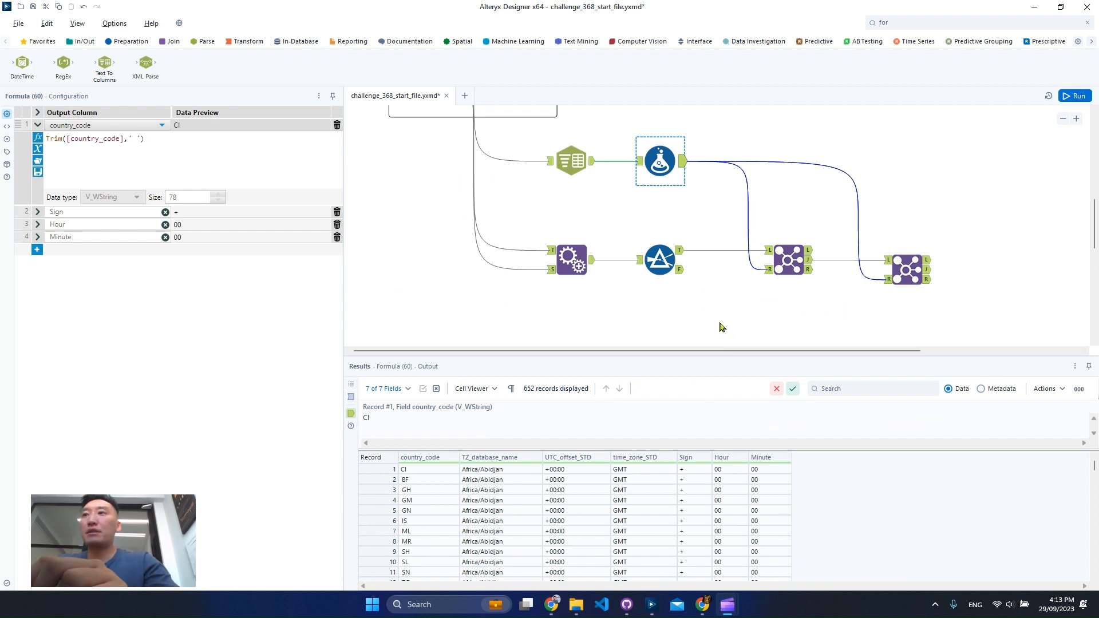
drag(777, 351, 878, 351)
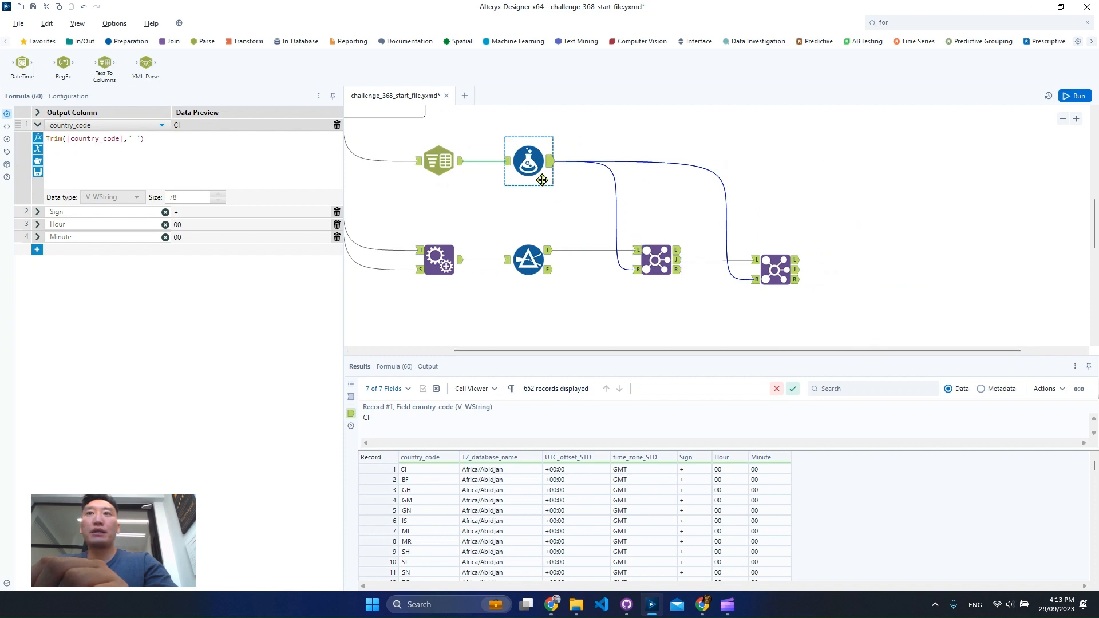
click(37, 250)
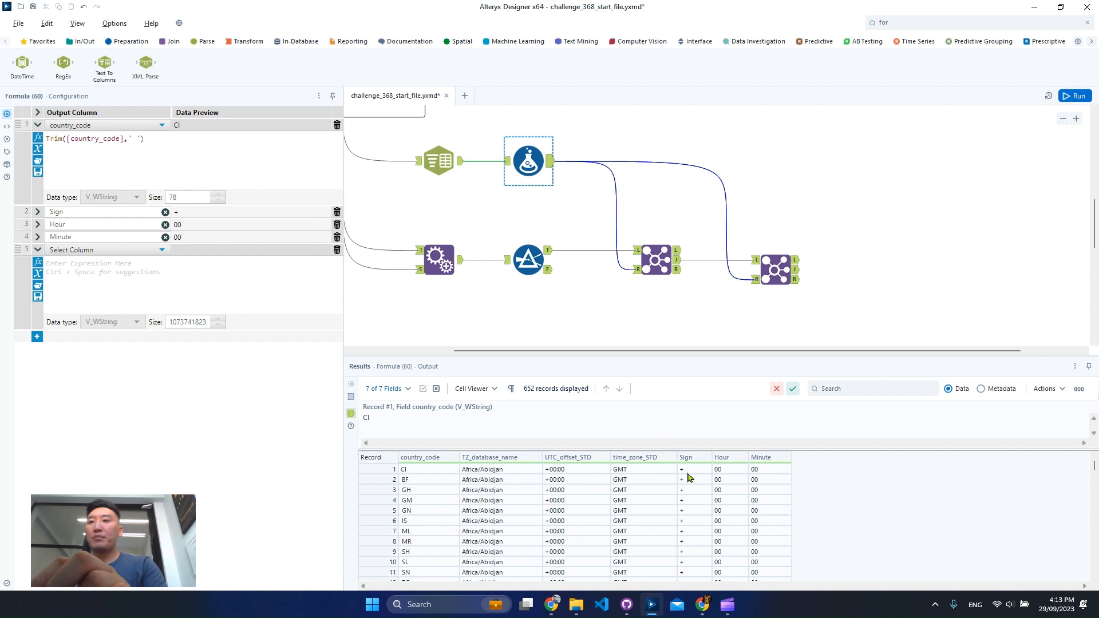
drag(682, 470, 762, 547)
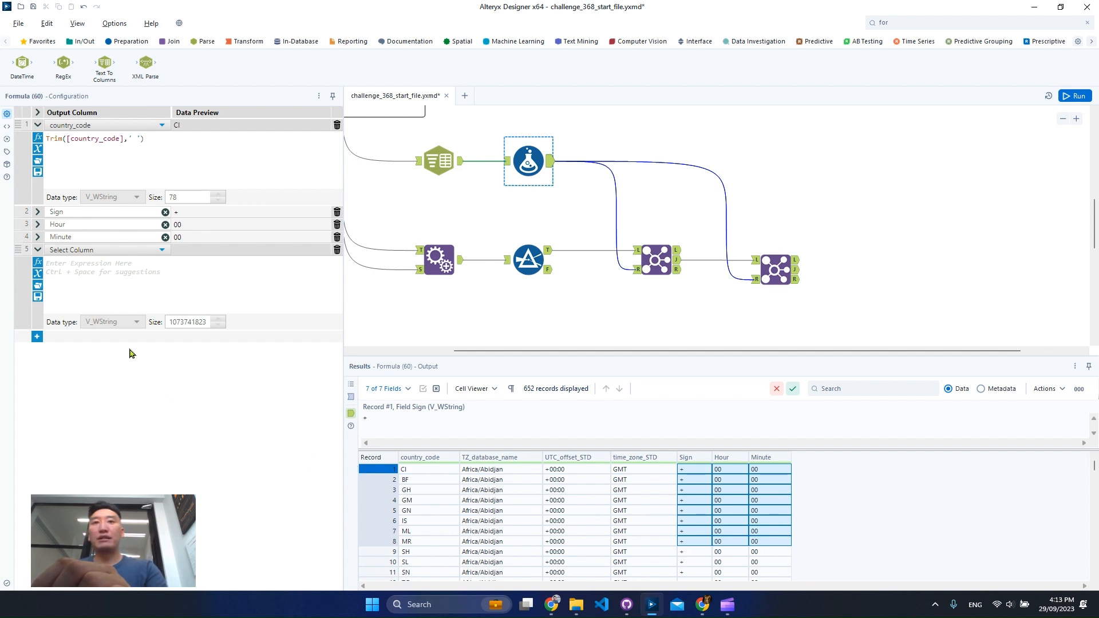
click(99, 252)
click(94, 263)
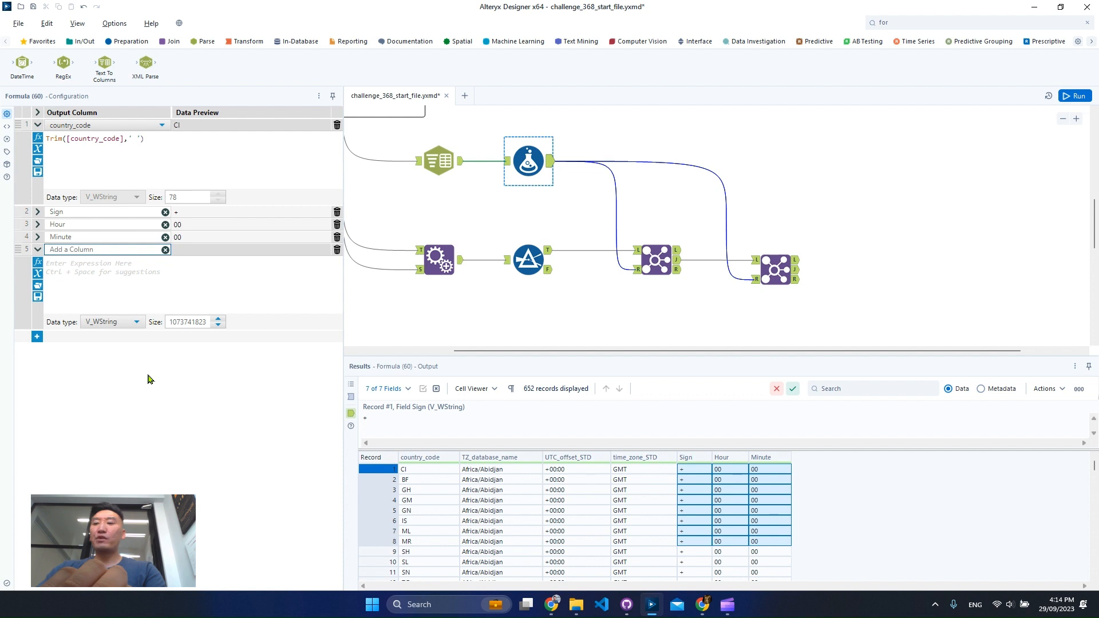
text(Dummy)
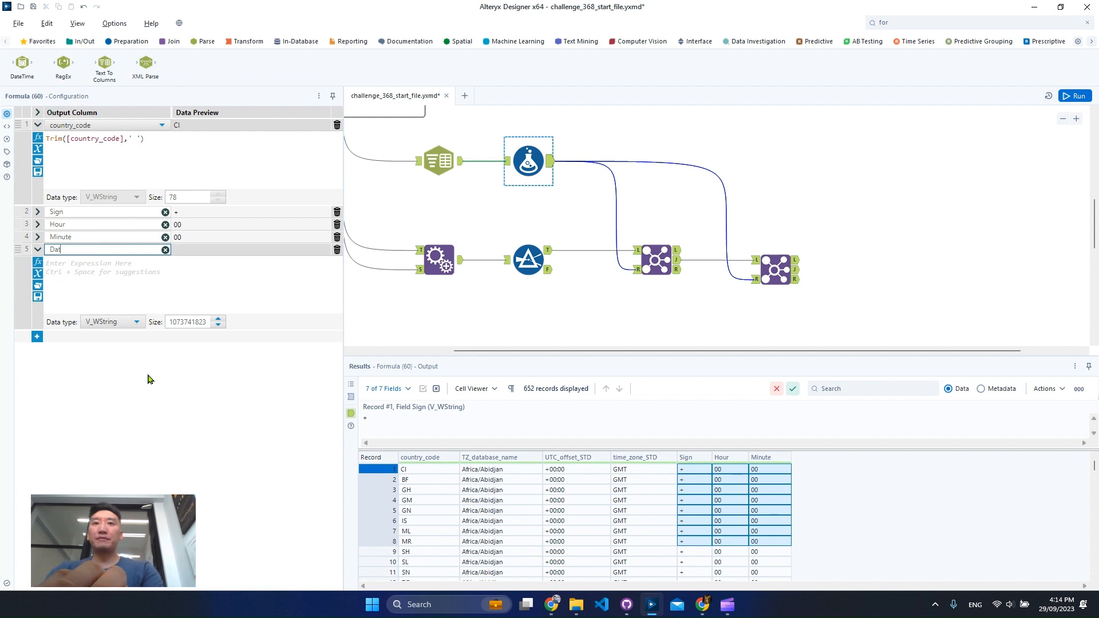
text( Date)
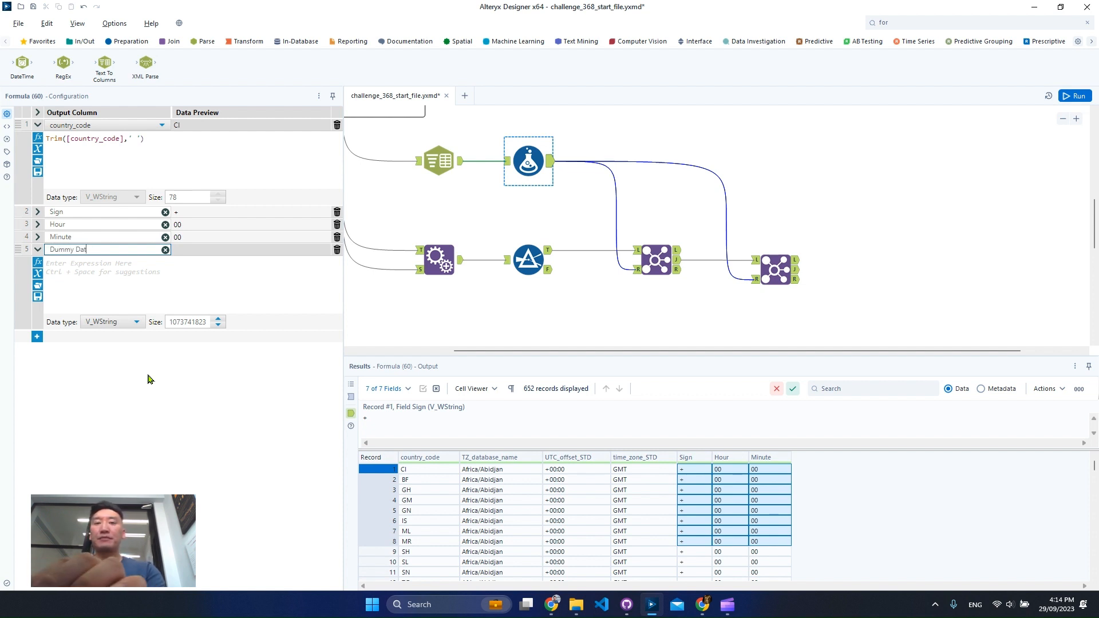
Step: Set the Dummy Date expression to ToDate('2023-01-01') and its data type to DateTime
click(174, 303)
text(ToDate(x))
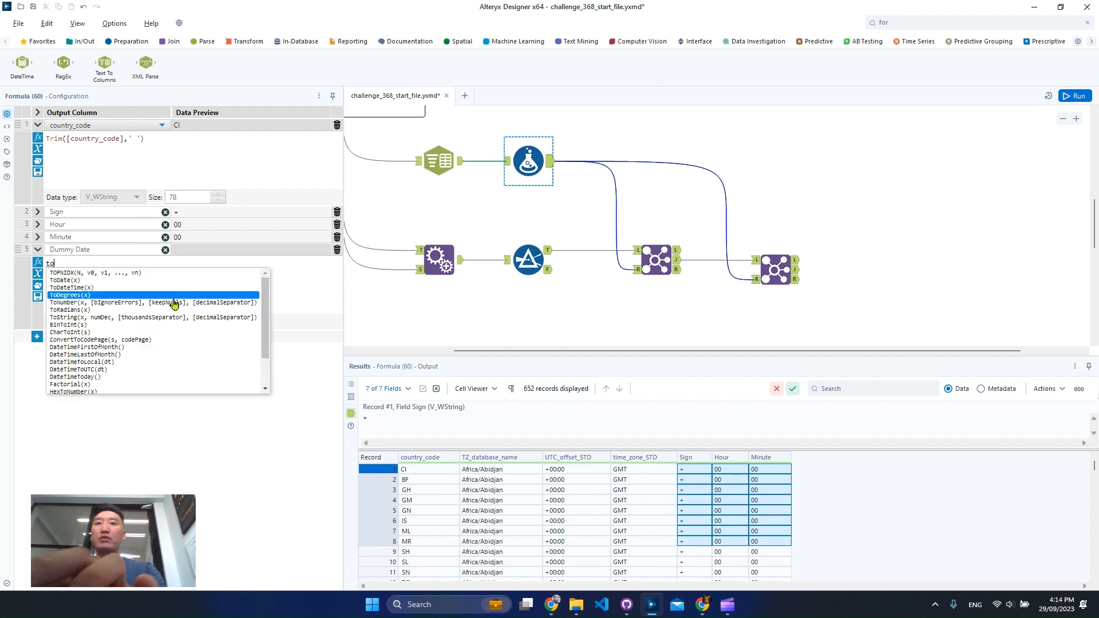
key(Return)
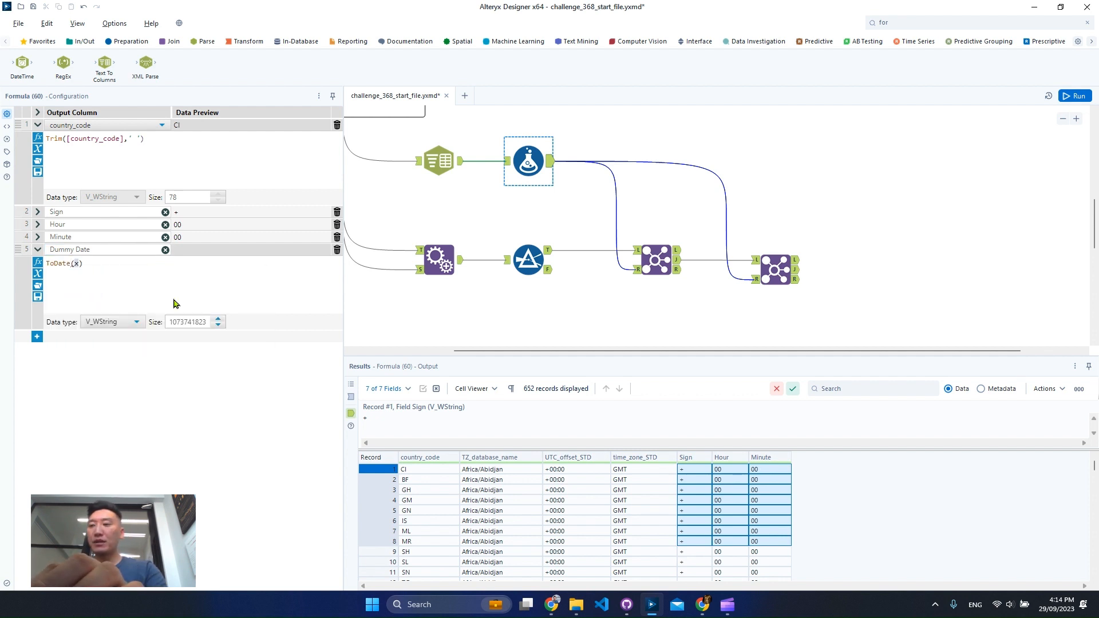
text('2023-0)
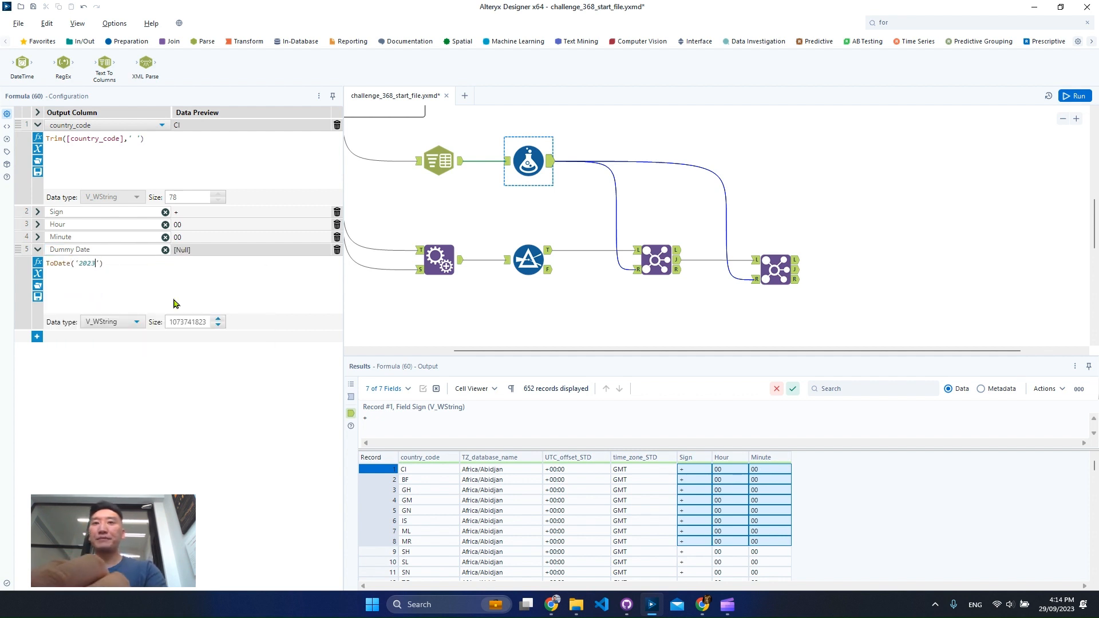
text(1-01)
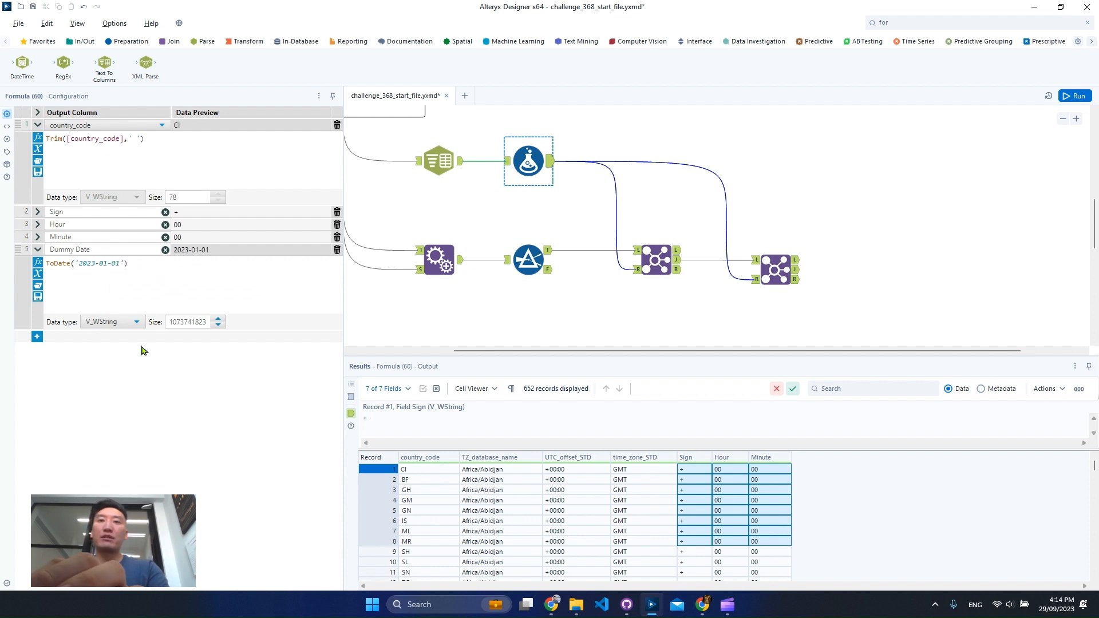
click(126, 322)
scroll(121, 361, down, 2)
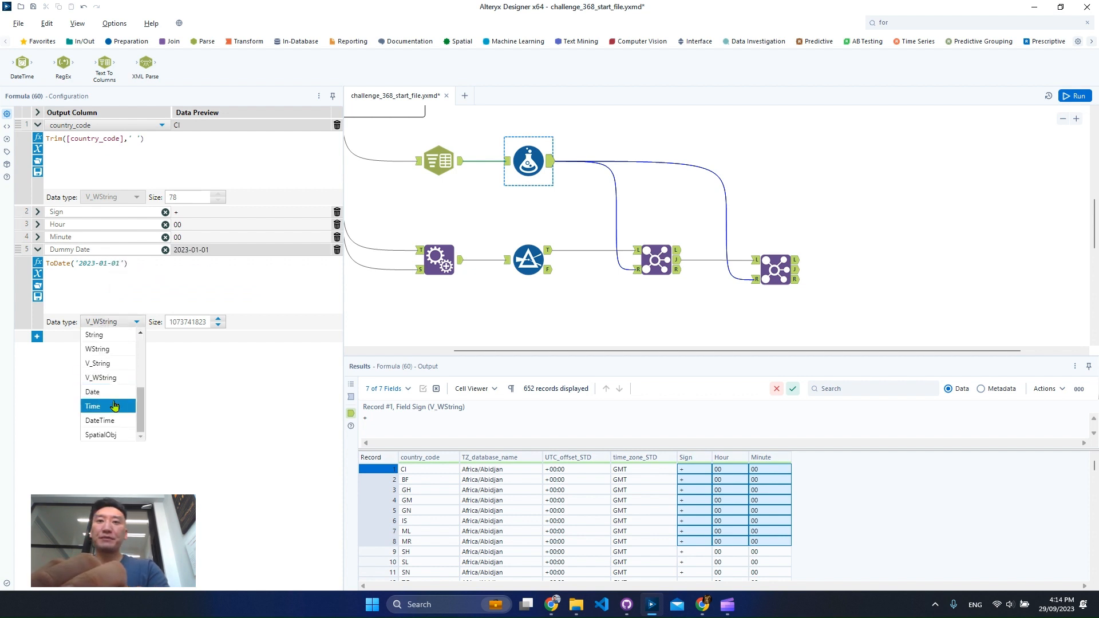
click(112, 420)
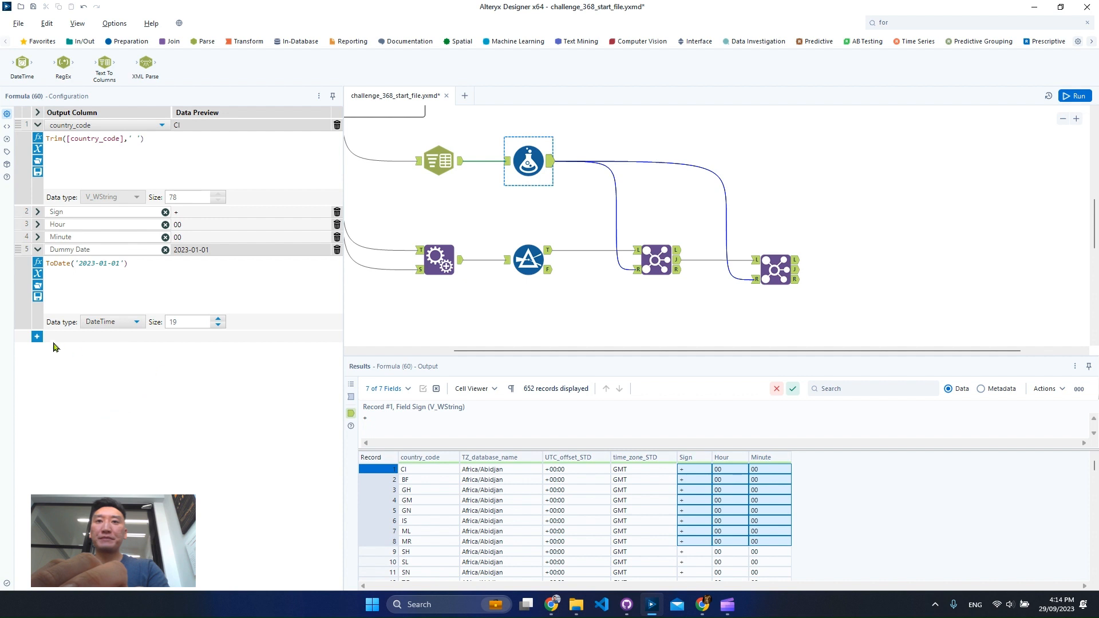
Step: Add another output column named Dummy DateTime below Dummy Date
click(36, 337)
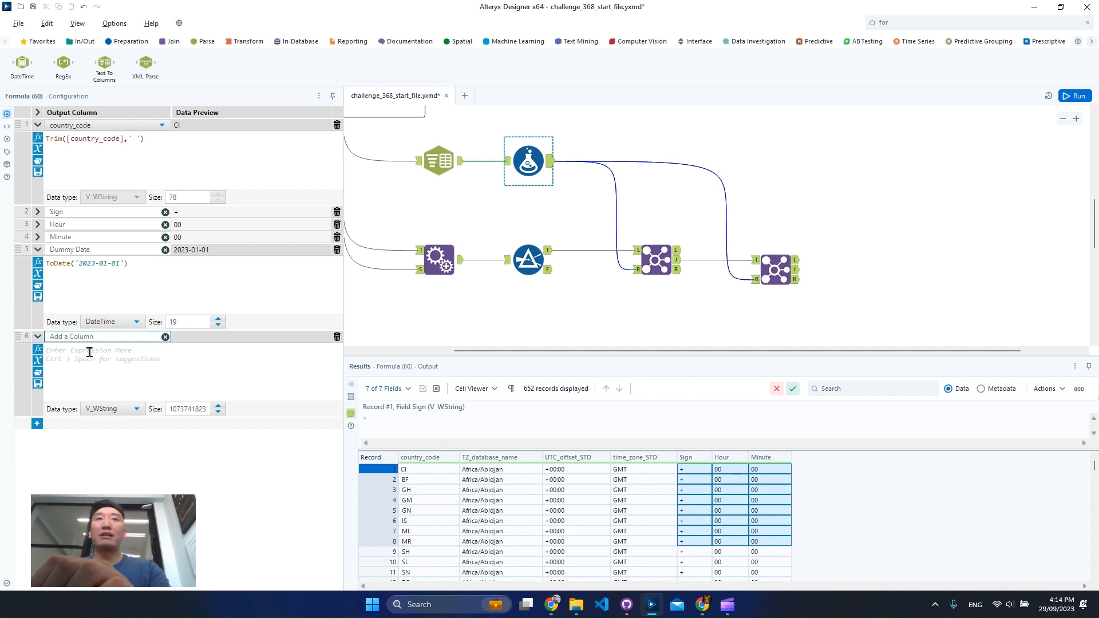
click(109, 366)
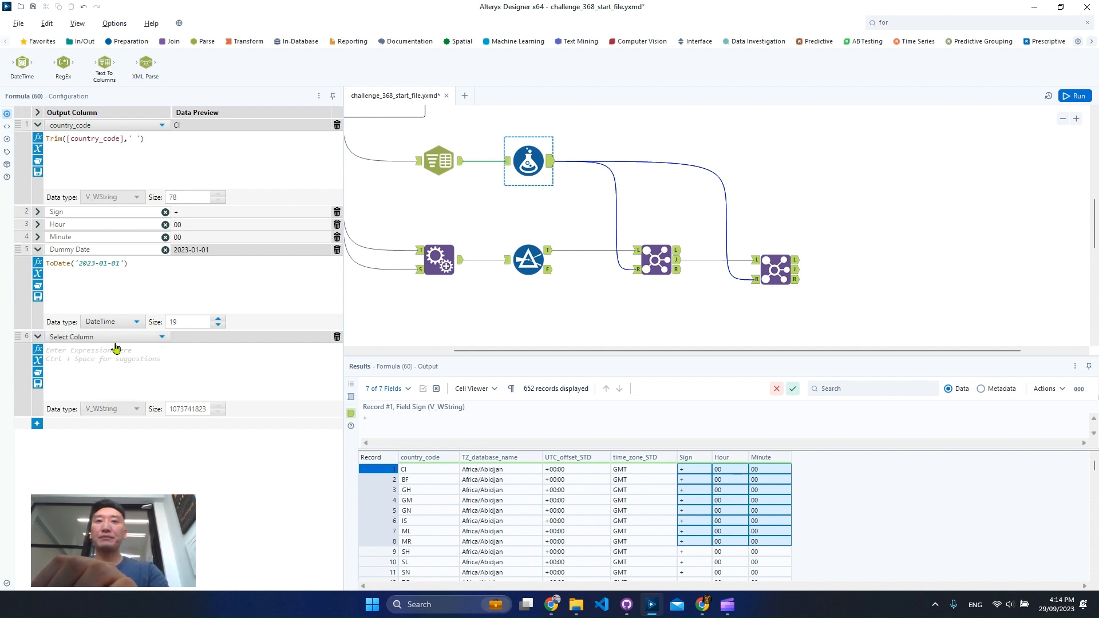
click(68, 338)
click(68, 348)
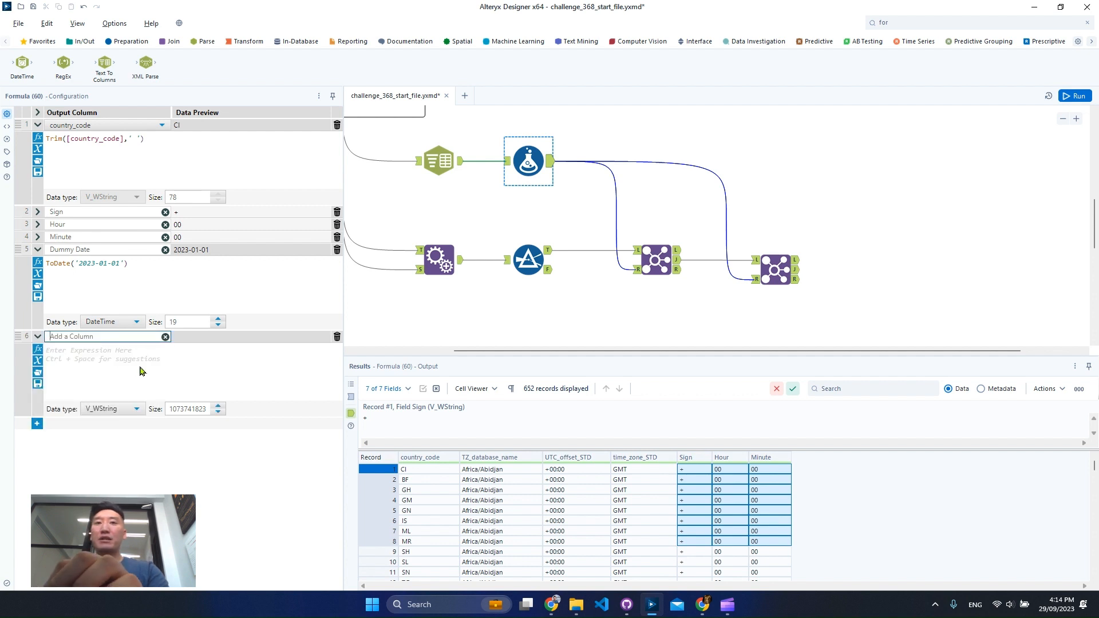
text(Dummy Date)
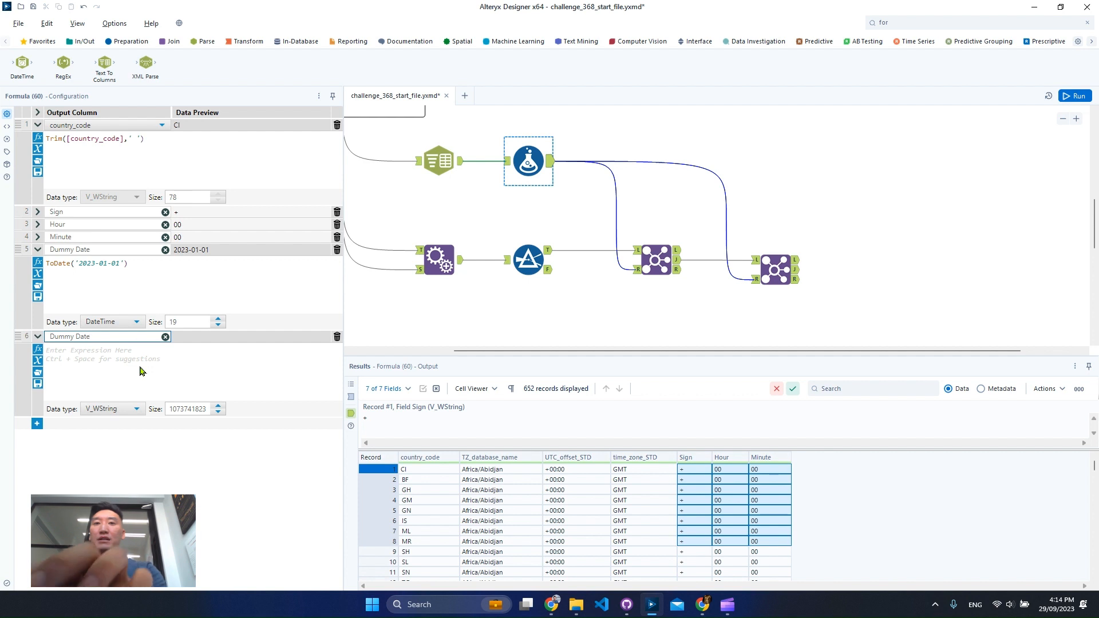
text(Time)
click(142, 371)
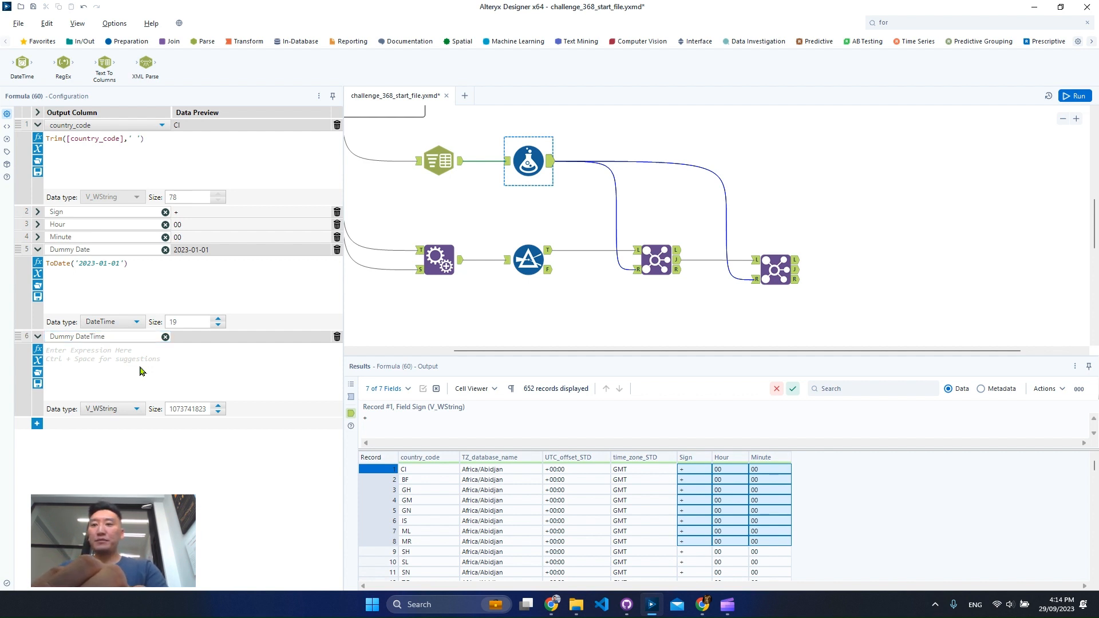
Step: Start the Dummy DateTime expression with an IIF that tests [Sign] for '+', and clear the true-result placeholder onto its own line
text(iif)
key(Return)
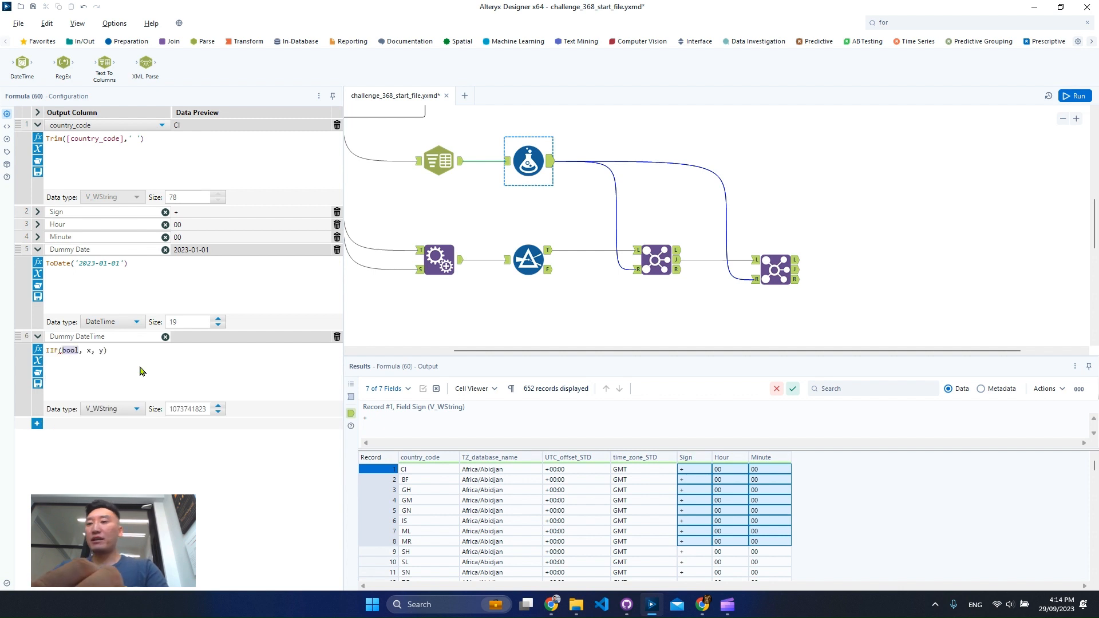
text(sign)
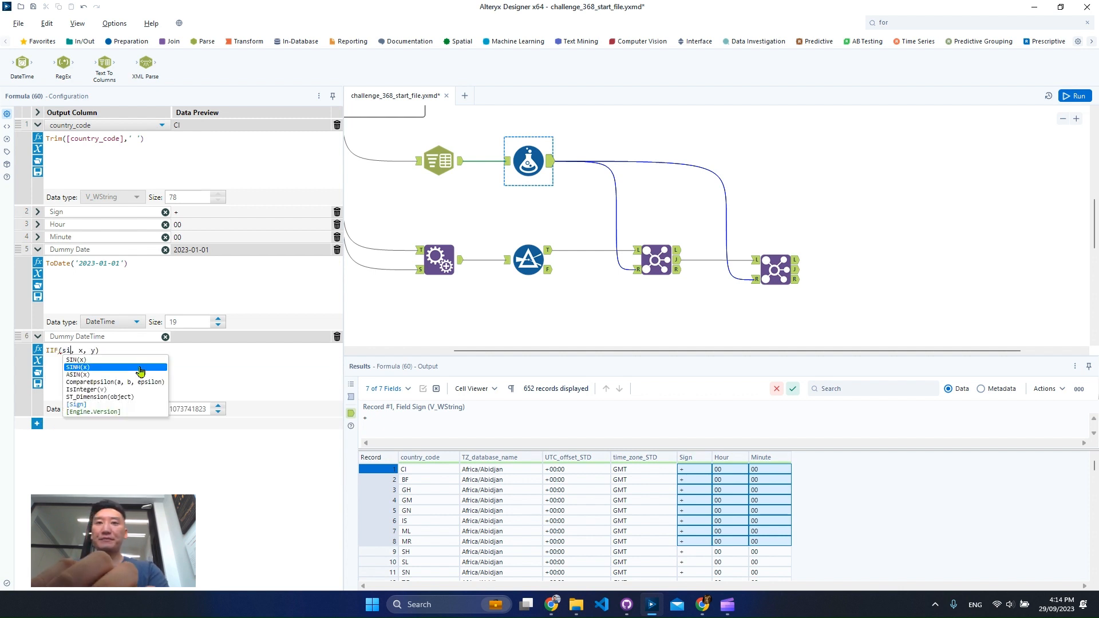
key(Return)
text(=)
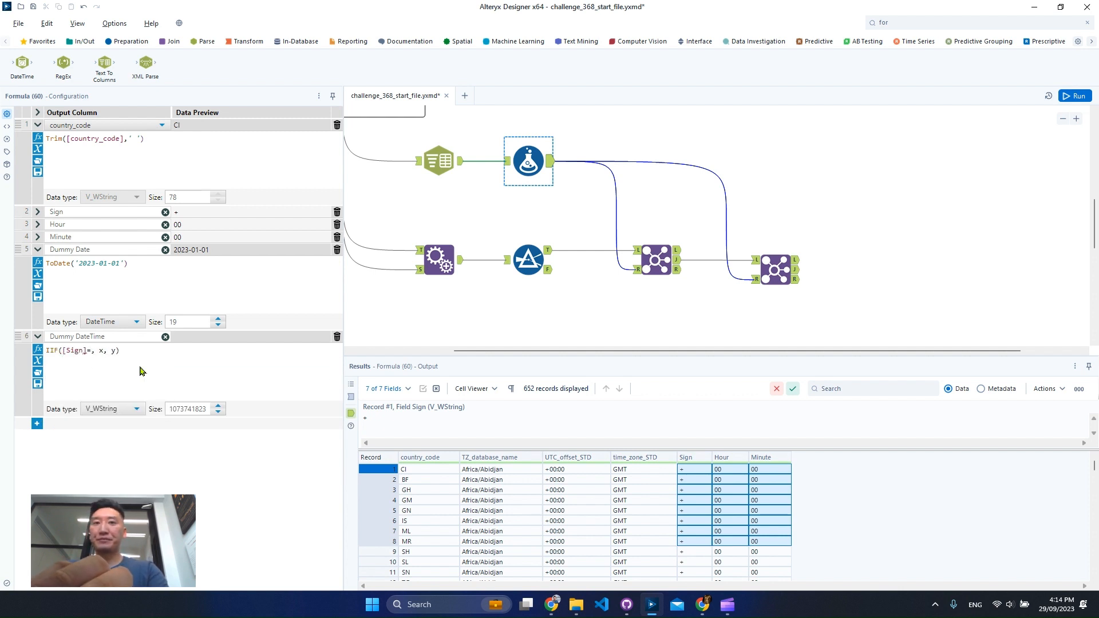
text('+)
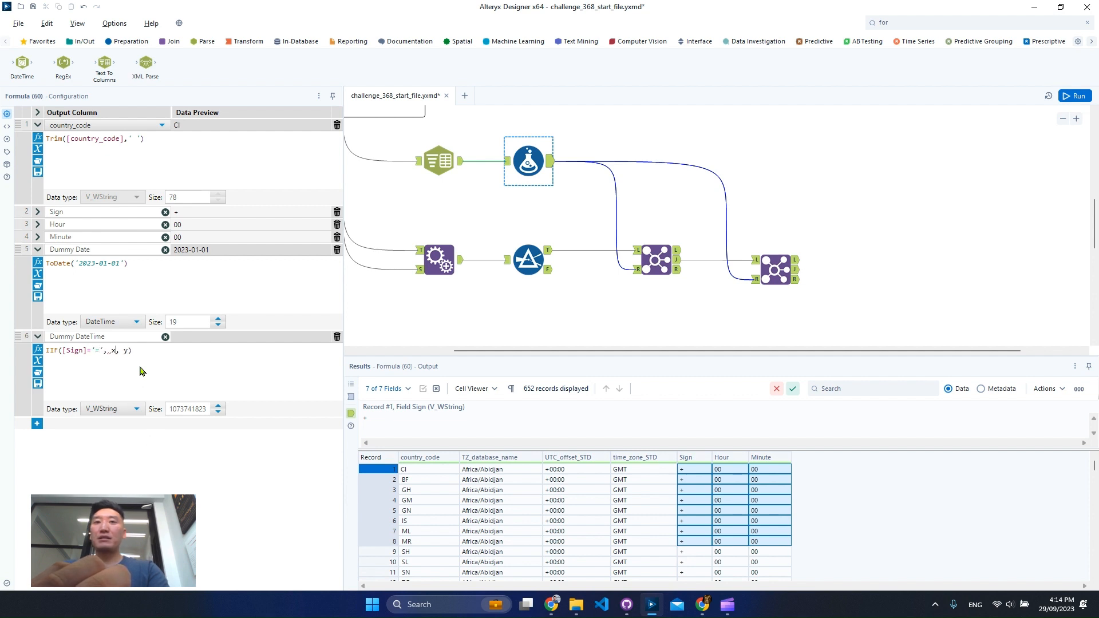
key(Return)
key(Return)
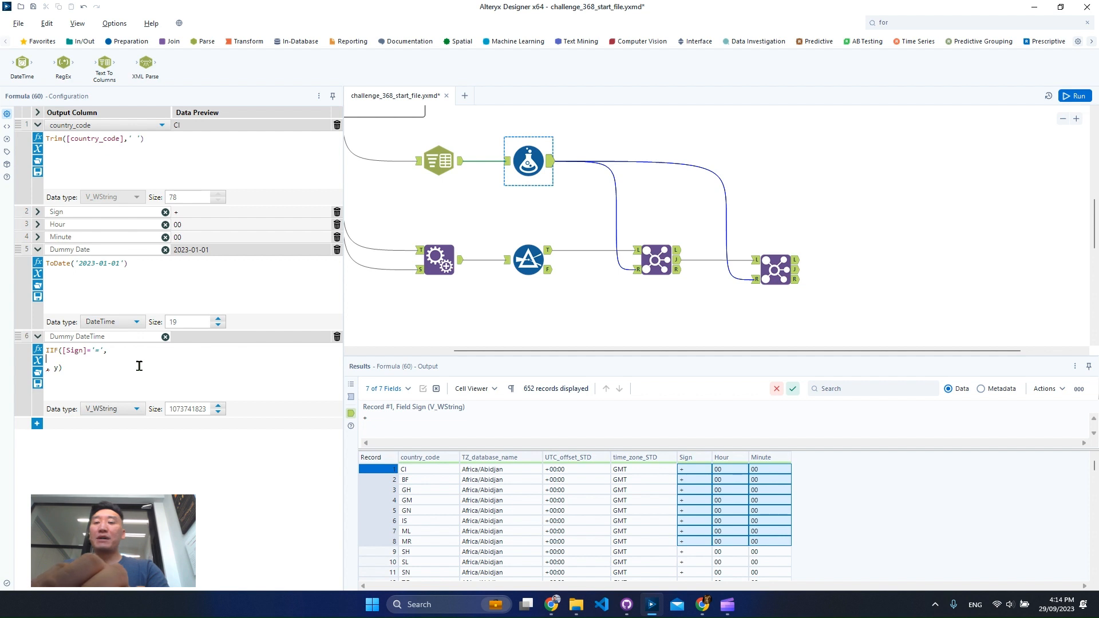
Step: Insert the DateTimeAdd function as the IIF's true result
text(datetimad)
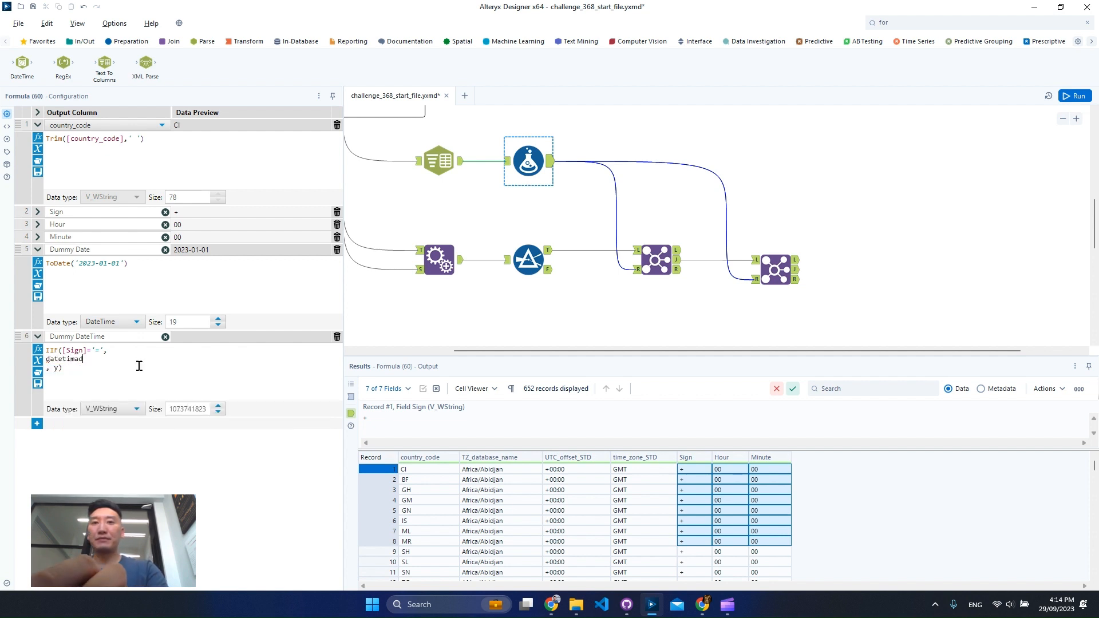
key(BackSpace)
text(d)
key(BackSpace)
text(ad)
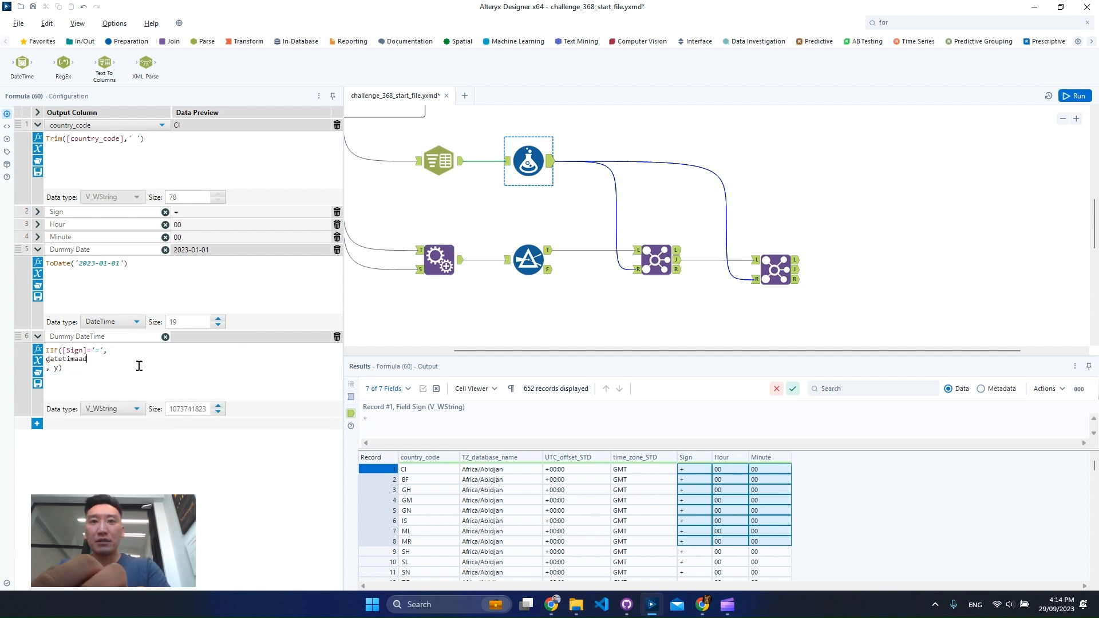
key(BackSpace)
key(BackSpace)
key(BackSpace)
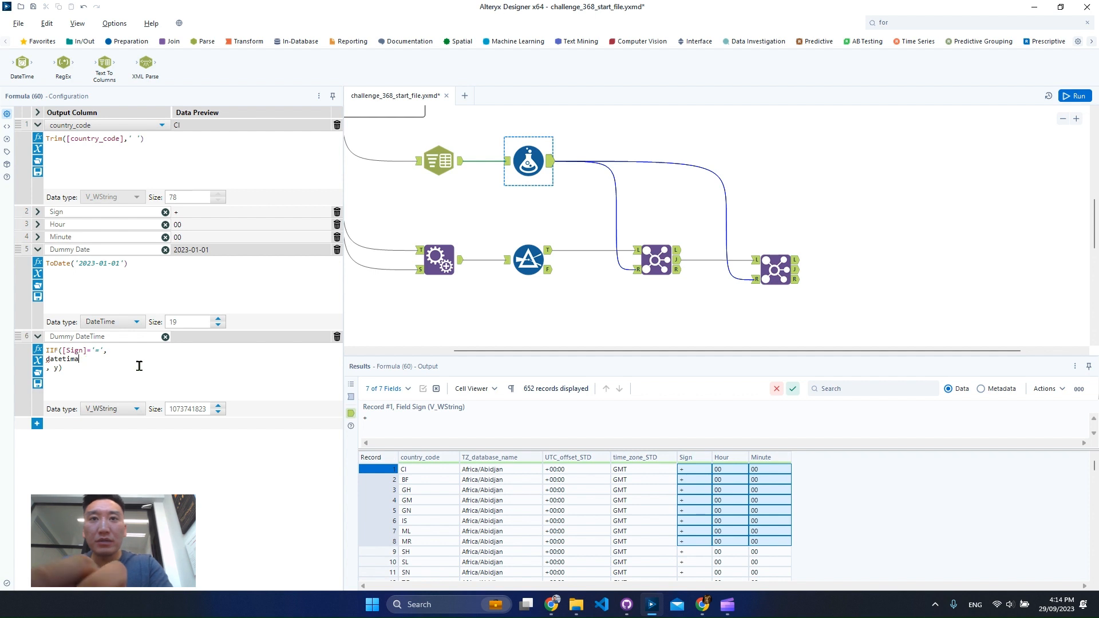
key(Return)
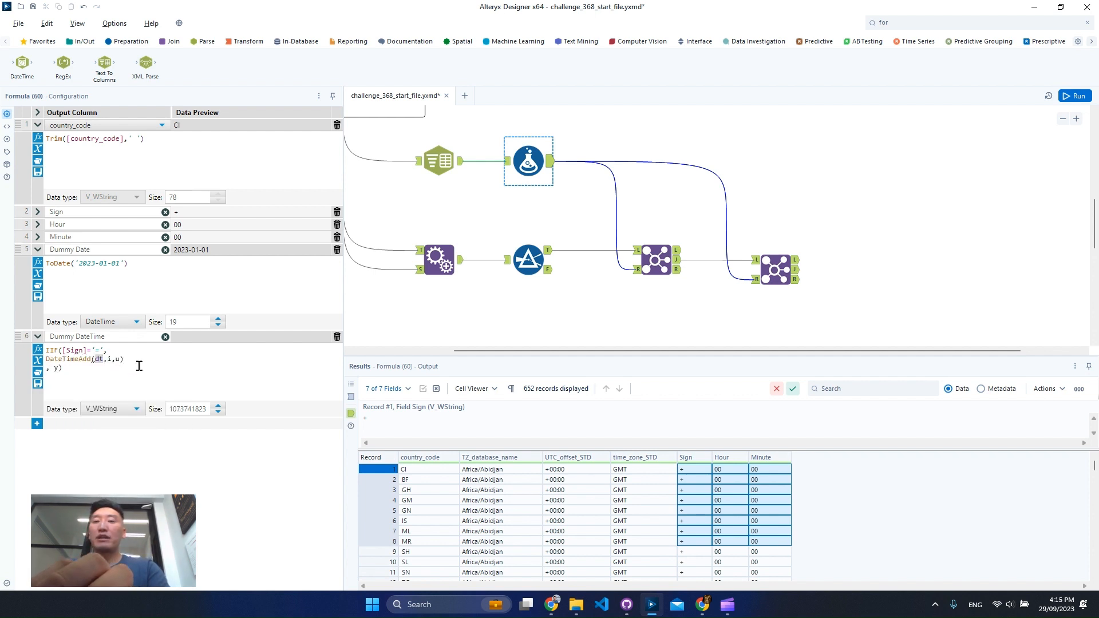
Step: Fill the DateTimeAdd arguments with [Dummy Date], ToNumber([Hour]) and the unit 'hour'
text([Dummy Date])
key(Return)
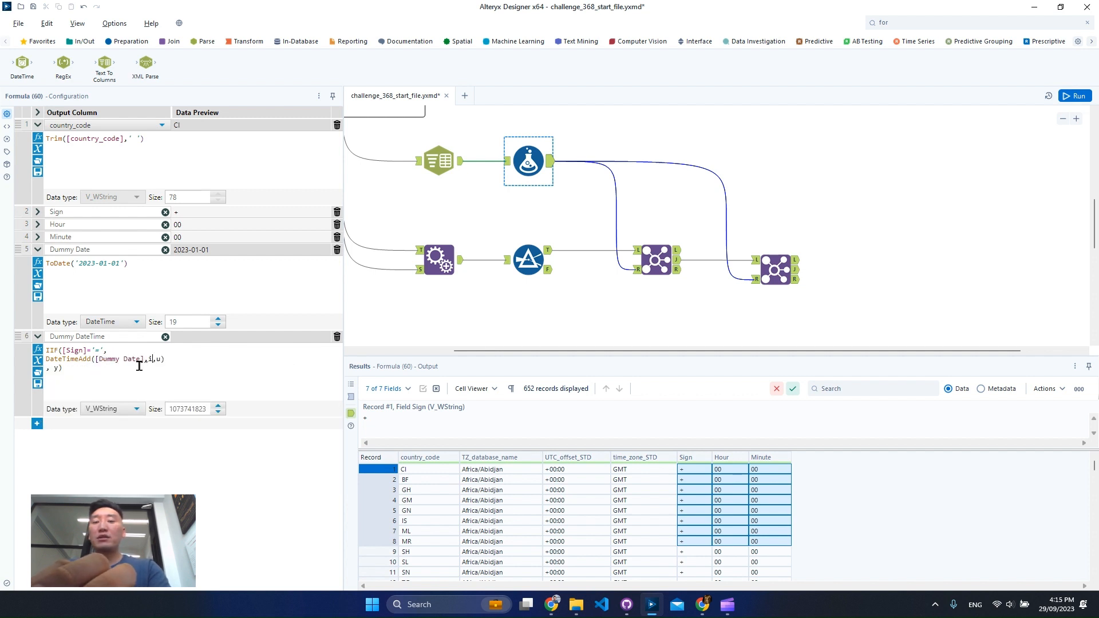
key(BackSpace)
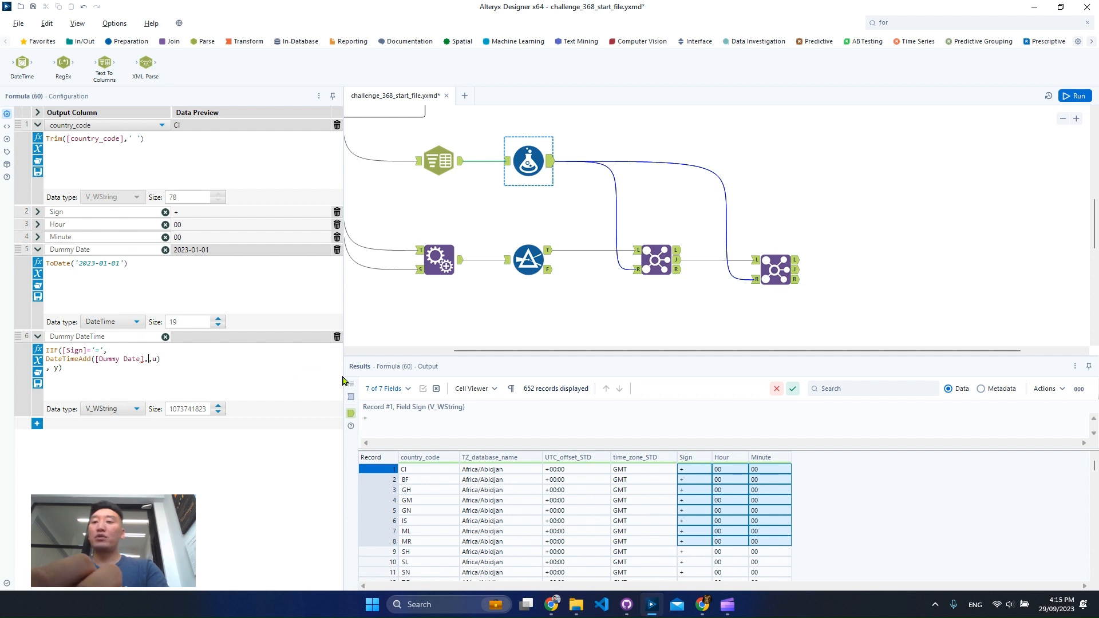
text(tonum)
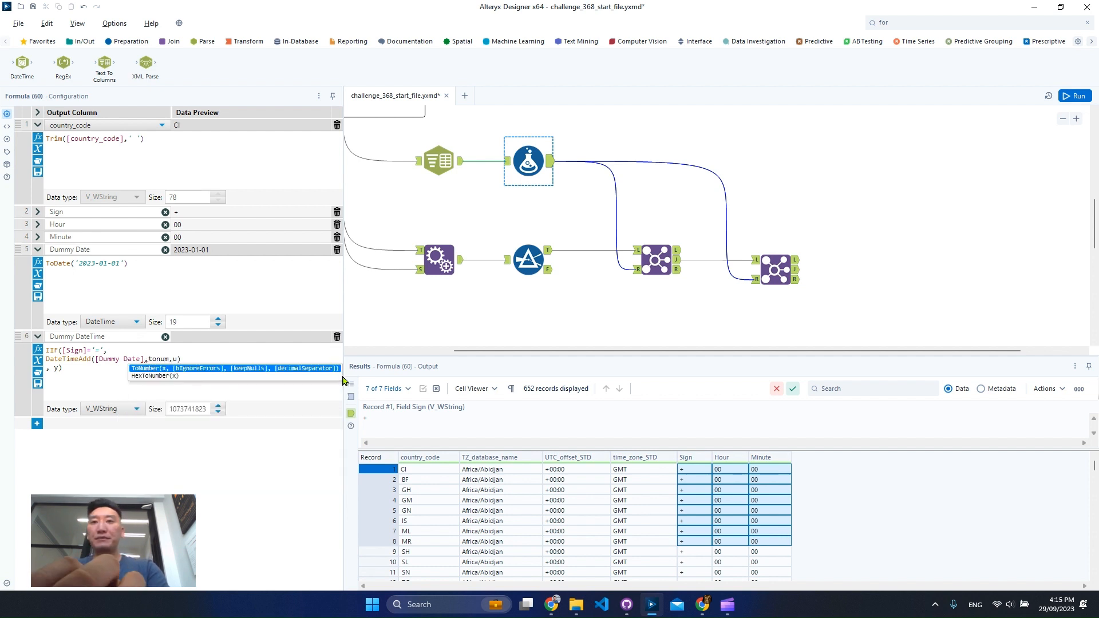
key(Return)
text([Hour]),')
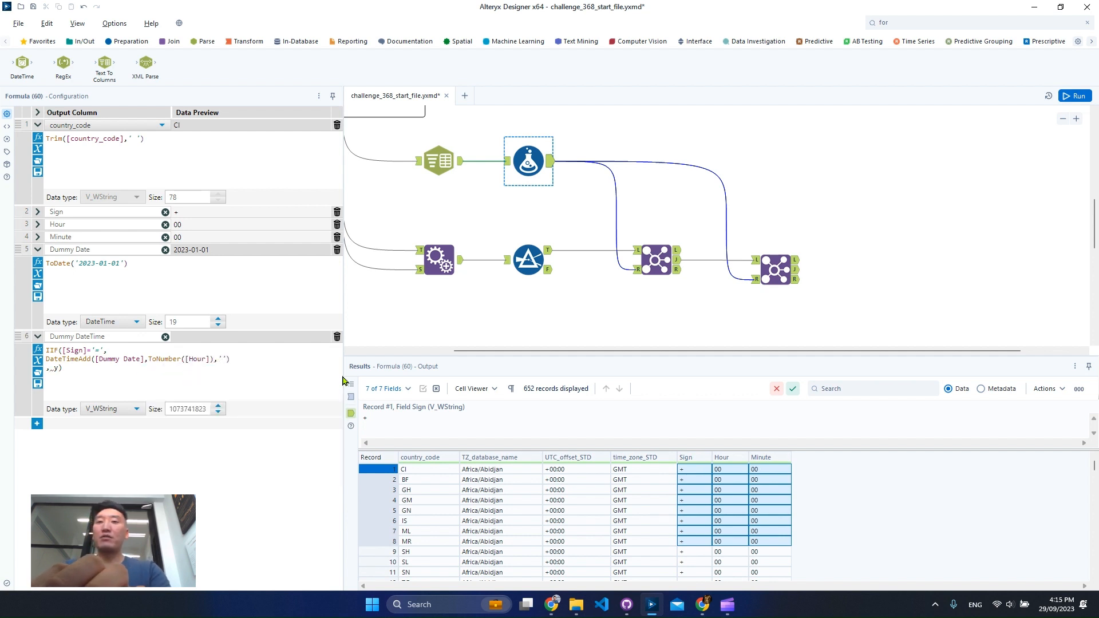
text(hou)
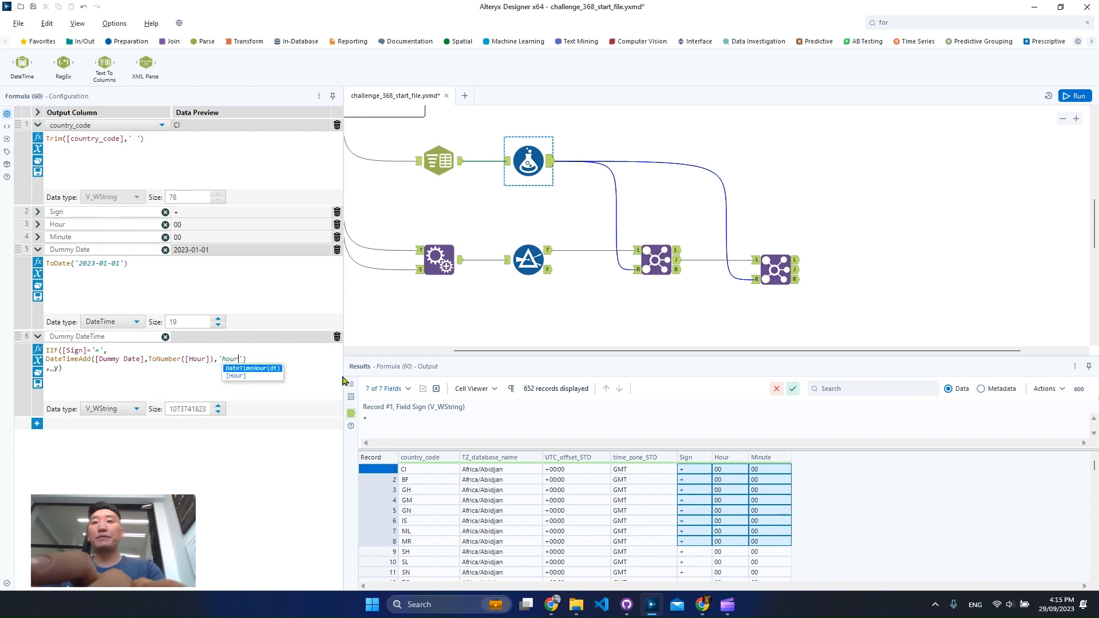
text(r)
key(Escape)
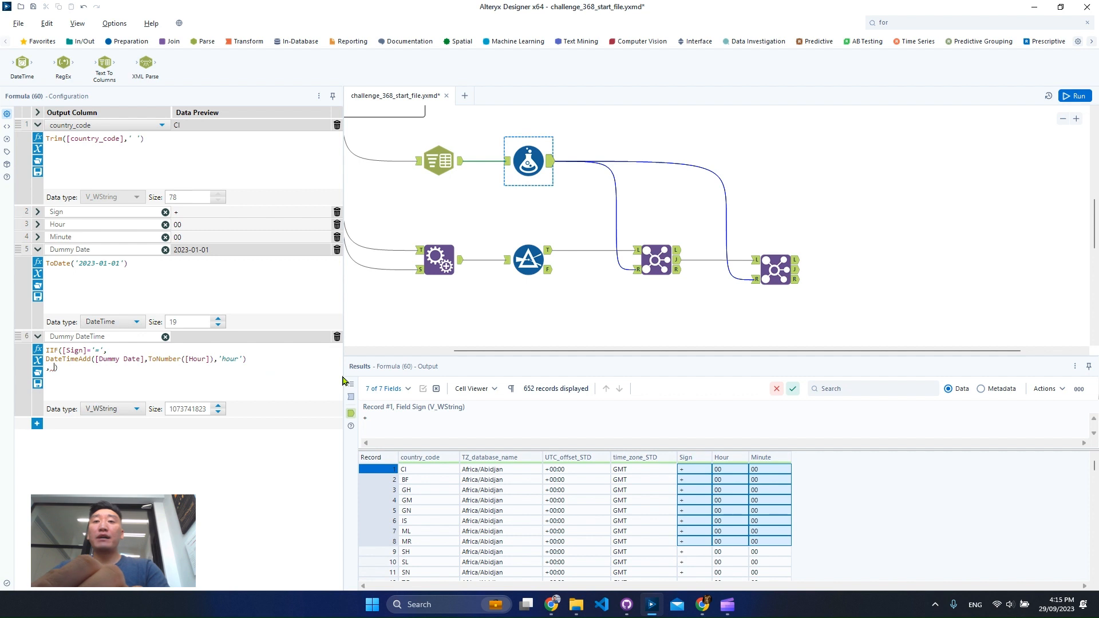
Step: Duplicate the DateTimeAdd expression as the IIF's false result and negate its hours with -ToNumber([Hour])
key(Delete)
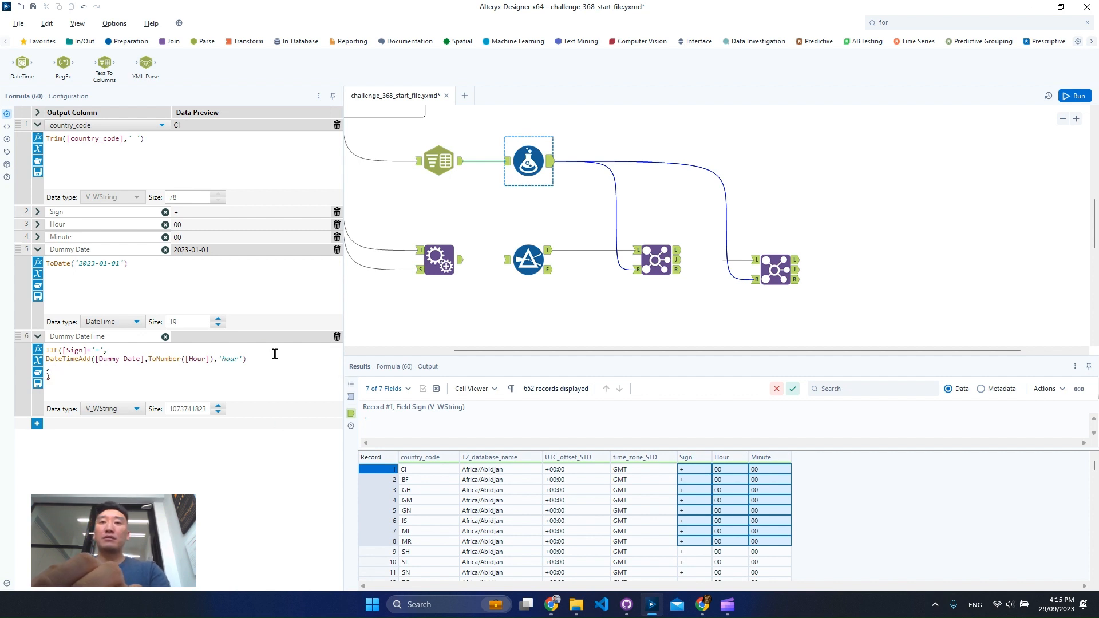
drag(246, 359, 33, 366)
key(ctrl+c)
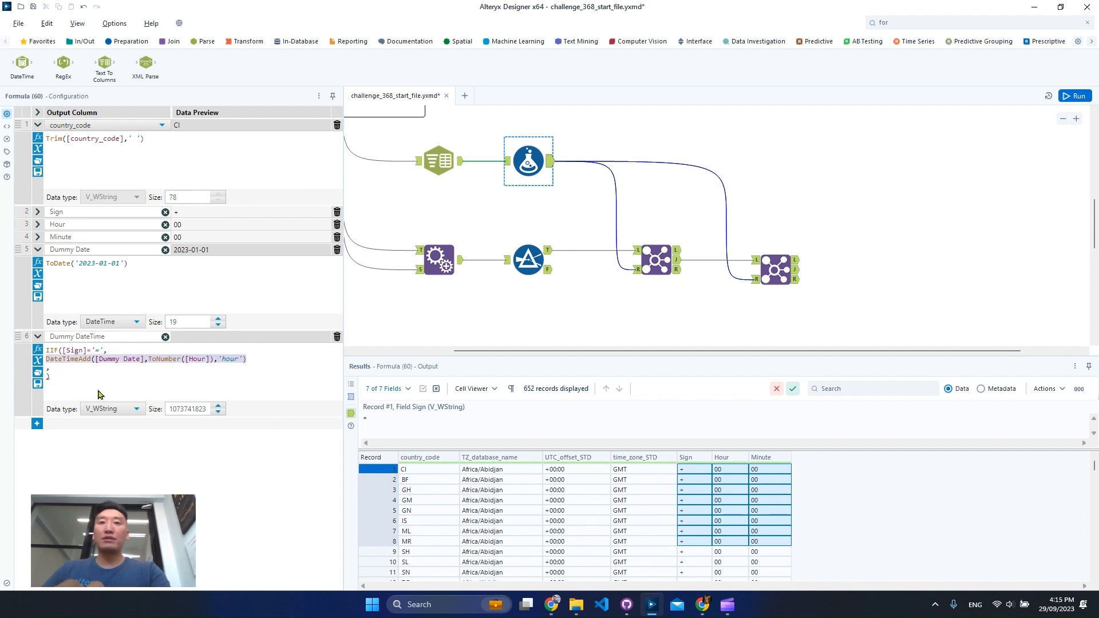
click(206, 375)
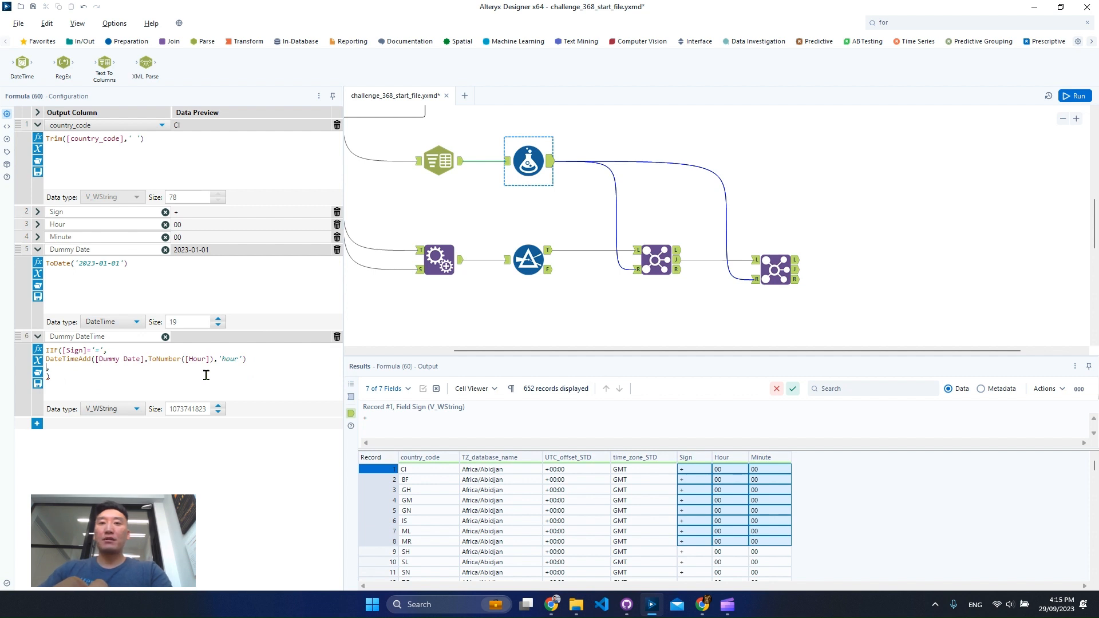
key(BackSpace)
key(Return)
key(ctrl+v)
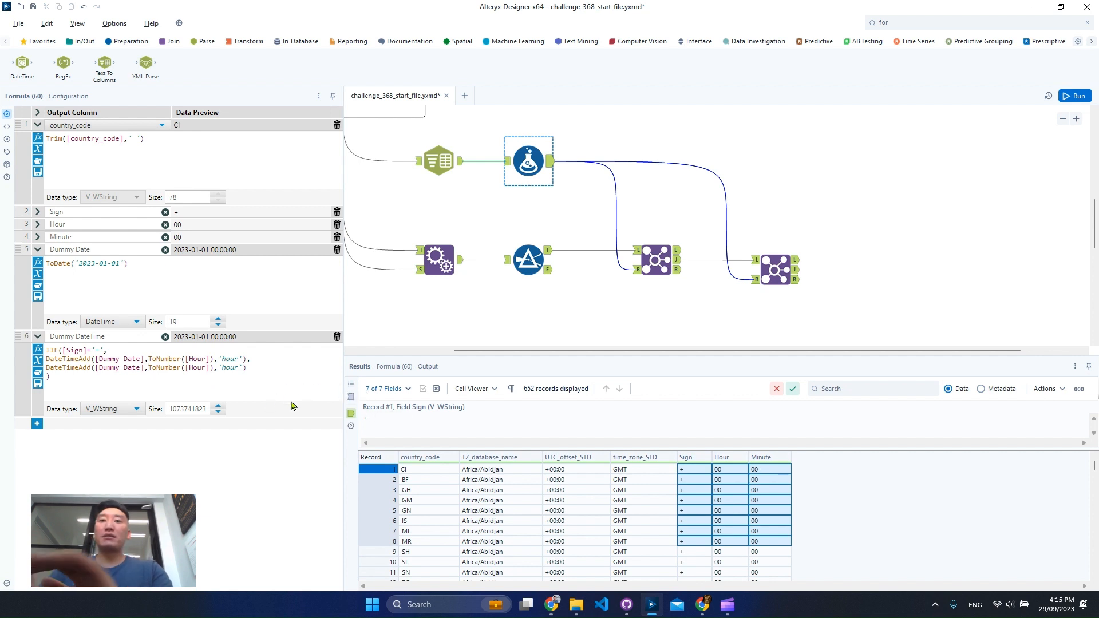
text(-)
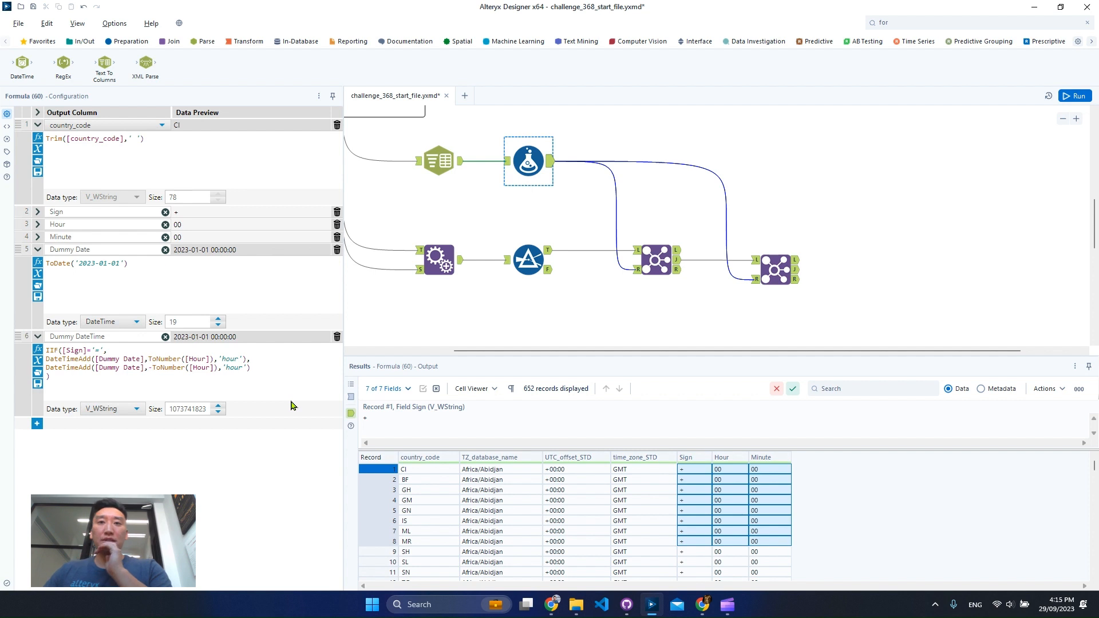
Step: Set the Dummy DateTime column's data type to DateTime and run the workflow
click(115, 408)
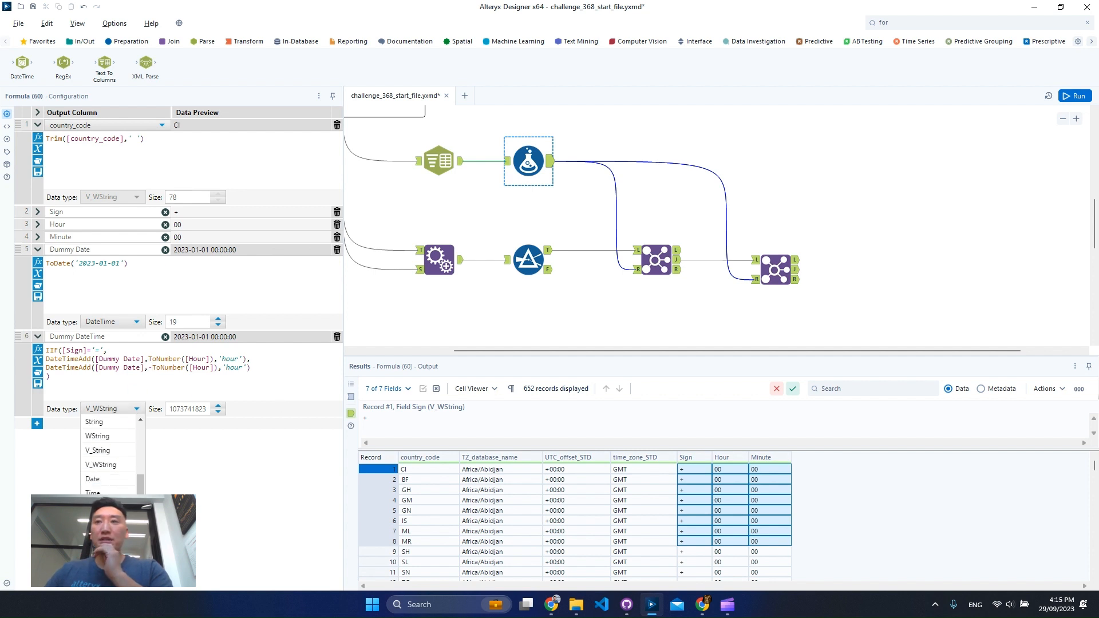
click(100, 507)
click(1078, 96)
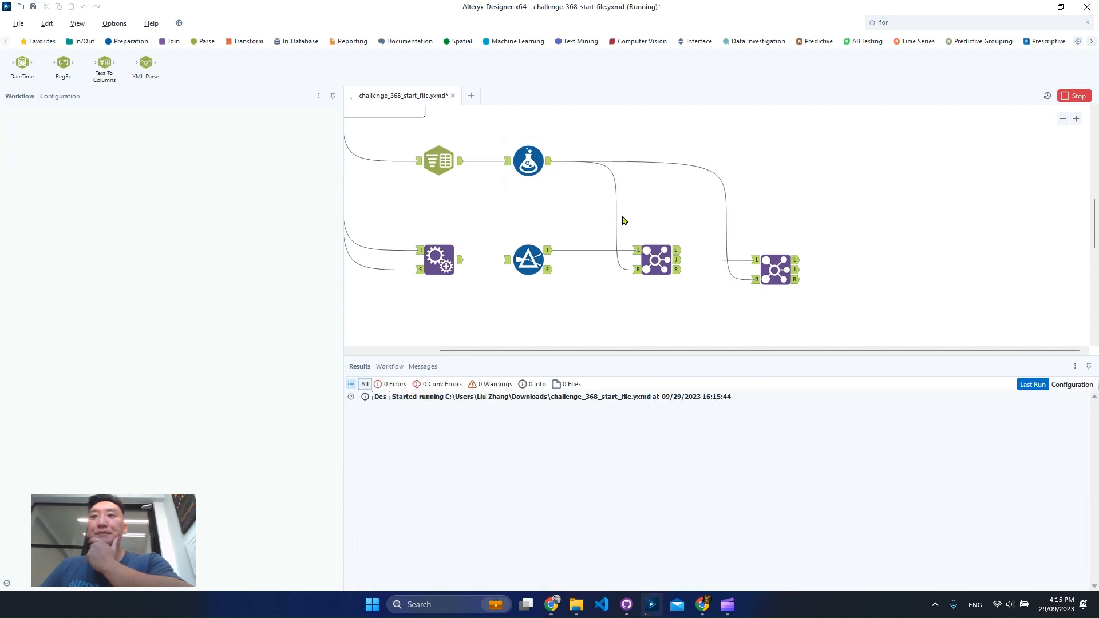
Step: Examine the Formula tool's output, comparing the offset with Dummy DateTime in record 17
click(543, 166)
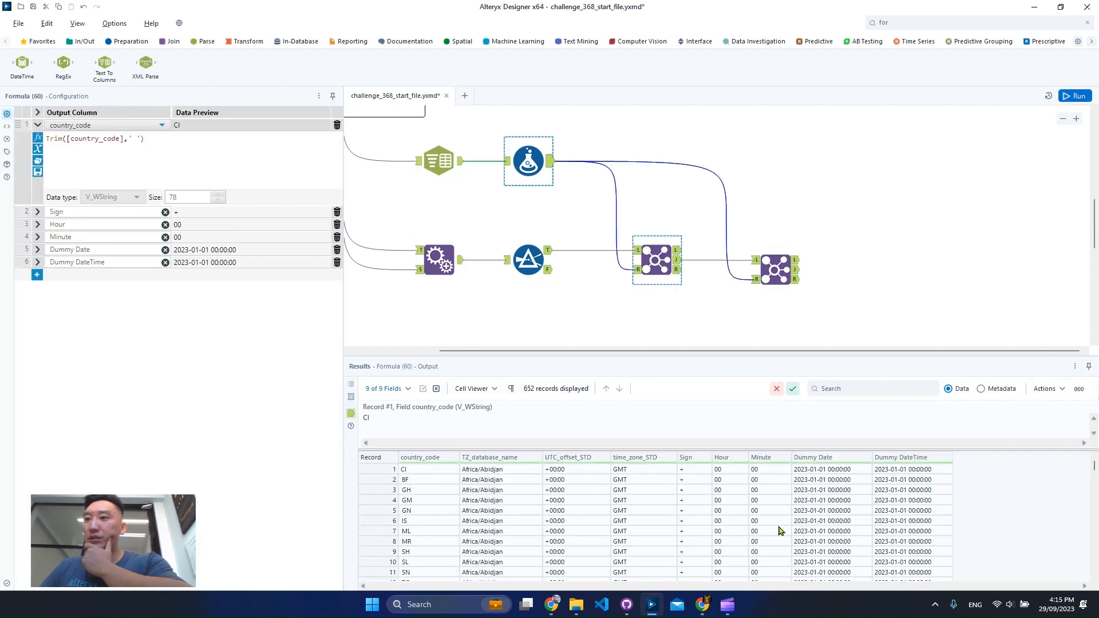
scroll(824, 509, down, 5)
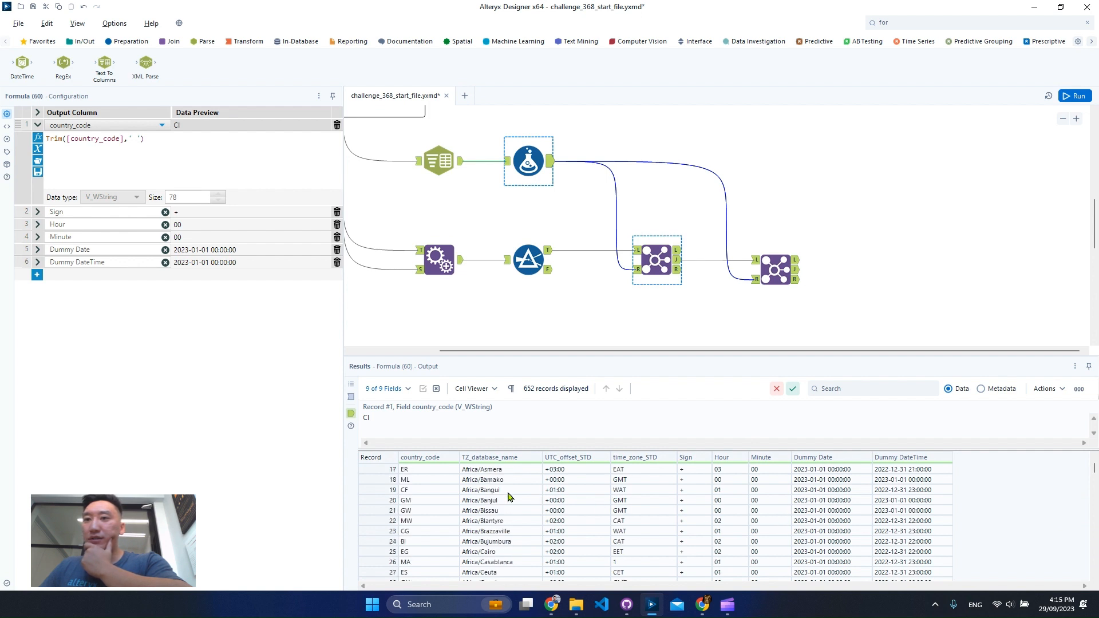
click(389, 470)
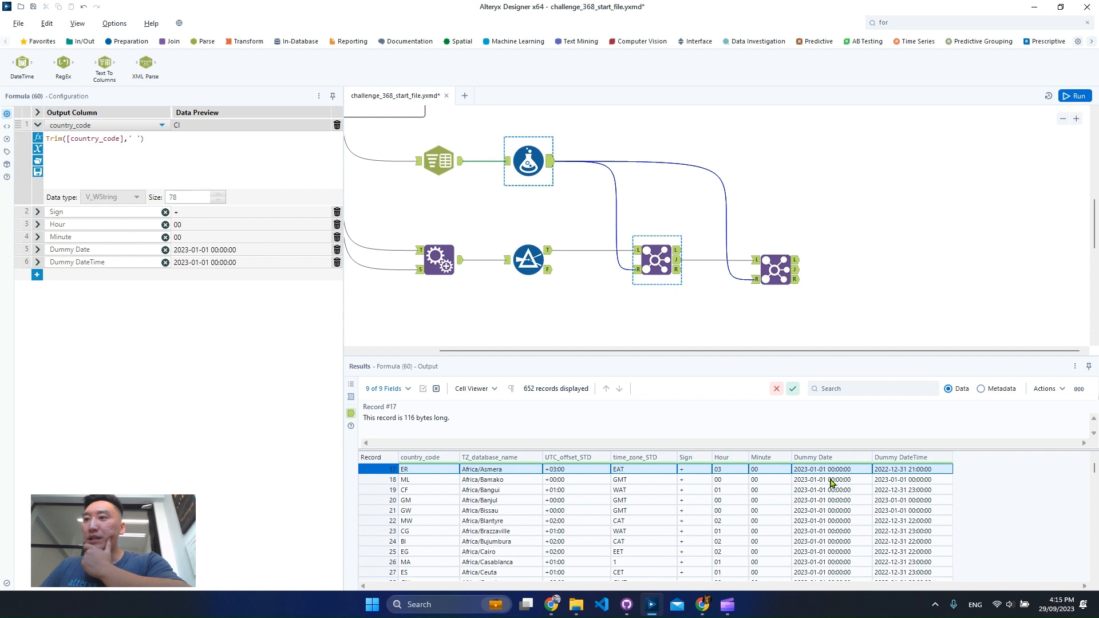
Step: Replace the character tested in Dummy DateTime's IIF condition with the '+' copied from record 17's Sign value
click(692, 469)
right_click(692, 469)
click(739, 449)
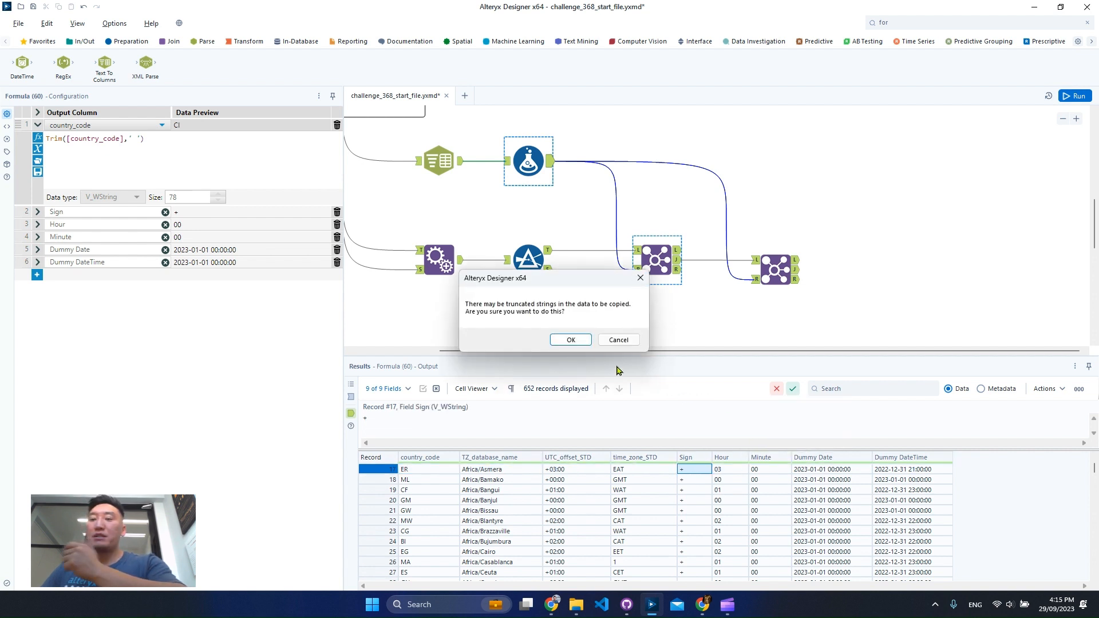
click(571, 340)
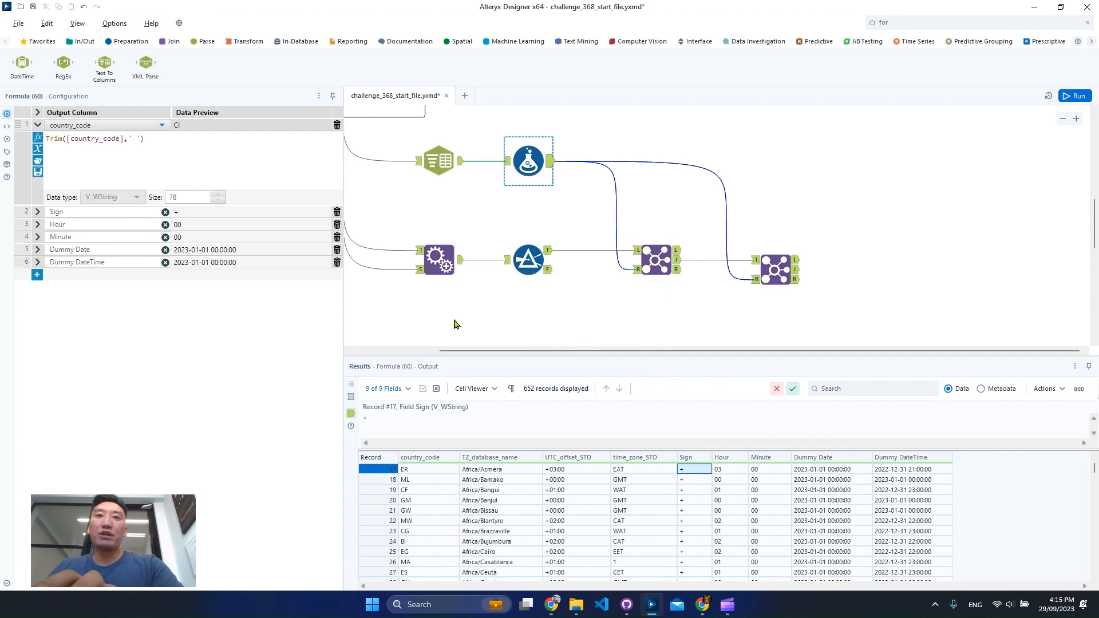
click(38, 262)
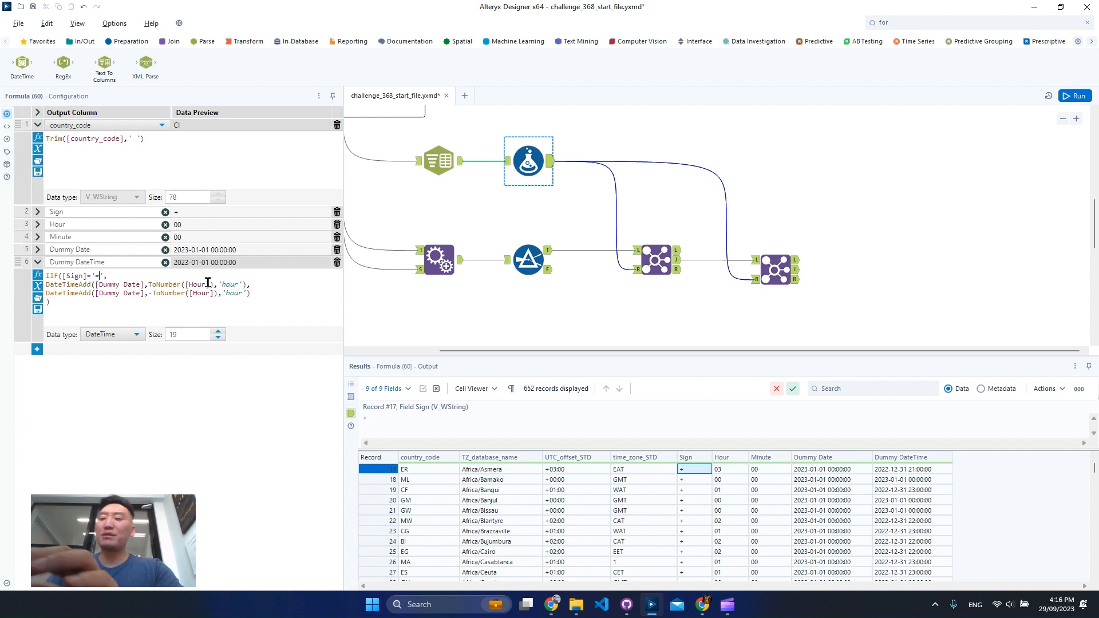
key(BackSpace)
text(+)
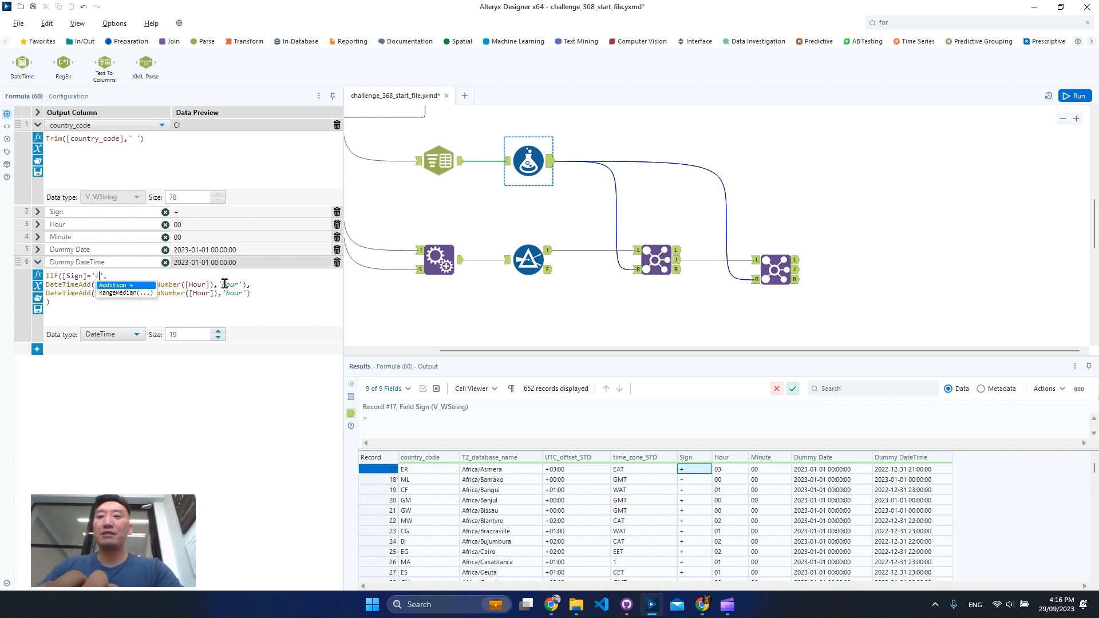
Step: Rerun the workflow and check Dummy DateTime against the positive offset in record 17 of the Formula output
key(ctrl+r)
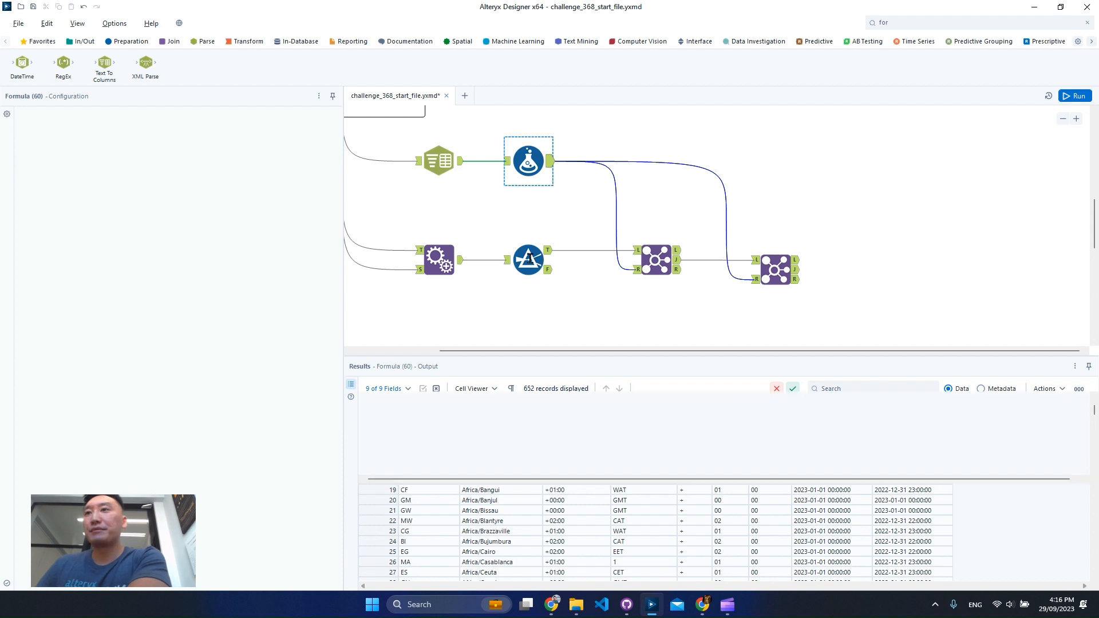
click(550, 165)
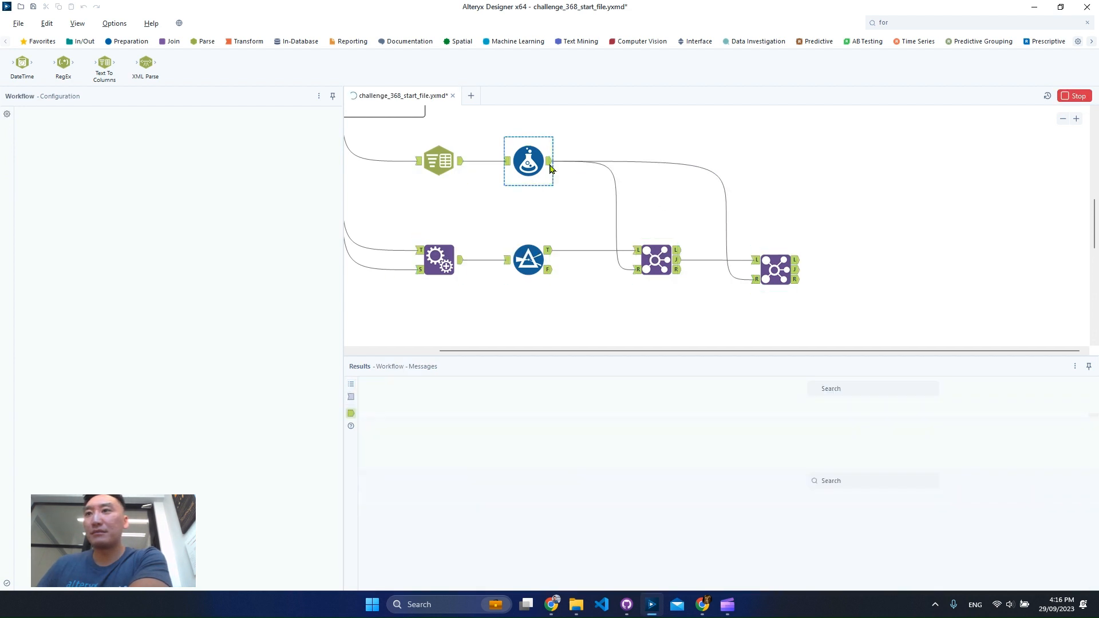
scroll(452, 510, down, 8)
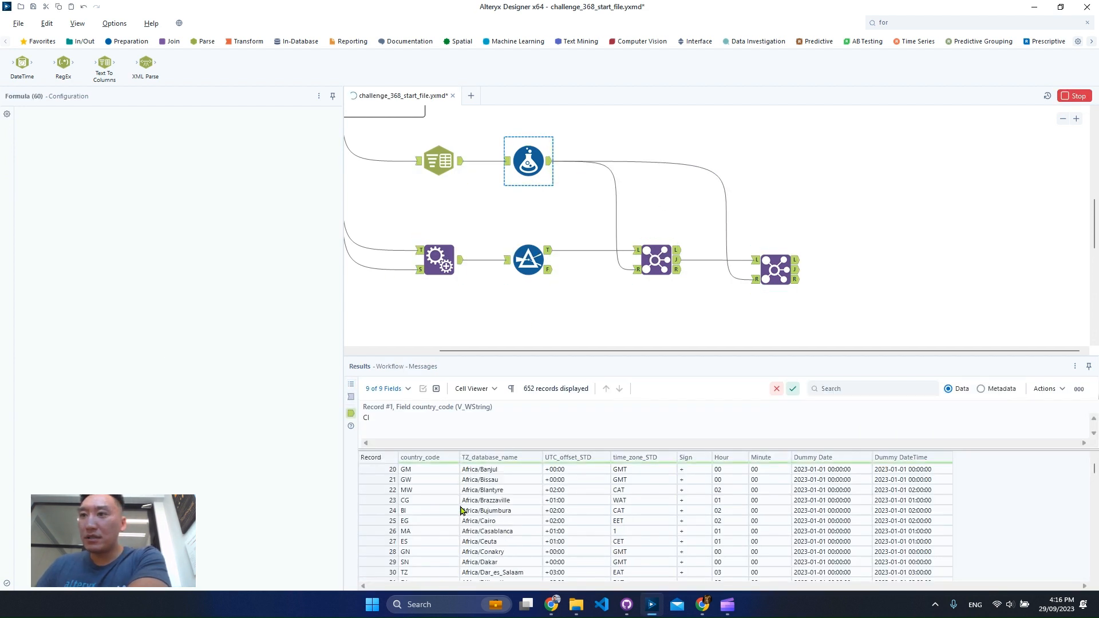
scroll(461, 510, up, 13)
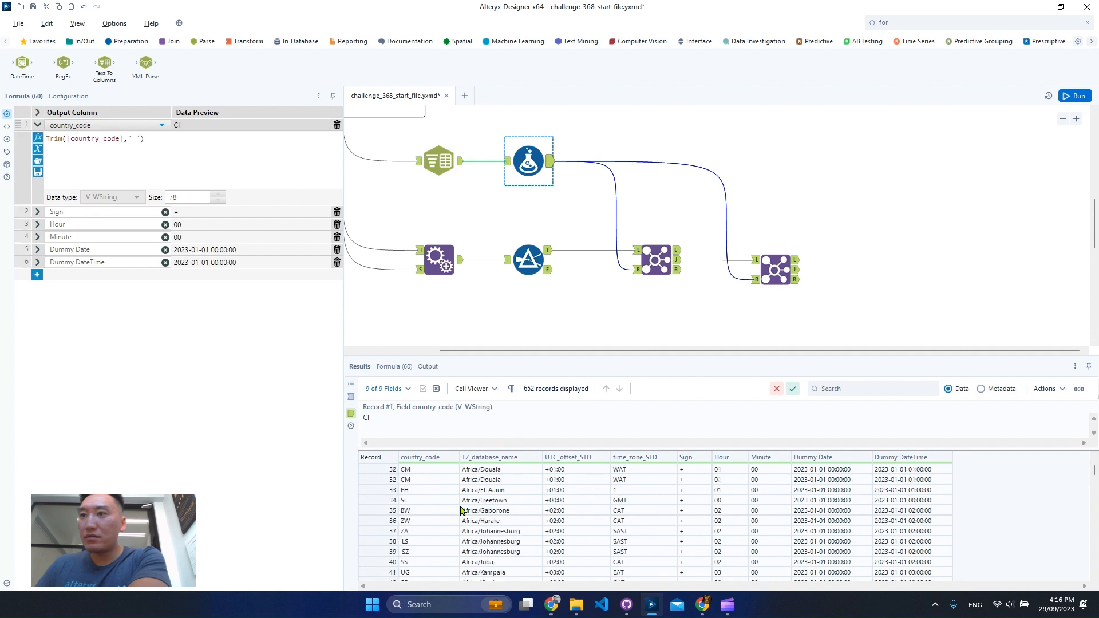
scroll(461, 509, down, 5)
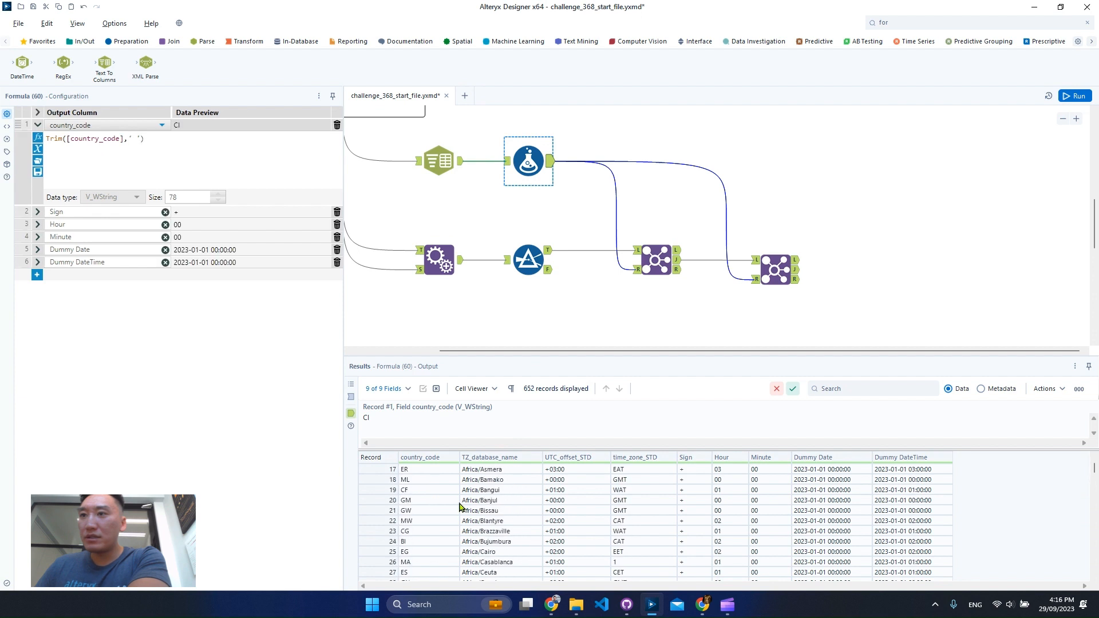
click(383, 467)
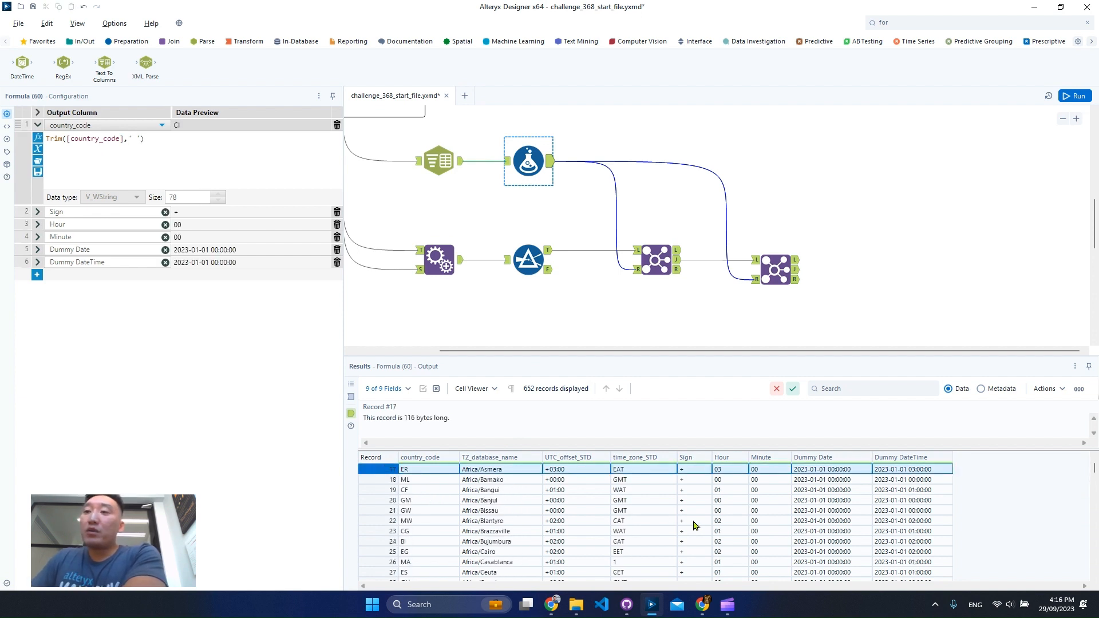
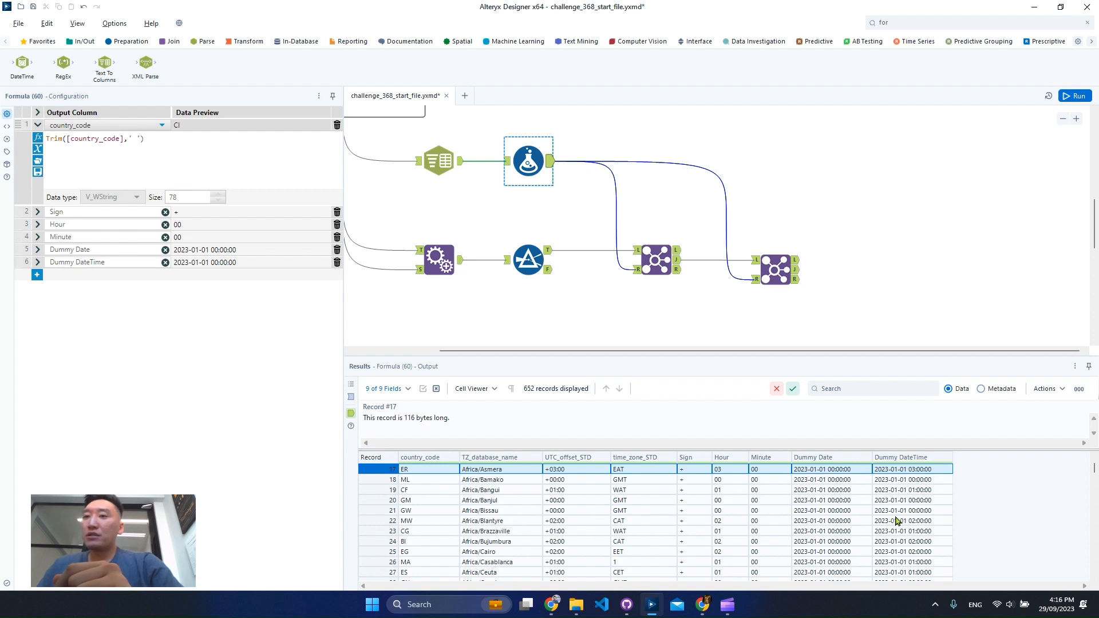
Step: Examine Dummy DateTime for the negative UTC offsets in the Formula output, starting with record 100
scroll(567, 517, down, 5)
scroll(542, 515, down, 20)
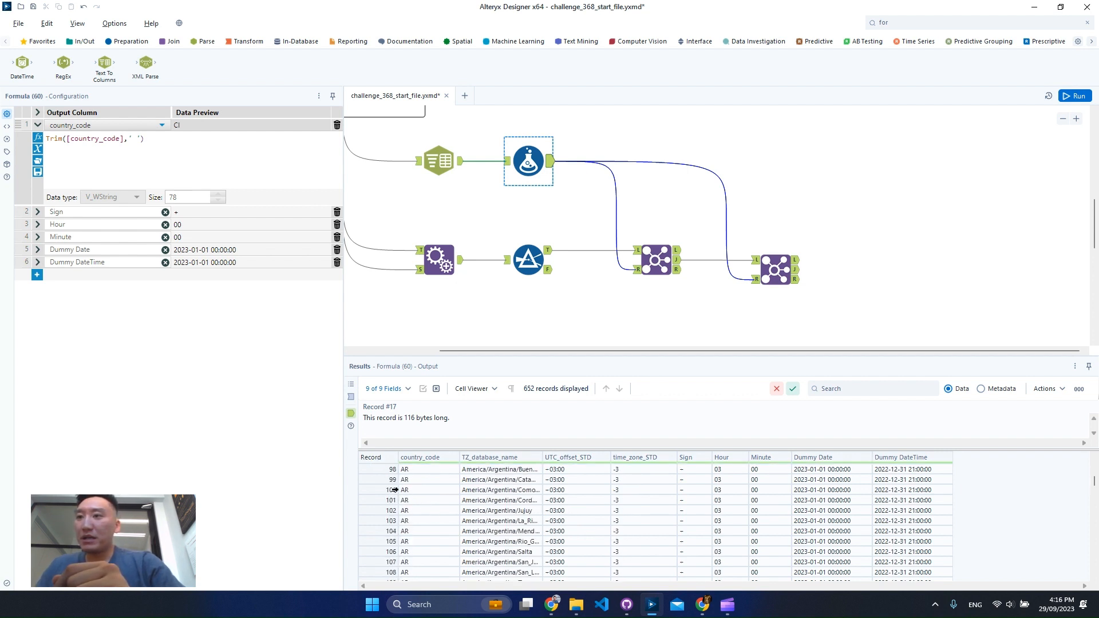
click(395, 490)
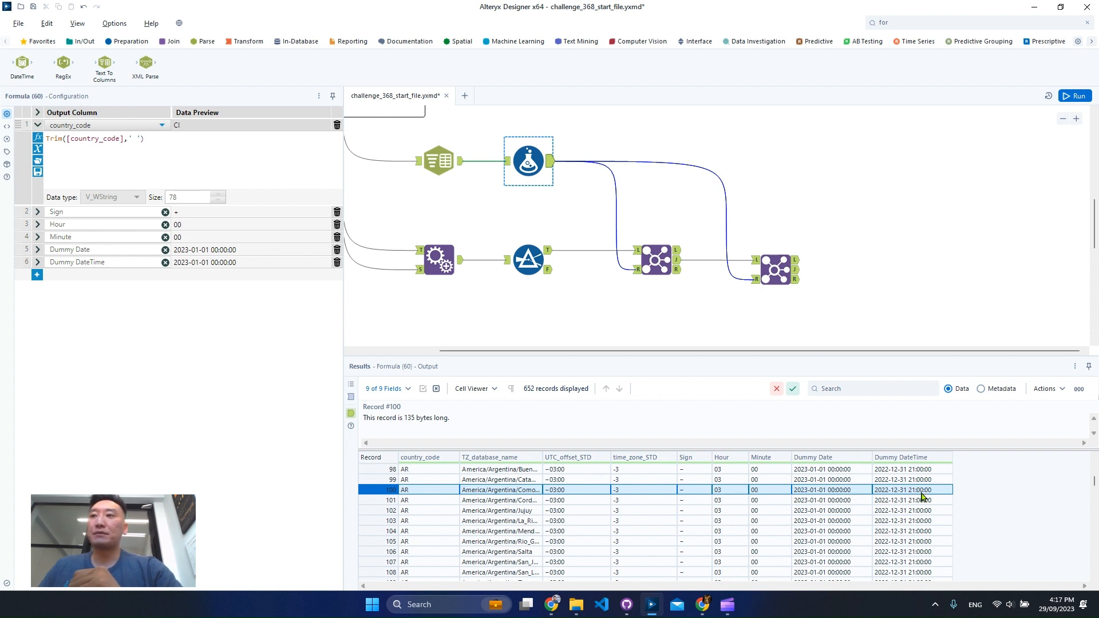
scroll(922, 495, down, 4)
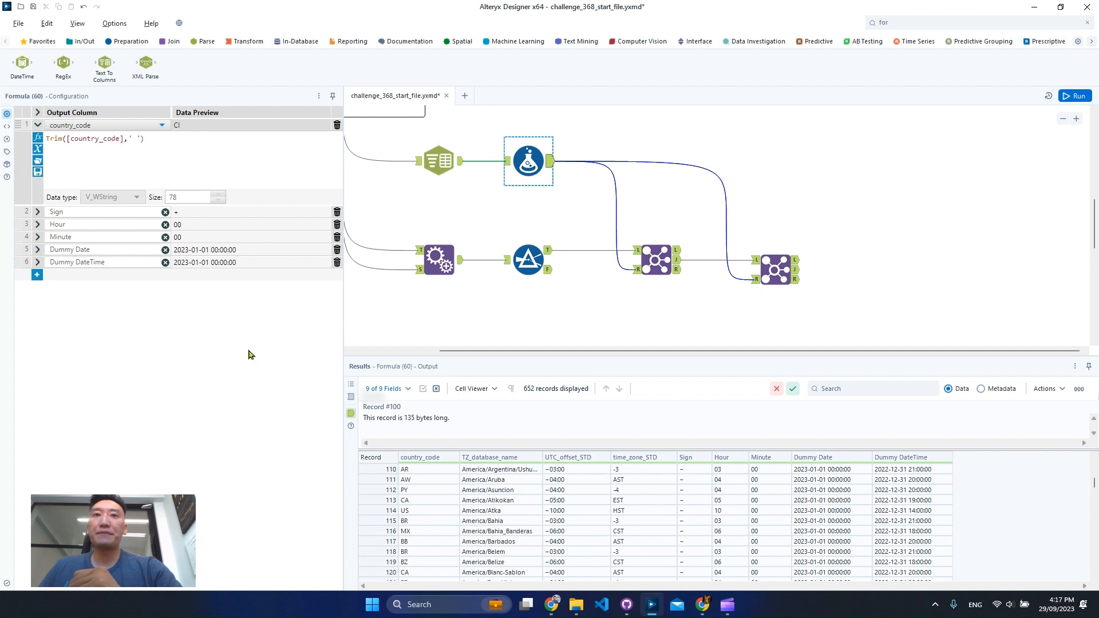
Step: Expand the Dummy DateTime expression and add another output column below it
click(38, 263)
click(37, 349)
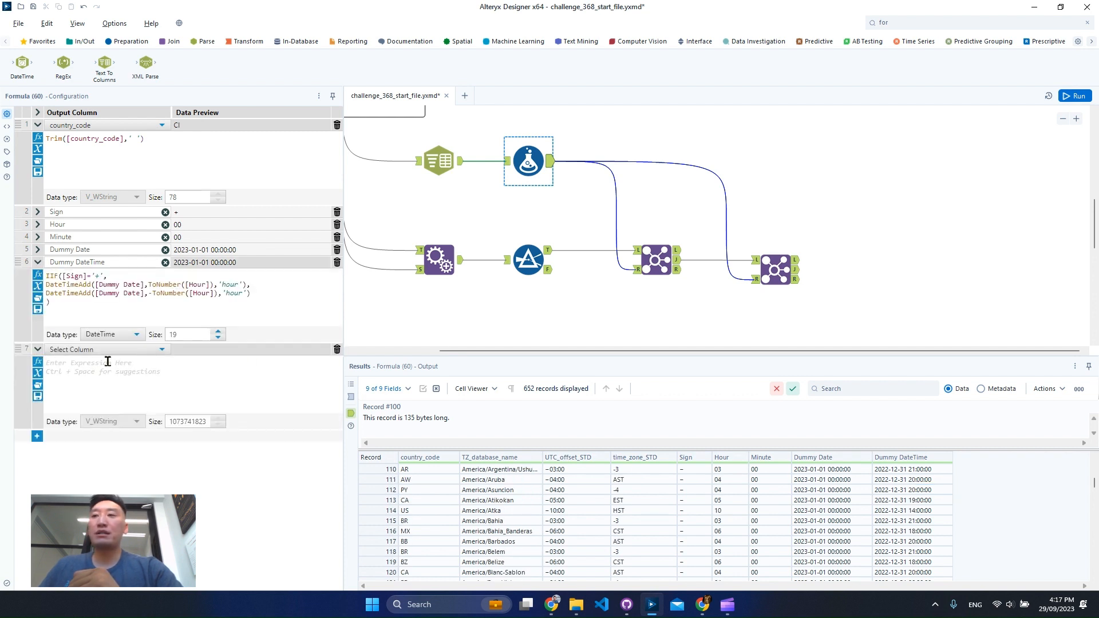
Step: Copy the Dummy DateTime hour expression into the new seventh expression and set that expression's output column to Dummy DateTime
click(72, 310)
key(ctrl+a)
key(ctrl+c)
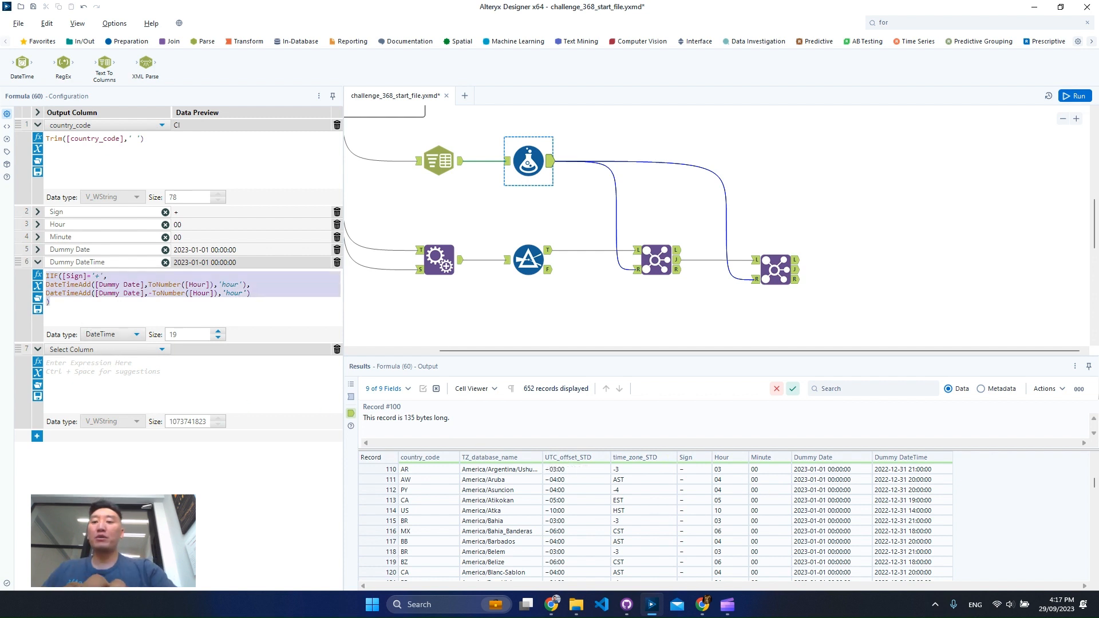
click(98, 350)
scroll(95, 435, down, 3)
click(100, 463)
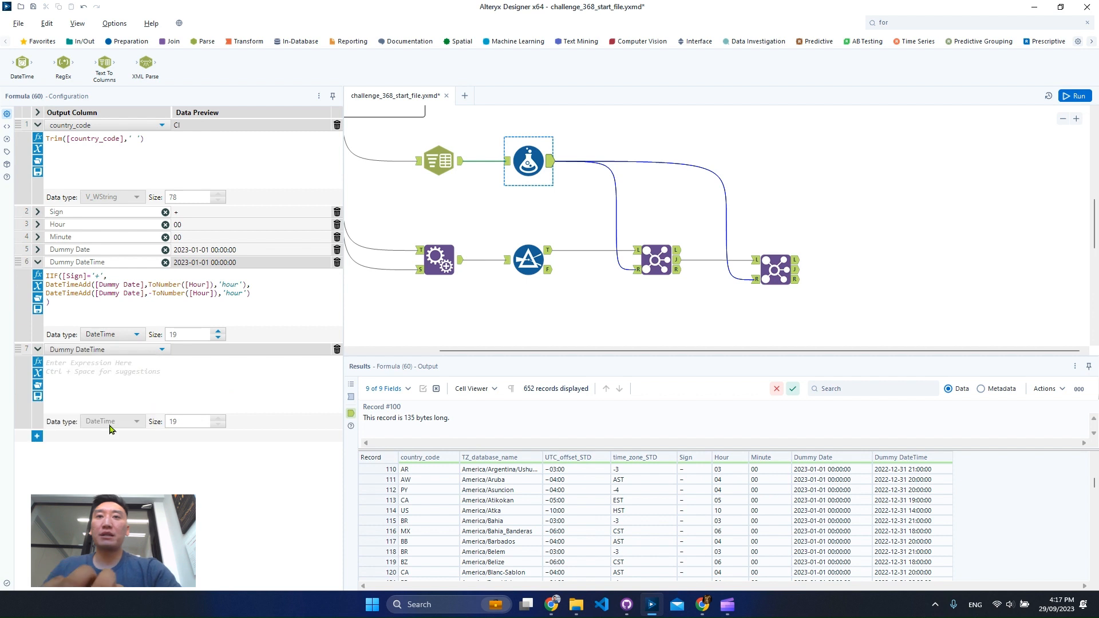
click(131, 390)
key(ctrl+v)
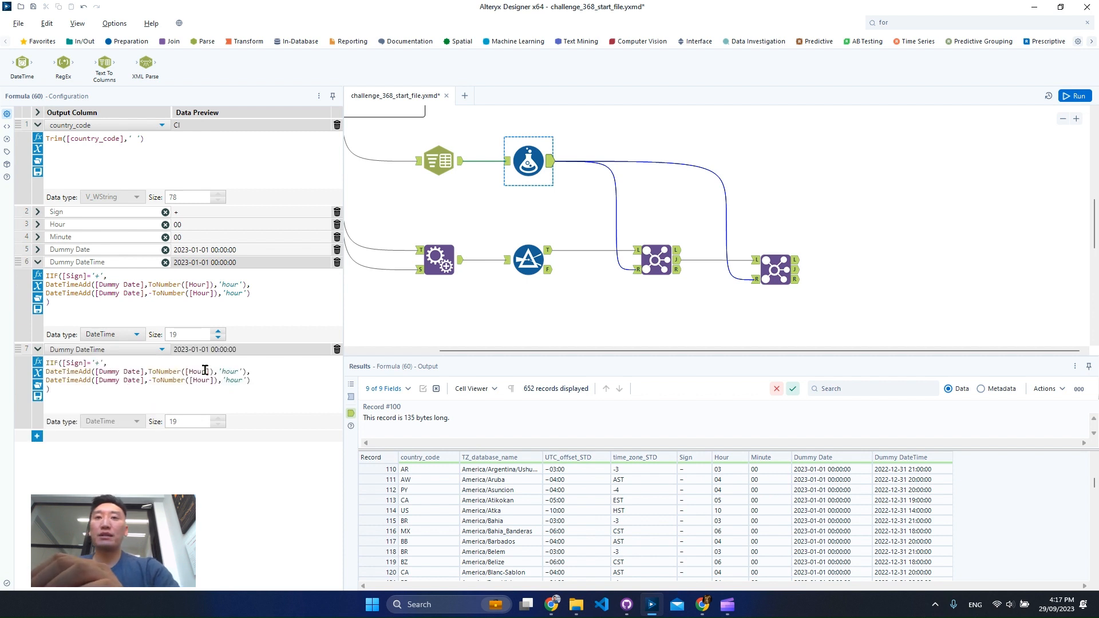
Step: Replace [Hour] with [Minute] in both DateTimeAdd calls of the seventh expression
double_click(196, 370)
text(min)
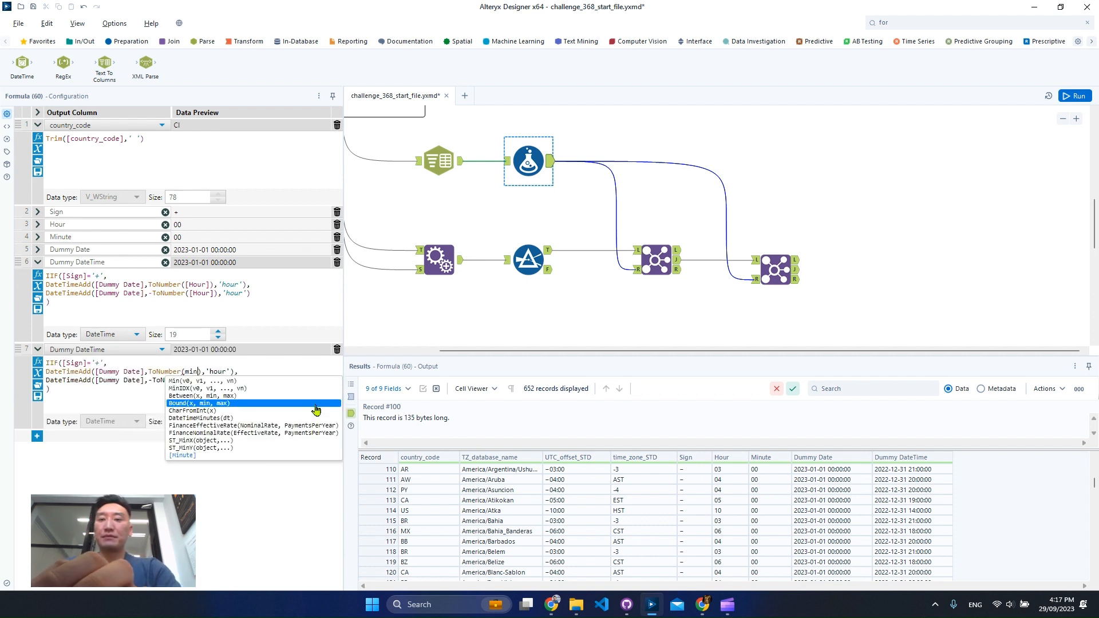
key(Up)
key(Up)
key(Up)
key(Up)
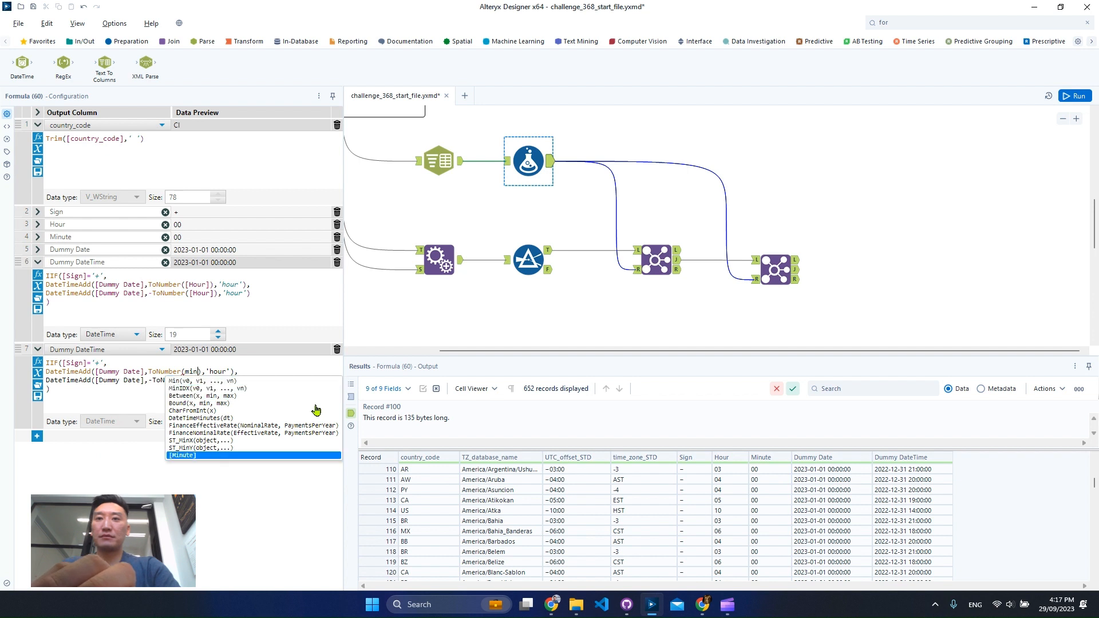
key(Return)
double_click(206, 381)
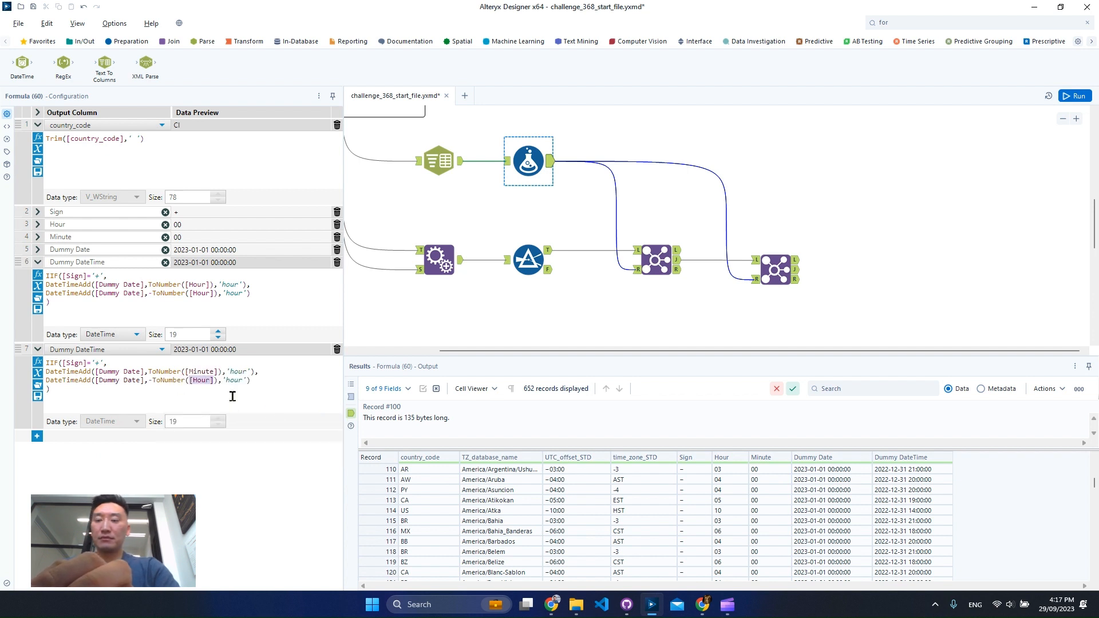
text(min)
key(Up)
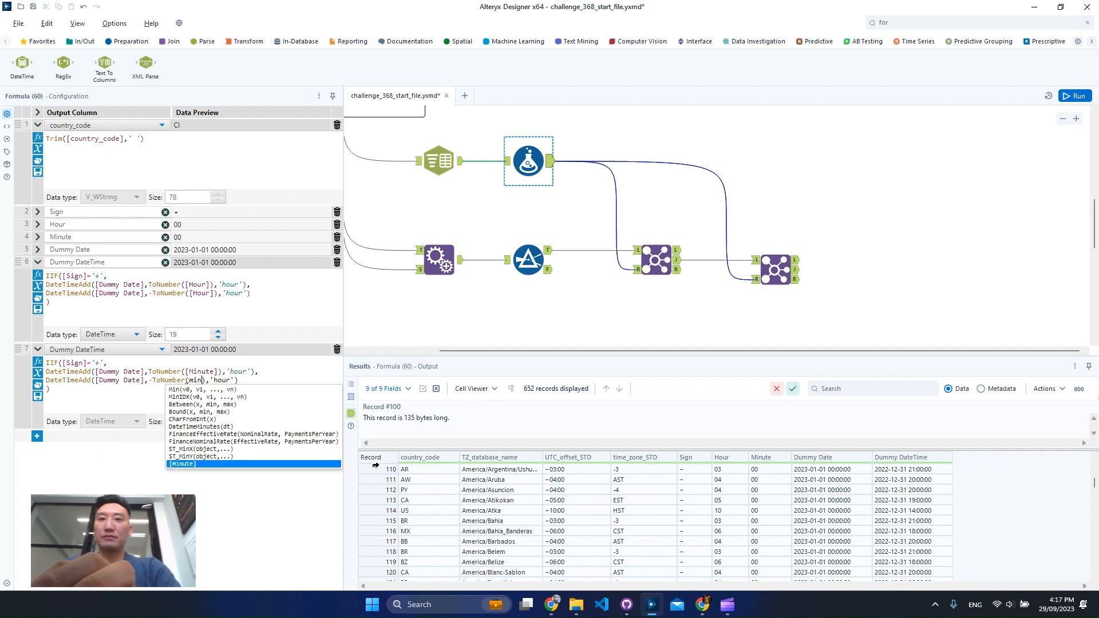
key(Return)
Step: Change the unit from 'hour' to 'minute' in both DateTimeAdd calls of the seventh expression
double_click(234, 371)
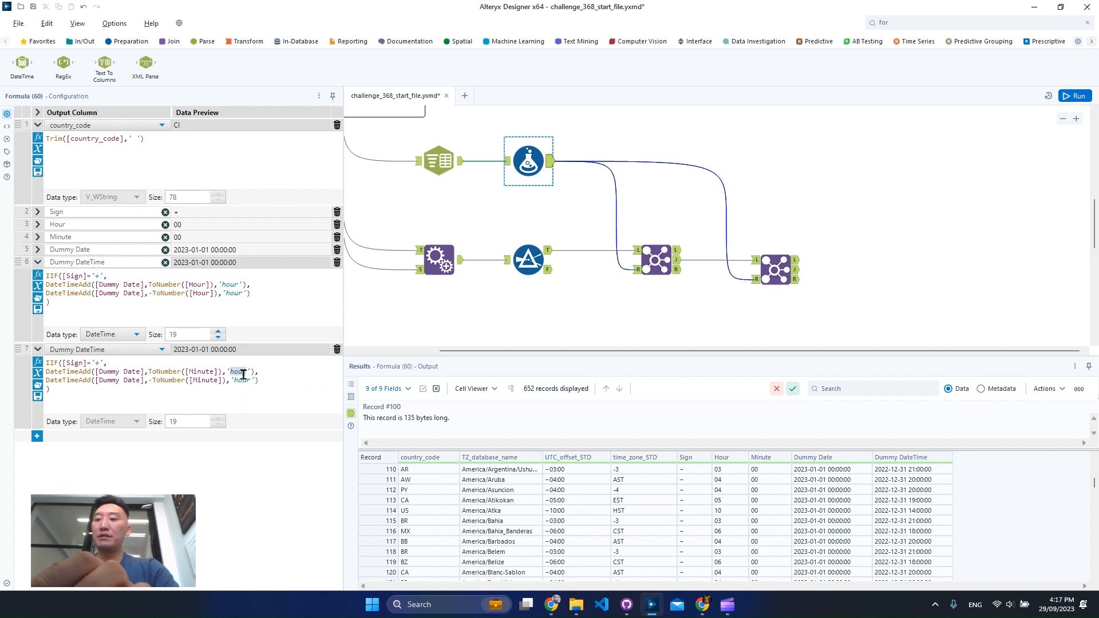
text(minute)
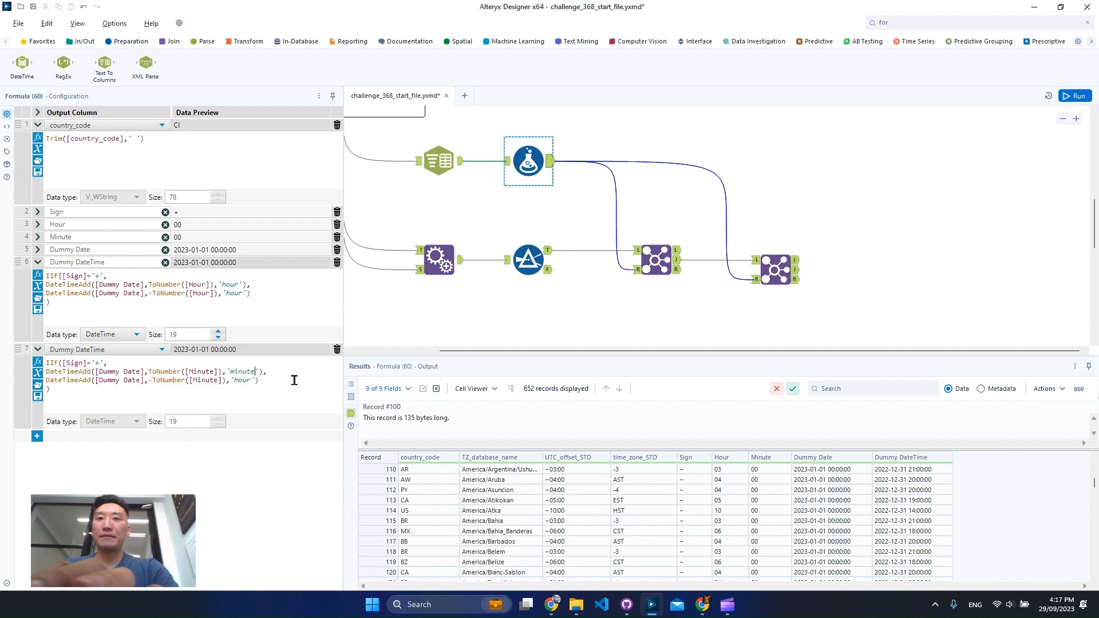
double_click(245, 381)
text(minute)
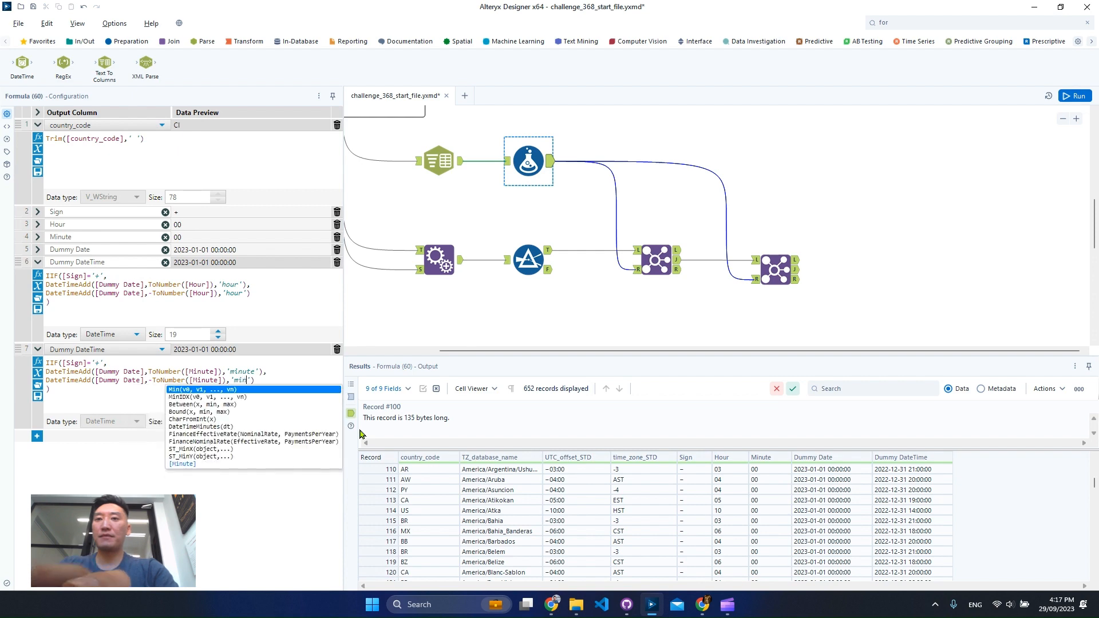
Step: Run the workflow and check the Dummy DateTime of the Asia/Calcutta record in the Formula output
key(ctrl+r)
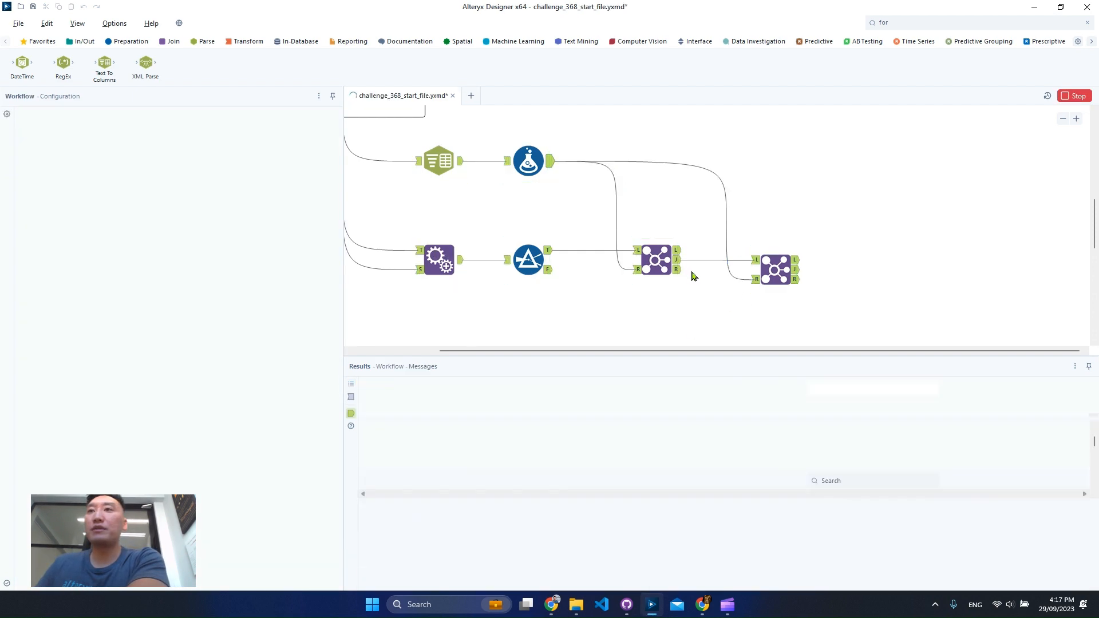
scroll(790, 538, down, 20)
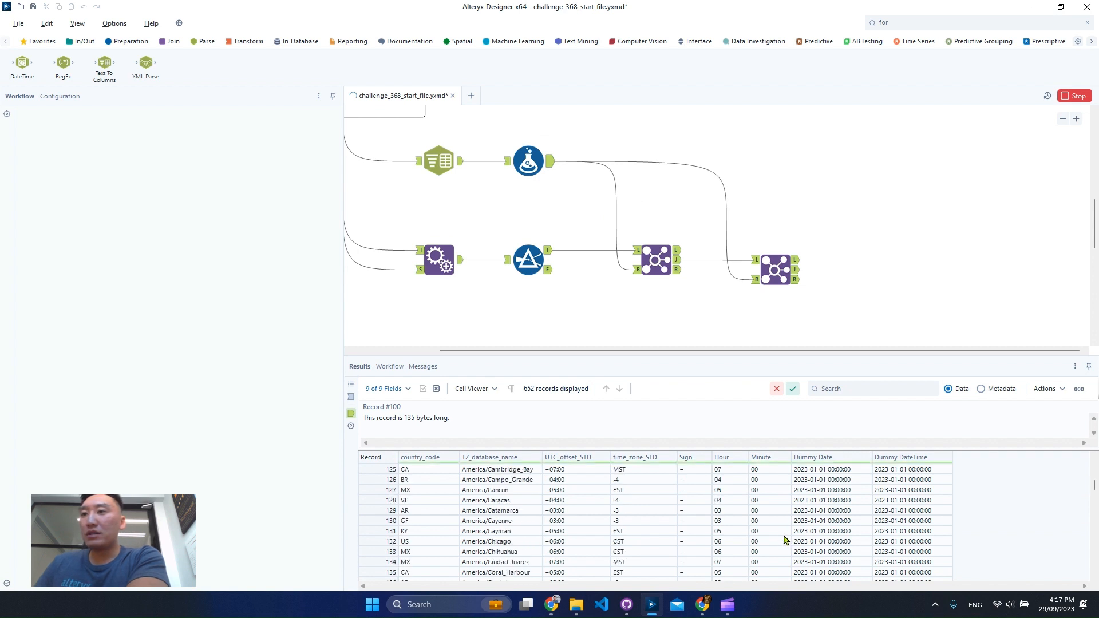
scroll(775, 530, down, 20)
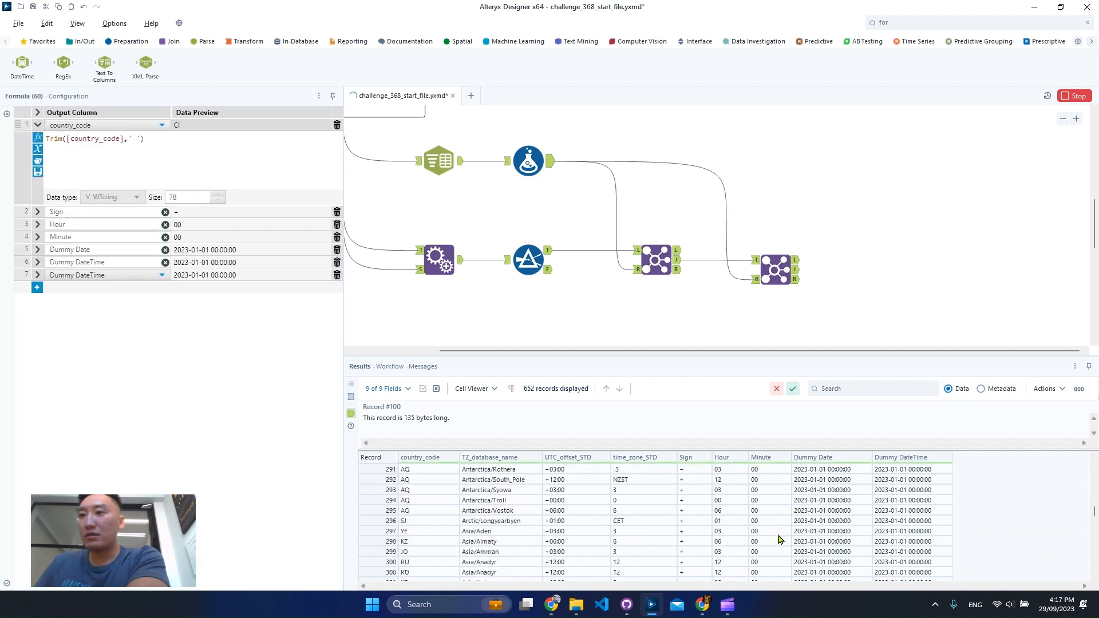
click(768, 480)
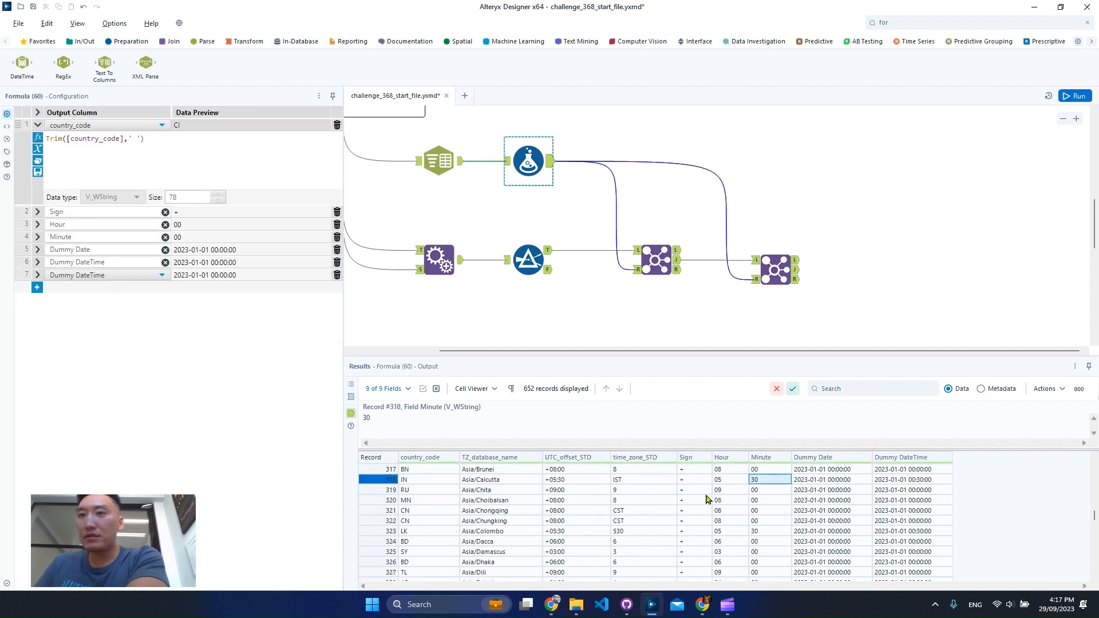
click(386, 480)
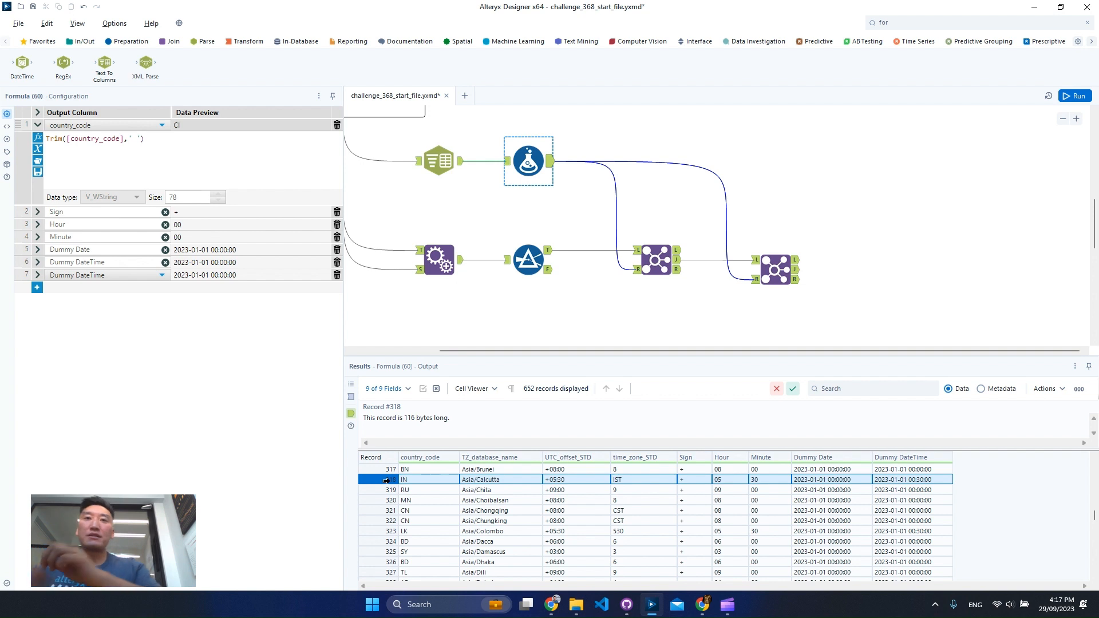
Step: Replace [Dummy Date] with [Dummy DateTime] in both DateTimeAdd calls of the seventh expression
click(37, 275)
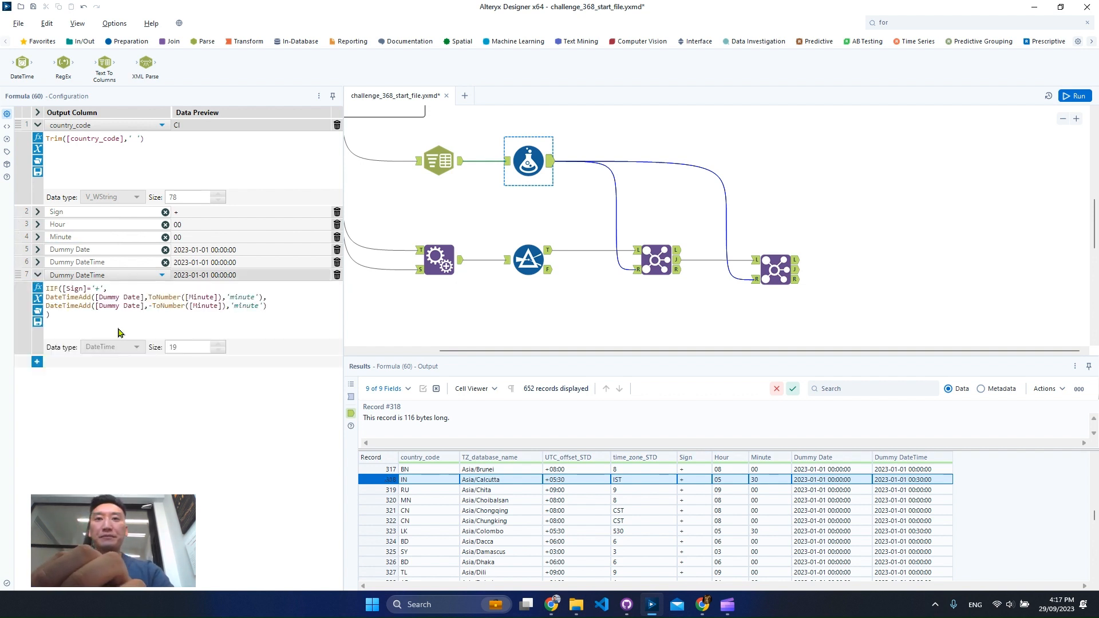
double_click(125, 297)
text(DateTime)
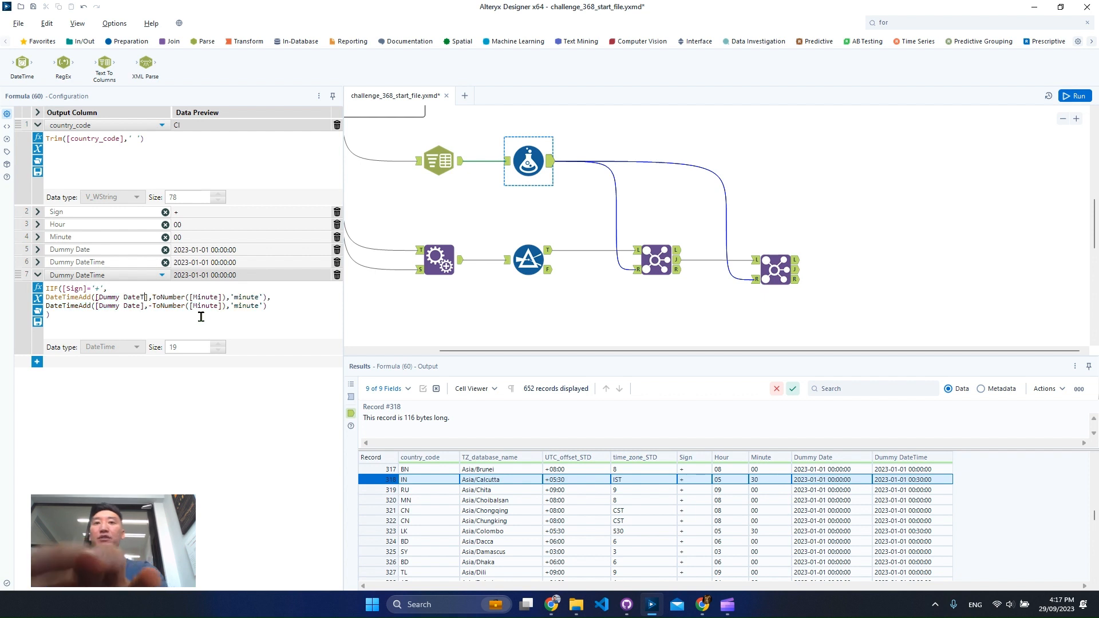
double_click(138, 306)
text(DateTime)
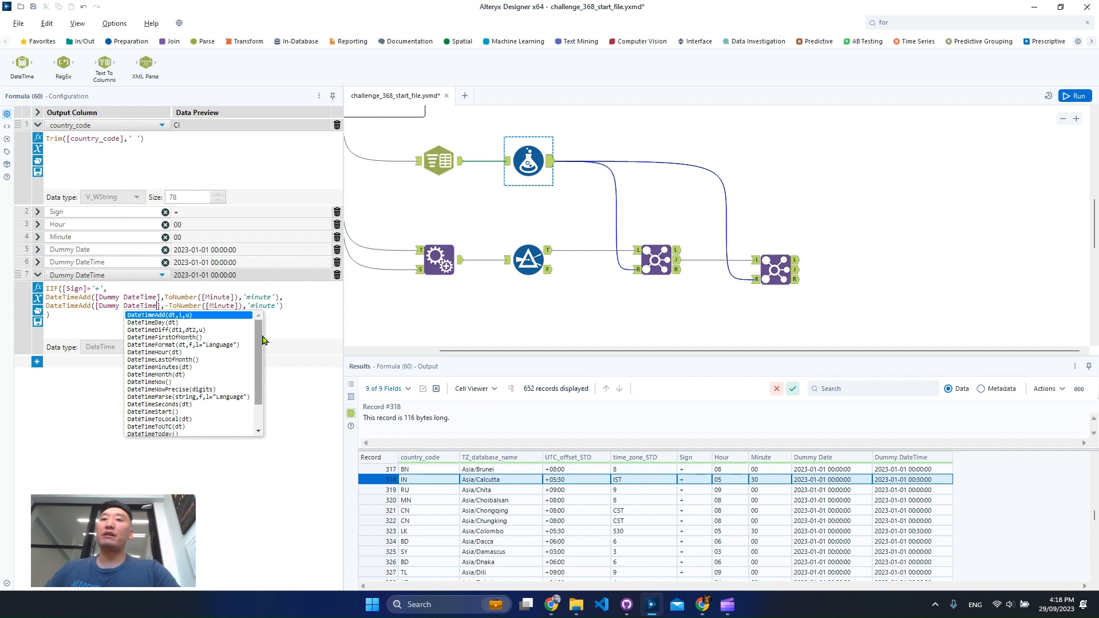
click(331, 314)
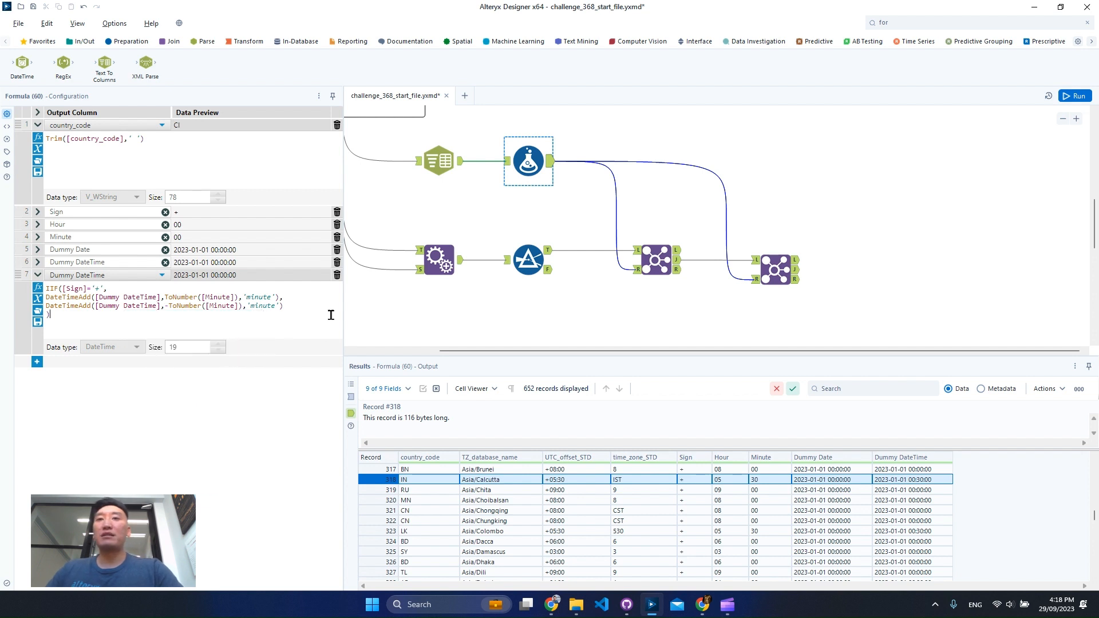
Step: Run the workflow again and display the Formula tool's output records
click(1079, 96)
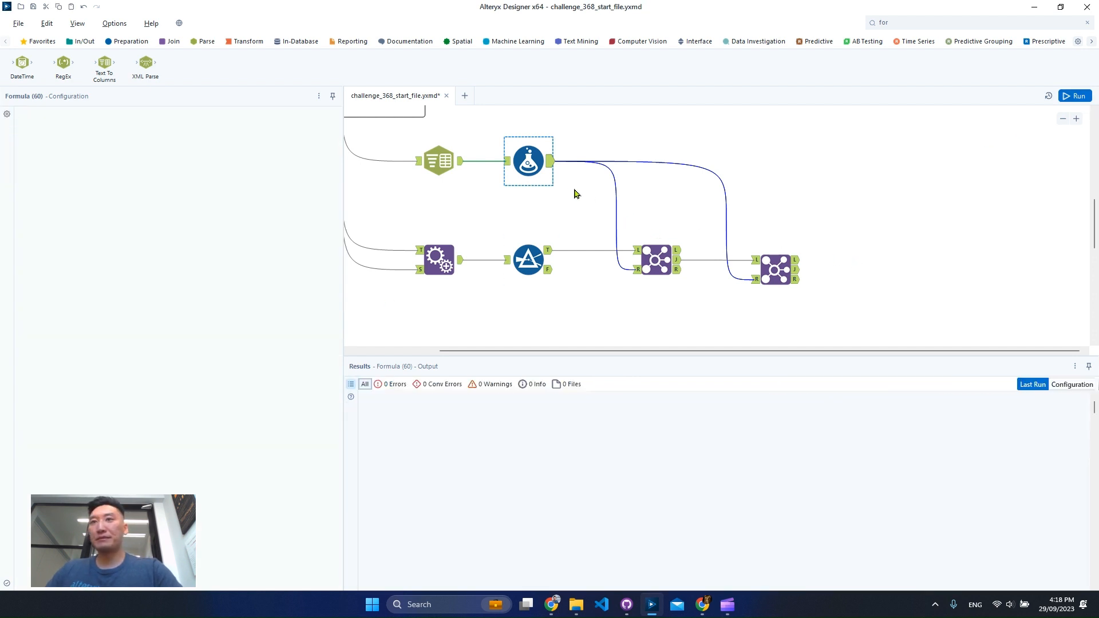
click(552, 166)
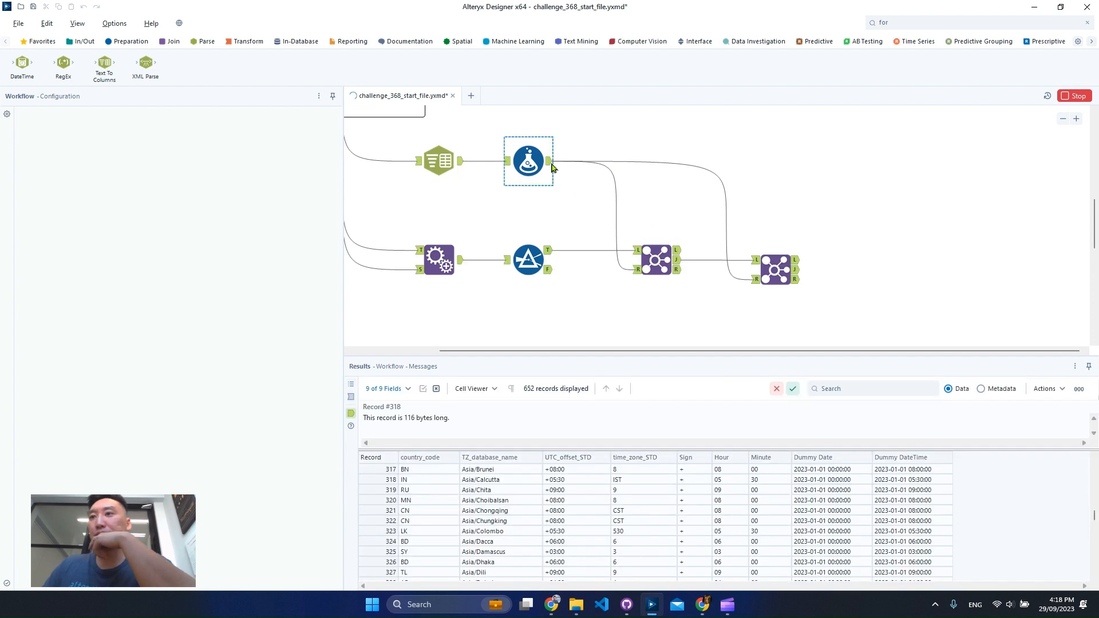
click(550, 170)
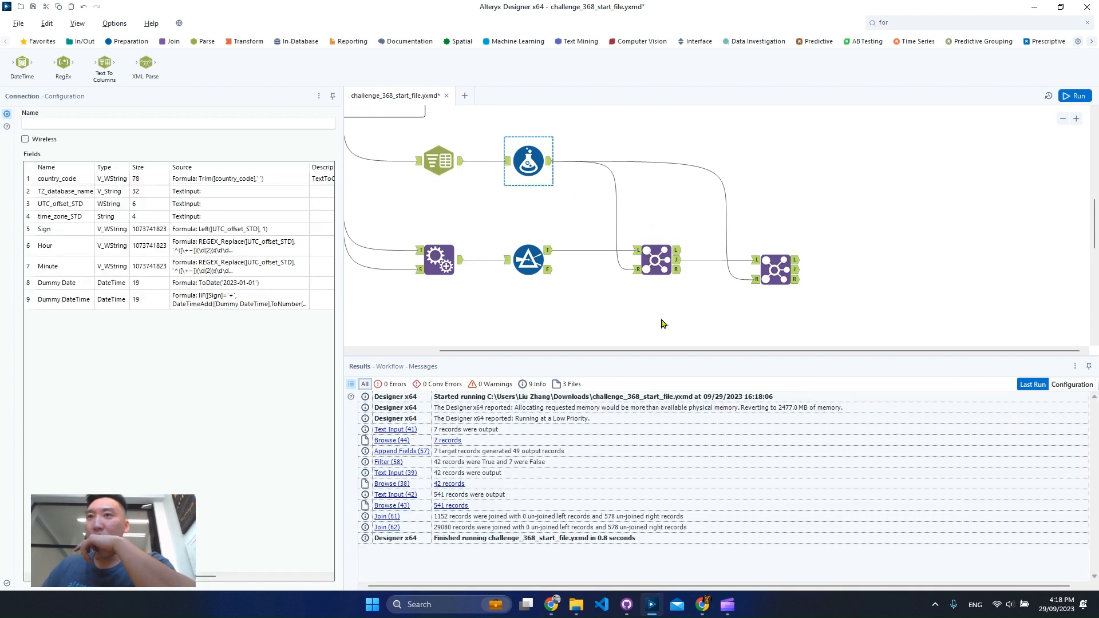
click(550, 162)
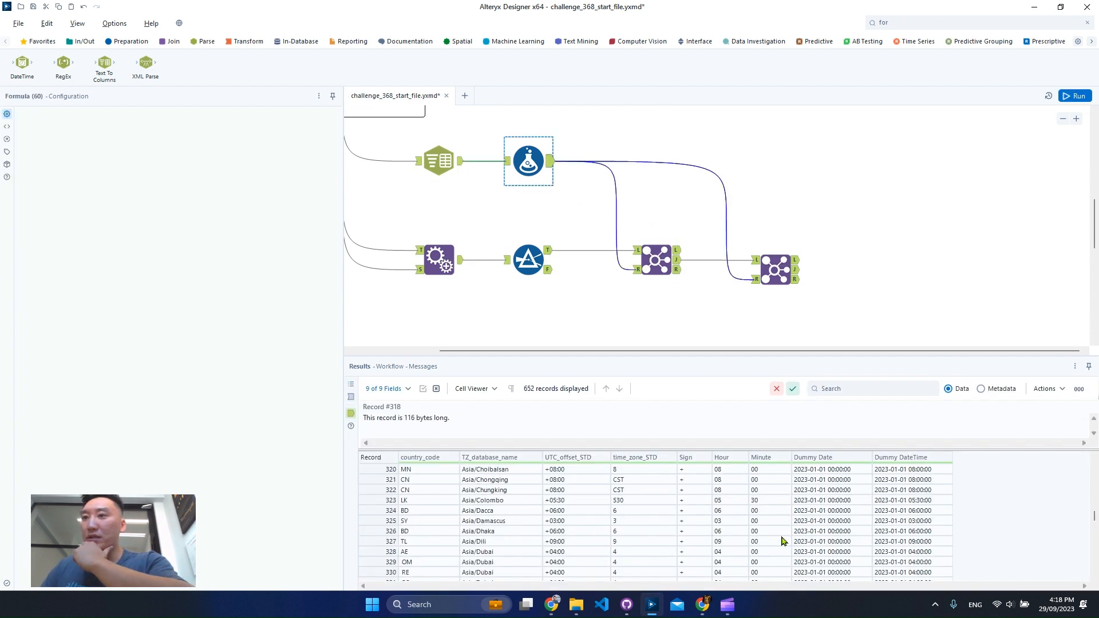
Step: Check the Dummy DateTime values of half-hour offset records, including Asia/Colombo and Canada/Newfoundland
click(767, 503)
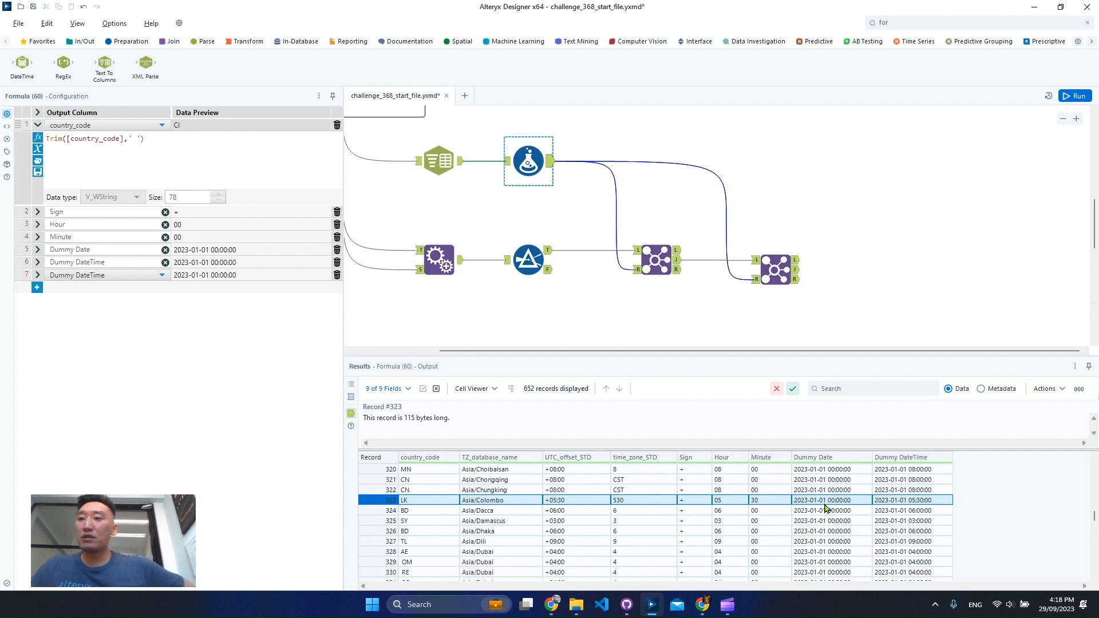
scroll(825, 508, down, 20)
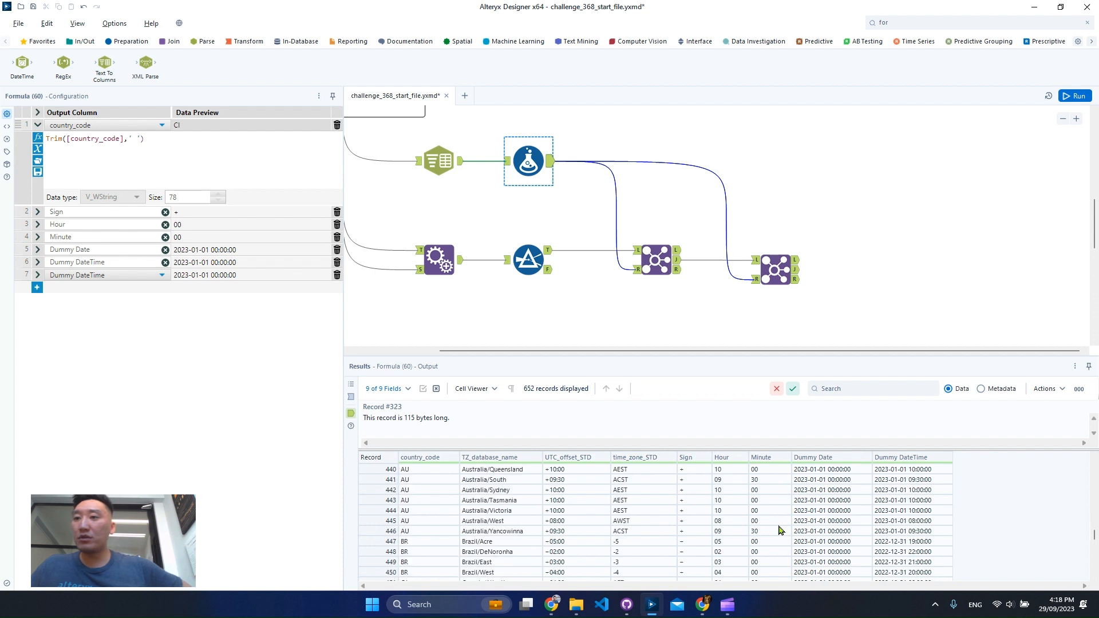
scroll(778, 530, down, 2)
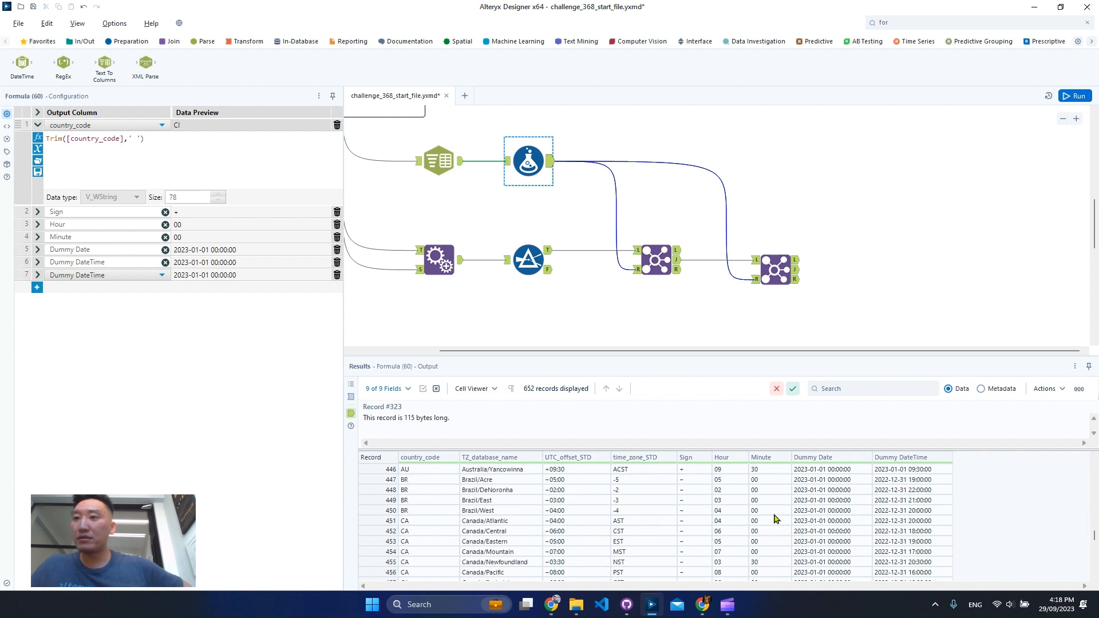
scroll(776, 504, down, 2)
click(771, 501)
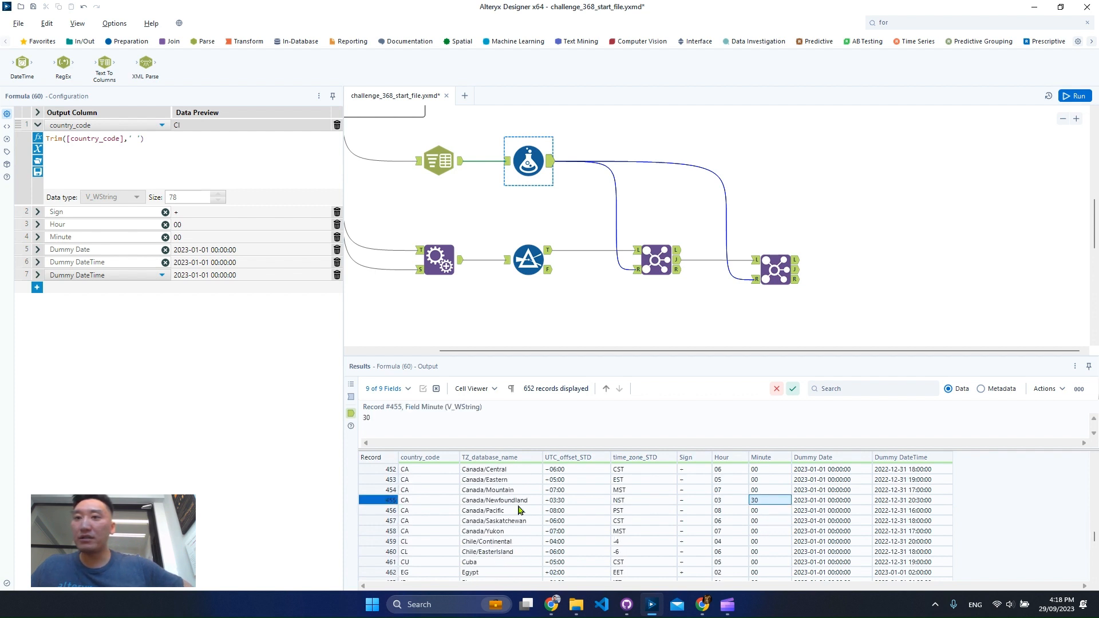
click(389, 499)
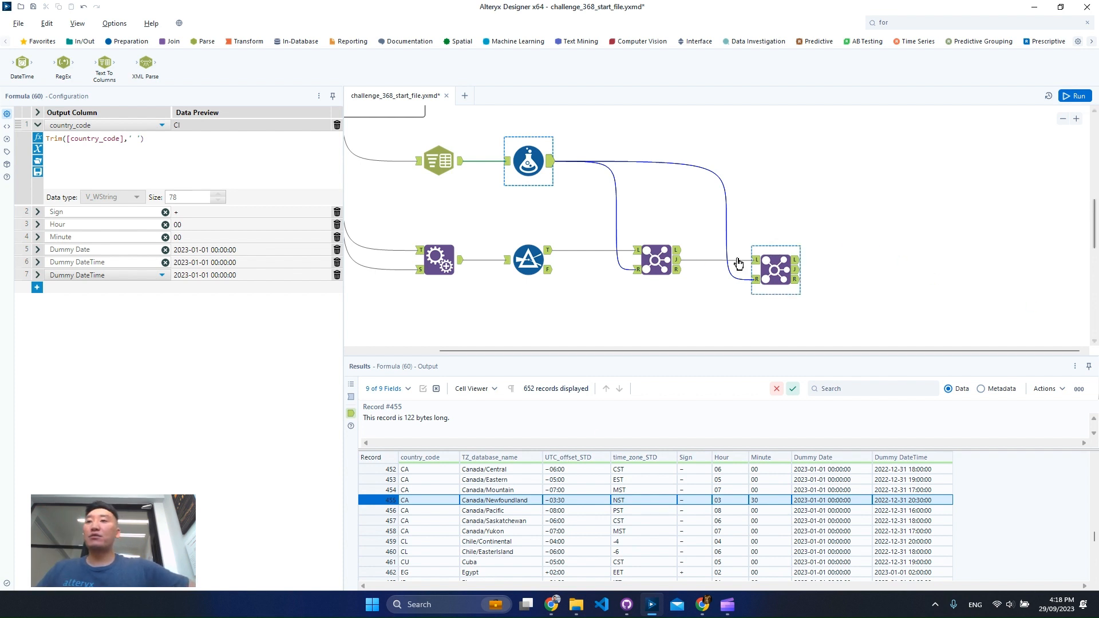
Step: Exclude the Sign, Hour, Minute and Dummy Date fields from the output of the first Join tool
click(655, 254)
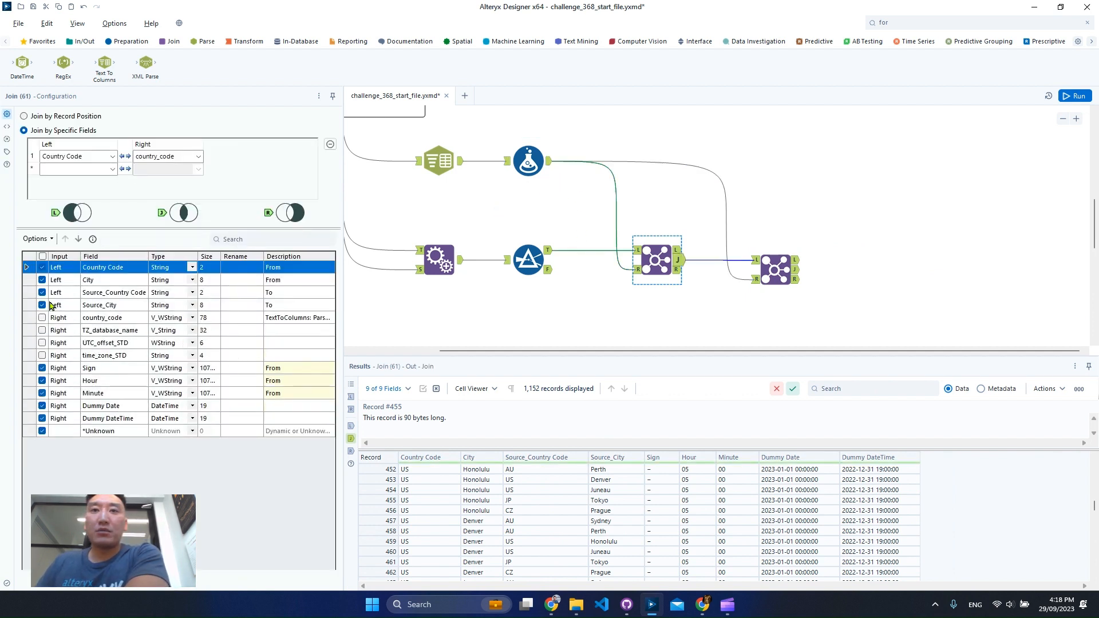
click(42, 368)
click(42, 381)
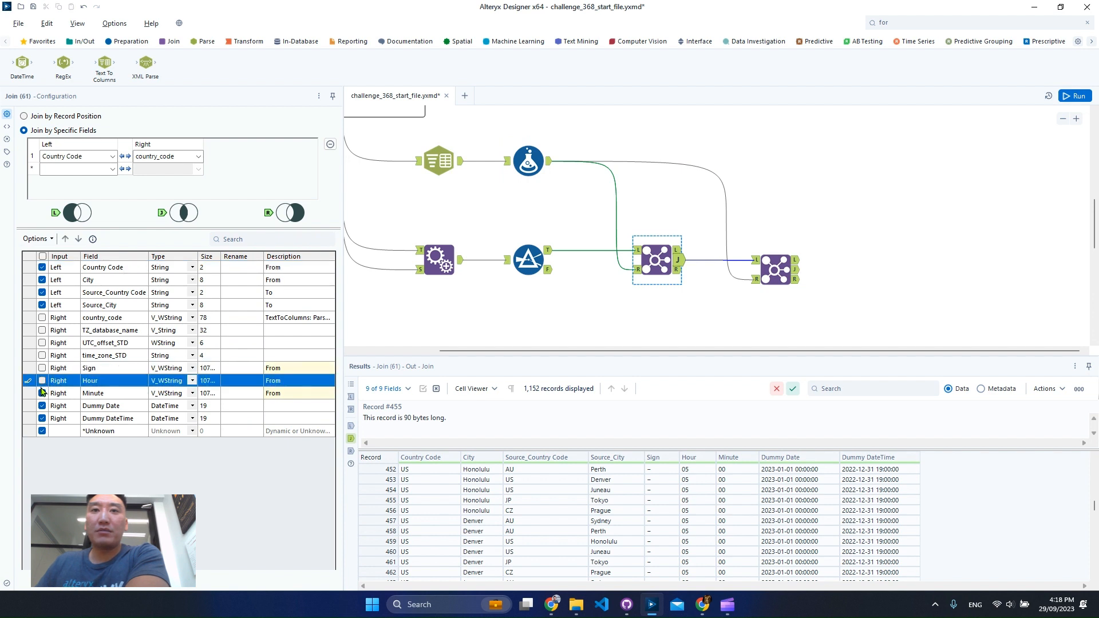
click(41, 393)
click(43, 406)
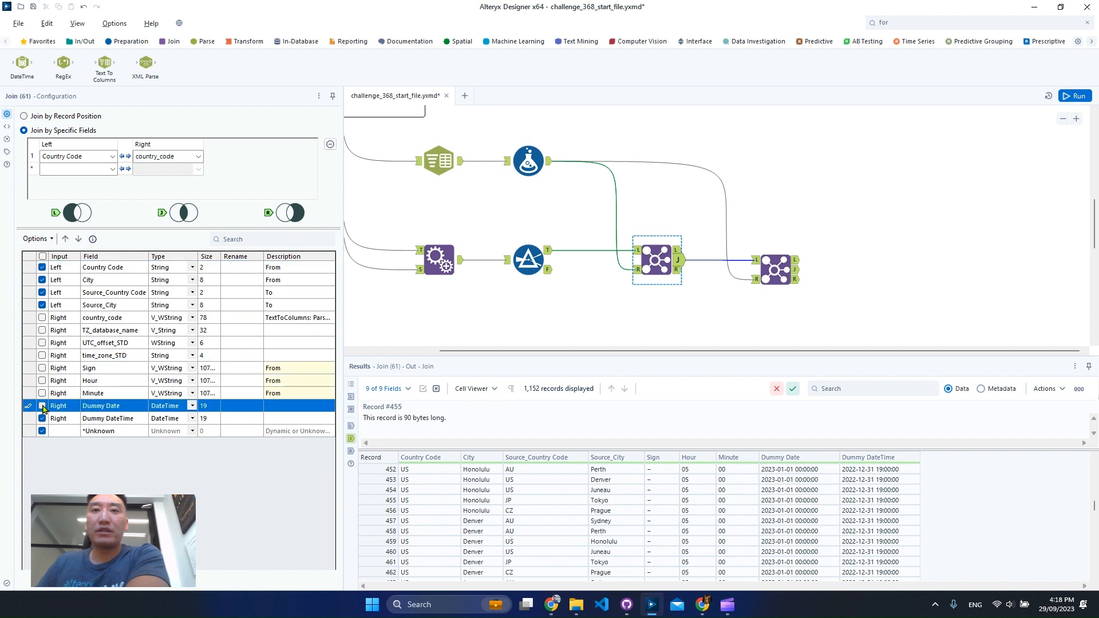
Step: Move Dummy DateTime directly below City in the first Join's field list and set its description to From
click(82, 421)
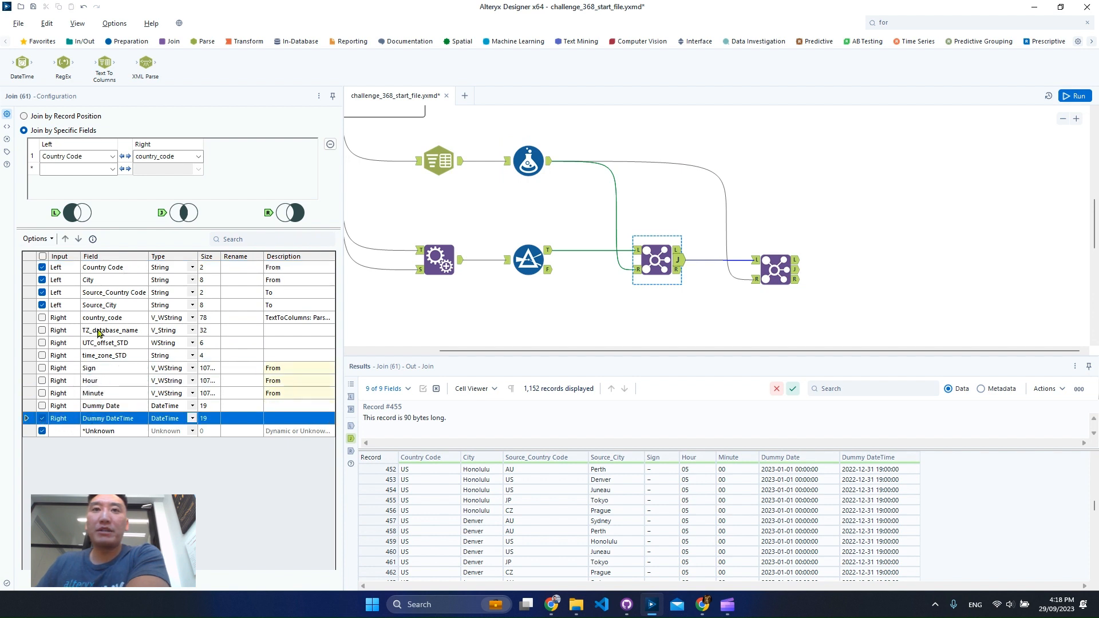
click(65, 239)
click(65, 238)
click(65, 239)
click(64, 239)
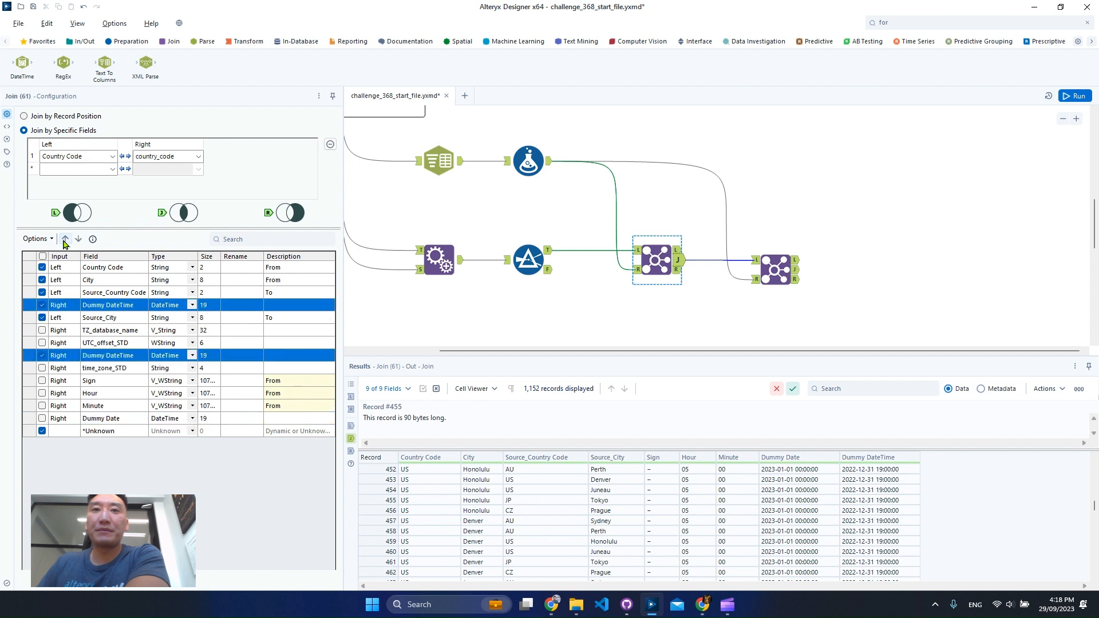
click(65, 239)
click(293, 292)
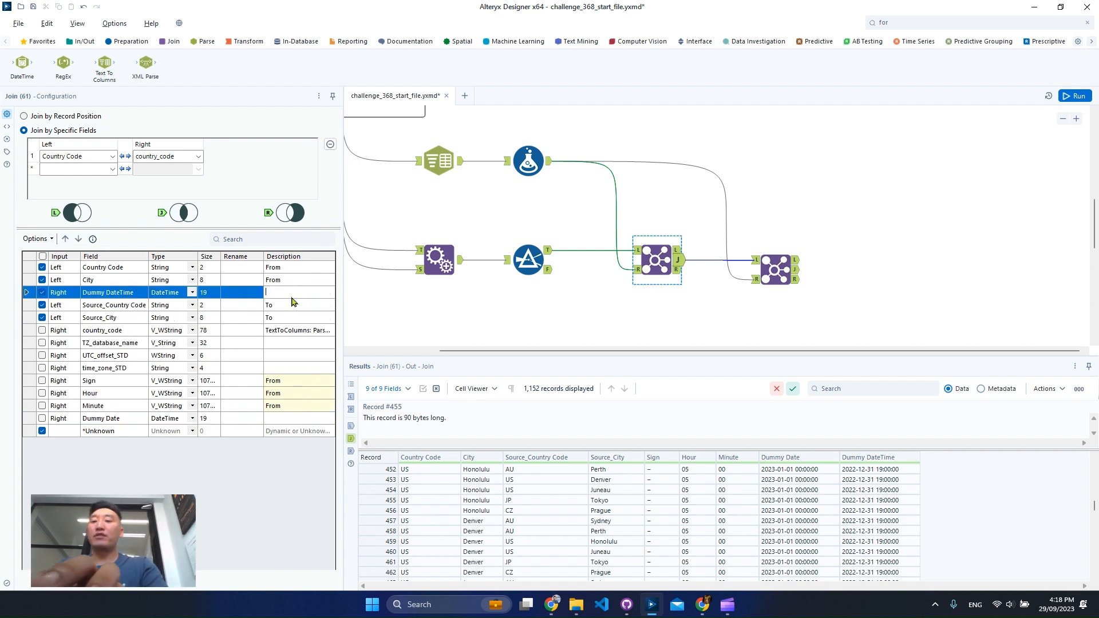
text(From)
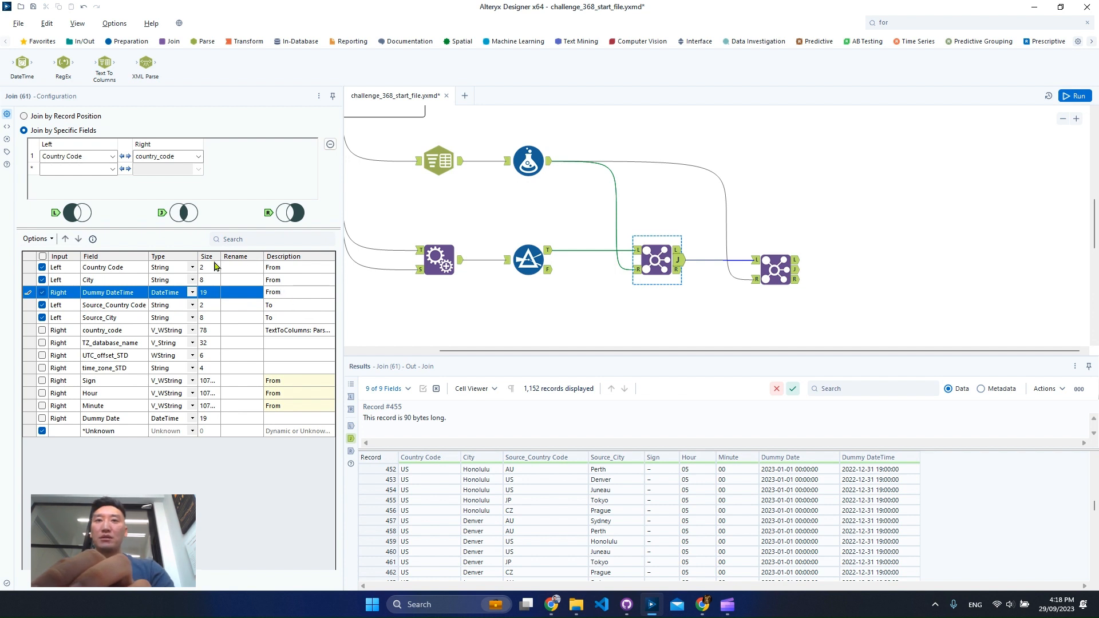
click(255, 292)
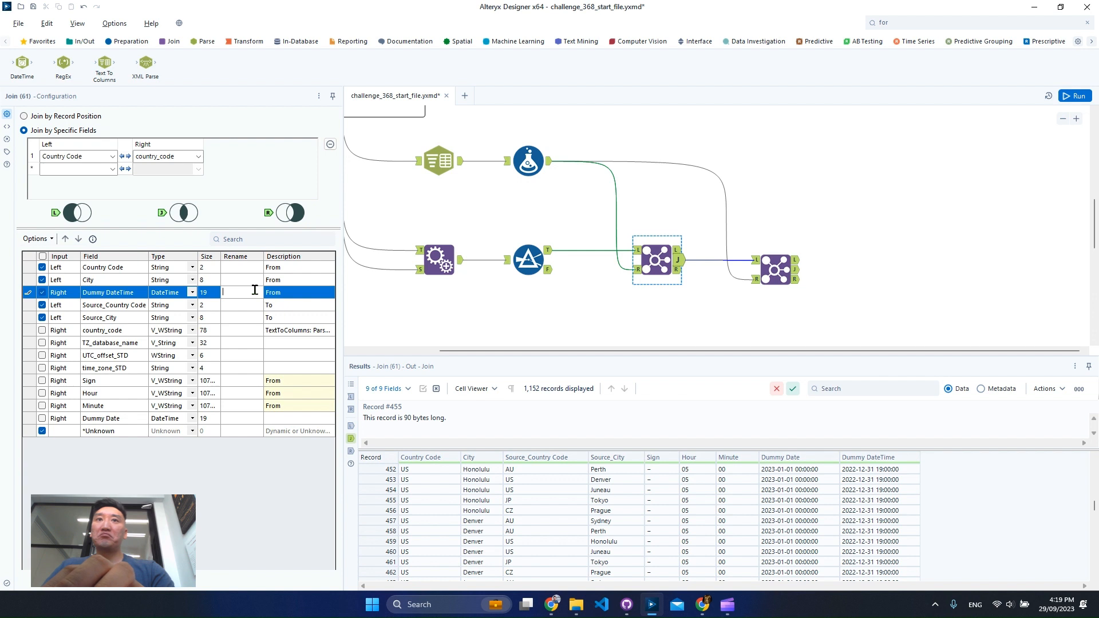
text(Ref)
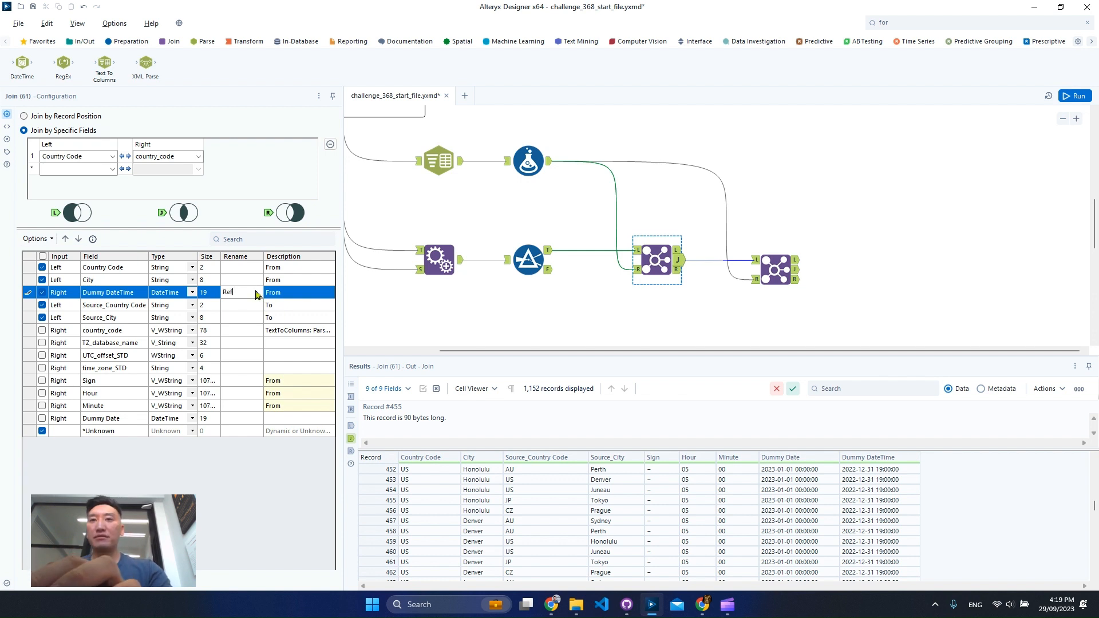
text( Date)
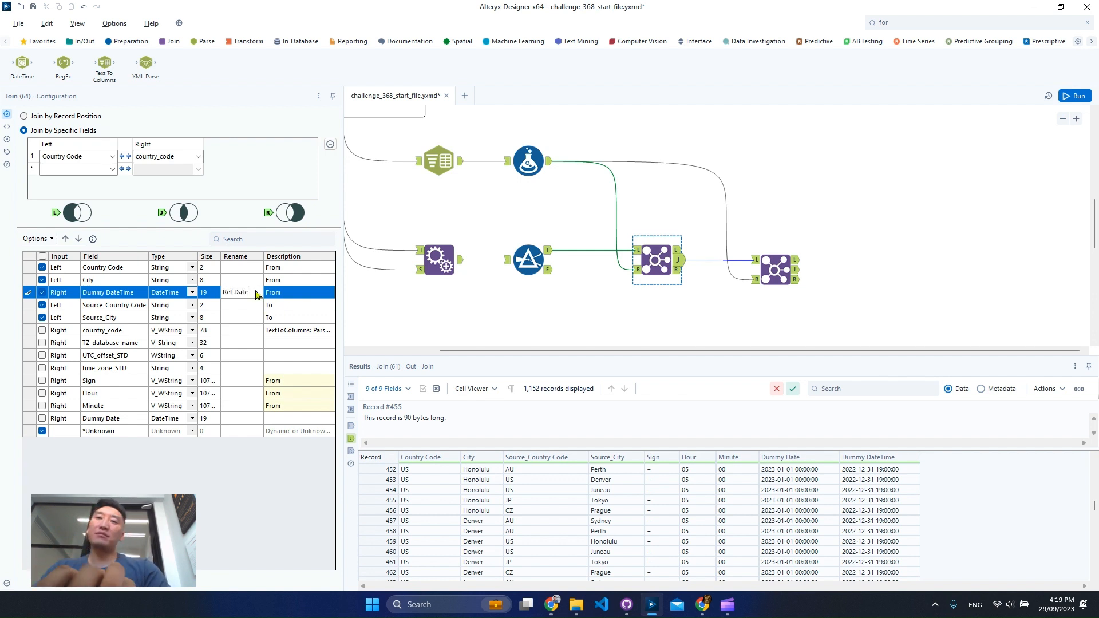
key(ctrl+a)
key(BackSpace)
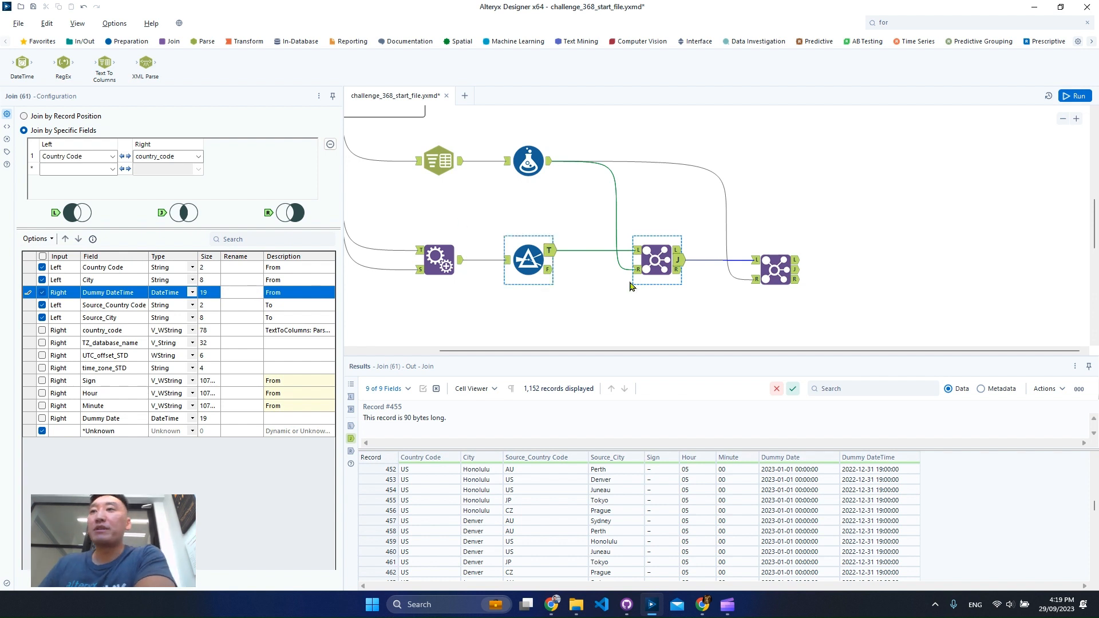
Step: Remove the missing fields from the second Join's field list and exclude Sign, Hour, Minute and Dummy Date from its output
click(778, 269)
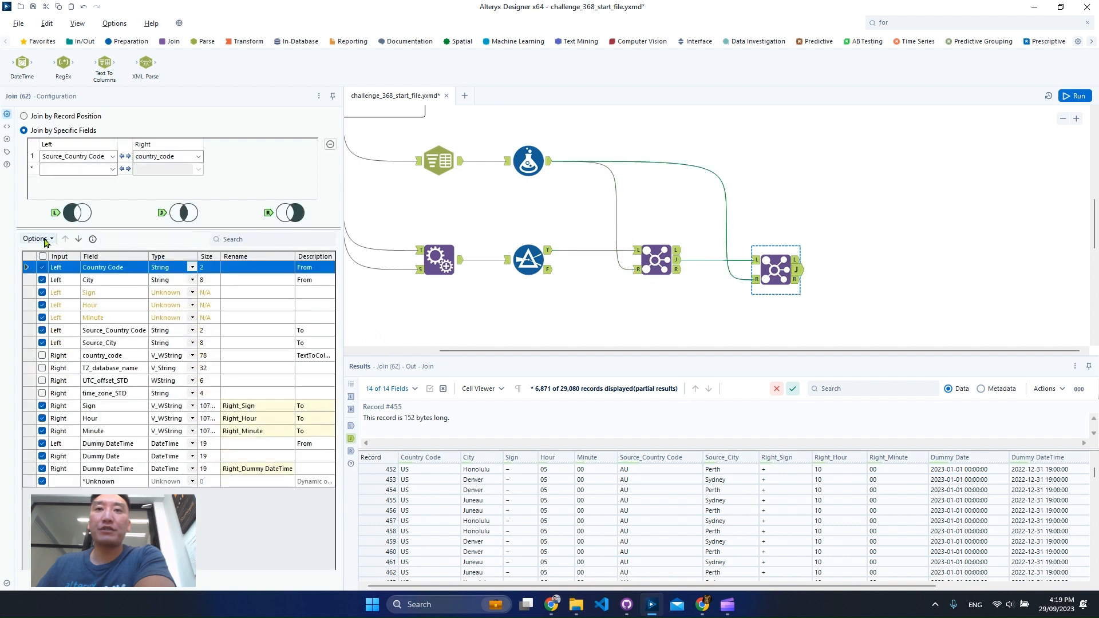
click(45, 239)
click(95, 422)
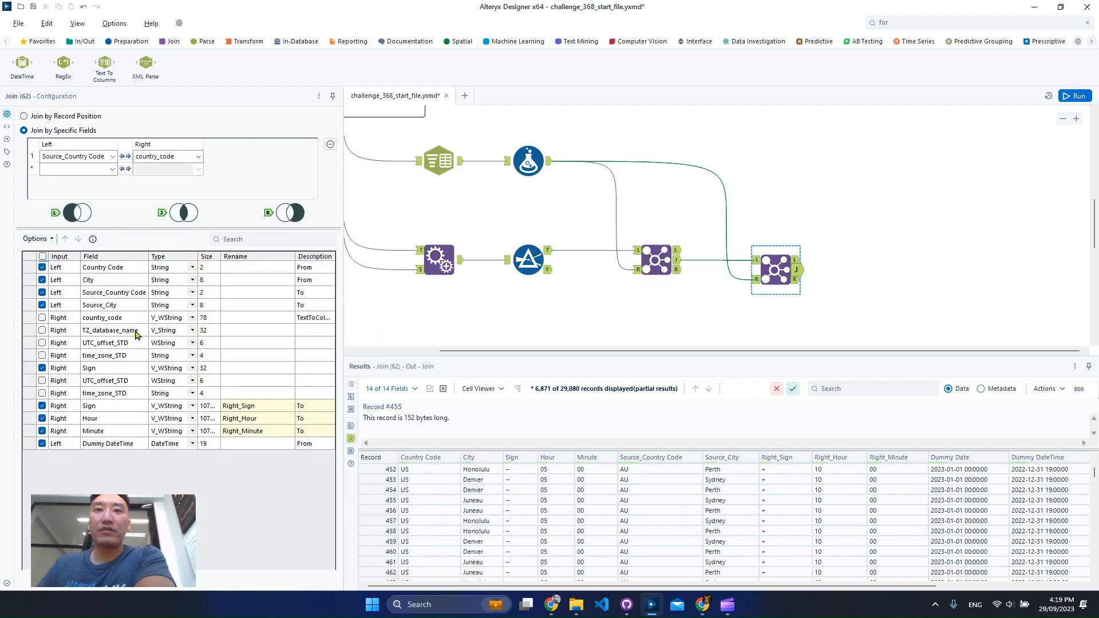
click(42, 368)
click(41, 380)
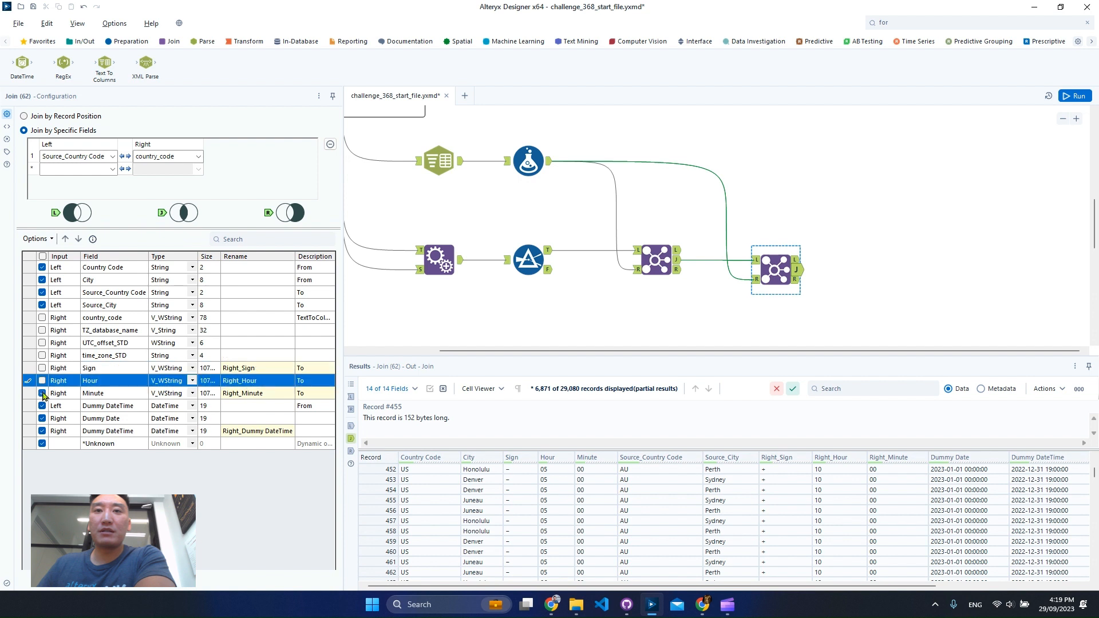
click(42, 393)
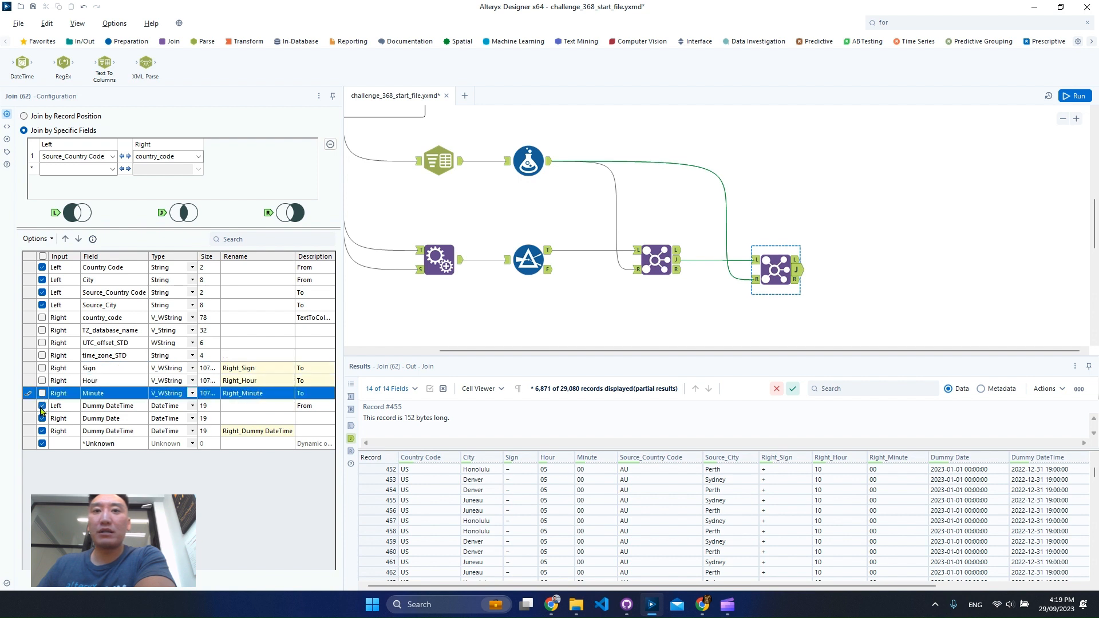
click(41, 419)
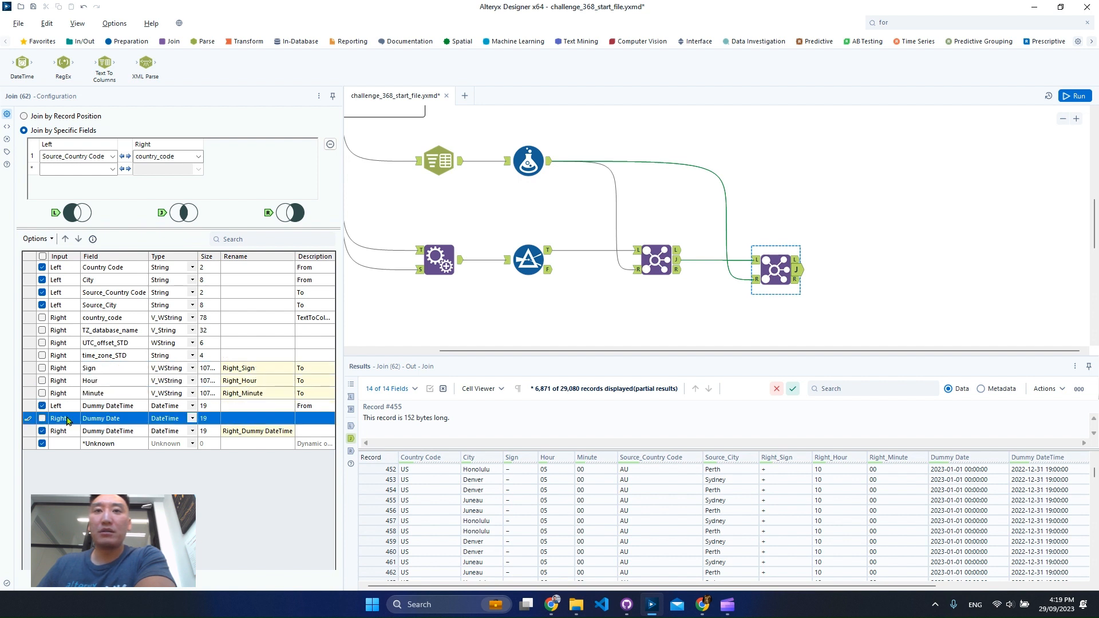
Step: Move the left input's Dummy DateTime directly below City in the second Join's field list
click(110, 407)
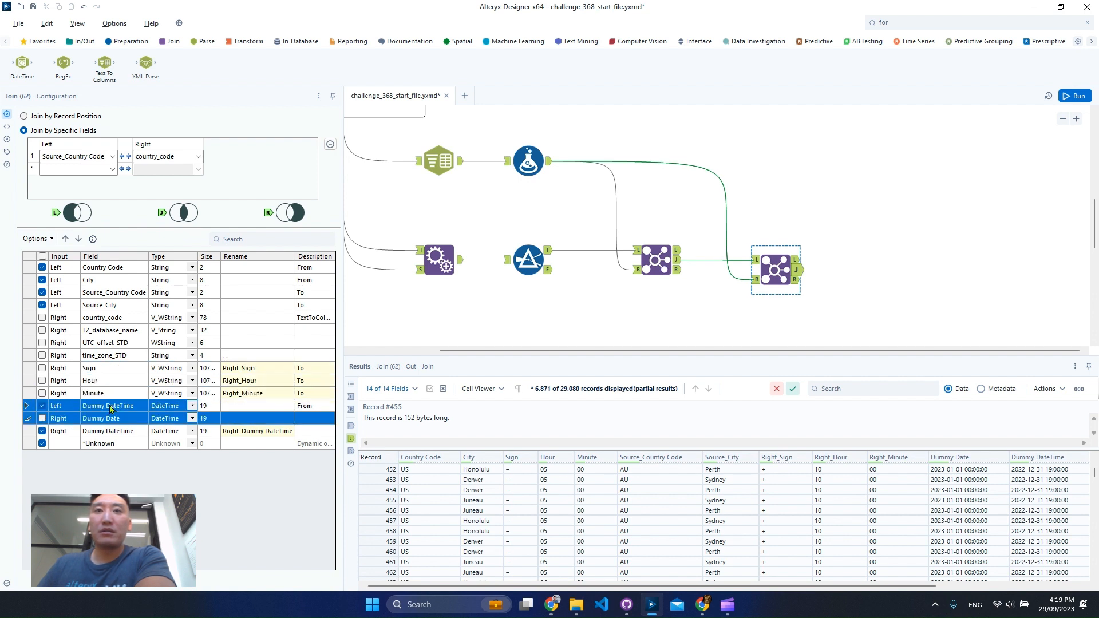
click(50, 241)
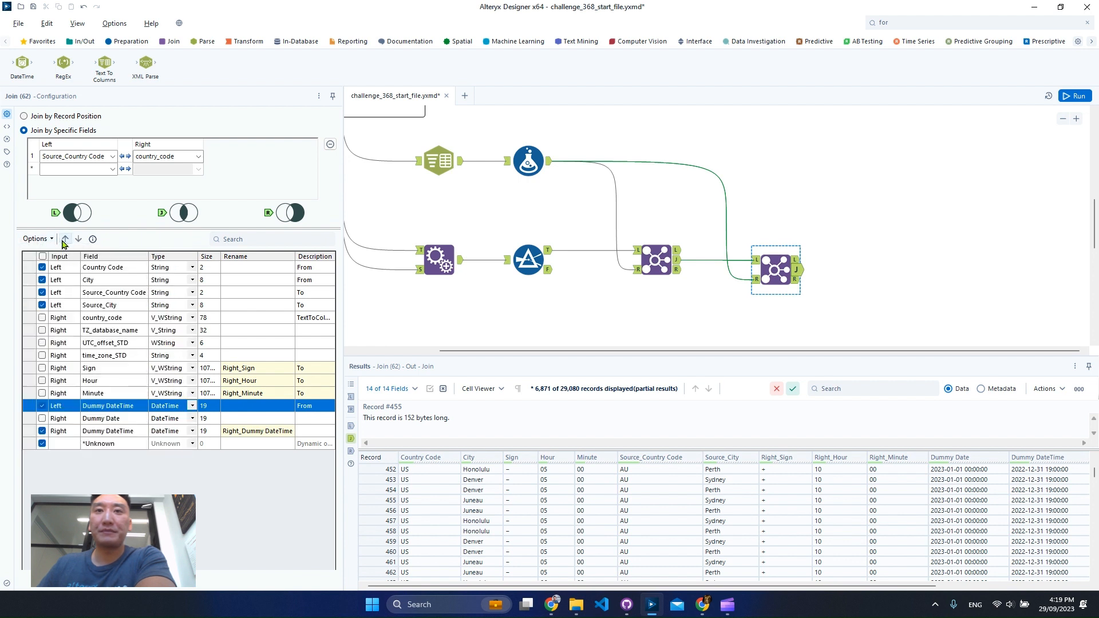
click(65, 239)
click(65, 240)
click(66, 239)
click(65, 239)
click(65, 239)
click(65, 240)
click(65, 239)
click(65, 239)
click(65, 240)
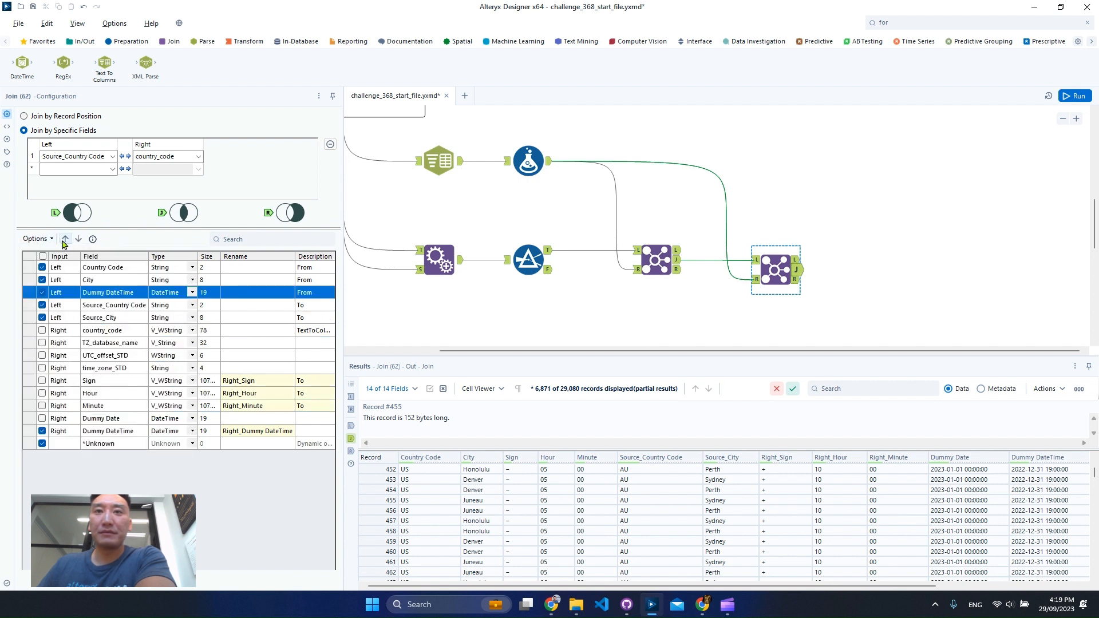
click(122, 436)
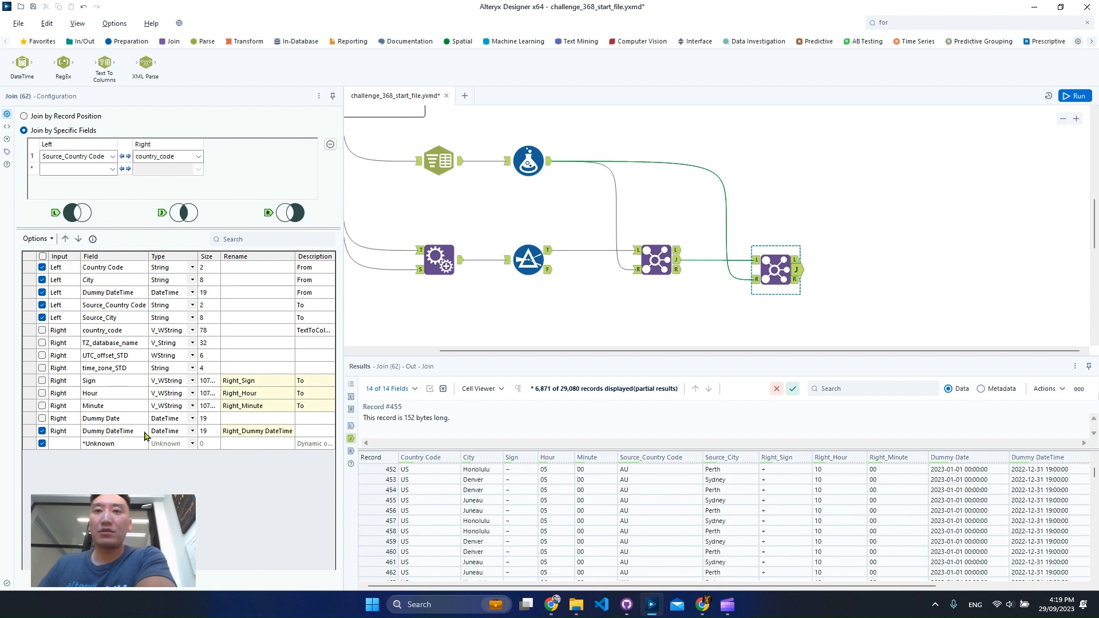
Step: Run the workflow and compare the Dummy DateTime and Right_Dummy DateTime values of the Honolulu and Denver records in the second Join's output
click(1075, 96)
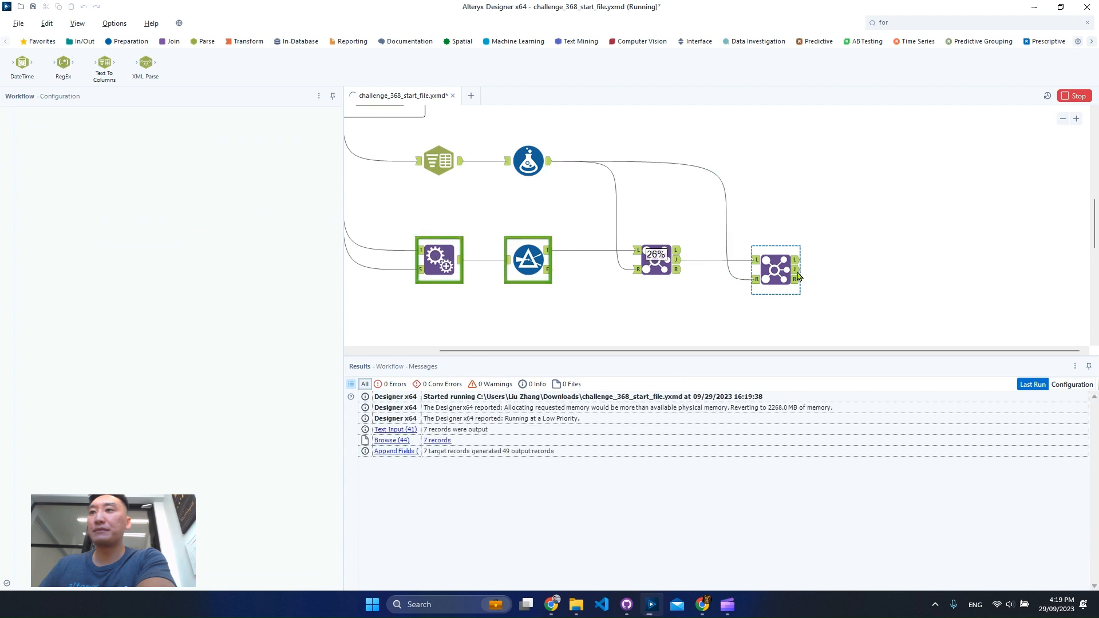
click(798, 275)
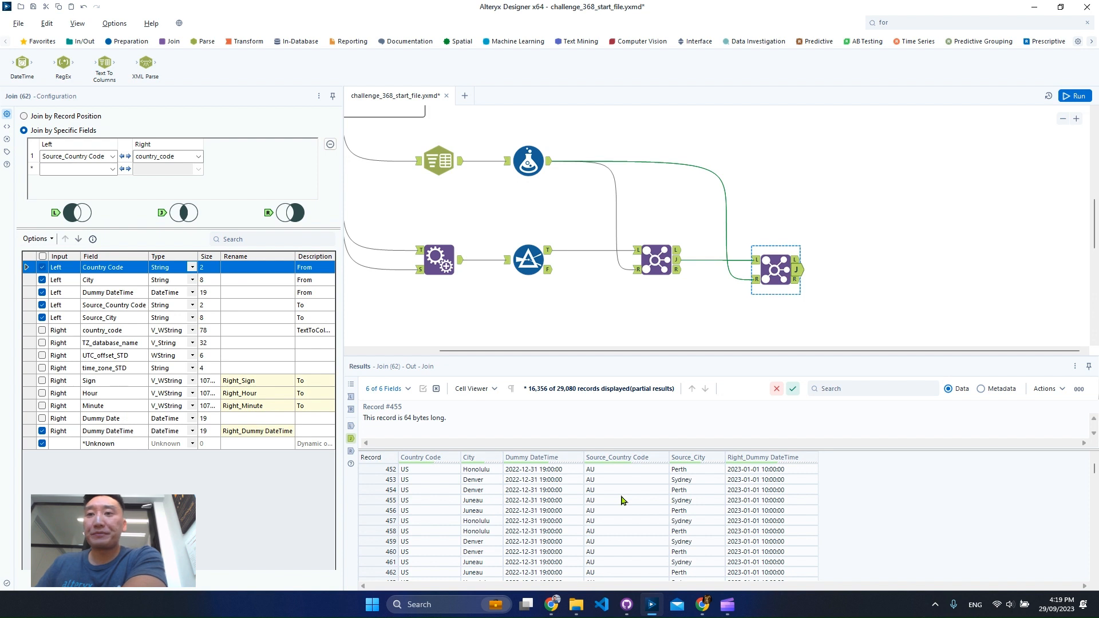
click(537, 473)
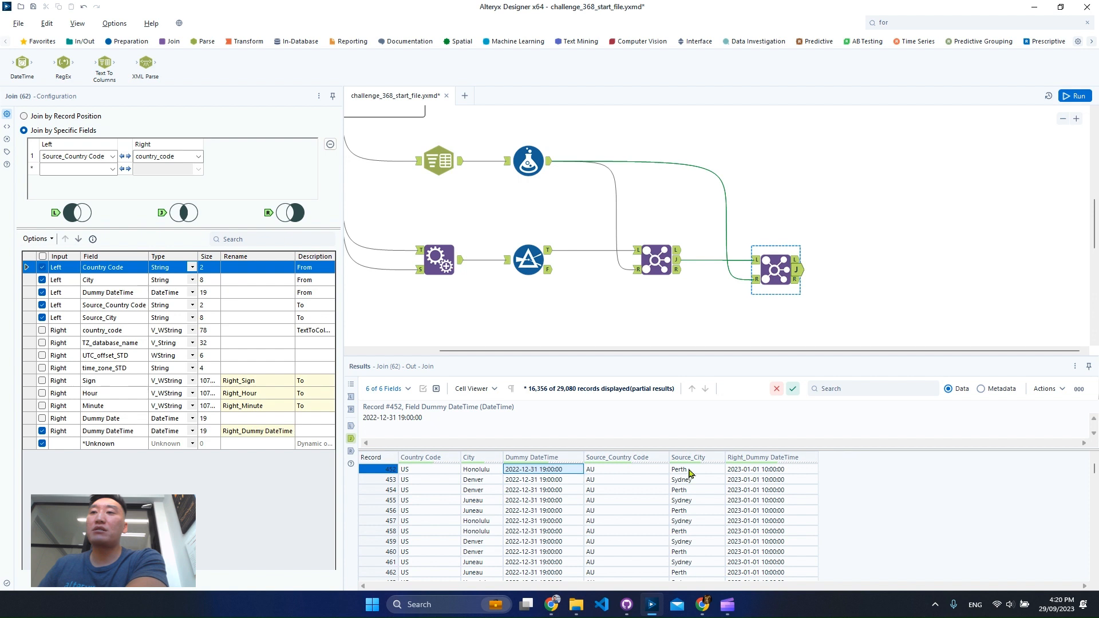
click(744, 470)
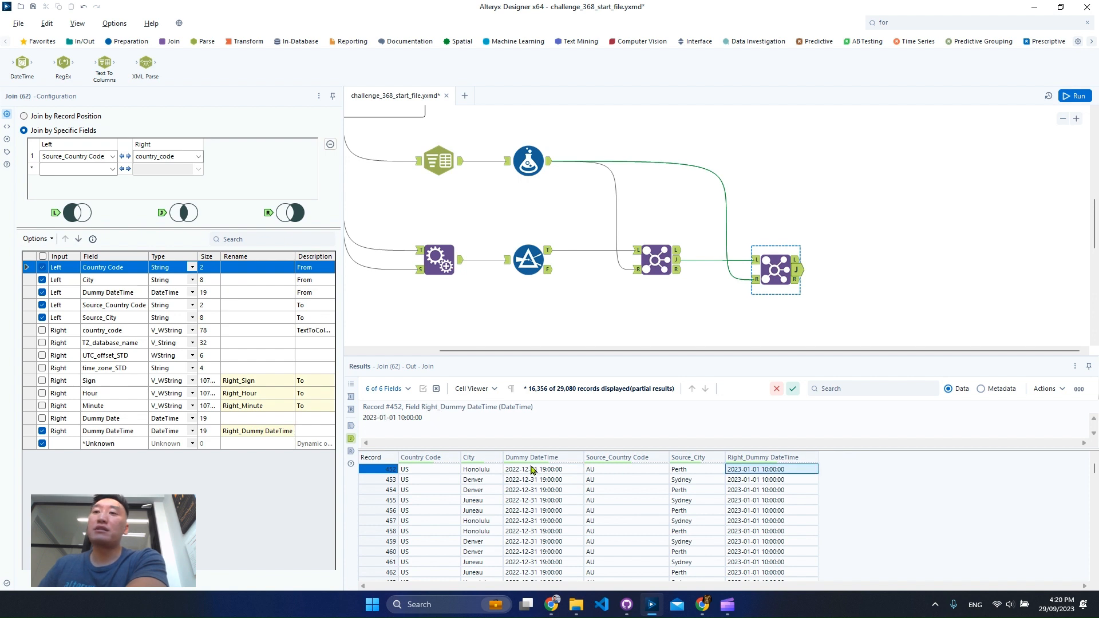
click(491, 472)
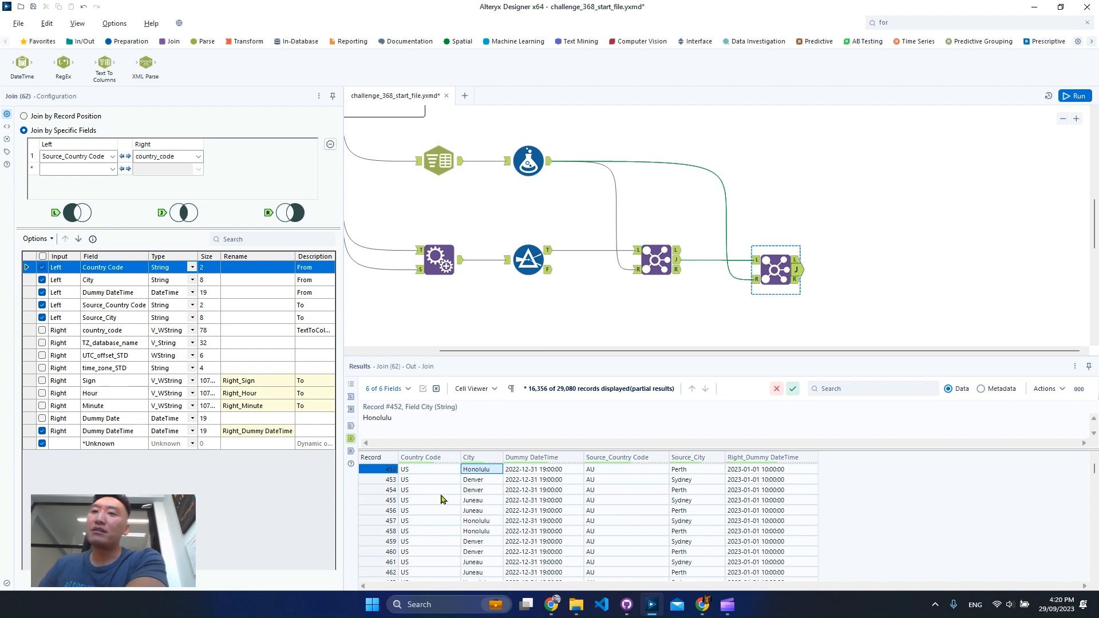
click(390, 480)
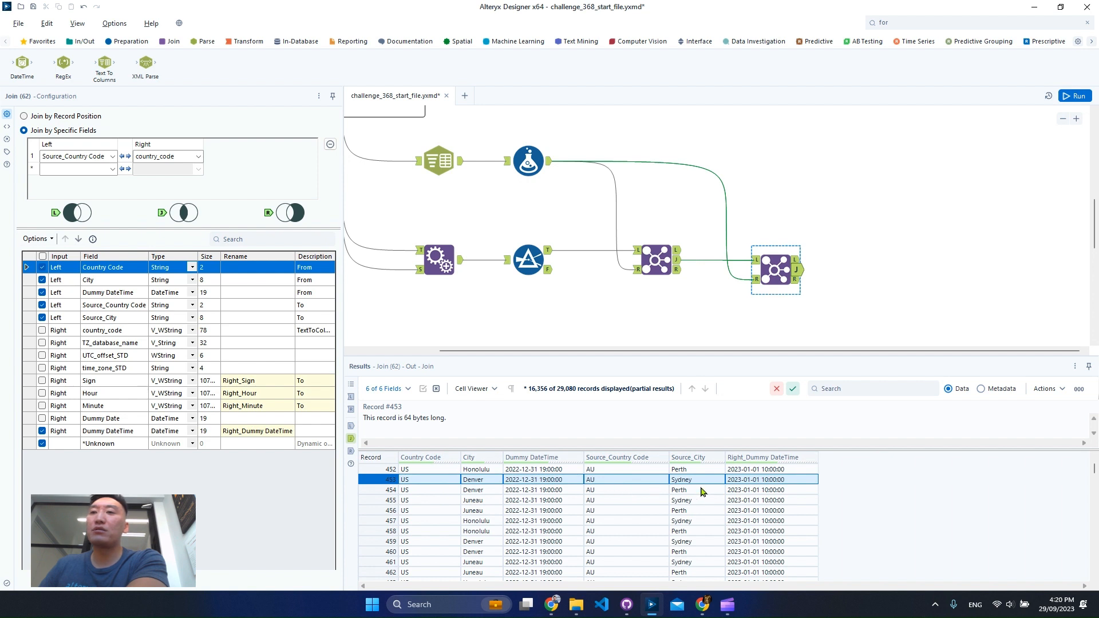
click(495, 472)
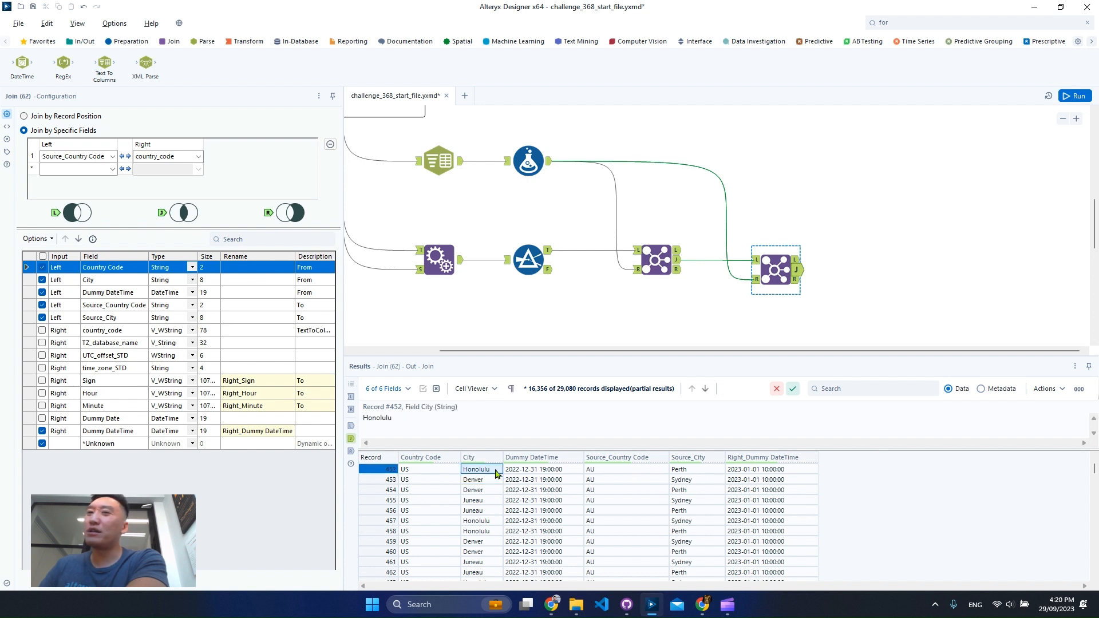
click(375, 480)
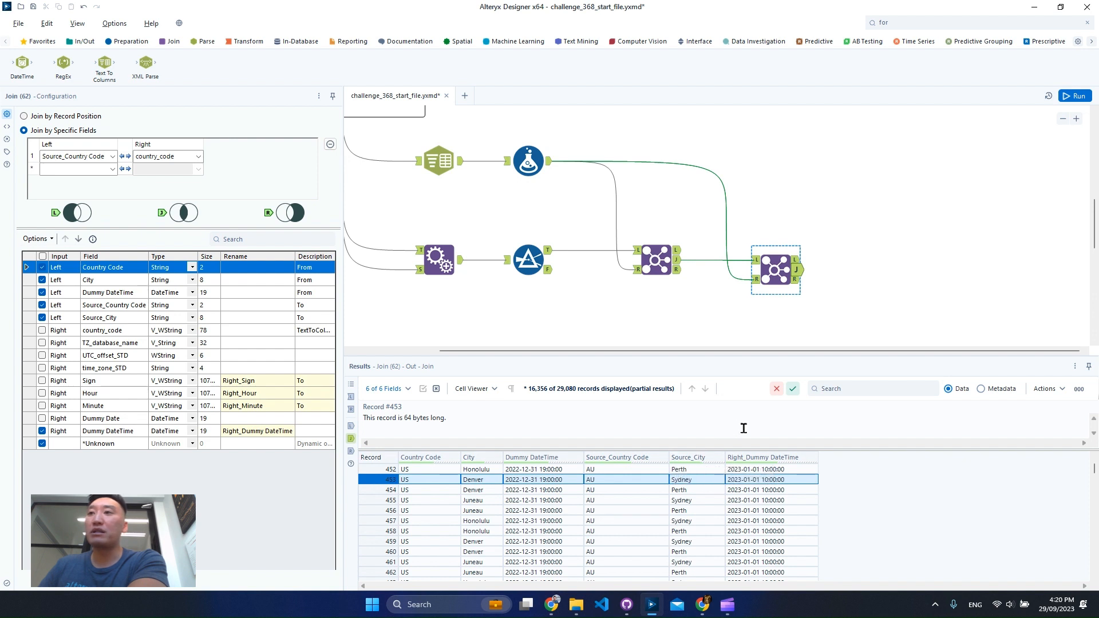
Step: Connect a Formula tool to the second Join's J output and check the City Pair format in the expected output
click(935, 21)
drag(898, 134, 852, 264)
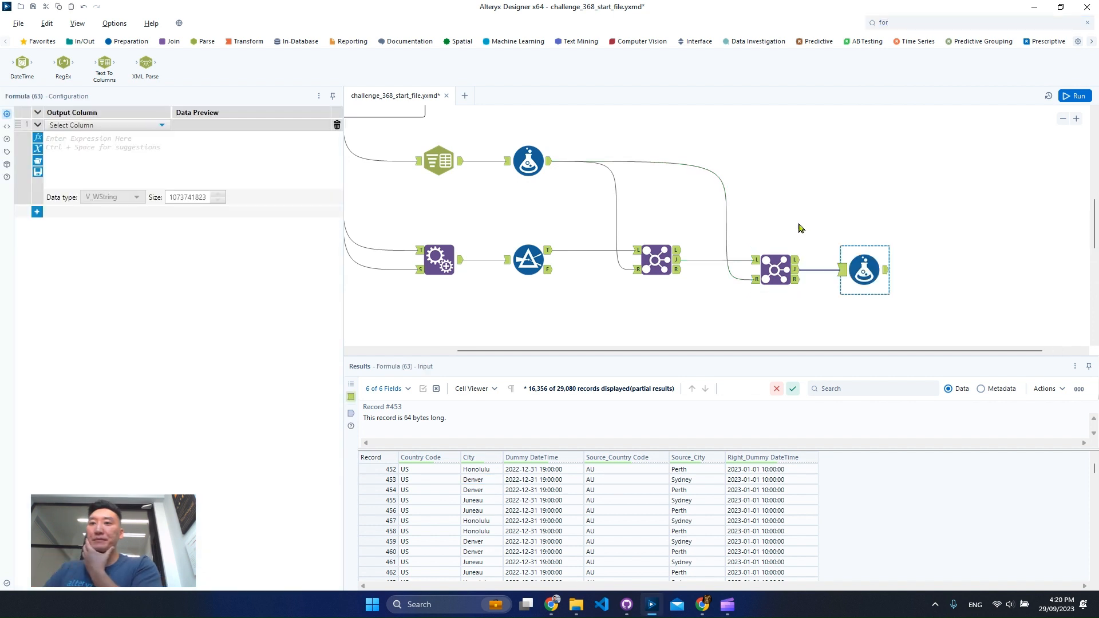
scroll(782, 229, up, 2)
click(721, 129)
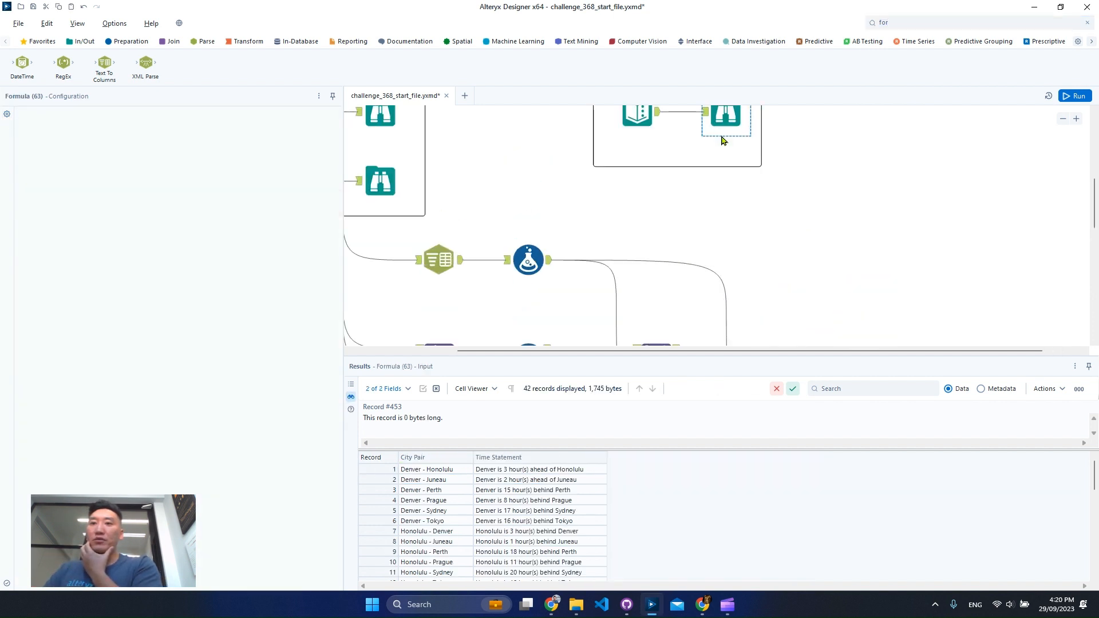
scroll(763, 277, down, 4)
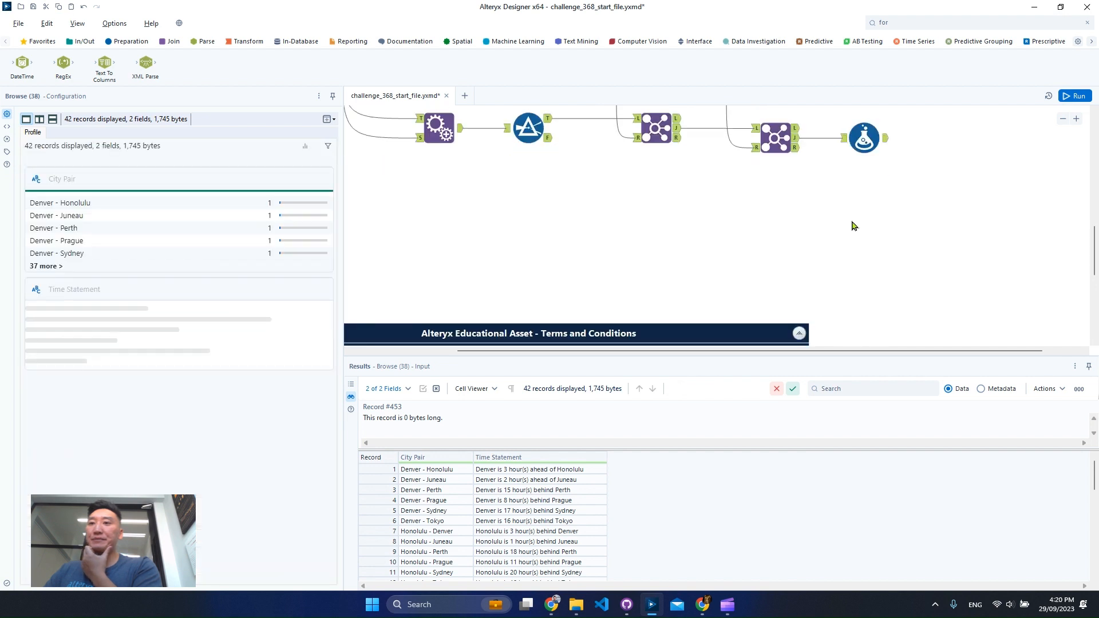
Step: Create a City Pair output column in the new Formula tool with the expression [City] + ' - ' + [Source_City]
click(863, 142)
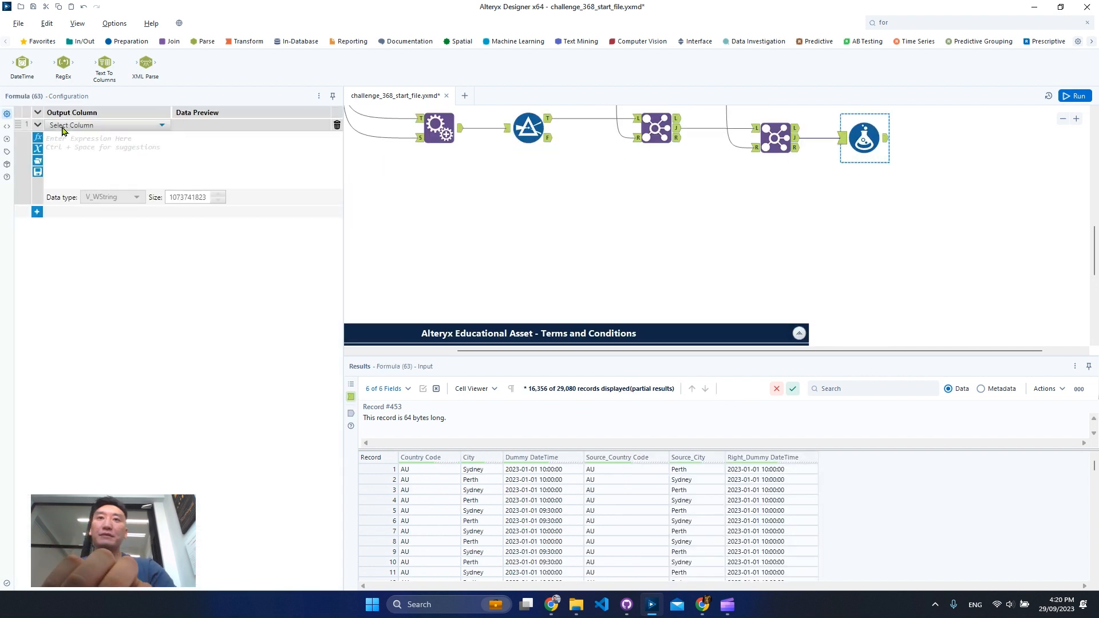
text(City Pair)
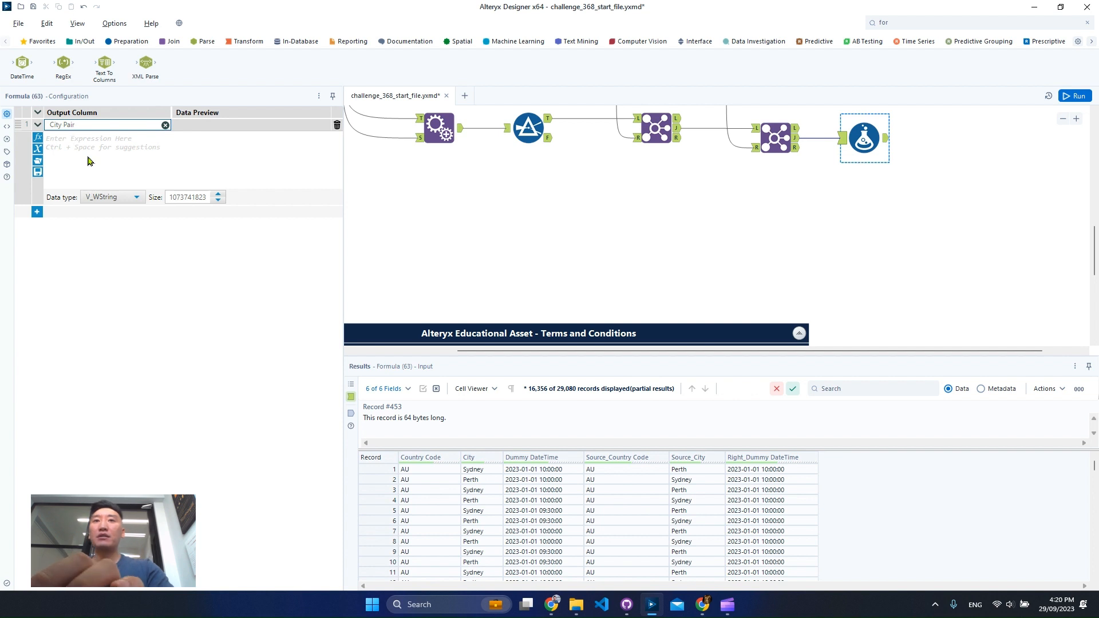
click(89, 160)
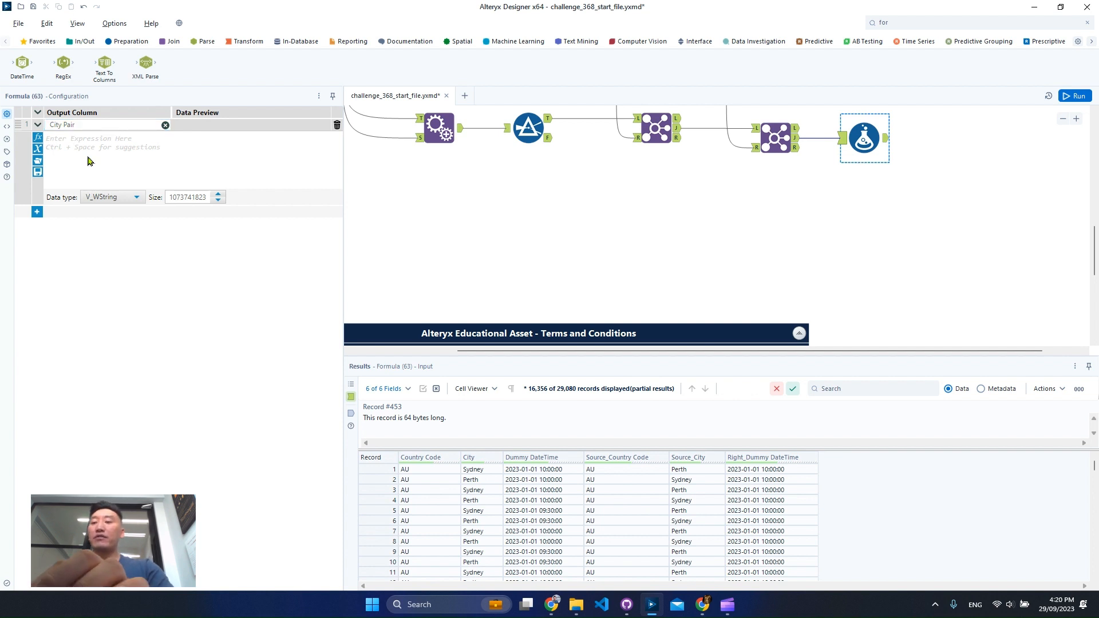
text(city)
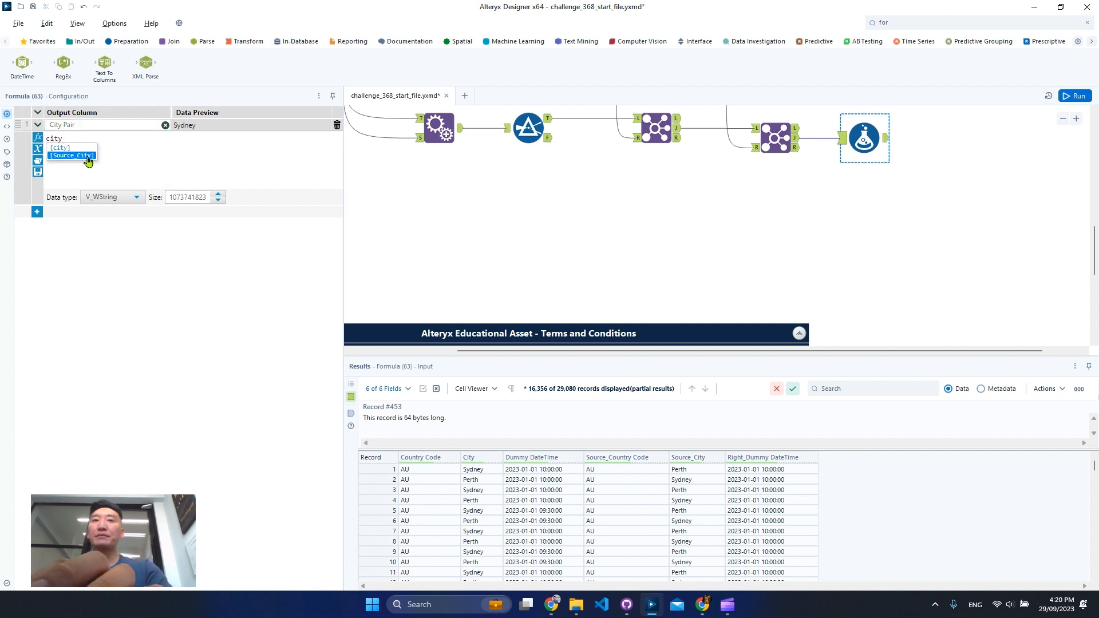
key(Return)
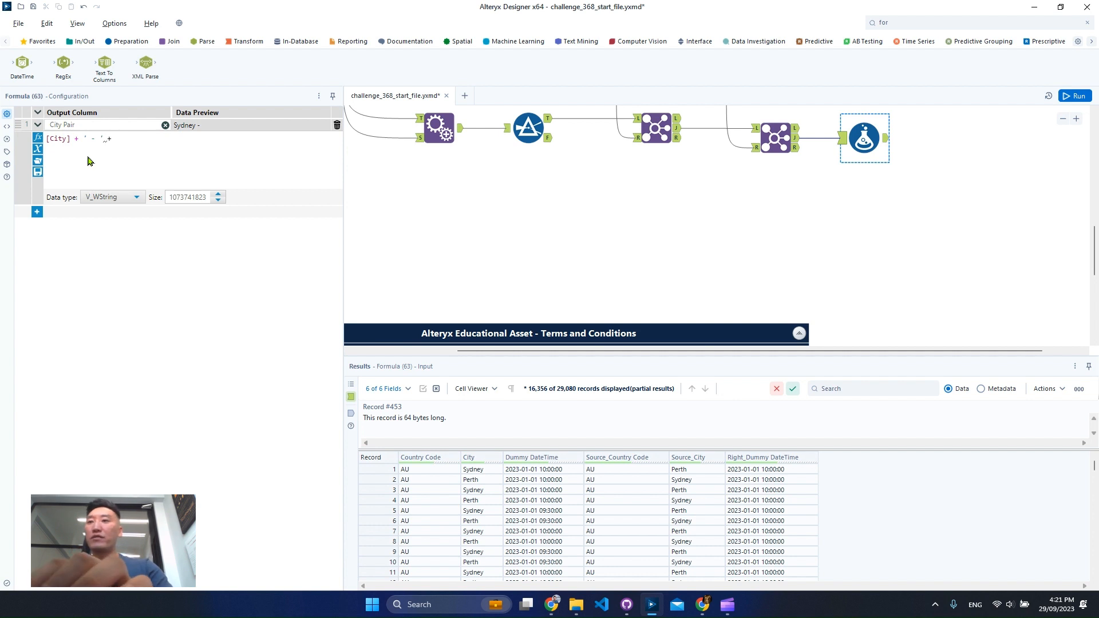
text(our)
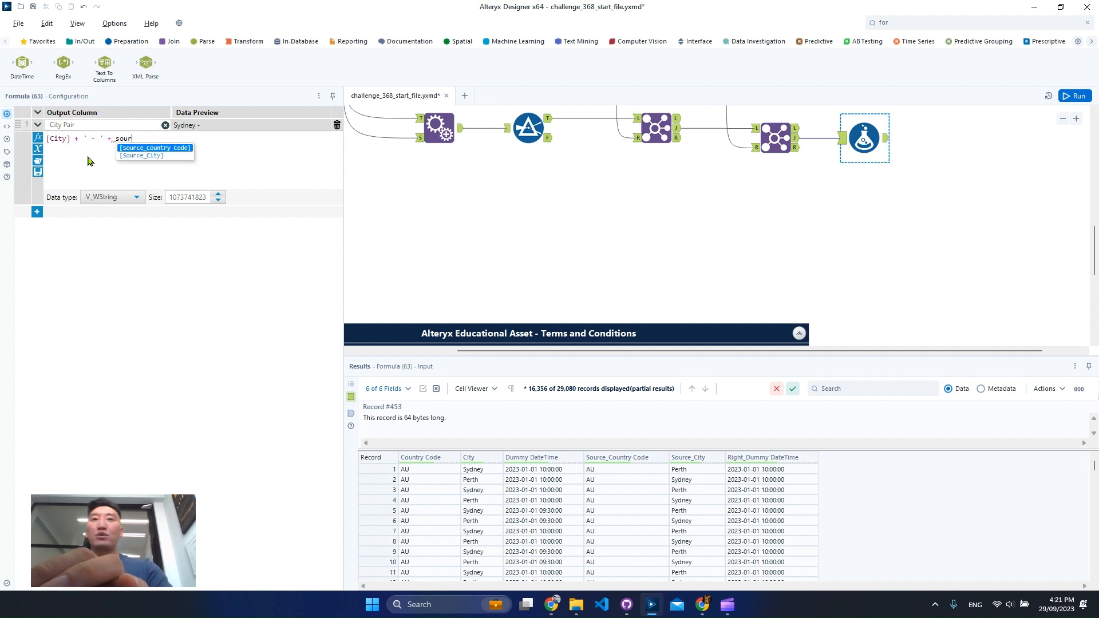
key(Down)
key(Return)
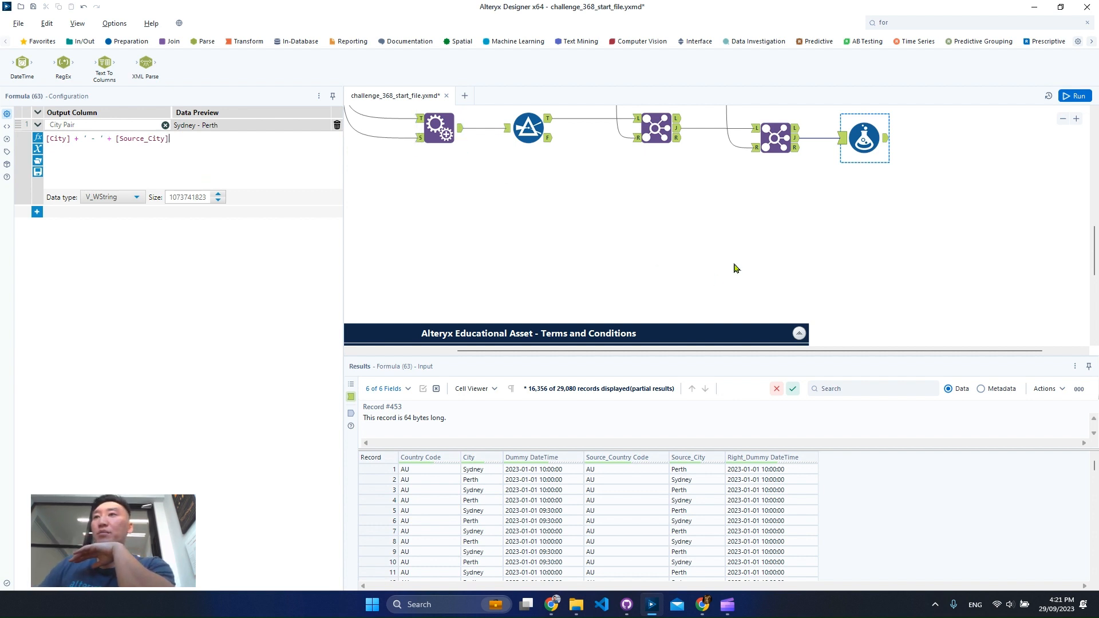
Step: Review the first record's Time Statement wording in the expected output and return to the new Formula tool
scroll(738, 264, up, 3)
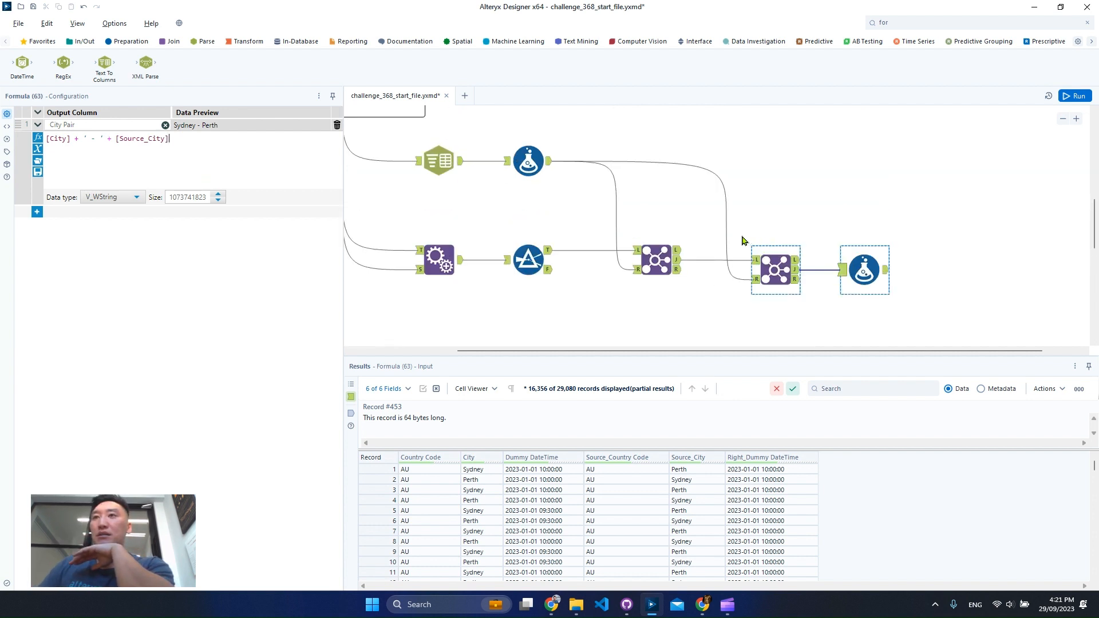
scroll(743, 239, up, 2)
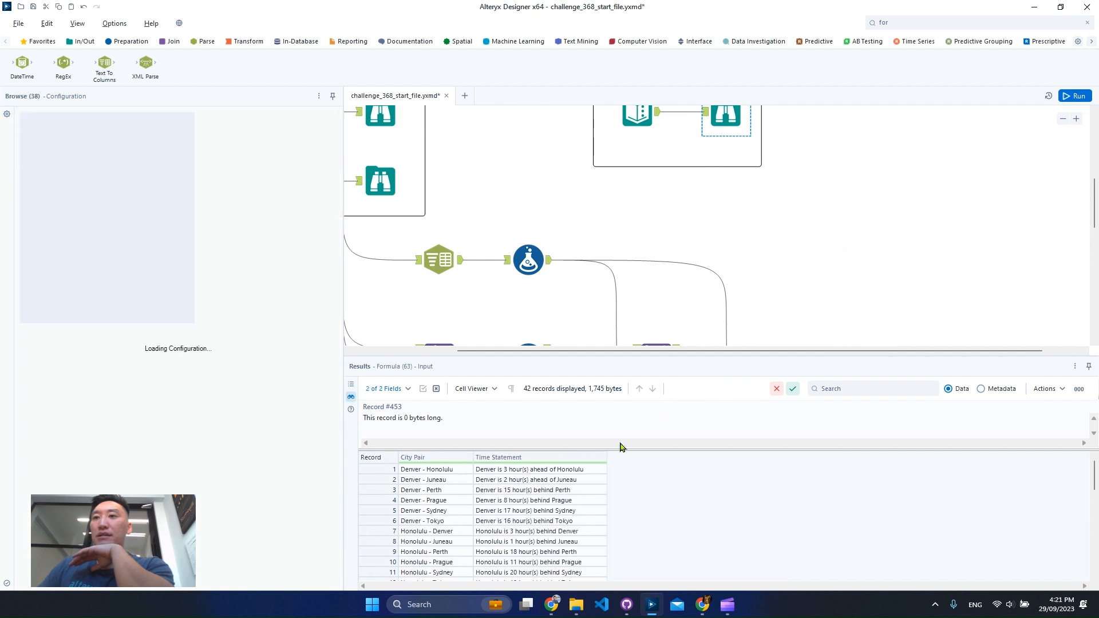
right_click(568, 472)
click(632, 446)
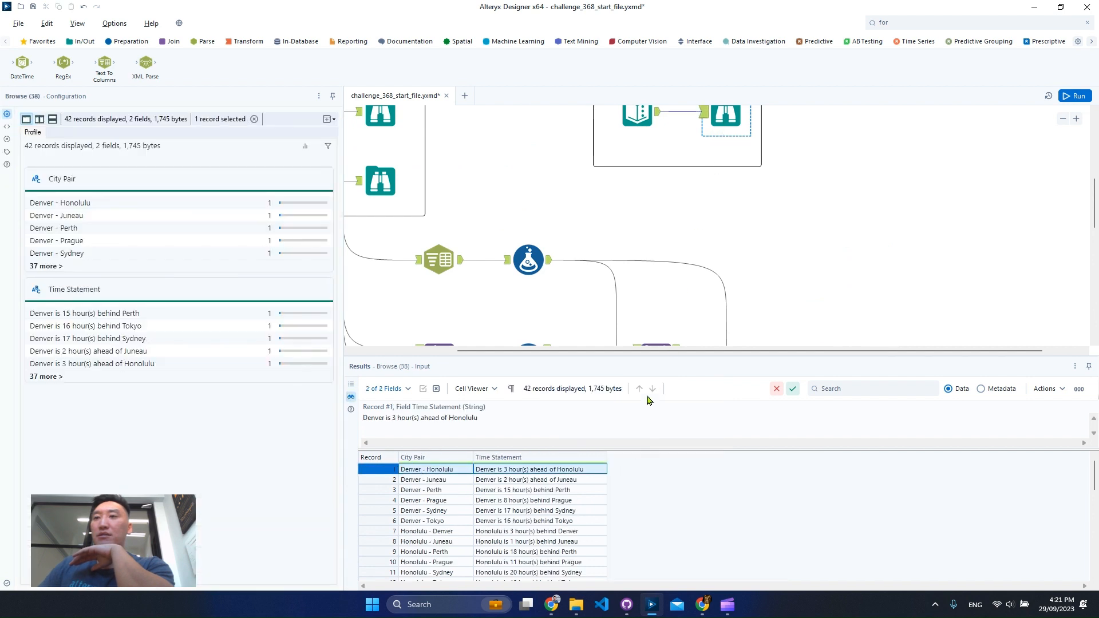
scroll(867, 179, down, 3)
click(867, 179)
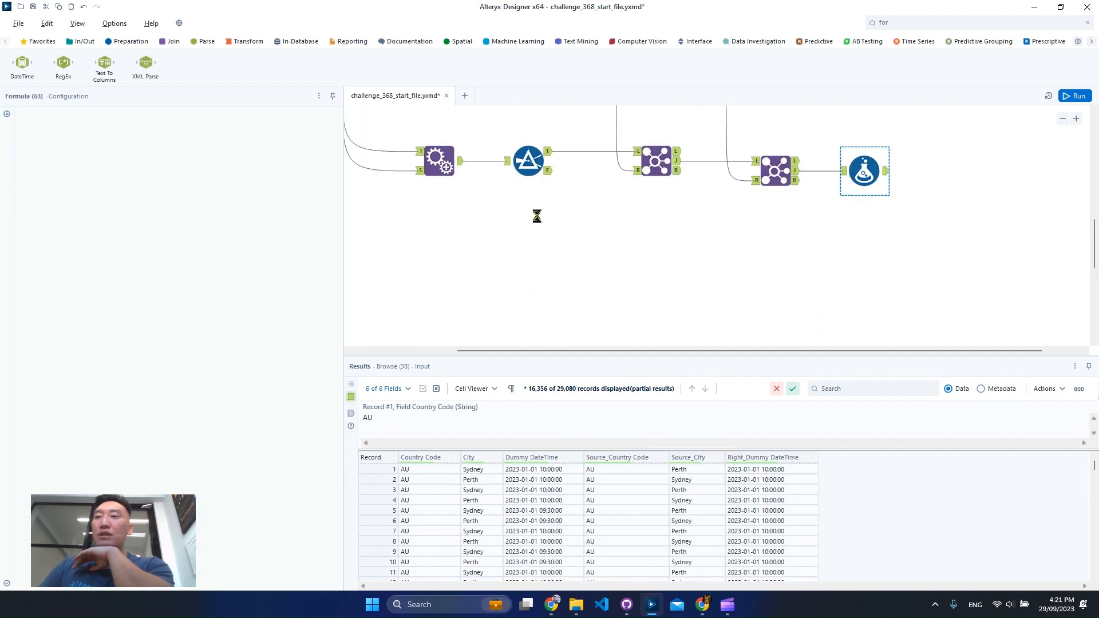
Step: Check the expected output's columns and add an output column named Time Statement to the new Formula tool
scroll(748, 228, up, 4)
click(723, 166)
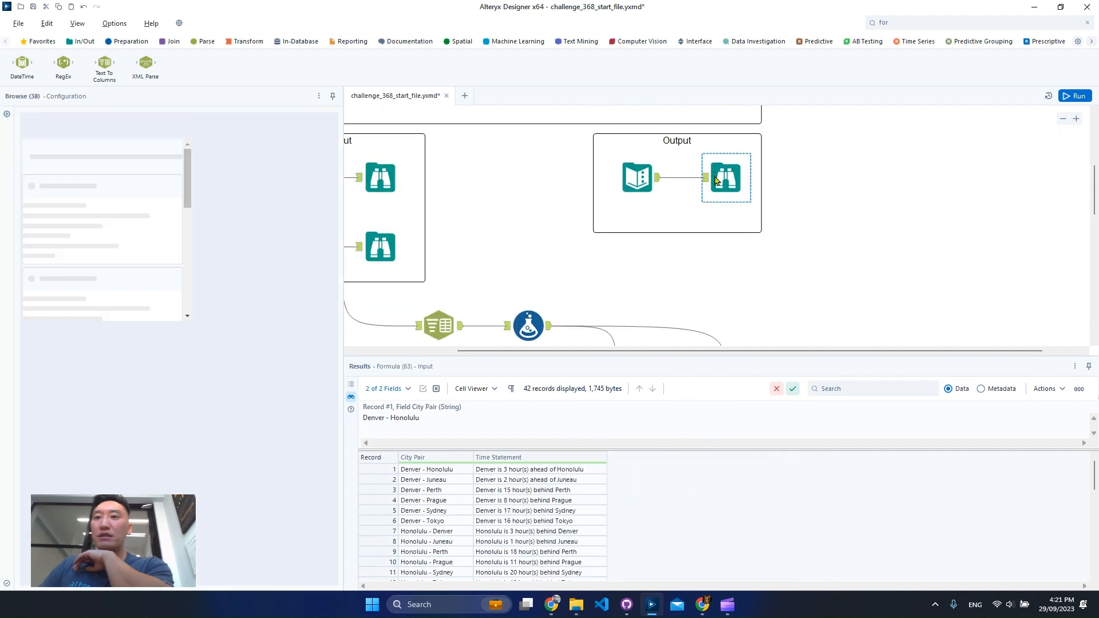
scroll(751, 272, down, 4)
click(862, 205)
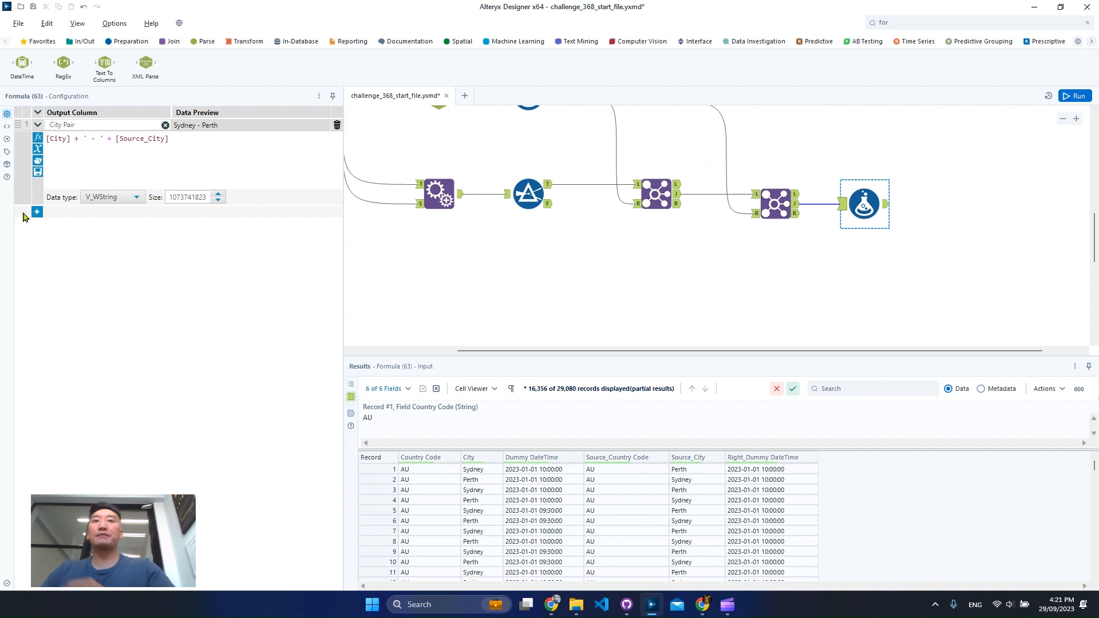
click(37, 212)
click(80, 213)
click(80, 212)
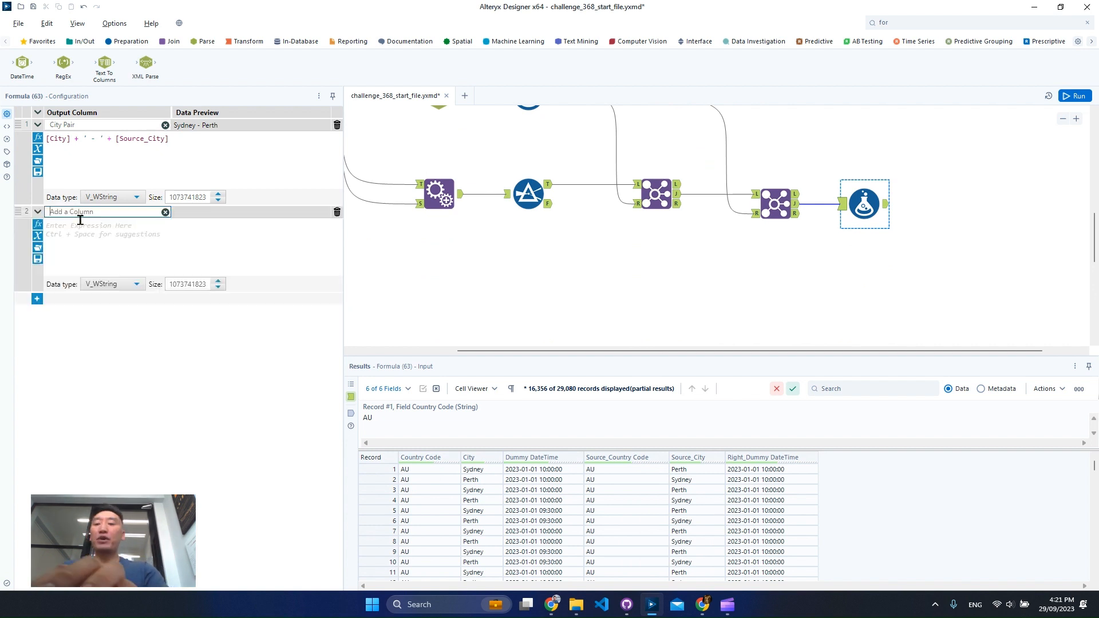
text(Time )
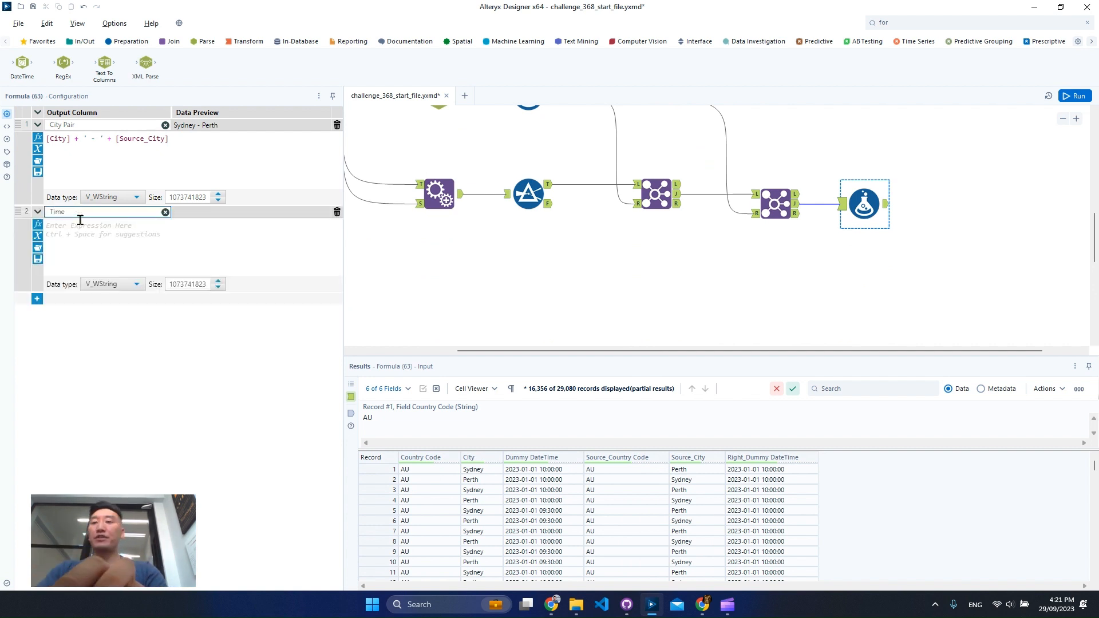
text(Statement)
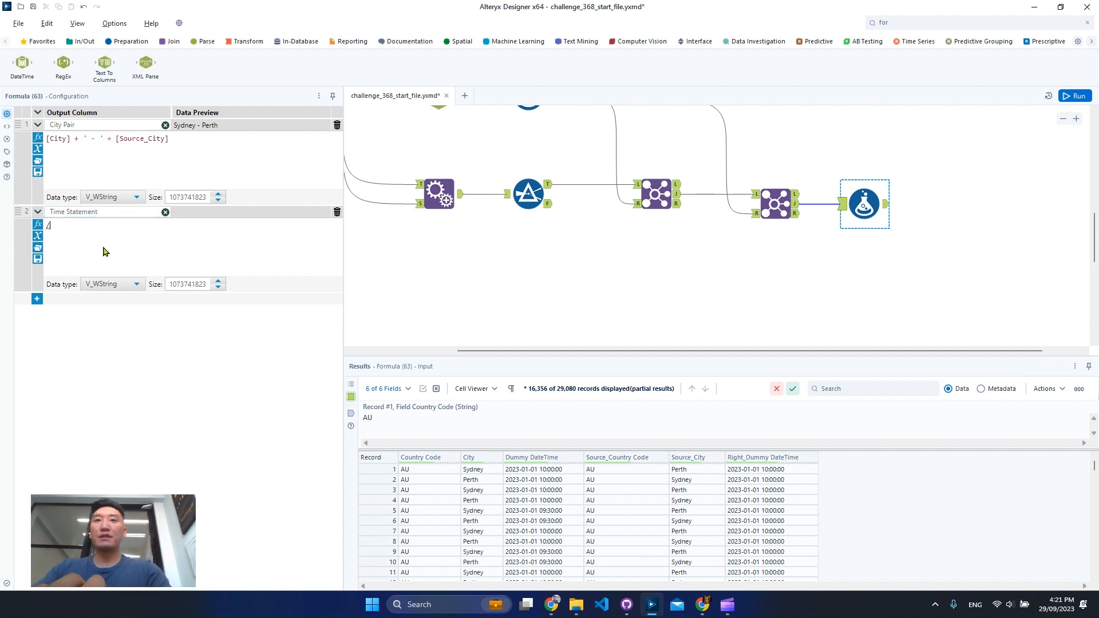
Step: Paste the sample record into the Time Statement expression as a comment, keeping only "Denver is 3 hour(s) ahead of Honolulu"
key(ctrl+v)
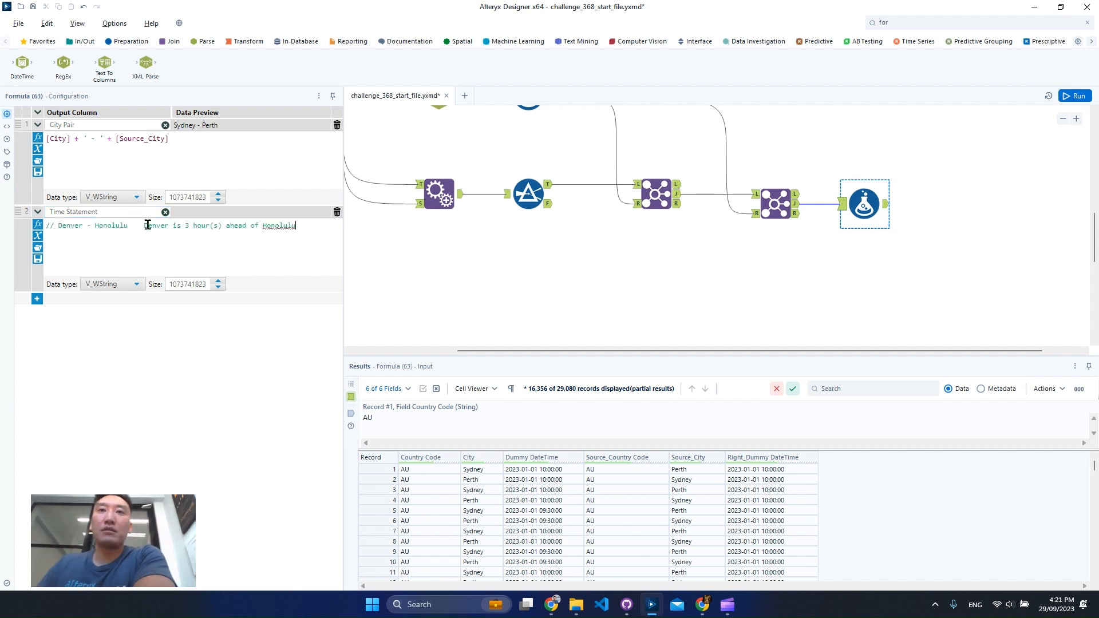
drag(143, 226, 59, 226)
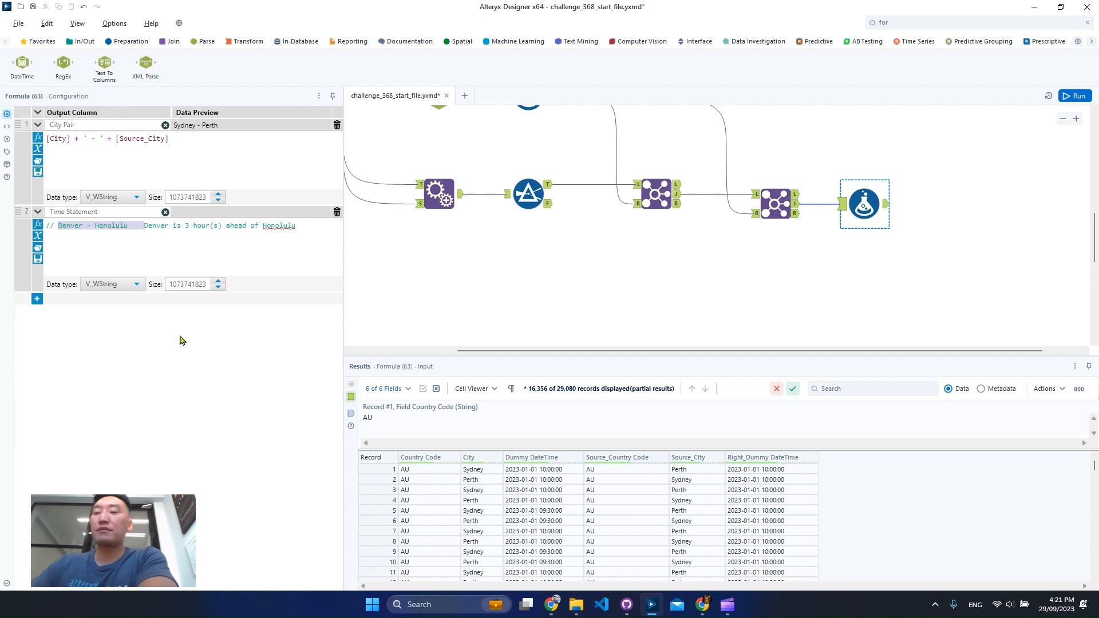
key(BackSpace)
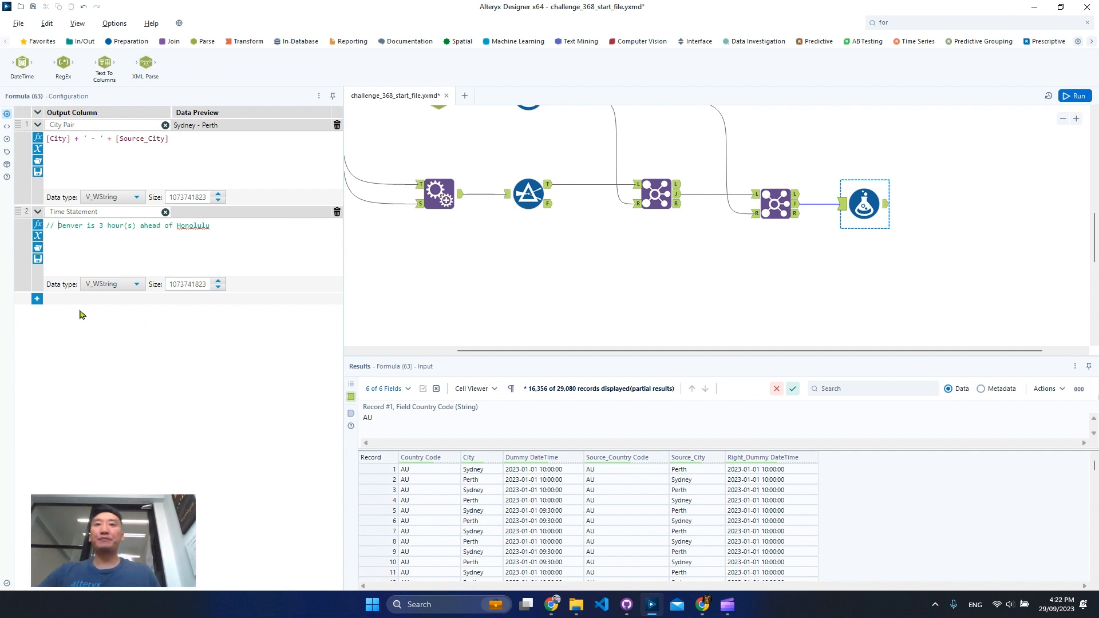
Step: Add an output column named Hour component and place it between City Pair and Time Statement
click(37, 298)
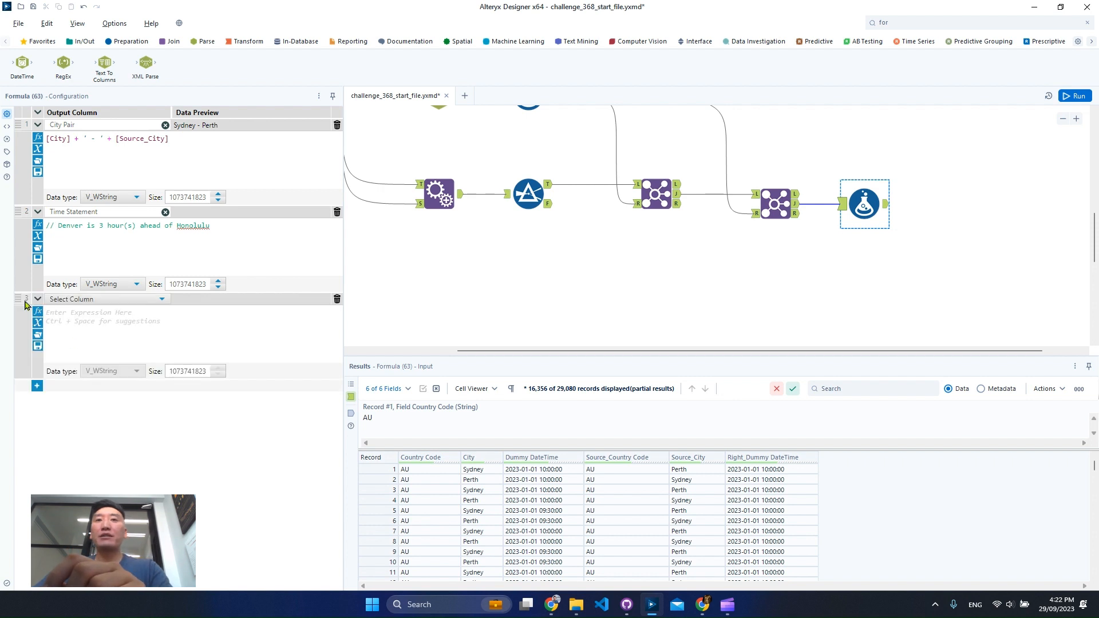
drag(26, 300, 29, 217)
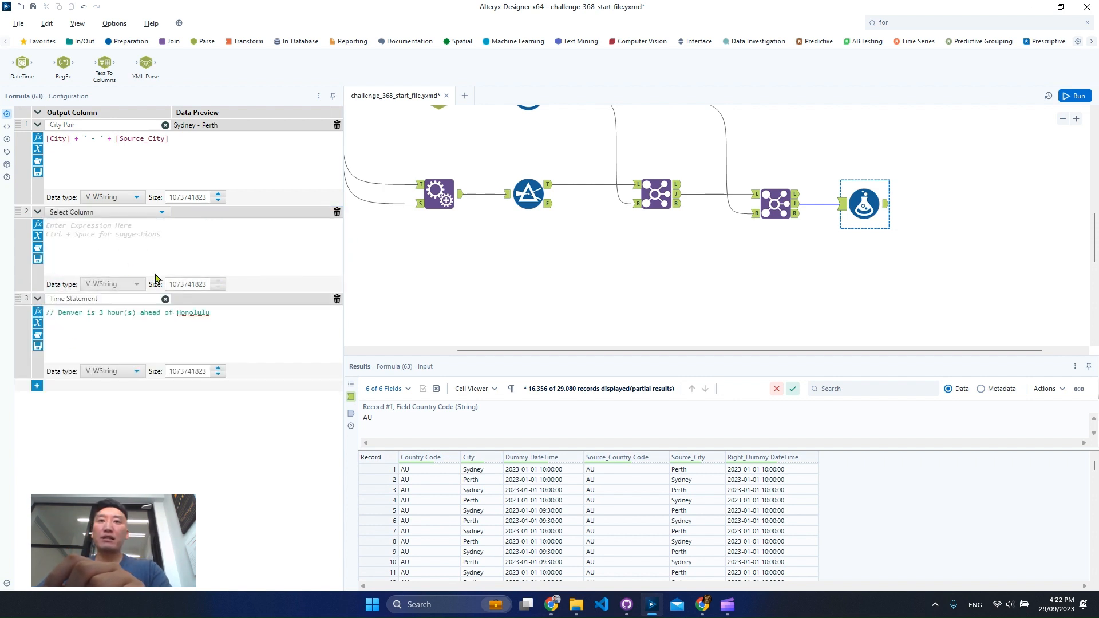
click(97, 212)
click(90, 226)
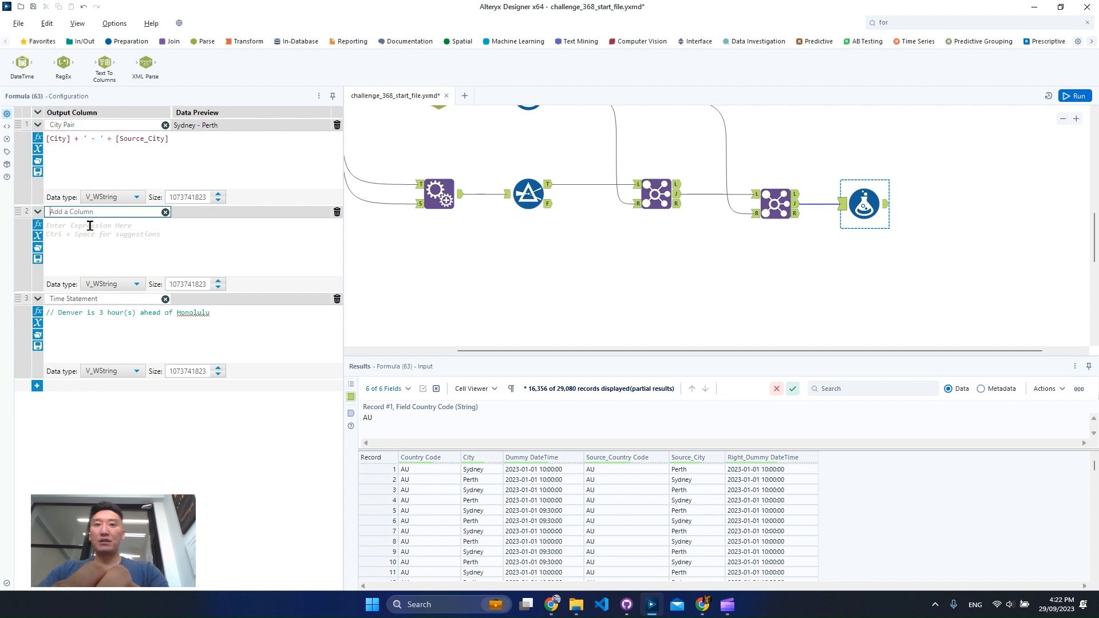
text(Hou)
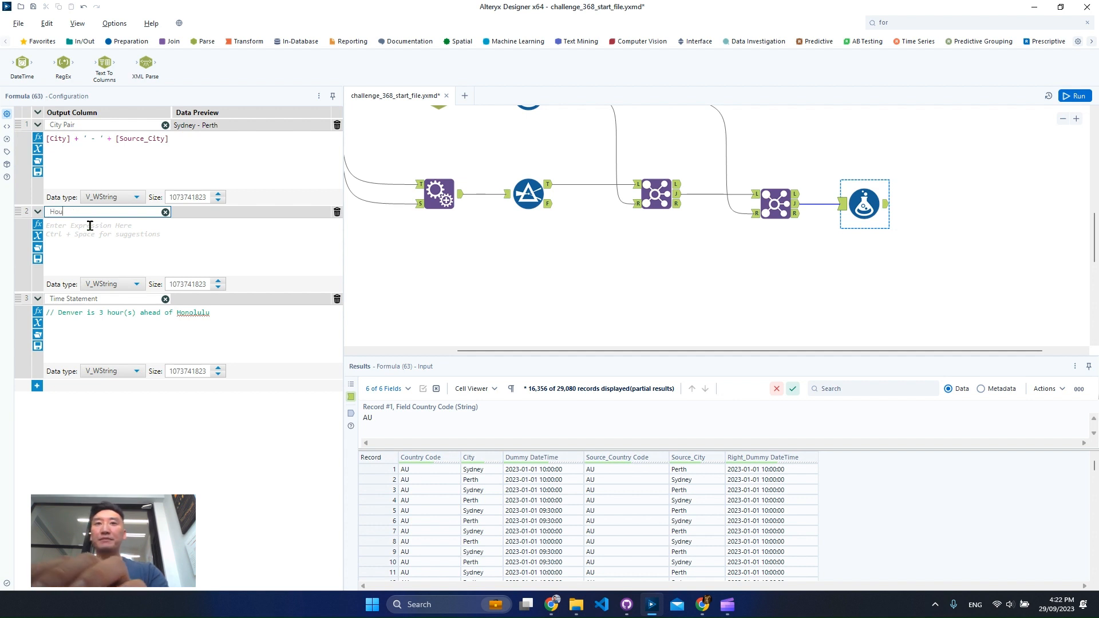
text(r com)
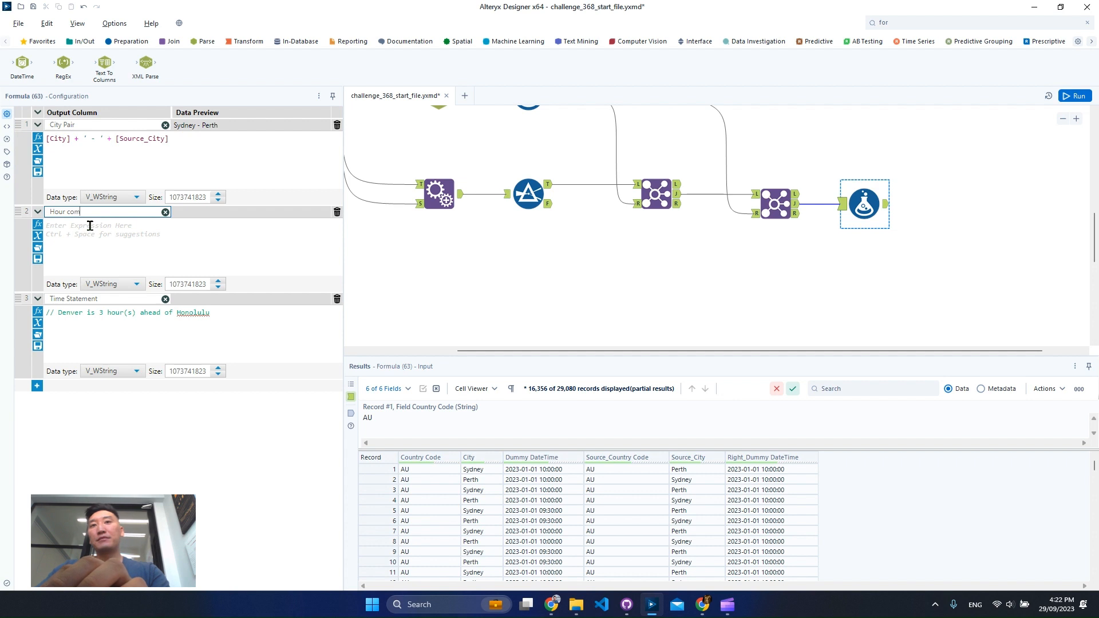
text(mponent)
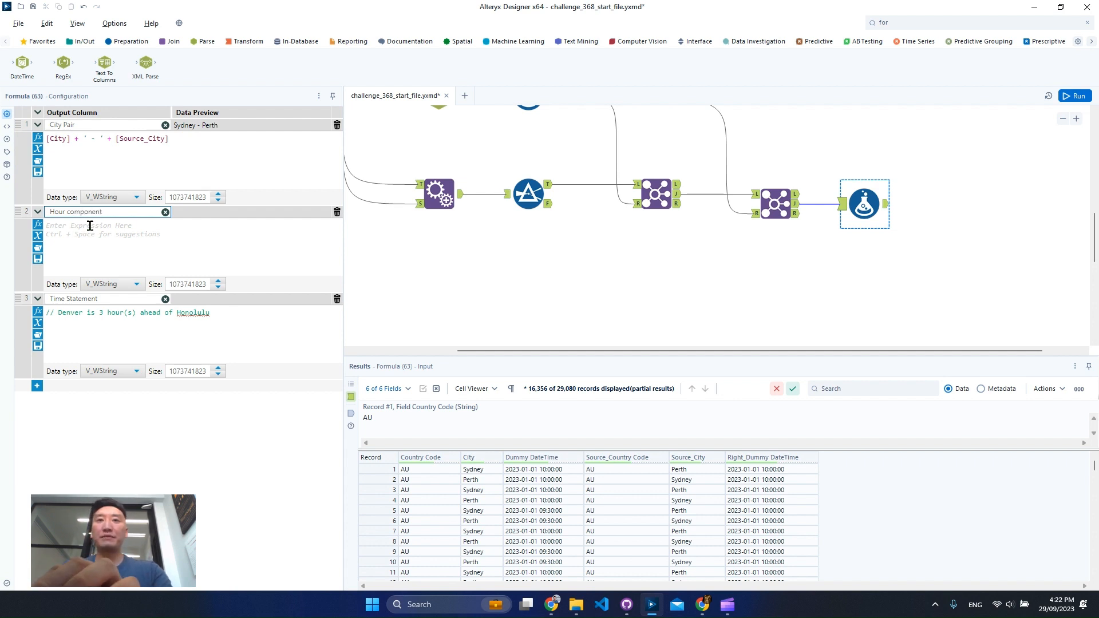
click(90, 225)
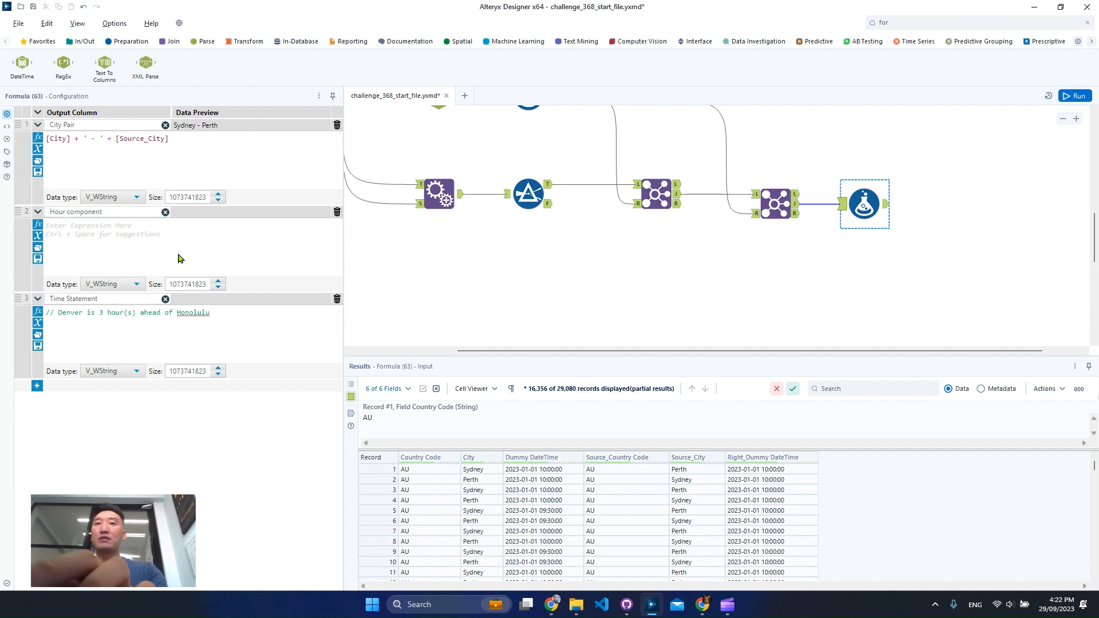
text(daeti)
key(BackSpace)
key(BackSpace)
key(BackSpace)
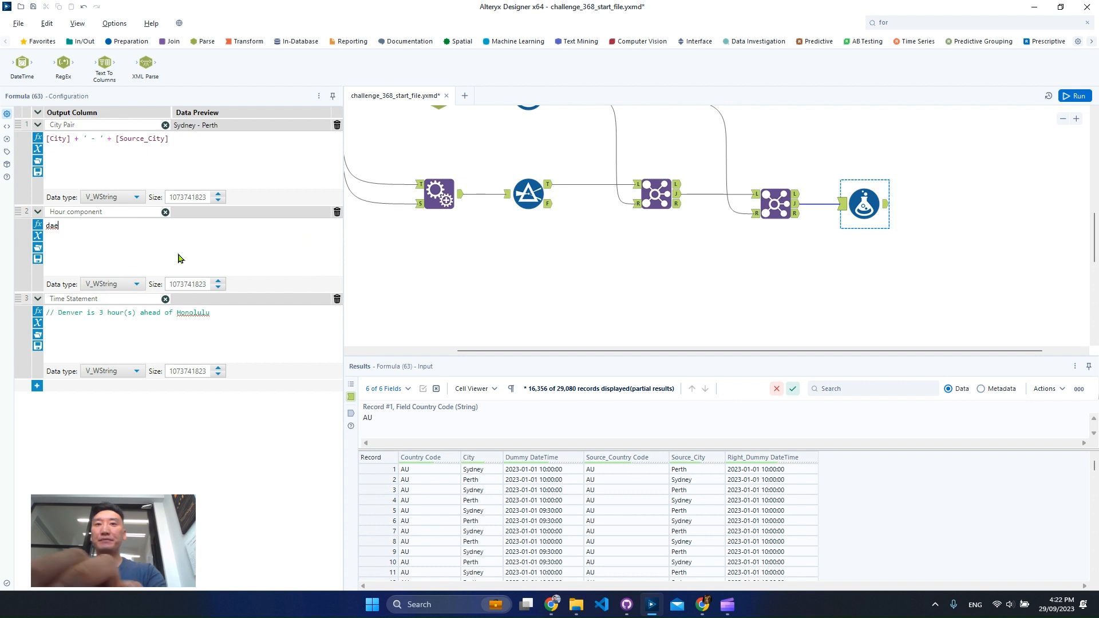
text(teTimeAdd(dt,i,u))
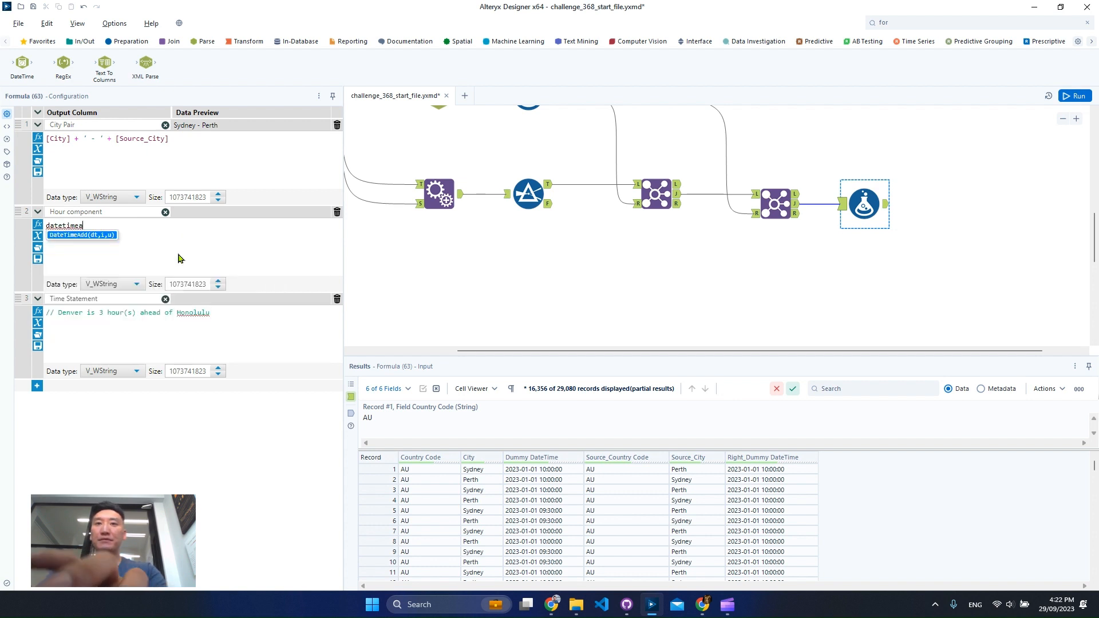
key(Return)
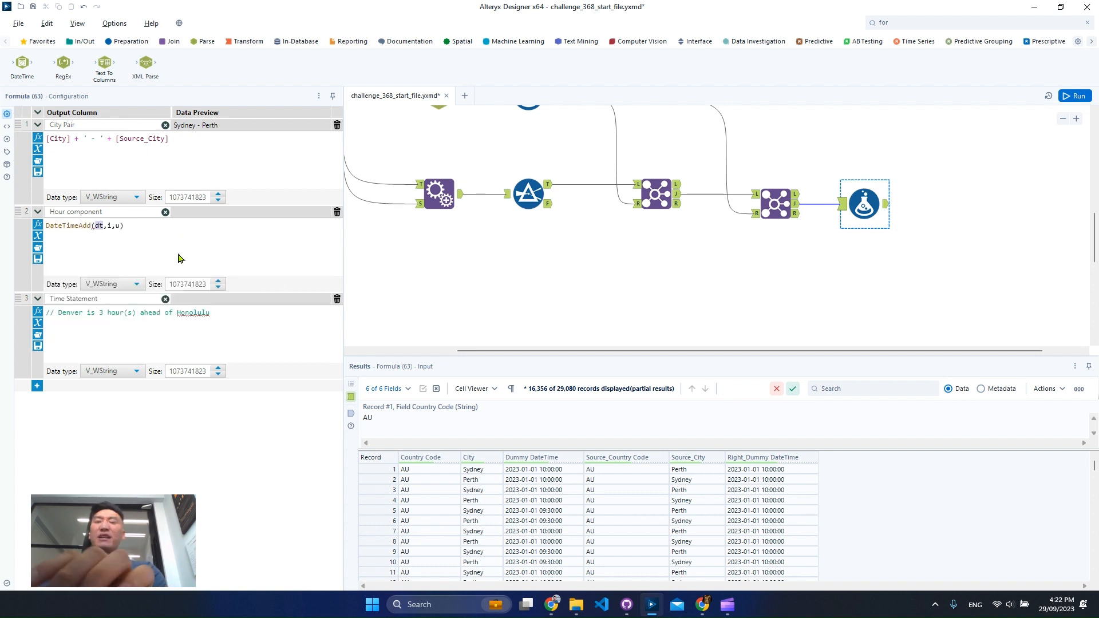
Step: Replace the whole Hour component expression with the DateTimeDiff function
key(ctrl+a)
text(di)
key(BackSpace)
text(atetime)
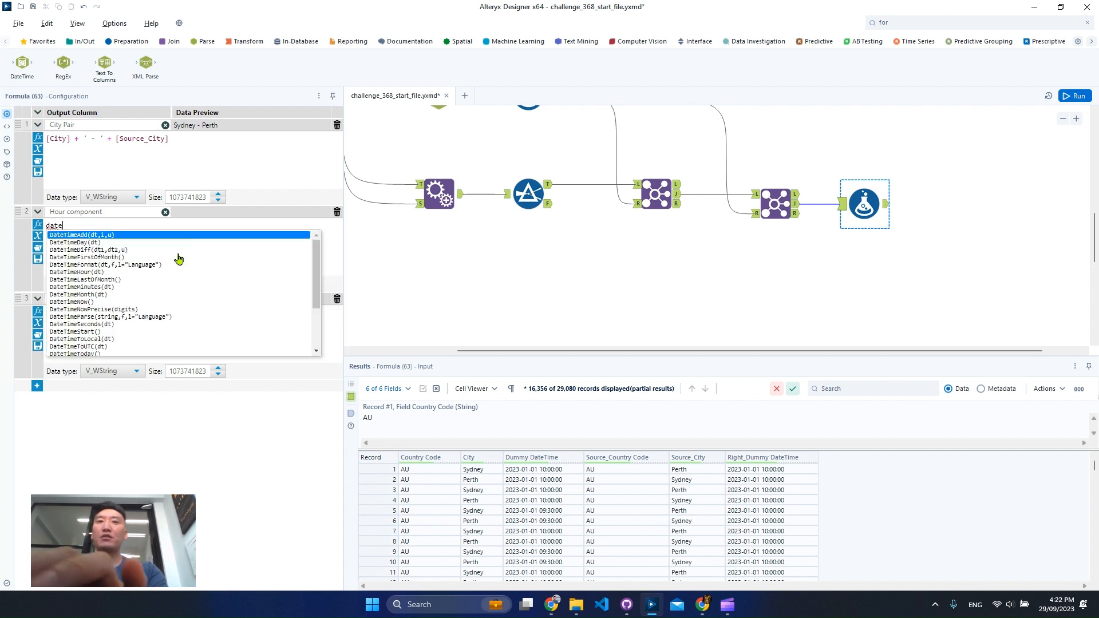
key(Down)
key(Down)
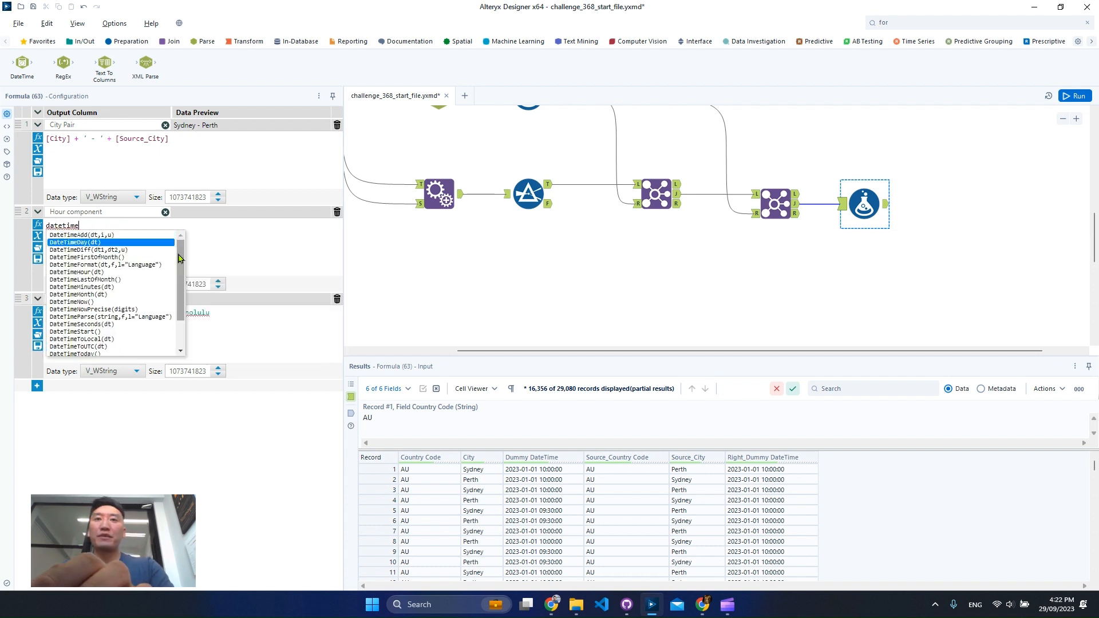
key(Return)
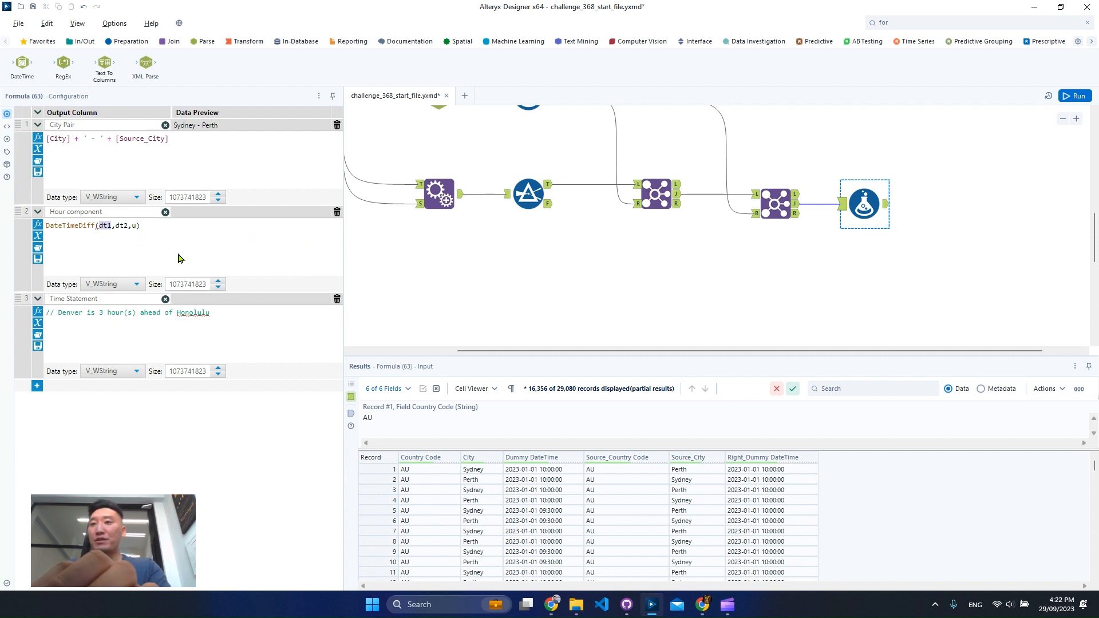
Step: Fill the DateTimeDiff arguments of Hour component with [Dummy DateTime], [Right_Dummy DateTime] and 'hour'
text([d)
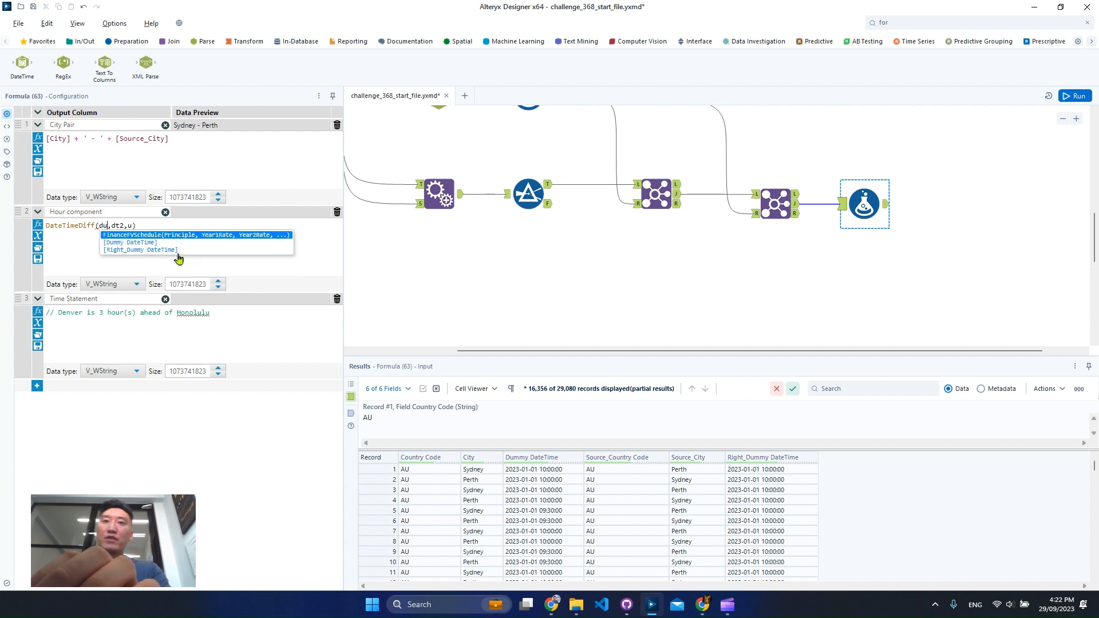
key(Return)
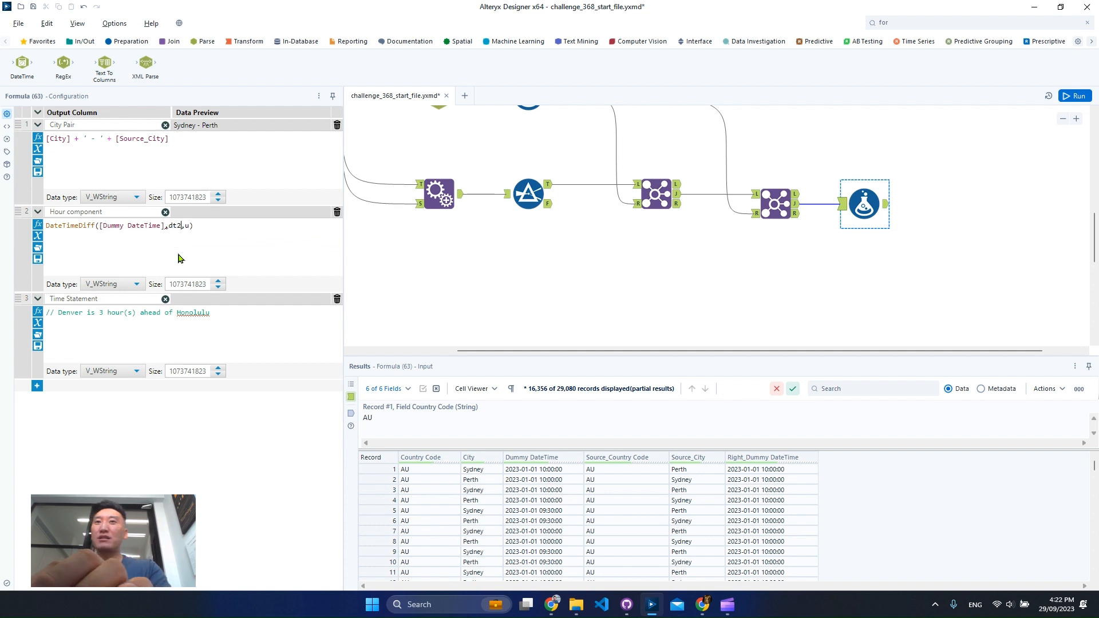
key(BackSpace)
key(BackSpace)
key(BackSpace)
text([r)
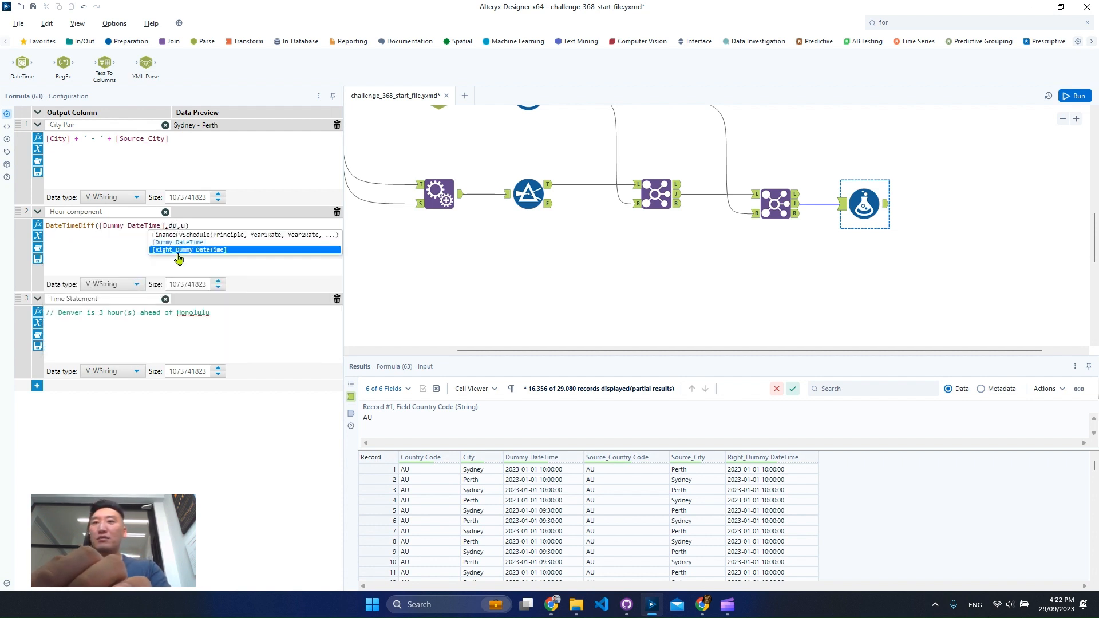
key(Return)
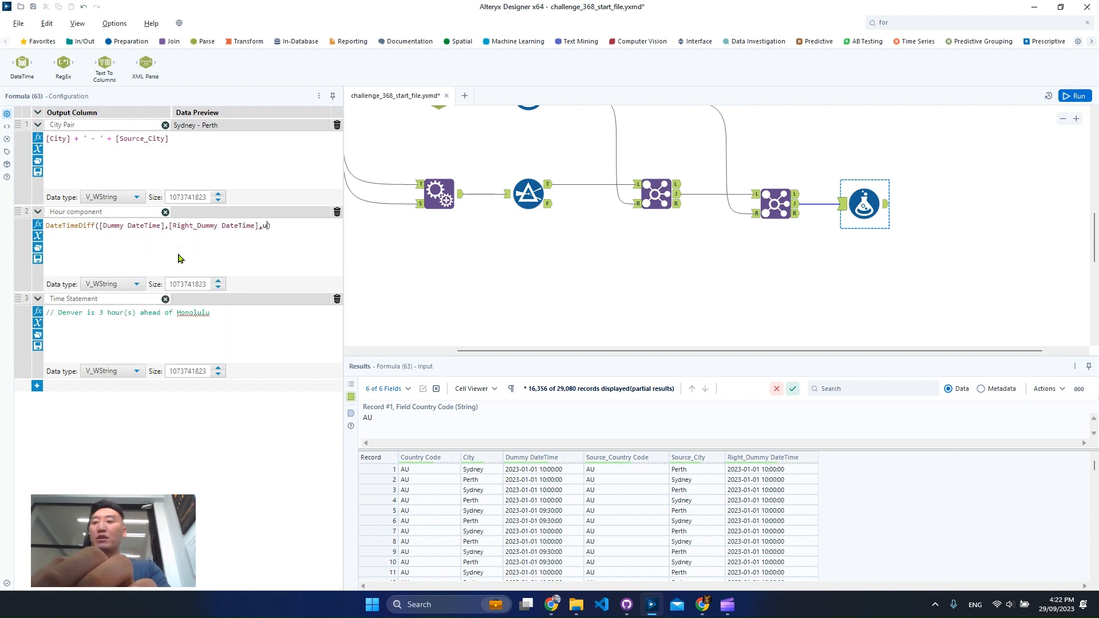
key(BackSpace)
text('hour)
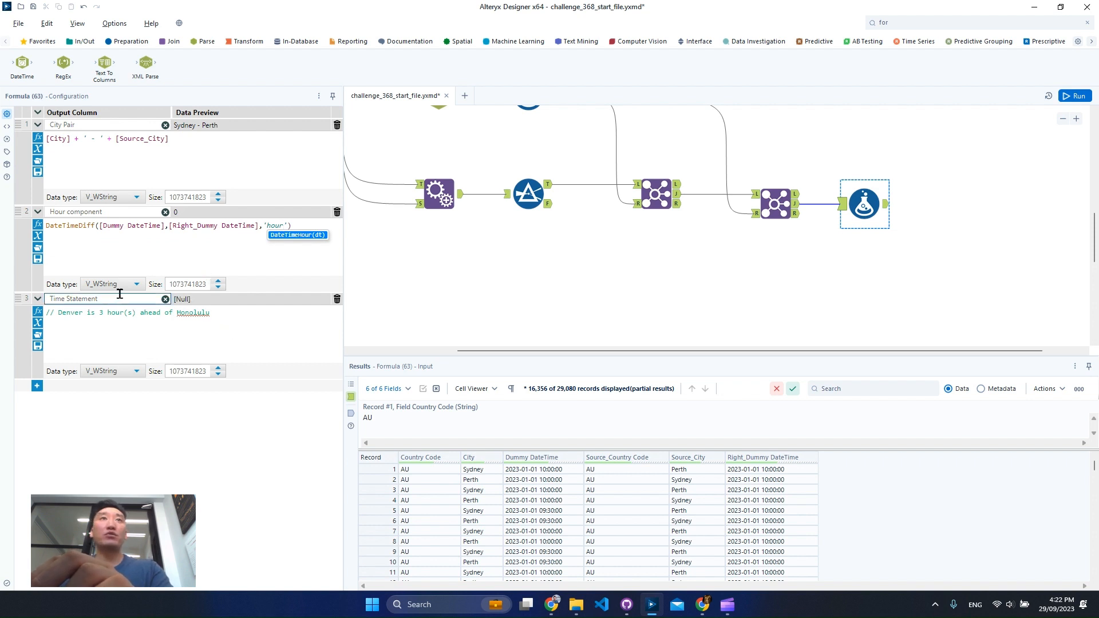
Step: Add an output column named Direction component and place it between Hour component and Time Statement
click(38, 386)
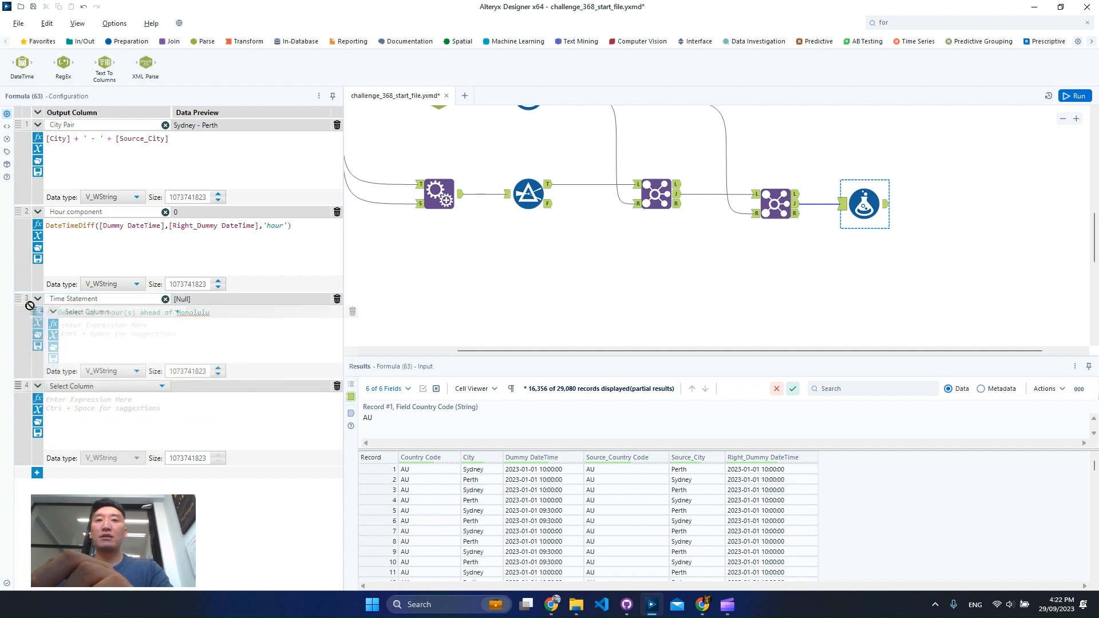
drag(17, 386, 48, 303)
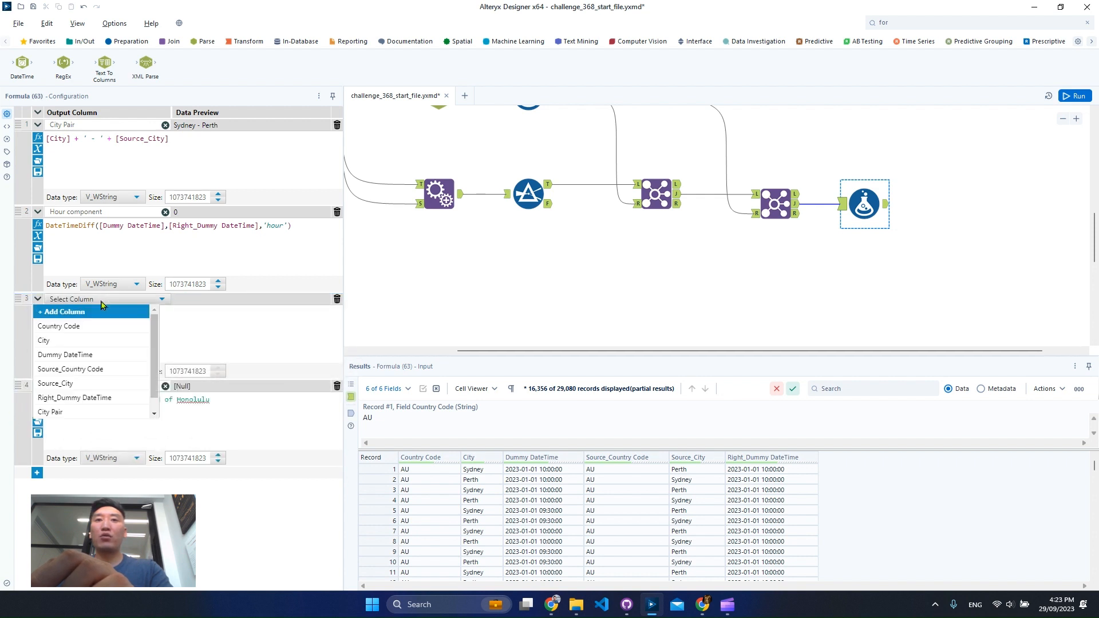
click(105, 300)
click(90, 312)
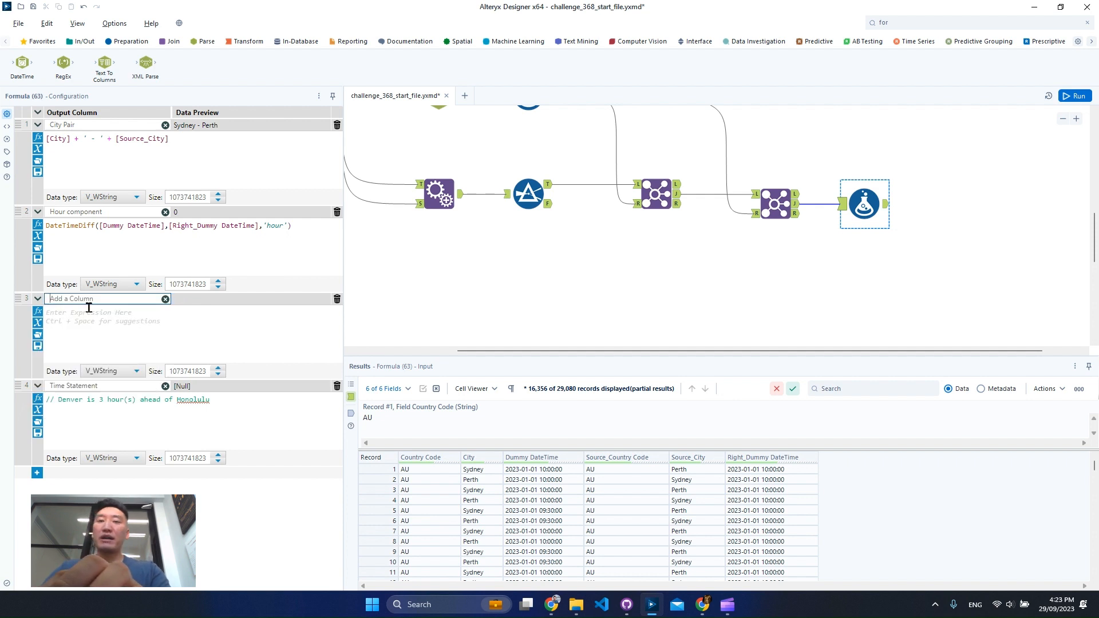
text(Direc)
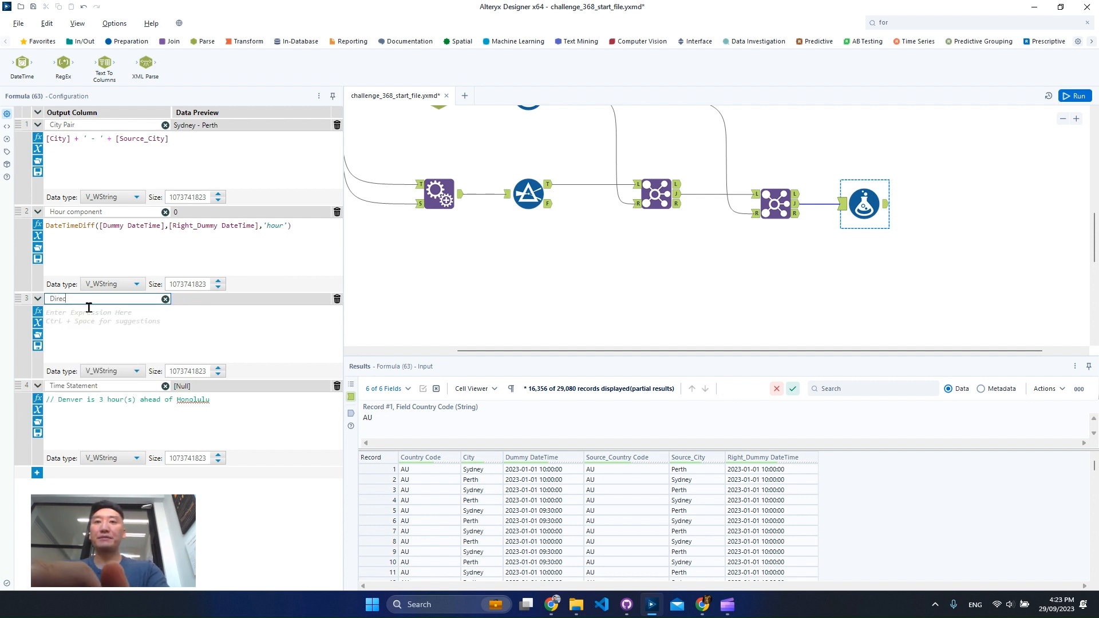
text(tion c)
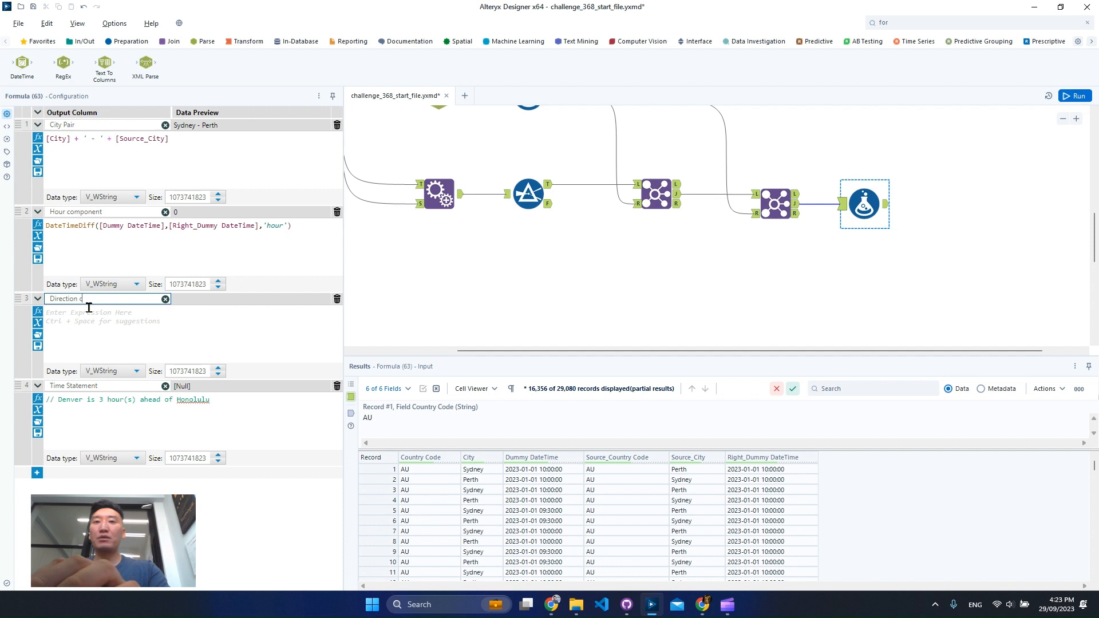
text(omp)
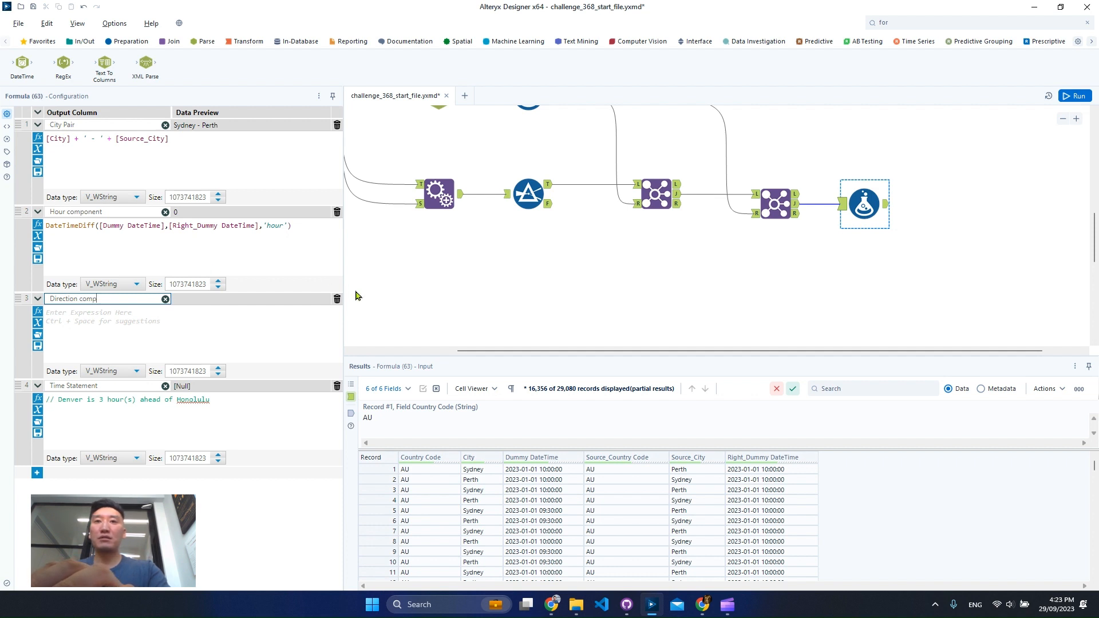
key(BackSpace)
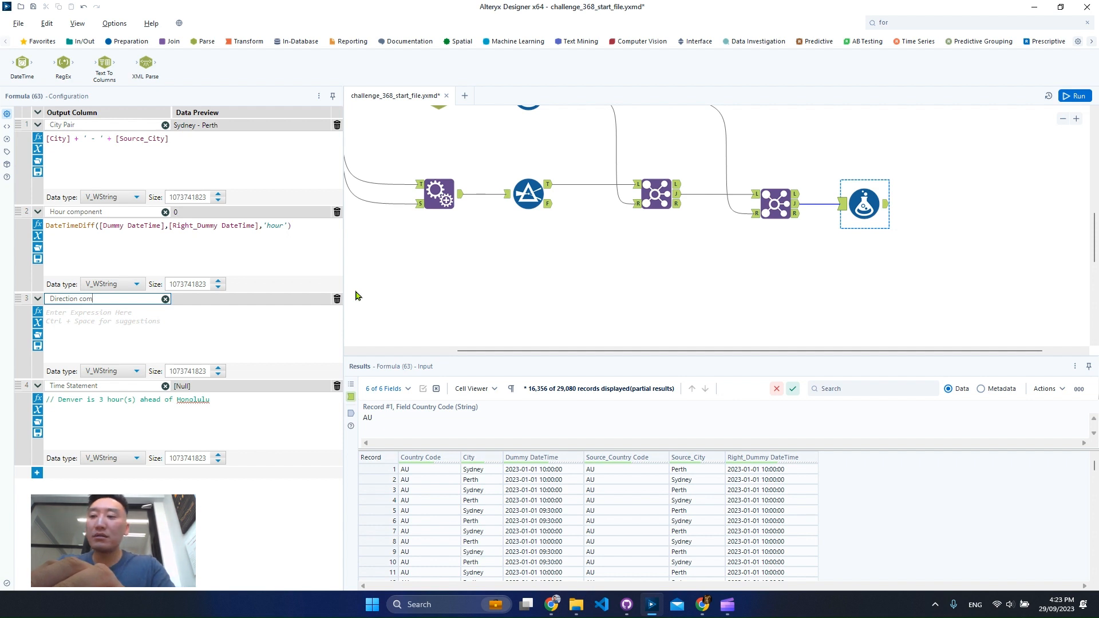
text(one)
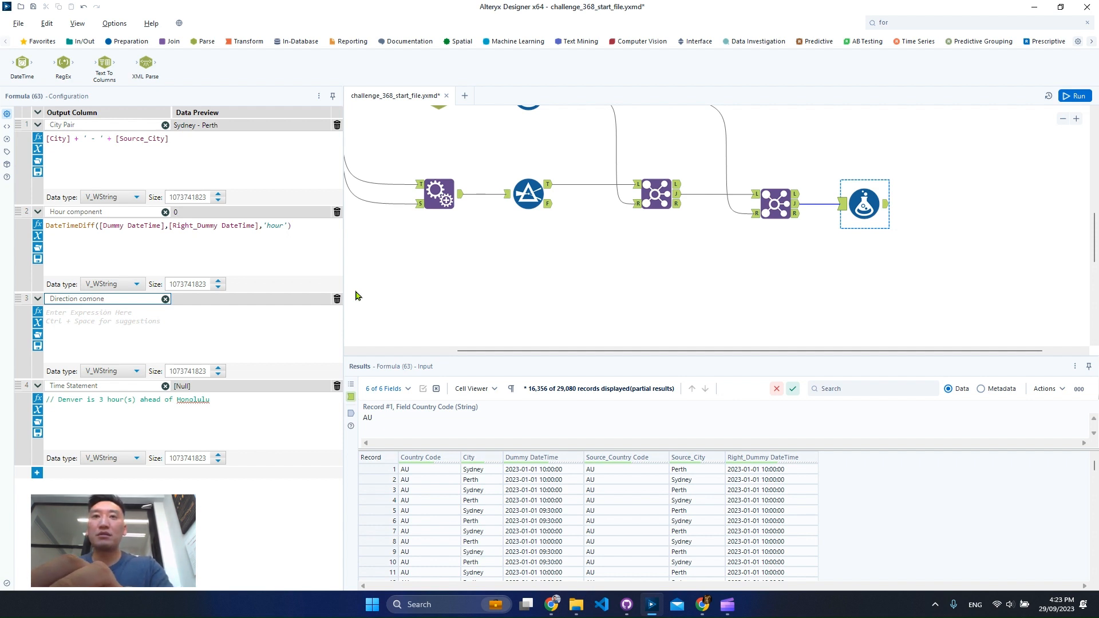
key(BackSpace)
key(BackSpace)
key(BackSpace)
key(BackSpace)
text(mponent)
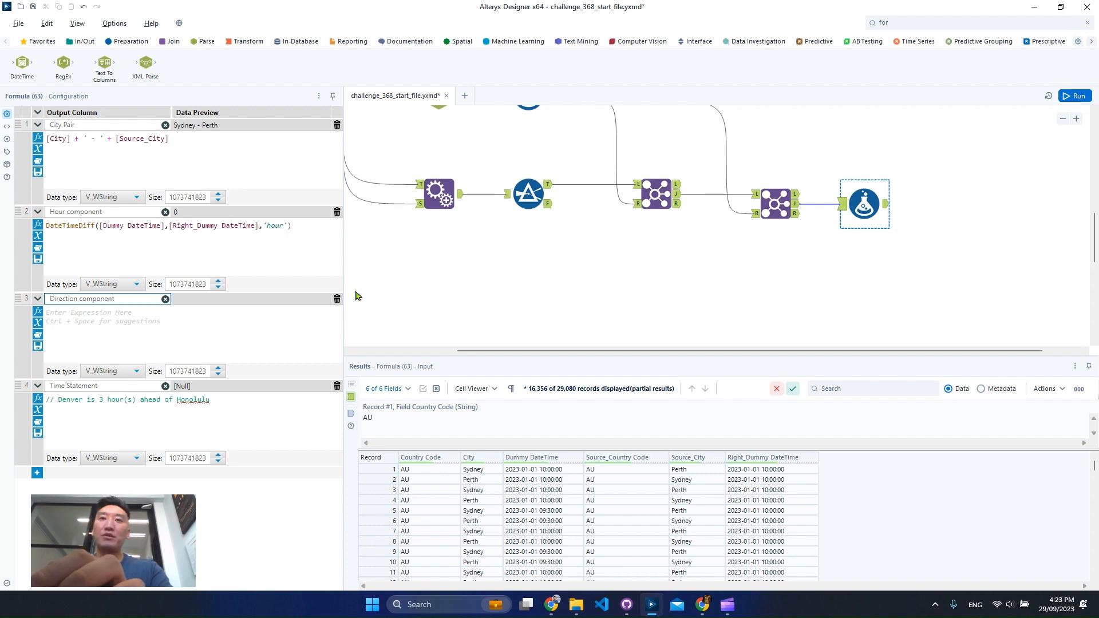
Step: Start the Direction component expression as an IIF with the condition DateTimeDiff([Dummy DateTime],[Right_Dummy DateTime],'hour')<0
click(243, 327)
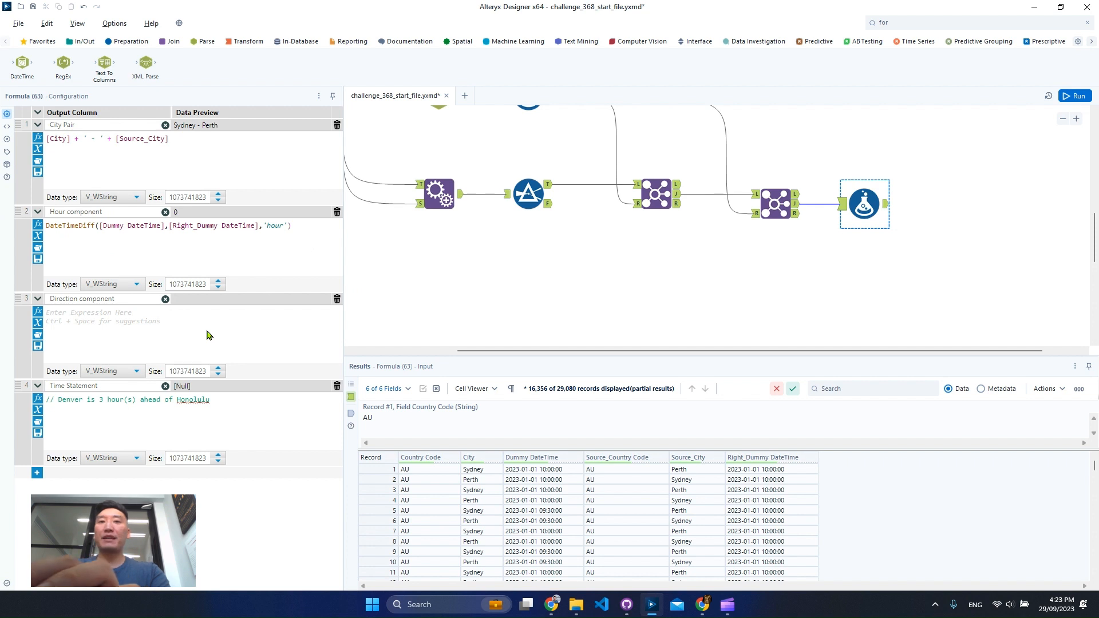
text(if)
key(Return)
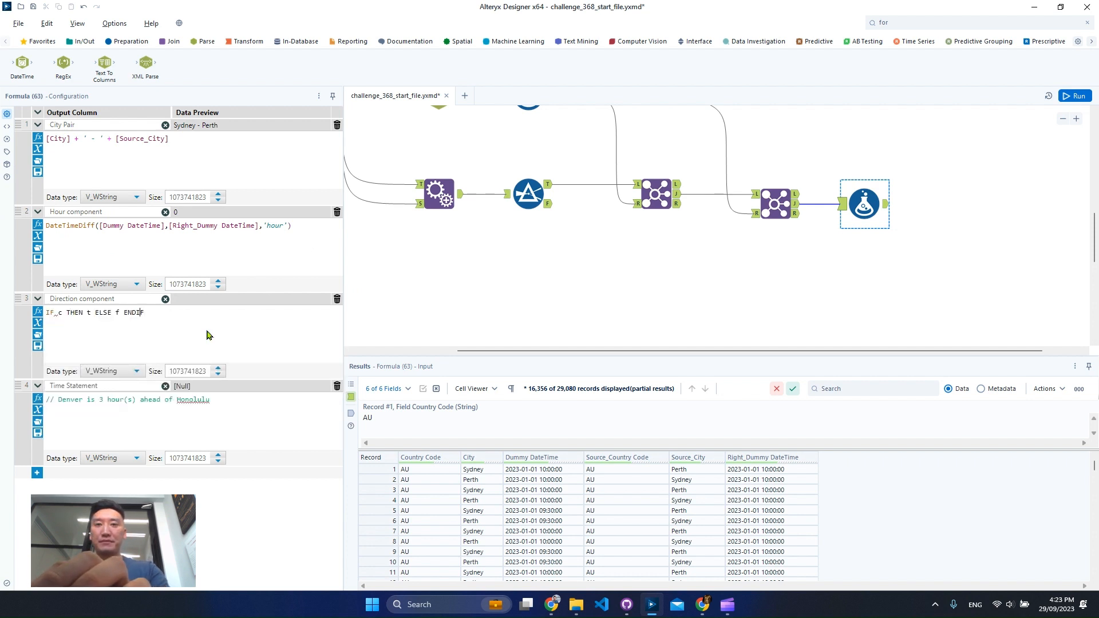
key(ctrl+a)
text(iif)
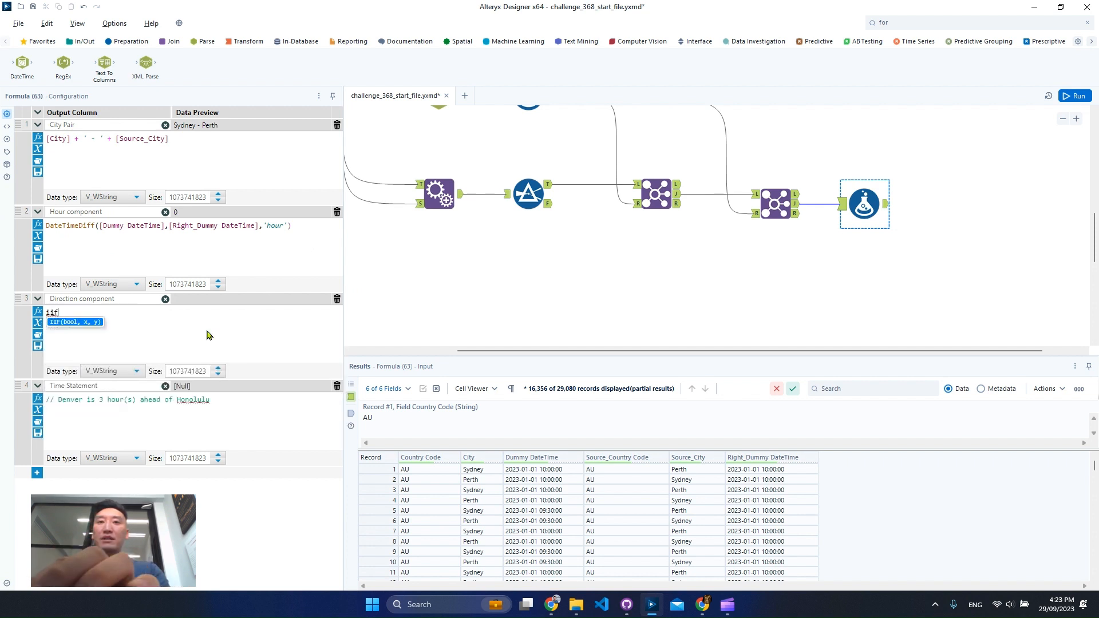
key(Return)
text(DateTimeDiff([Dummy DateTime],[Right_Dummy DateTime],'hour'))
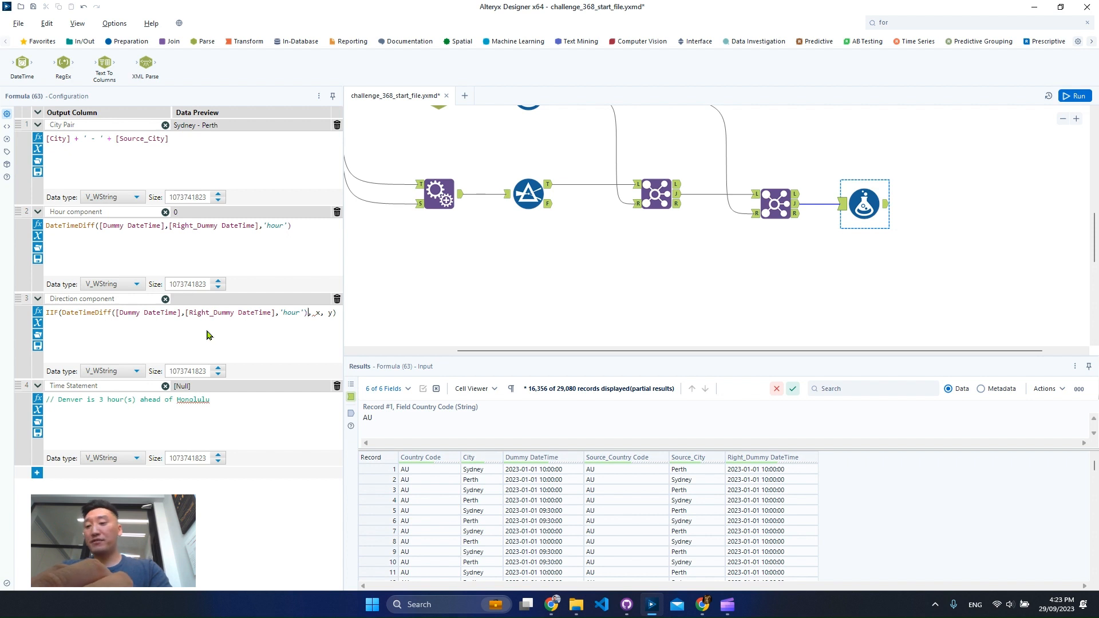
text(<0)
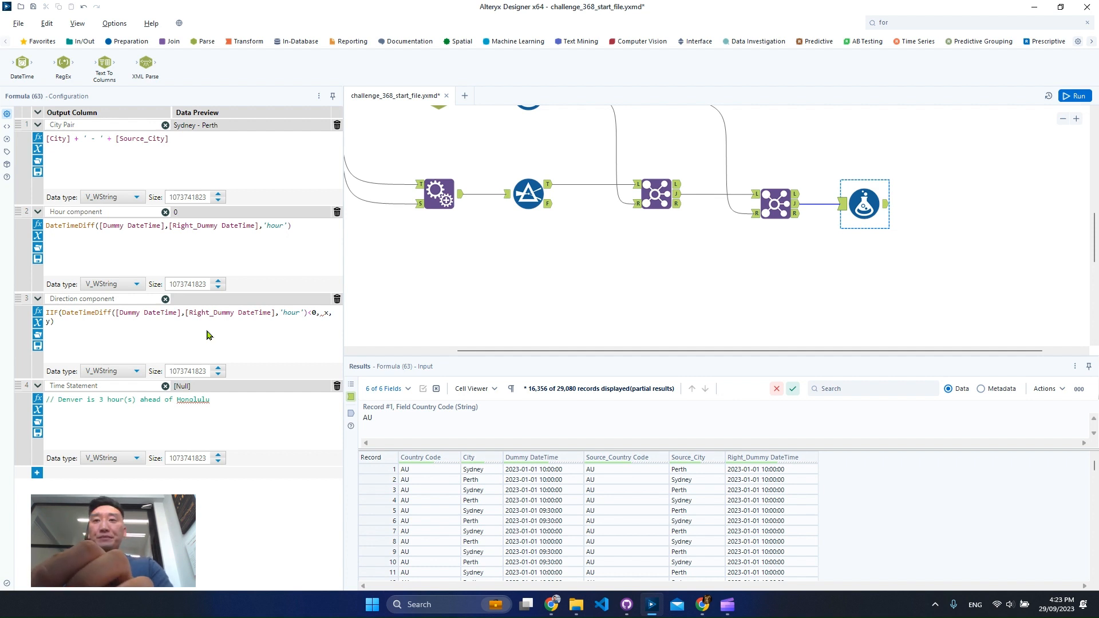
Step: Make the Direction component IIF return 'ahead' when the condition is true and 'behine' when it is false
text(')
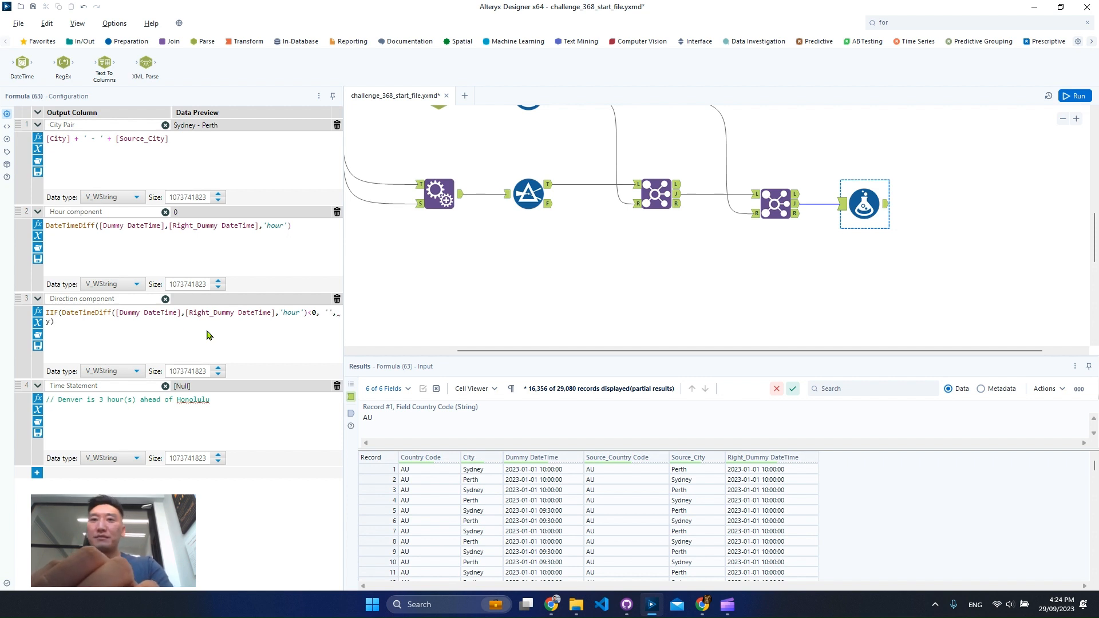
text(ahead)
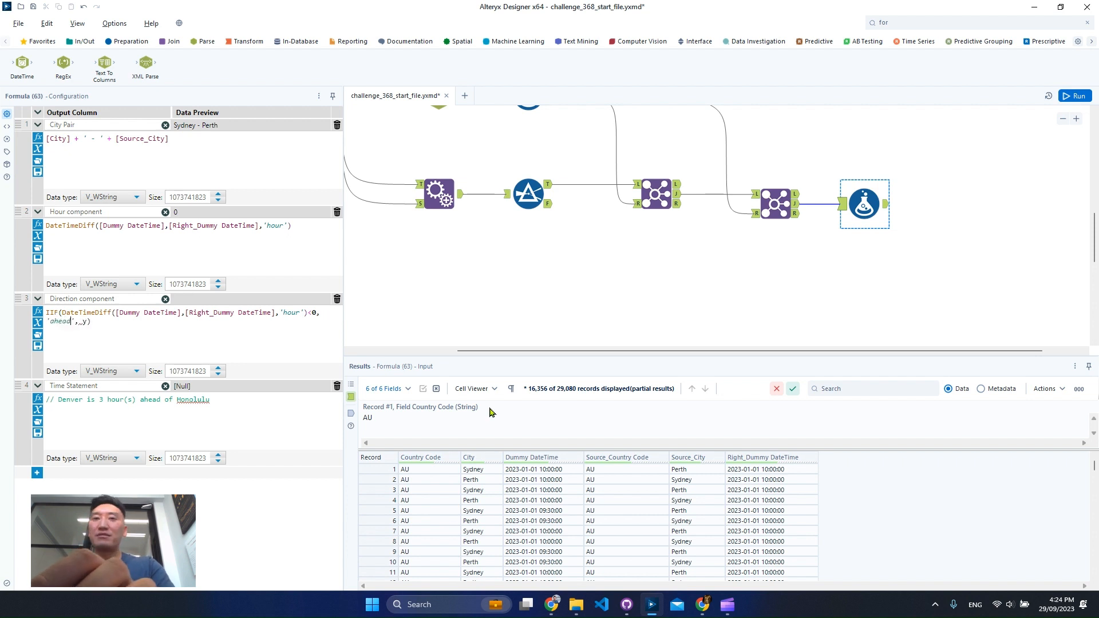
text(', 'b)
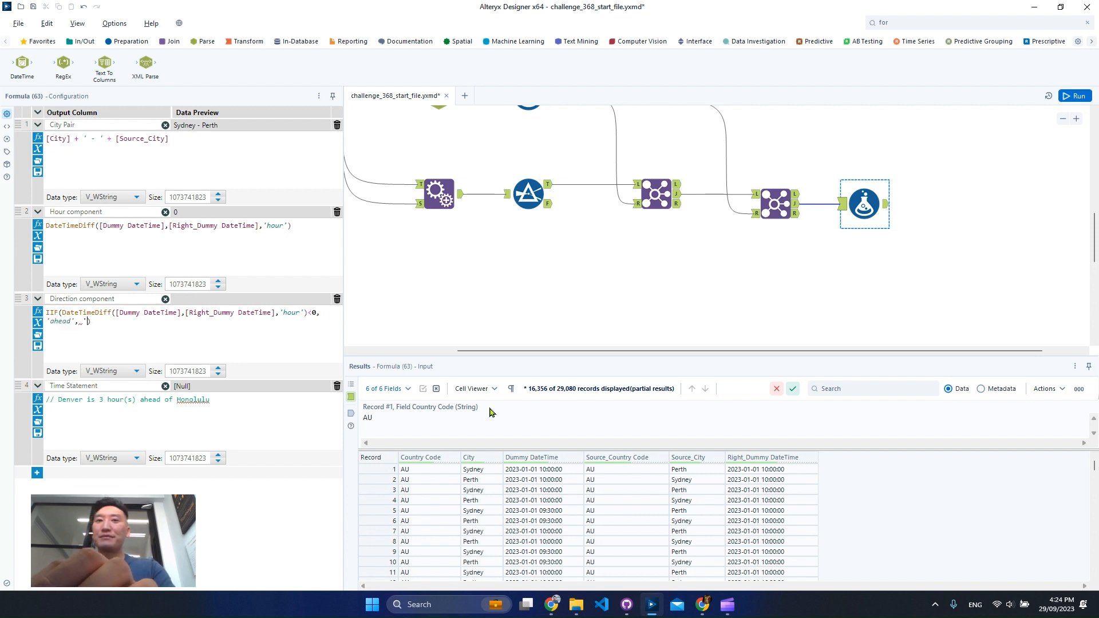
text(ehine)
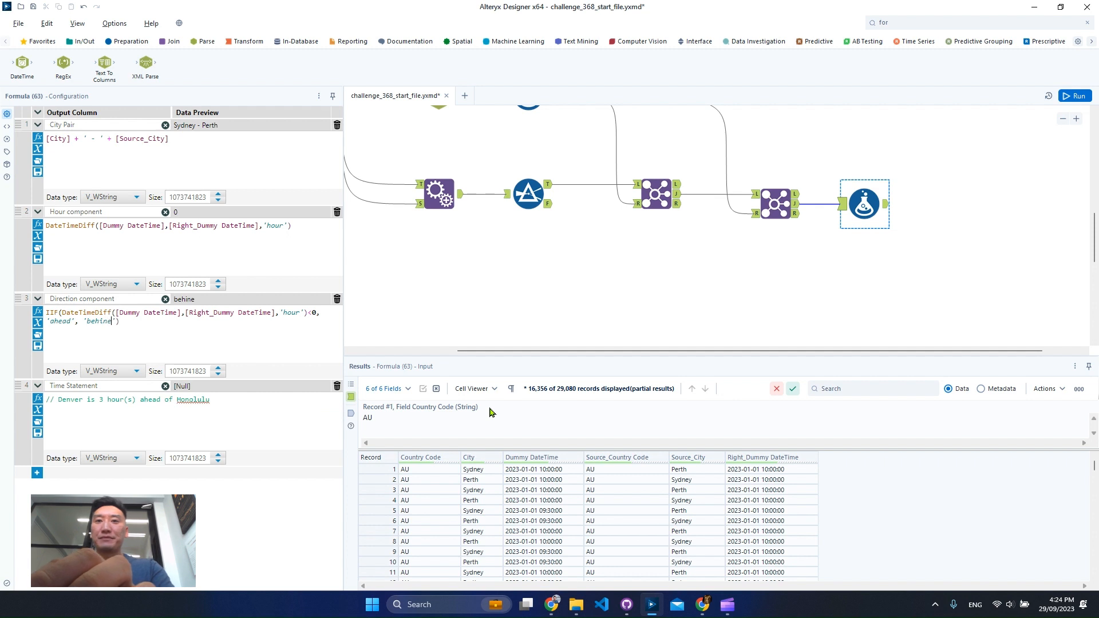
Step: Add the unquoted placeholder test on a new line below the Time Statement comment and run the workflow
click(301, 399)
key(Return)
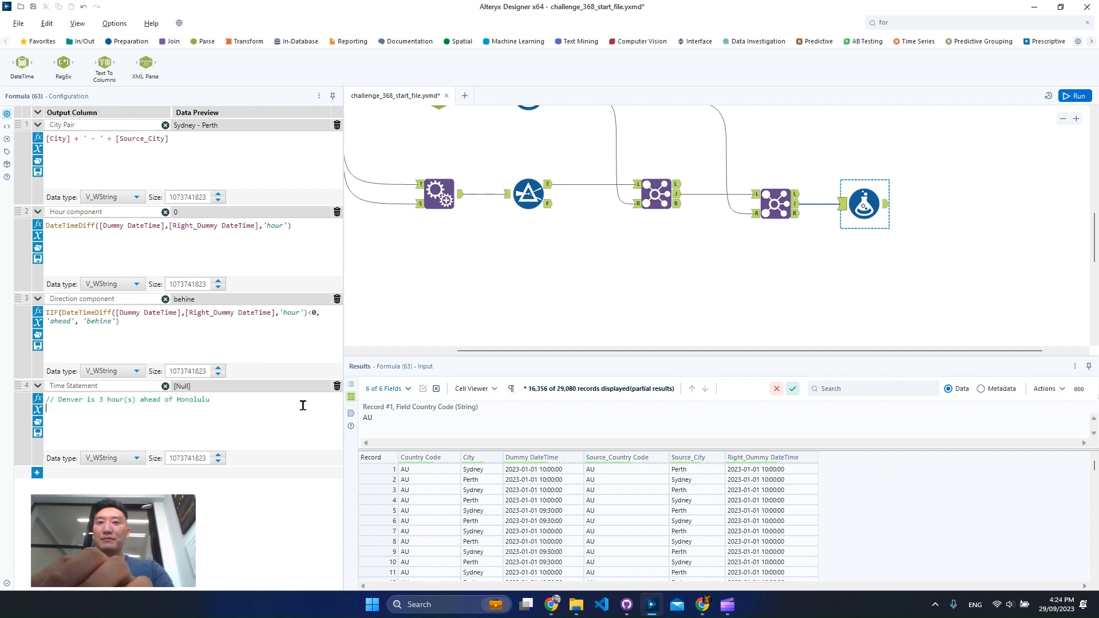
text(test)
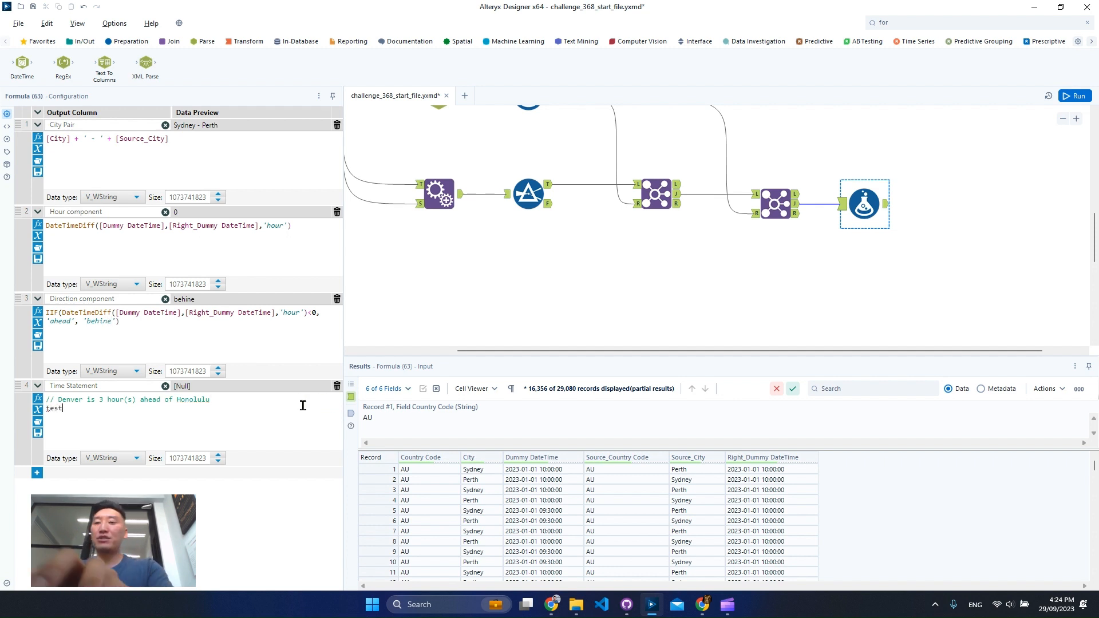
click(778, 304)
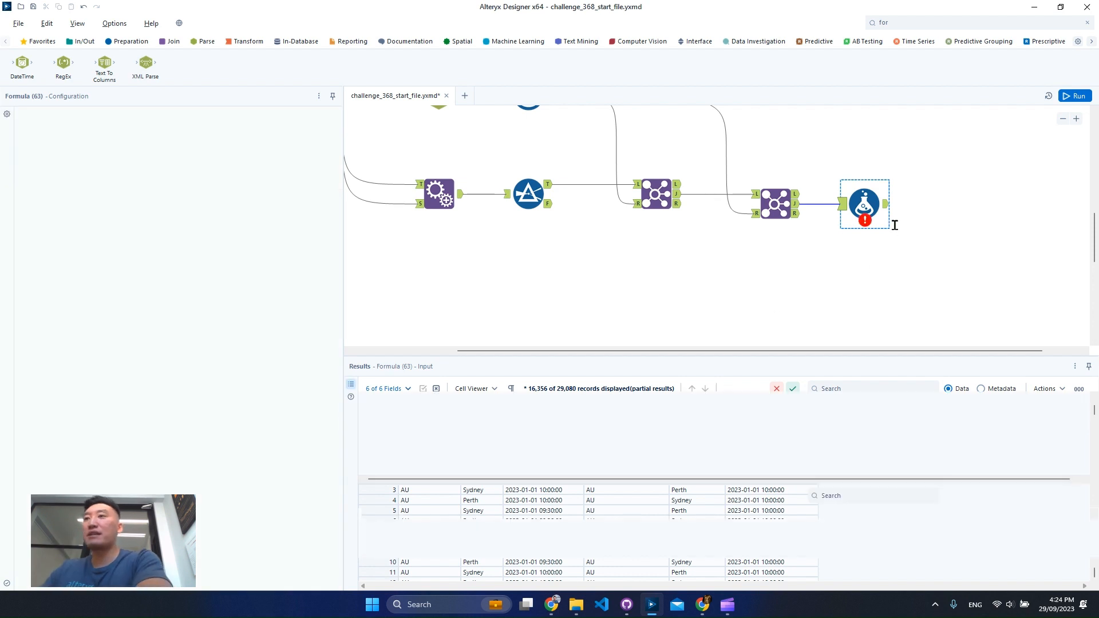
key(ctrl+r)
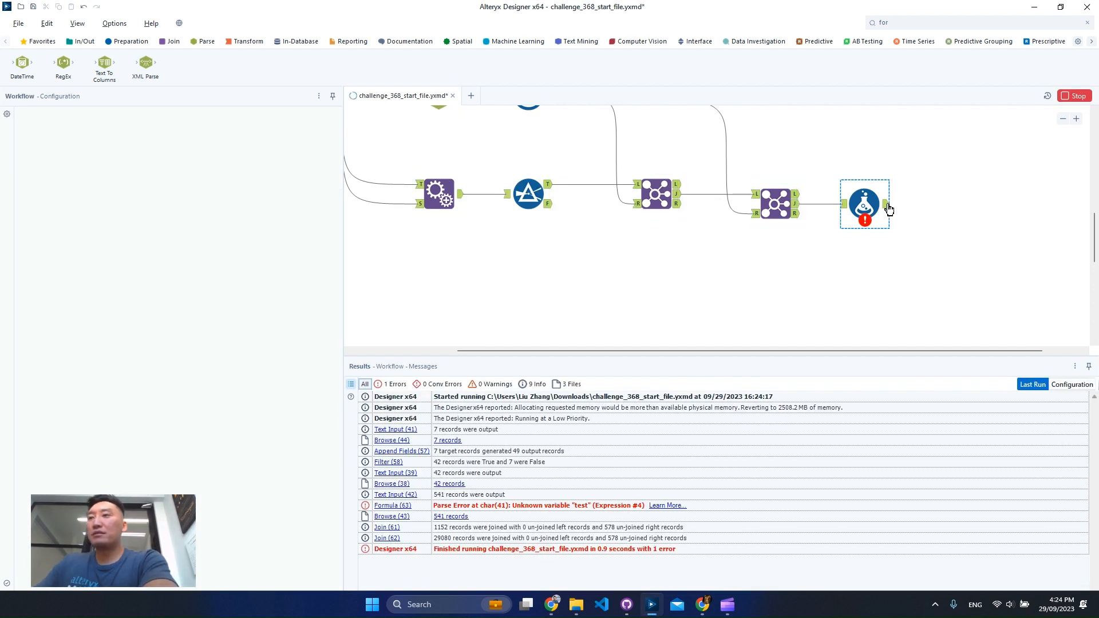
click(889, 208)
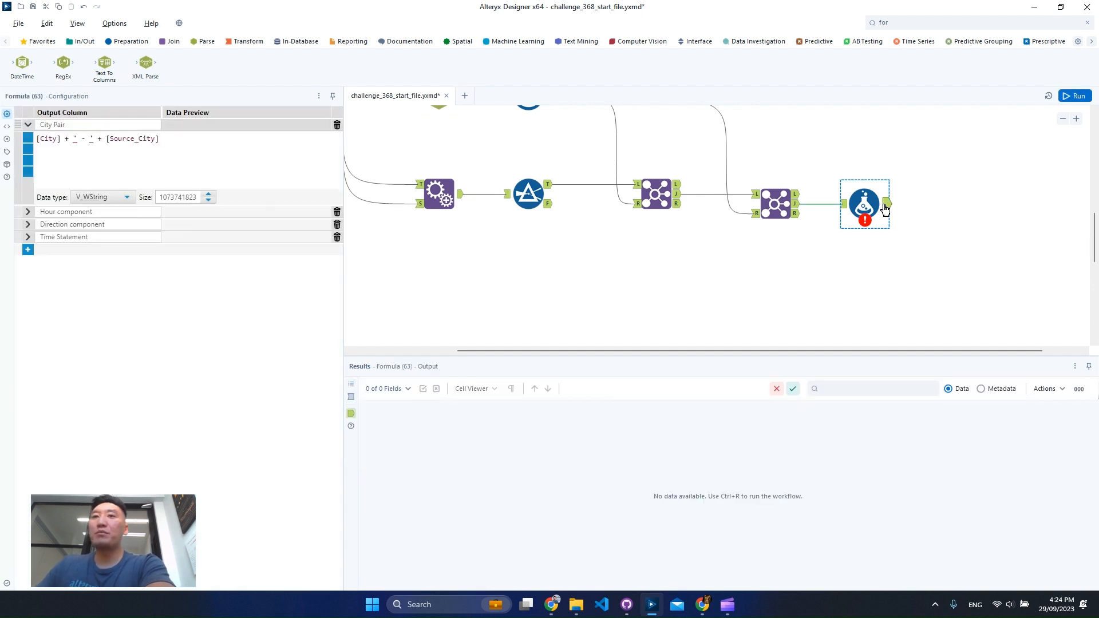
Step: Enclose the placeholder in the Time Statement expression in single quotes as 'test'
click(38, 237)
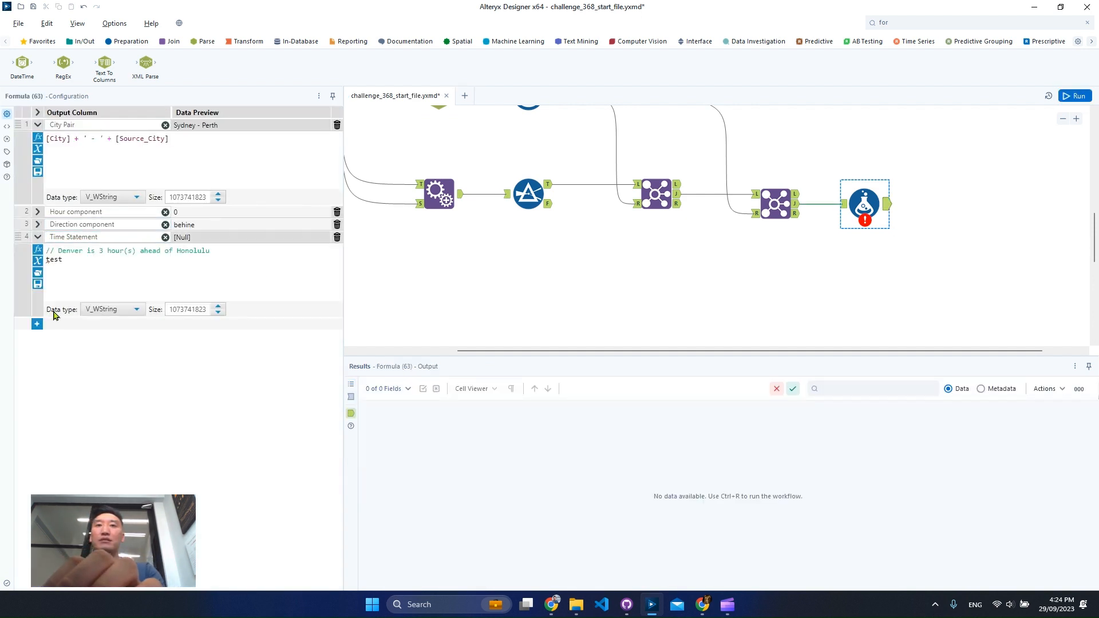
click(48, 260)
text('test)
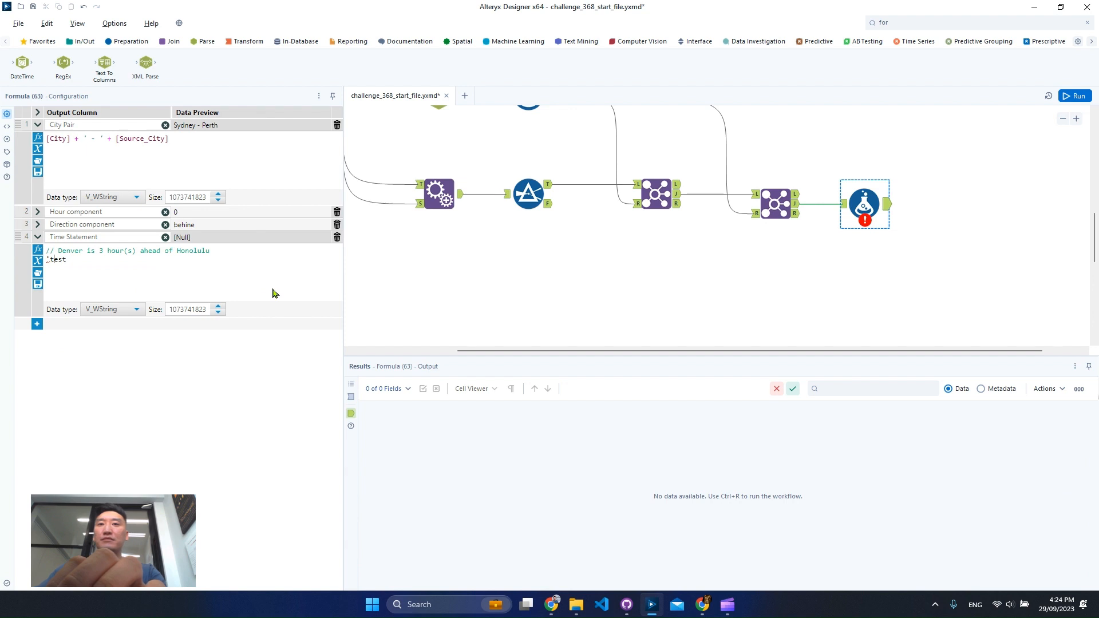
text(')
Step: Rerun the workflow and inspect the first record of the final Formula tool's output
key(ctrl+r)
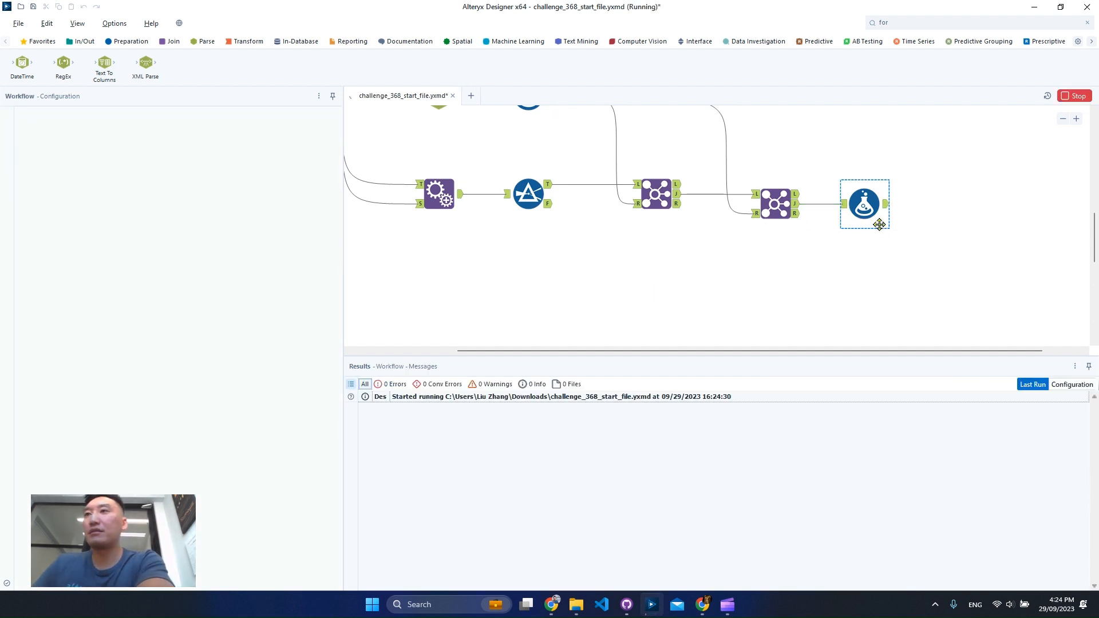
click(885, 206)
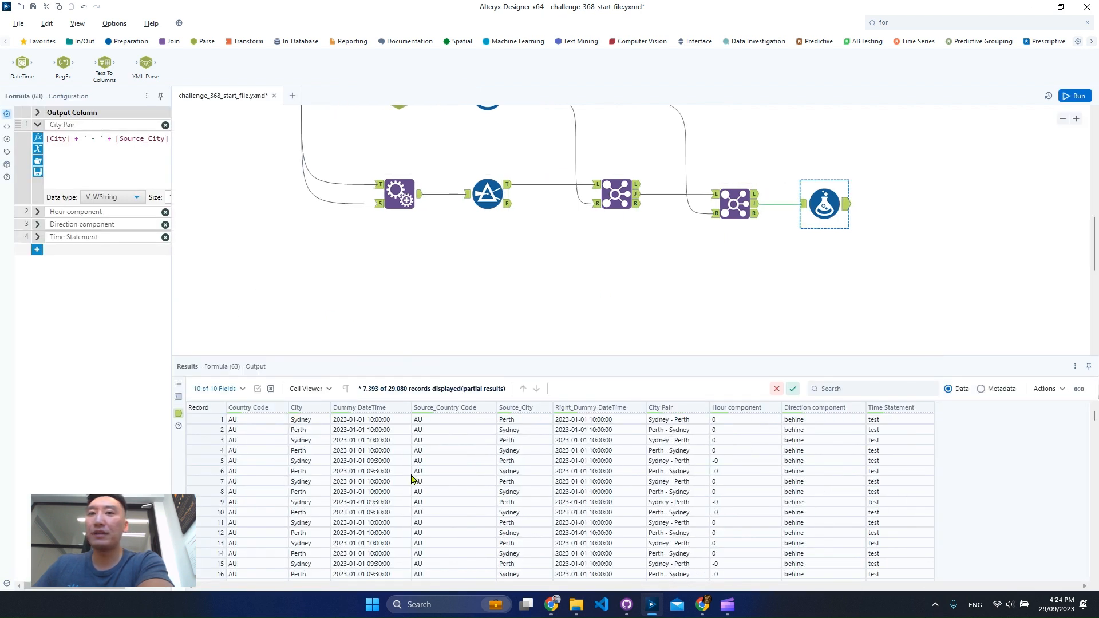
click(205, 419)
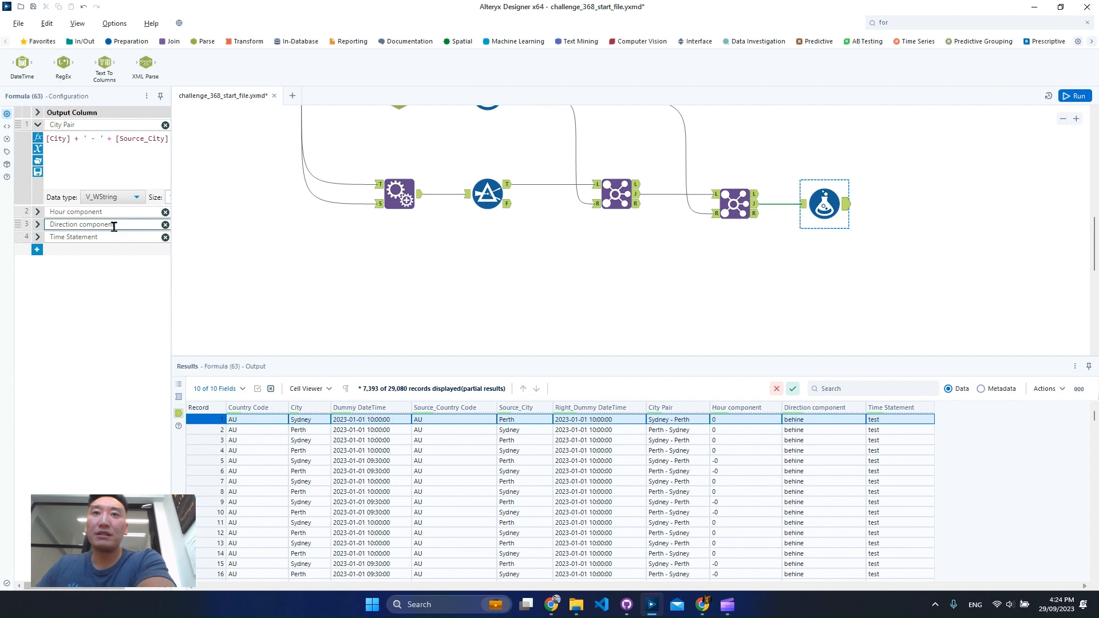
Step: Examine the time statements for the Sydney and Perth pairs in the expected output data
drag(170, 246, 374, 254)
scroll(805, 216, up, 8)
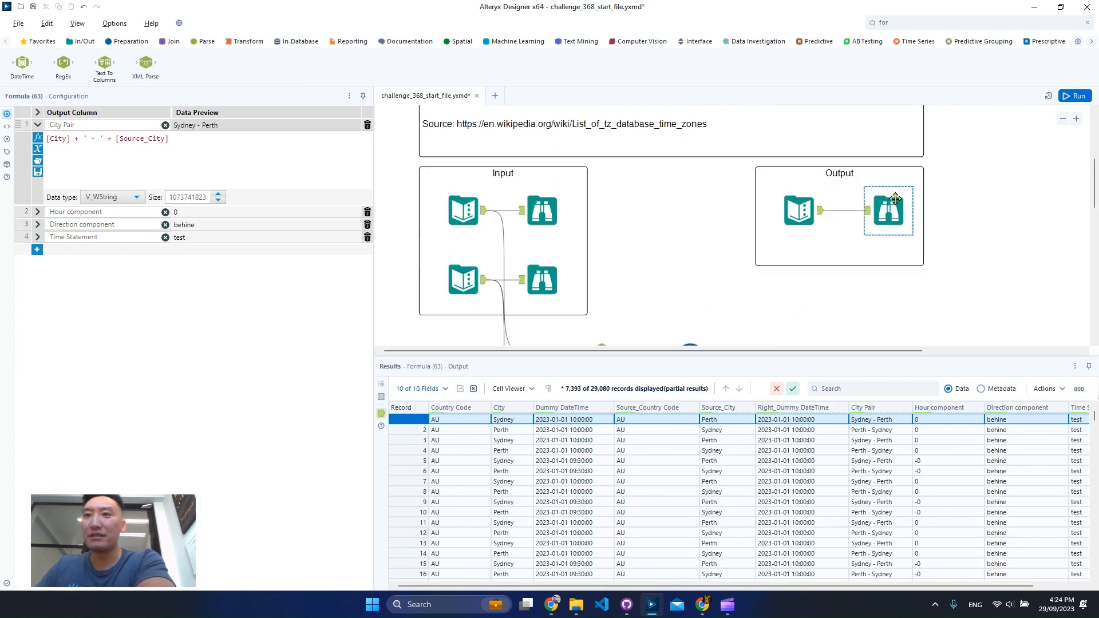
click(895, 199)
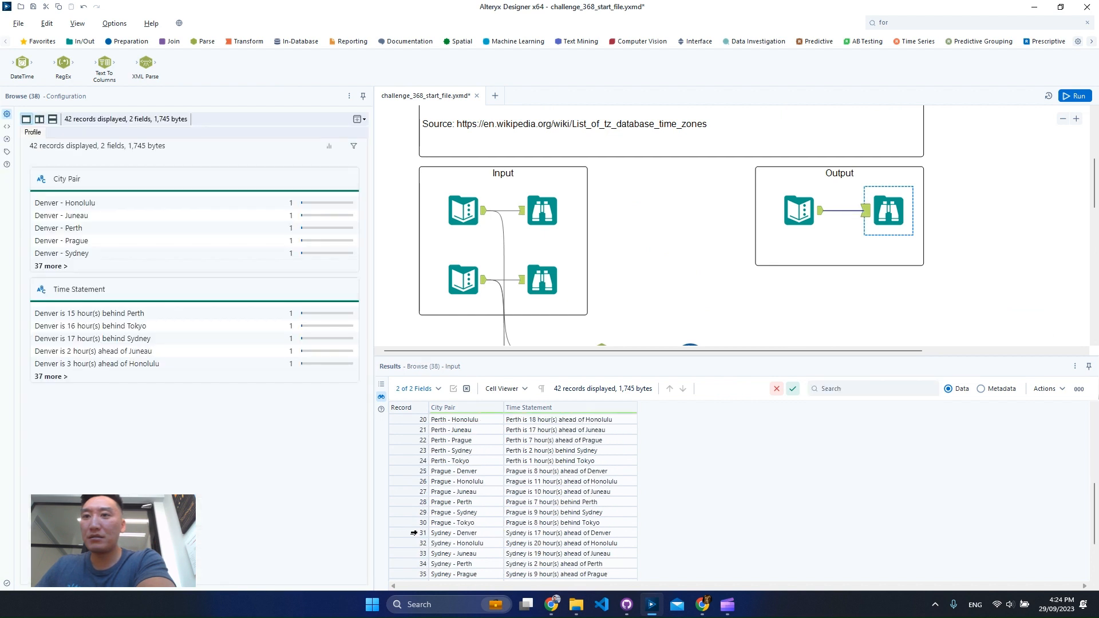
click(413, 533)
click(417, 450)
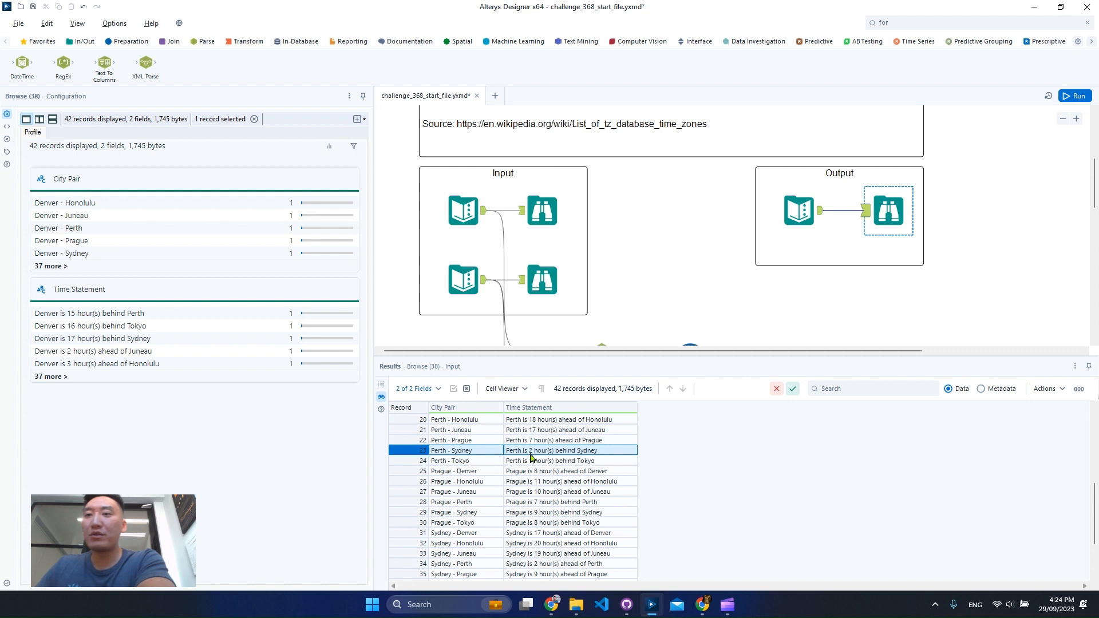
Step: Examine the hour and direction components of the Perth and Sydney records in the final Formula tool's output
scroll(840, 315, down, 3)
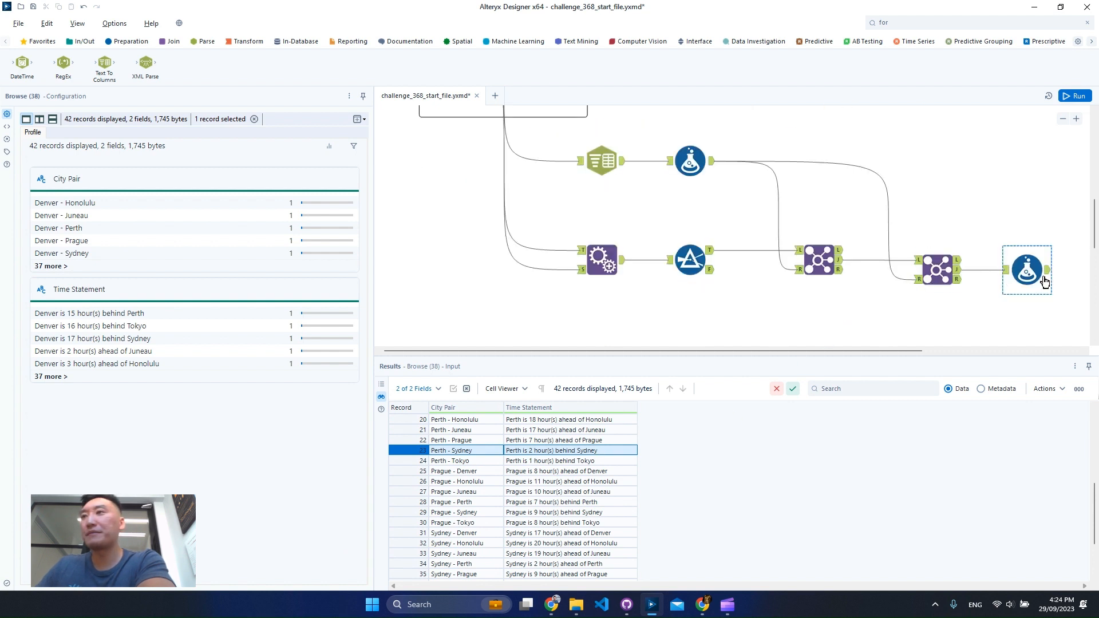
click(1044, 280)
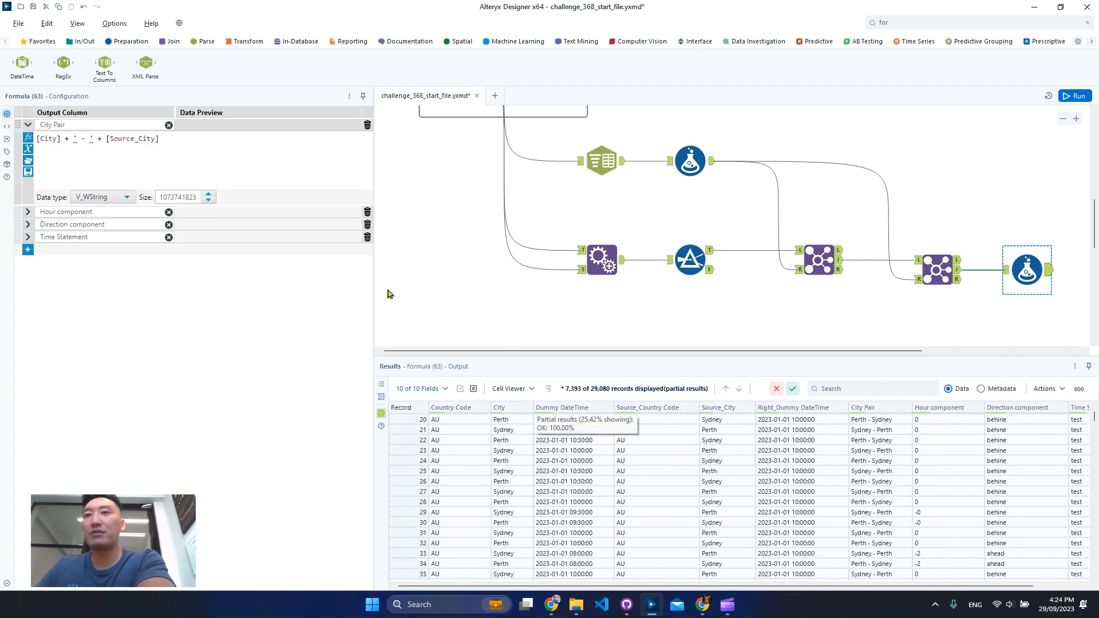
drag(374, 285, 257, 298)
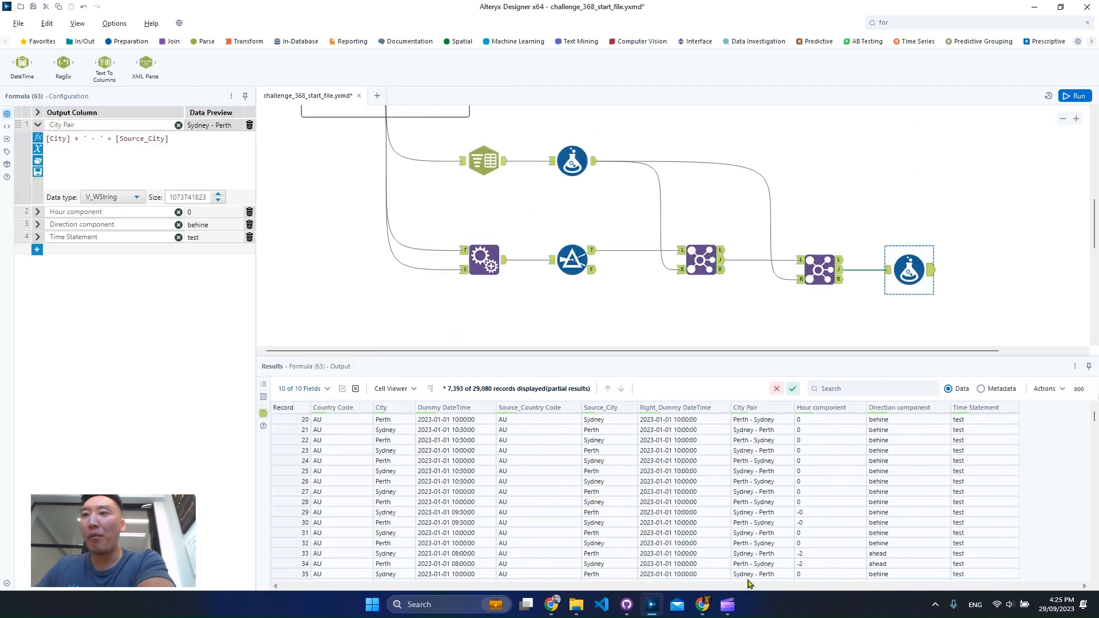
click(289, 420)
scroll(452, 477, up, 4)
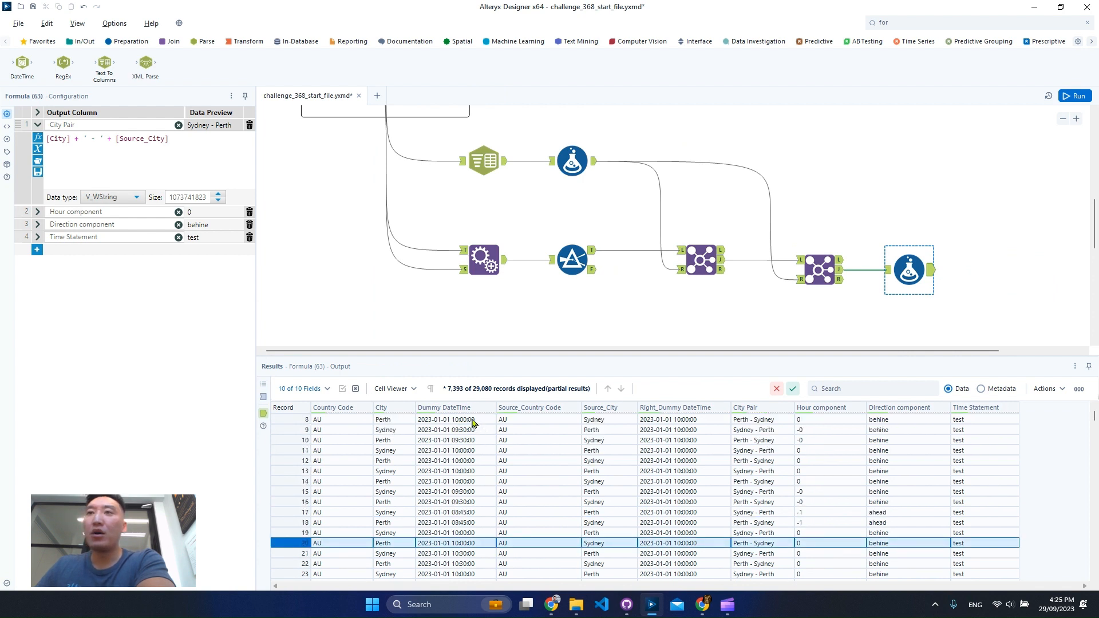
Step: Search the time zone input data for perth and check its UTC offset
scroll(469, 303, up, 3)
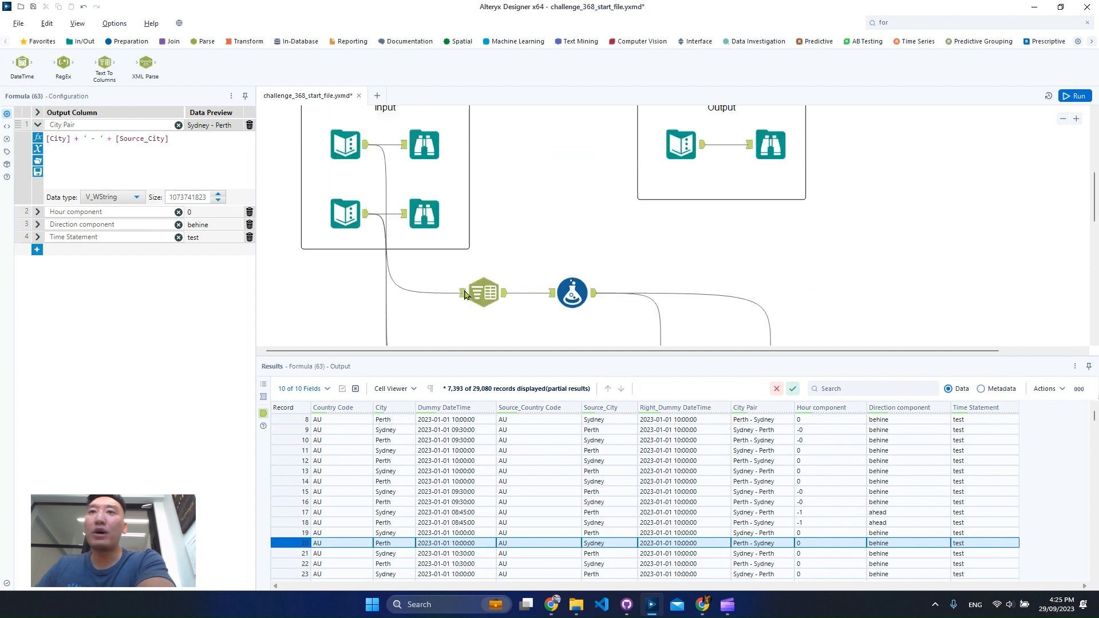
click(419, 158)
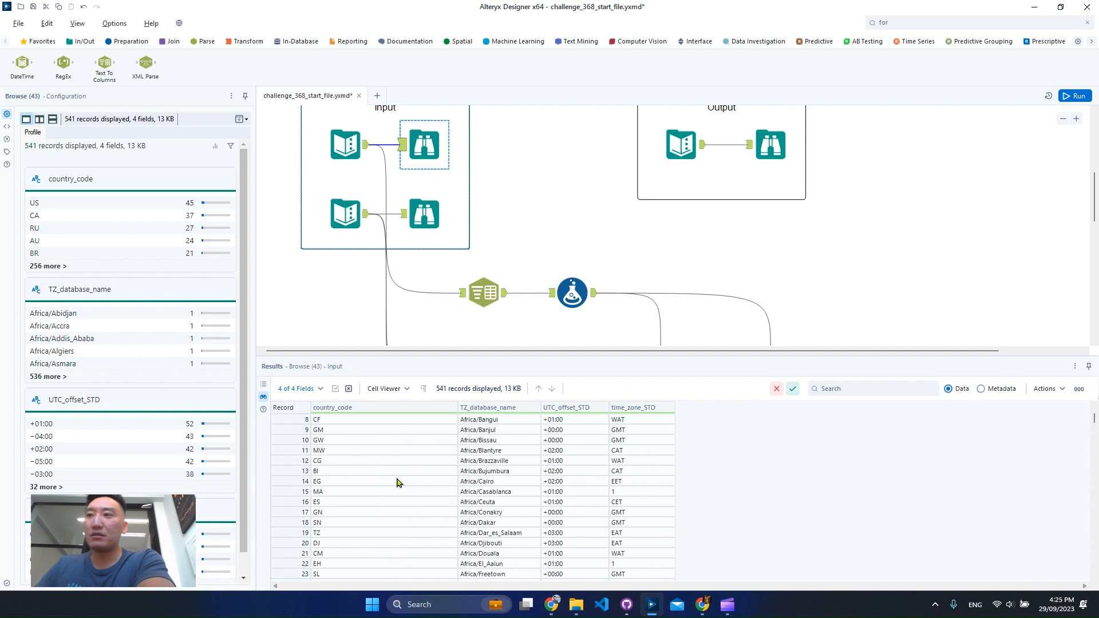
click(894, 383)
text(p)
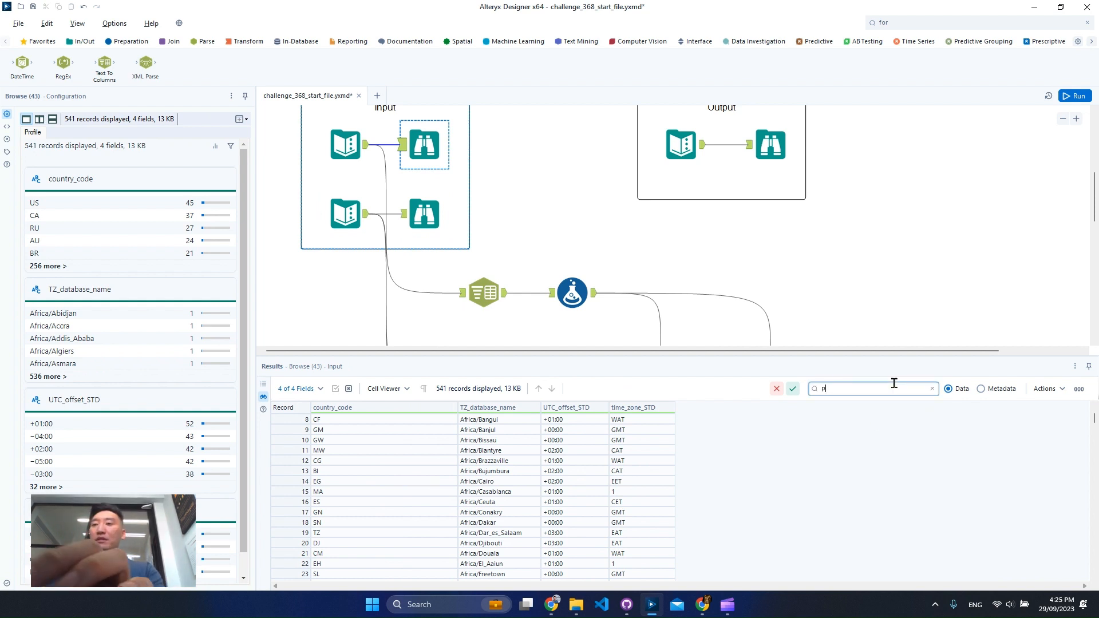
text(erth)
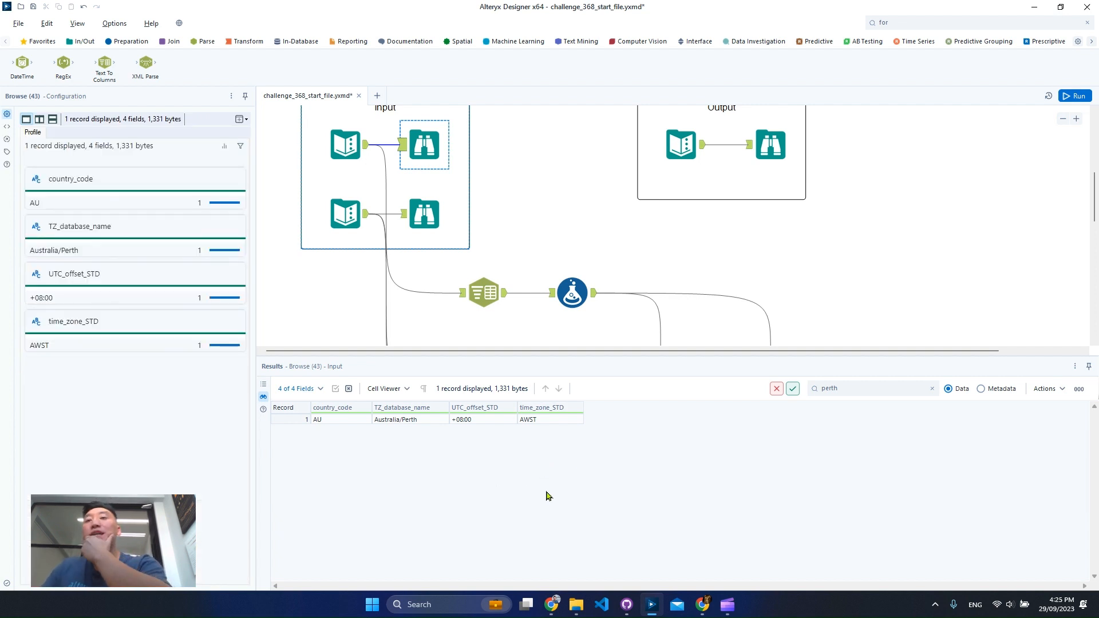
click(478, 421)
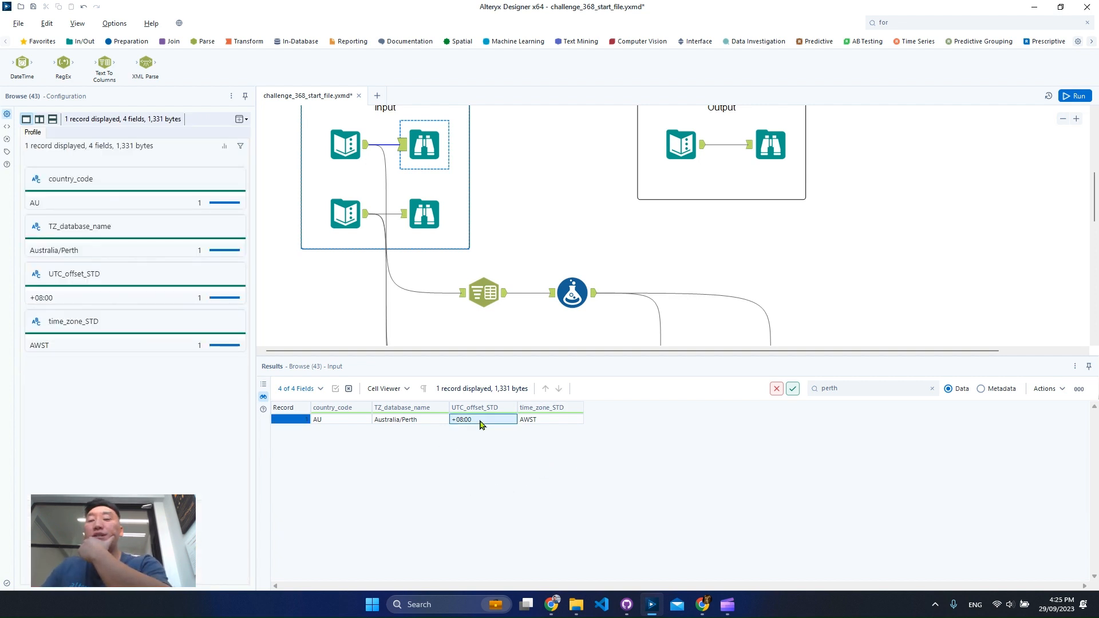
Step: Search the time zone input data for sydney and select its record
double_click(836, 388)
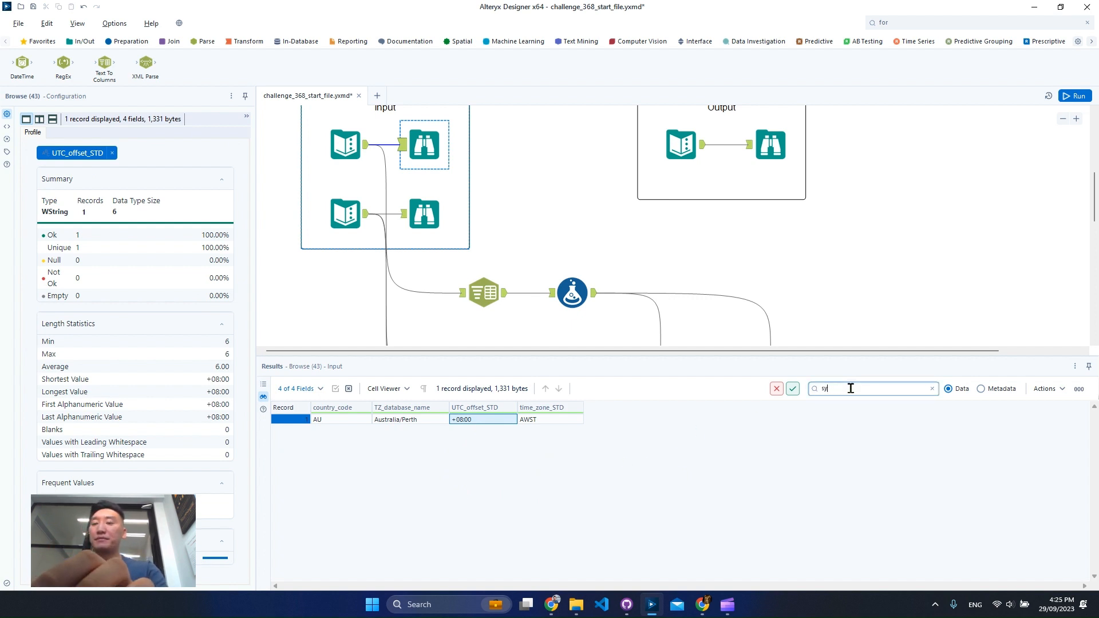
key(Return)
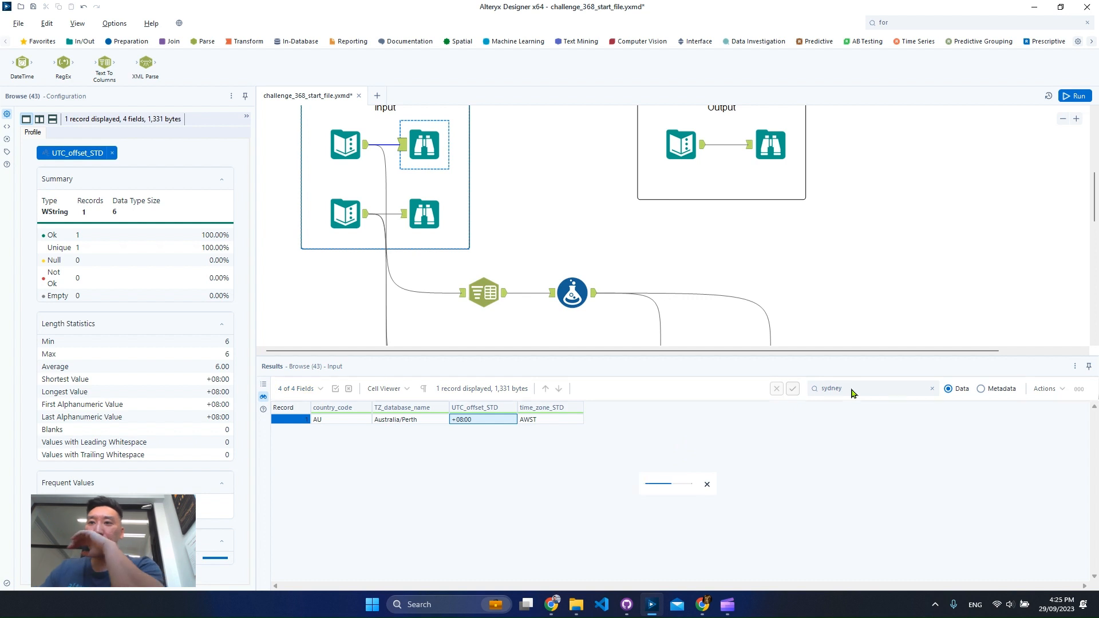
click(427, 422)
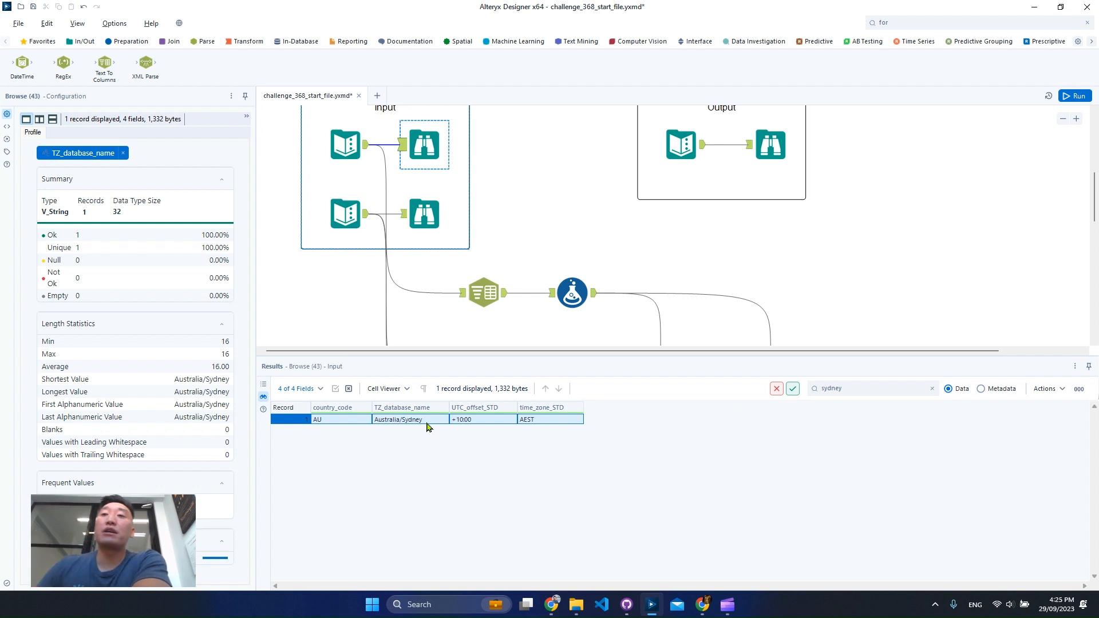
scroll(382, 282, down, 3)
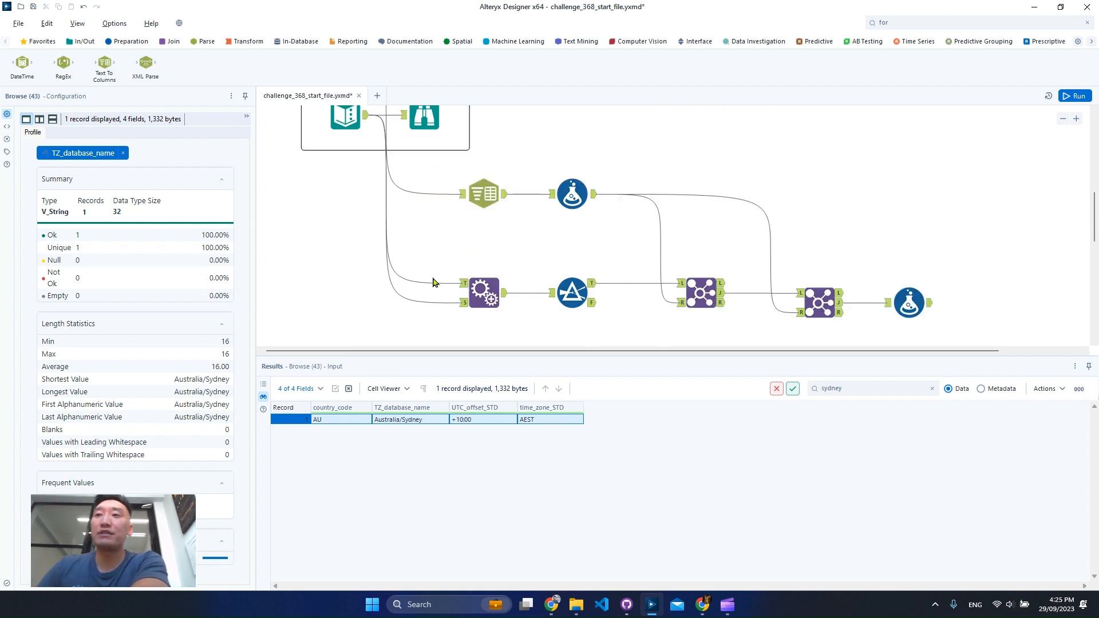
Step: Examine the Honolulu record's Region and City values in the city list input data
click(479, 282)
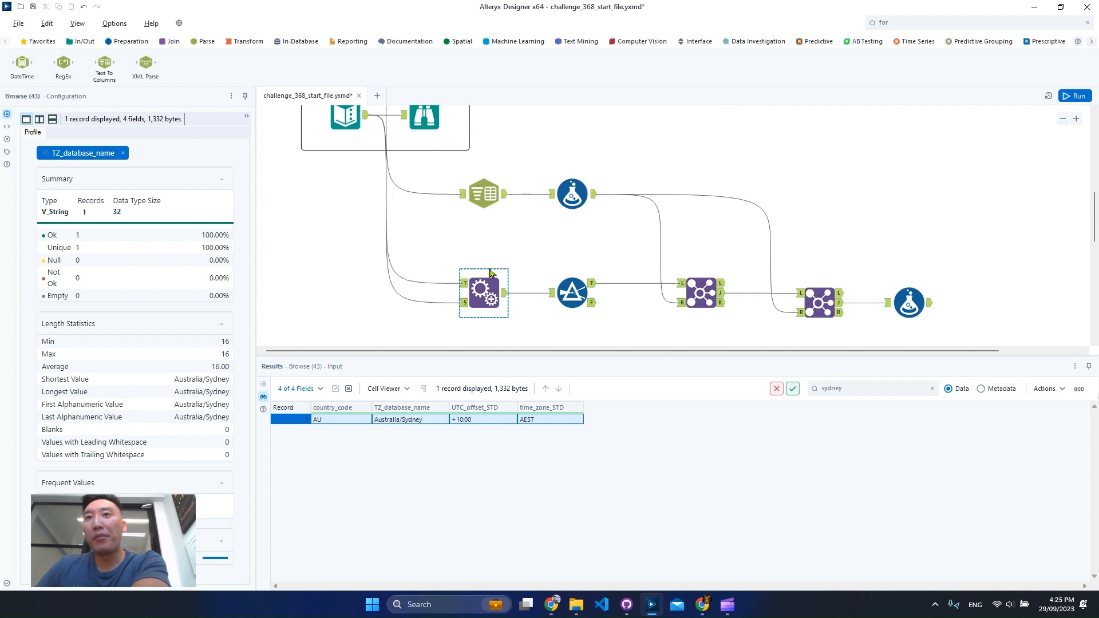
scroll(442, 263, up, 3)
click(426, 216)
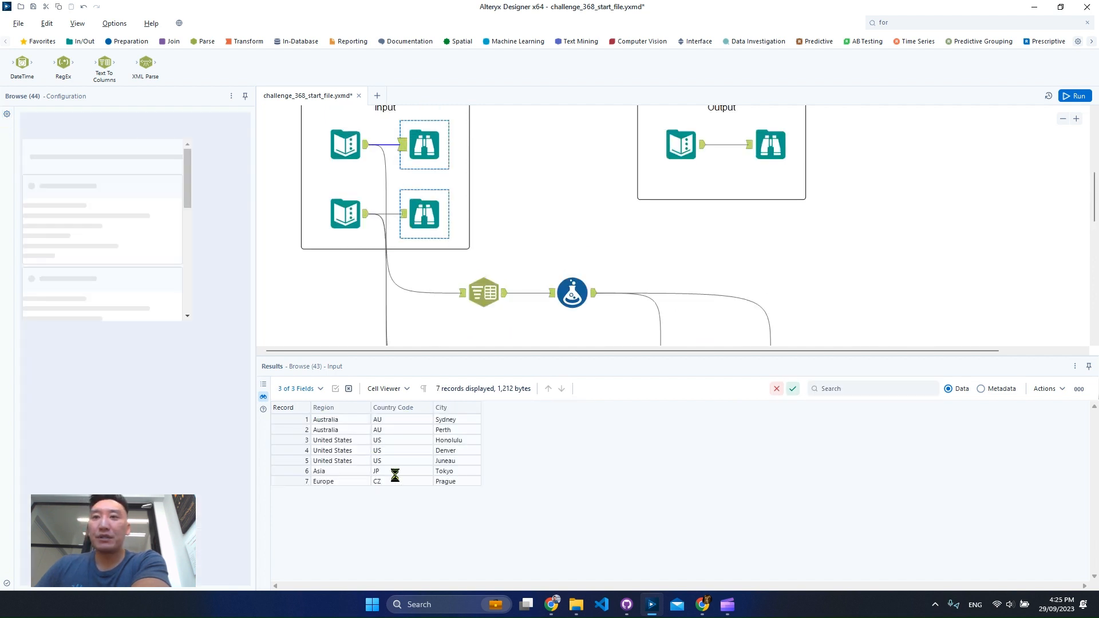
click(356, 440)
right_click(354, 440)
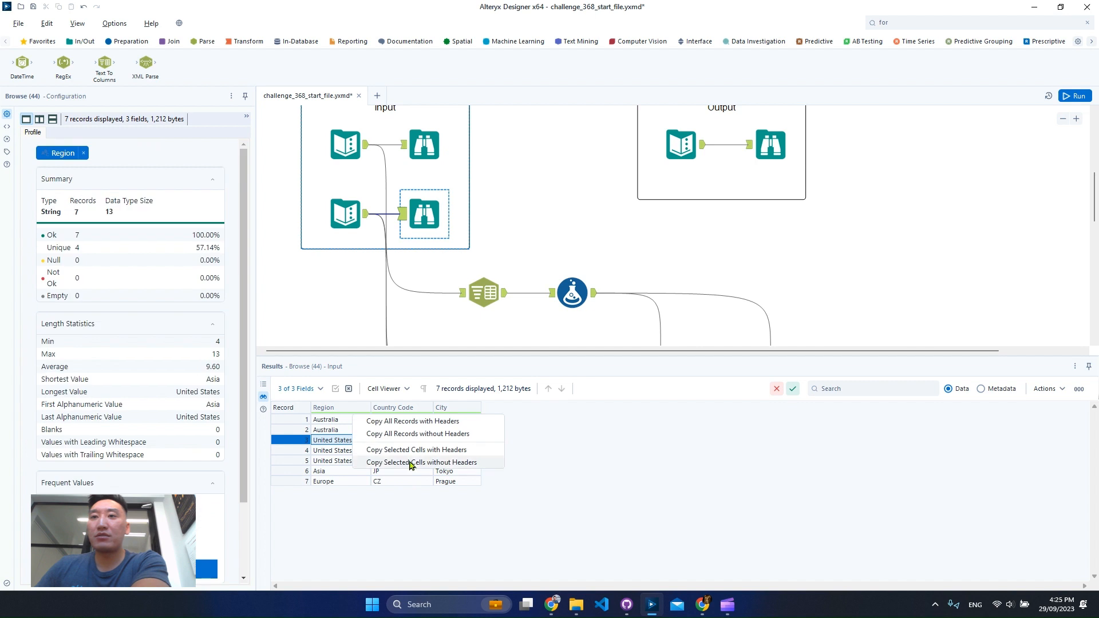
click(526, 452)
click(464, 440)
right_click(465, 441)
click(498, 454)
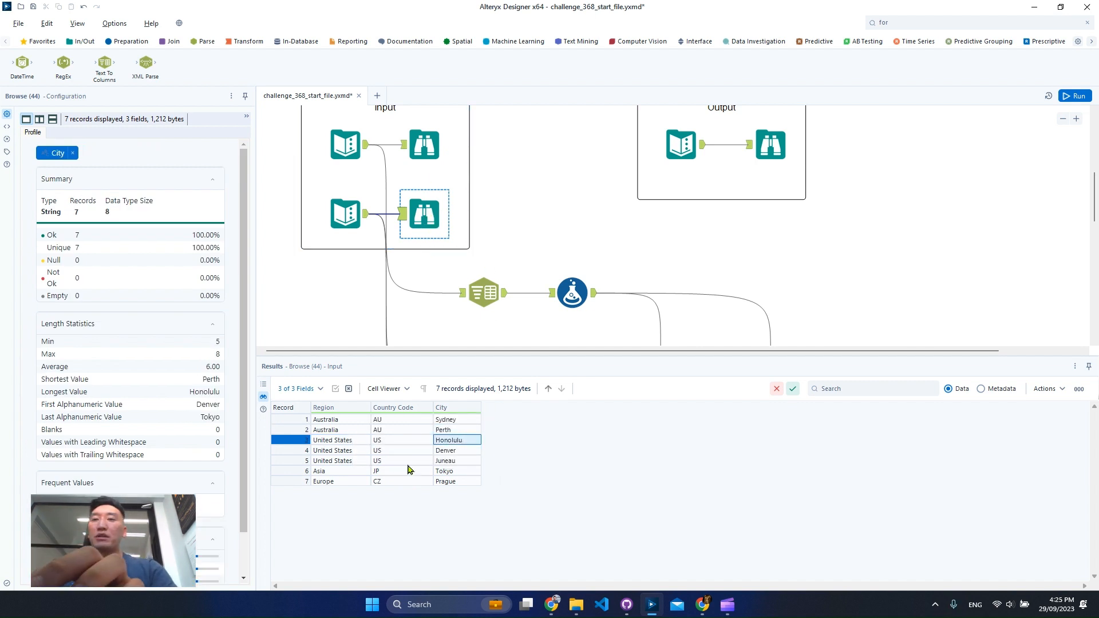
Step: Search the time zone input data for Honolulu and check its UTC offset
click(424, 145)
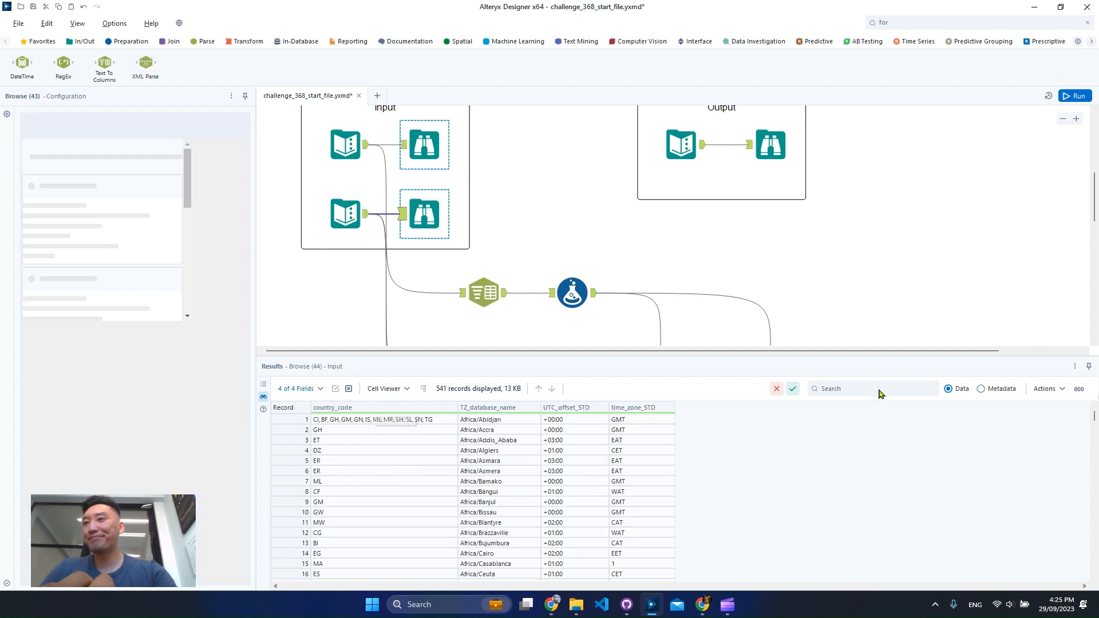
click(878, 389)
text(Honolulu)
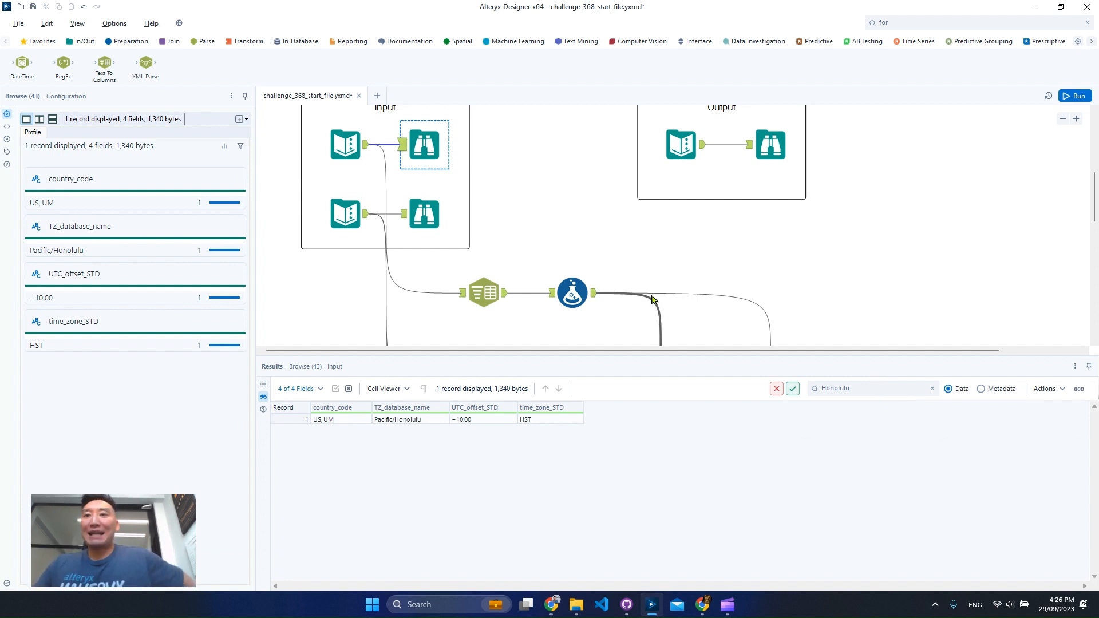
click(567, 285)
scroll(466, 235, down, 1)
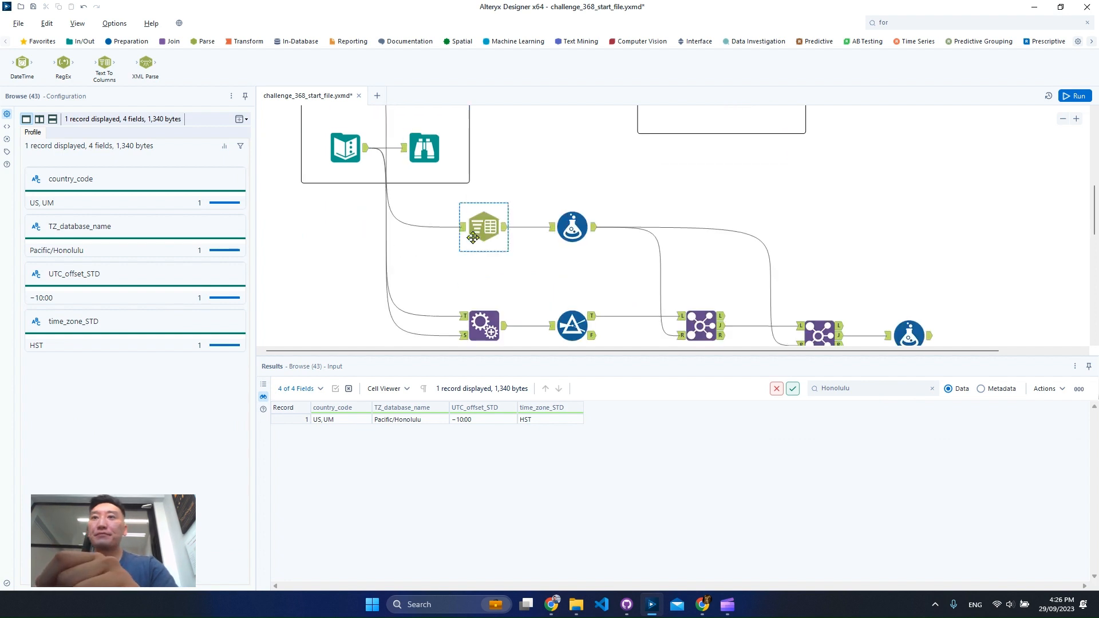
scroll(471, 237, up, 1)
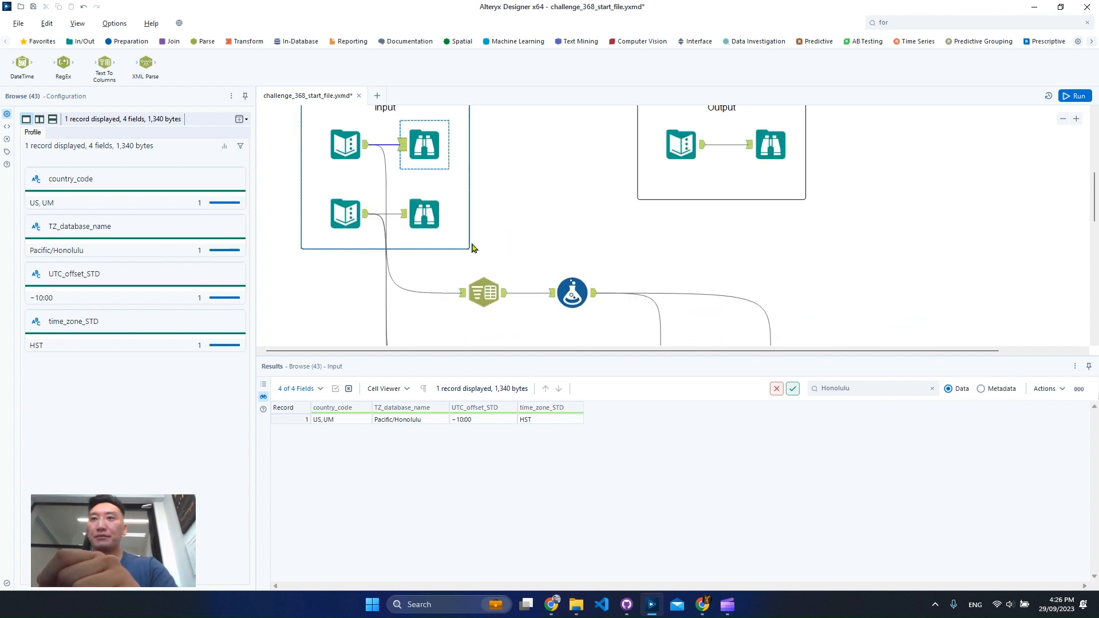
scroll(472, 247, down, 2)
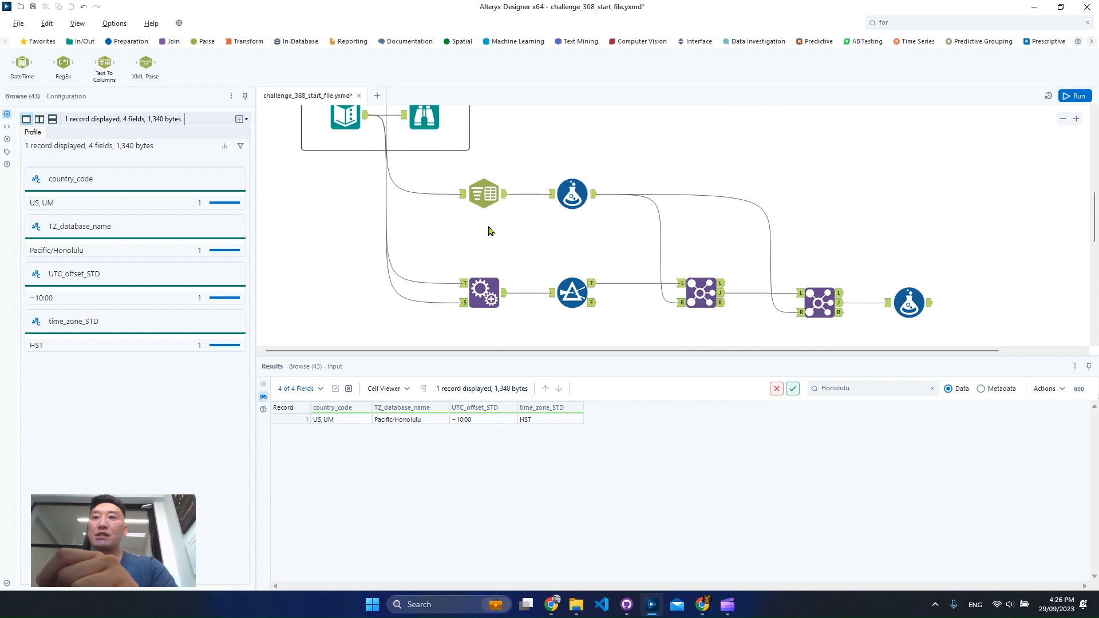
scroll(487, 229, up, 1)
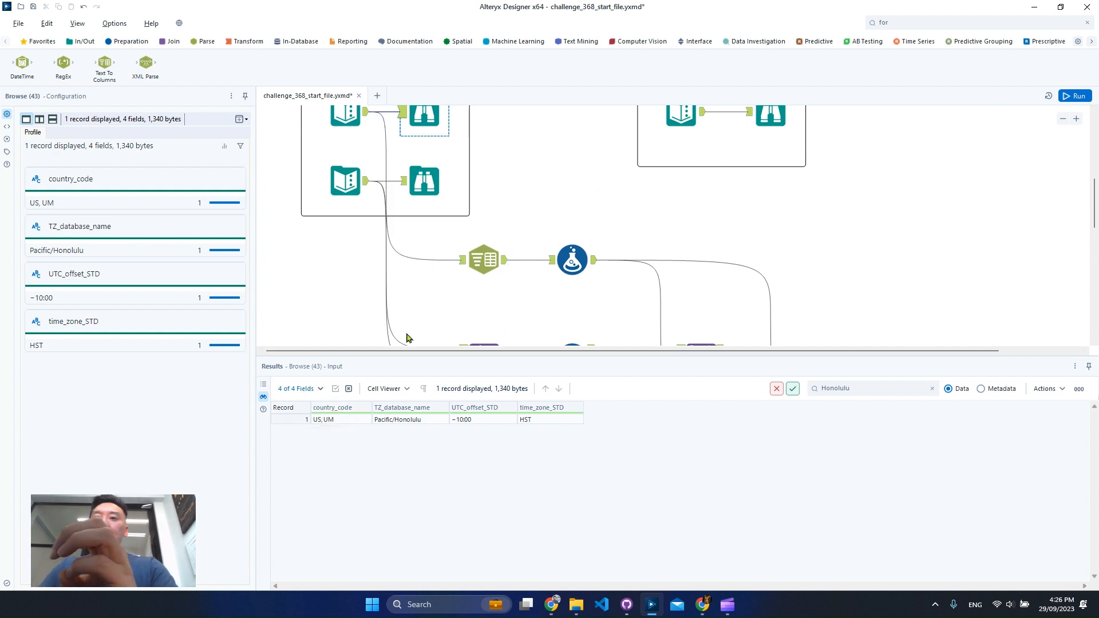
Step: Shift the Text To Columns tool closer to the Formula tool and insert another Text To Columns tool before it
click(483, 260)
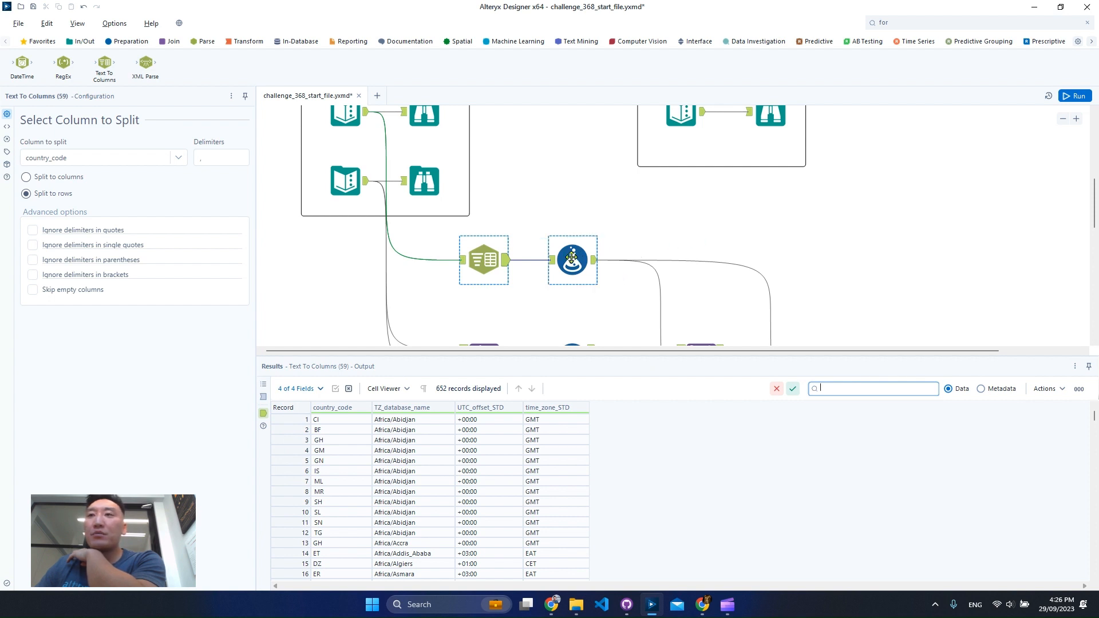
click(479, 258)
drag(480, 258, 500, 257)
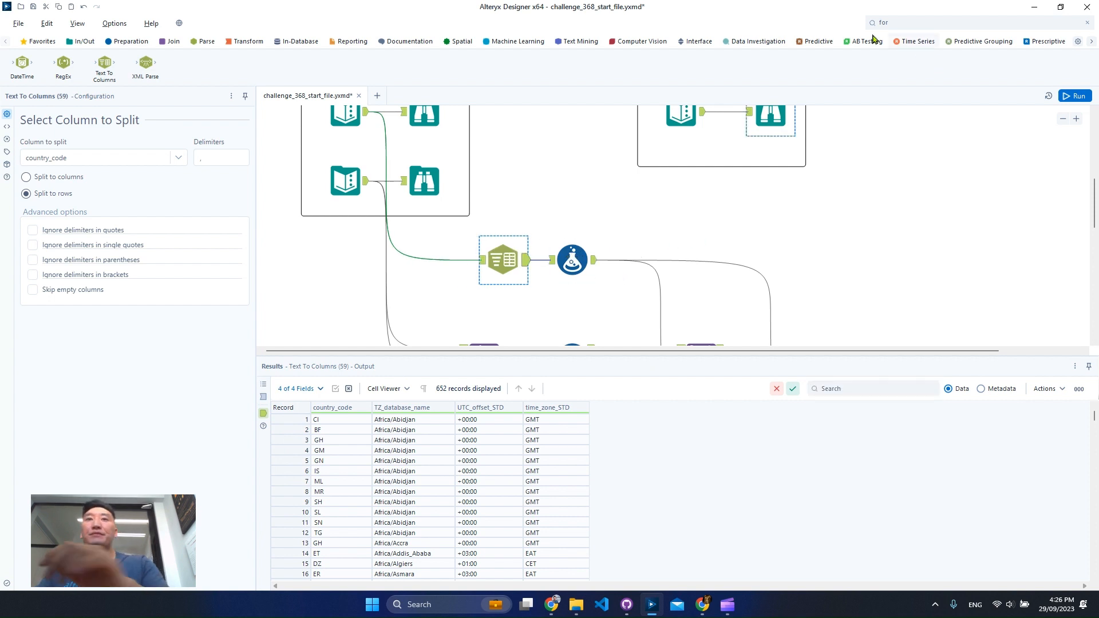
drag(104, 65, 435, 261)
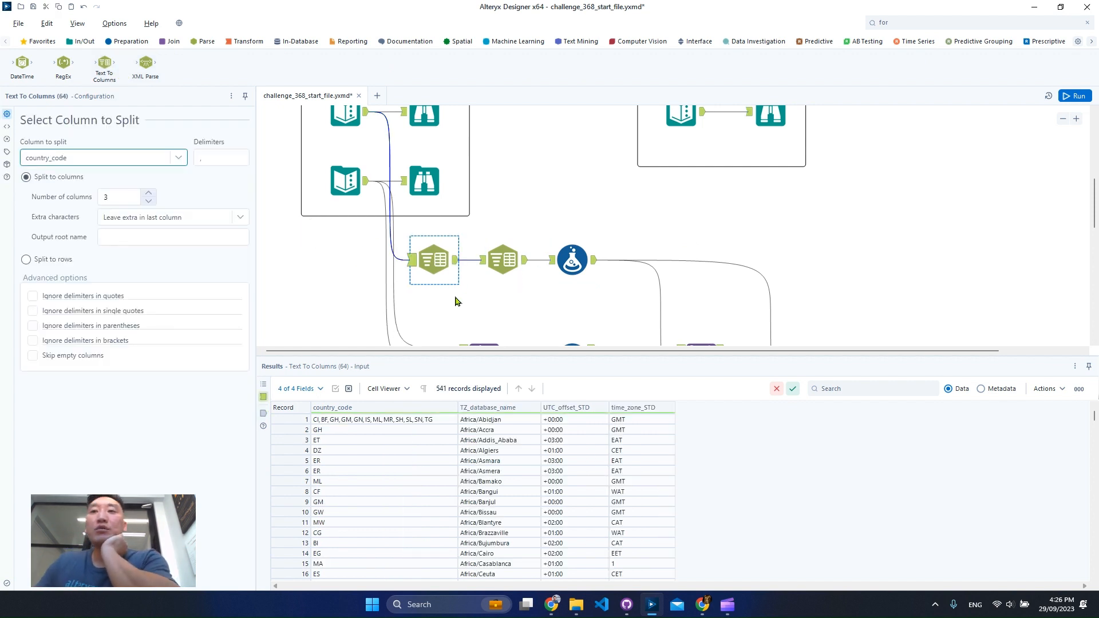
Step: Set the new tool to split TZ_database_name into 2 columns on the / delimiter, and run the workflow to check its output
click(91, 158)
click(92, 183)
click(232, 158)
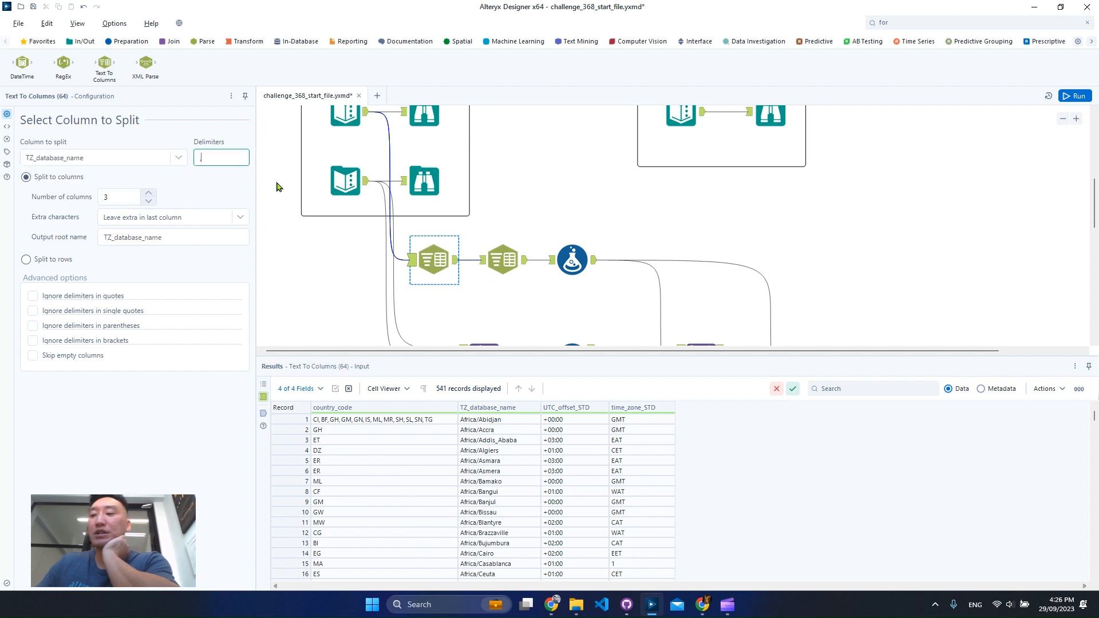
click(148, 201)
click(1071, 96)
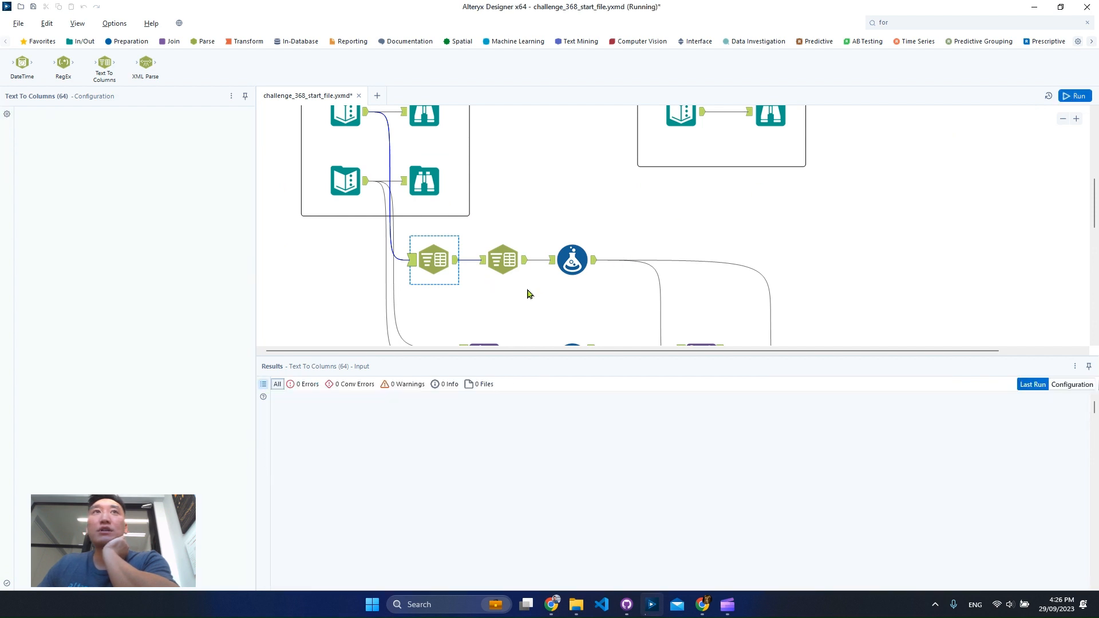
click(443, 272)
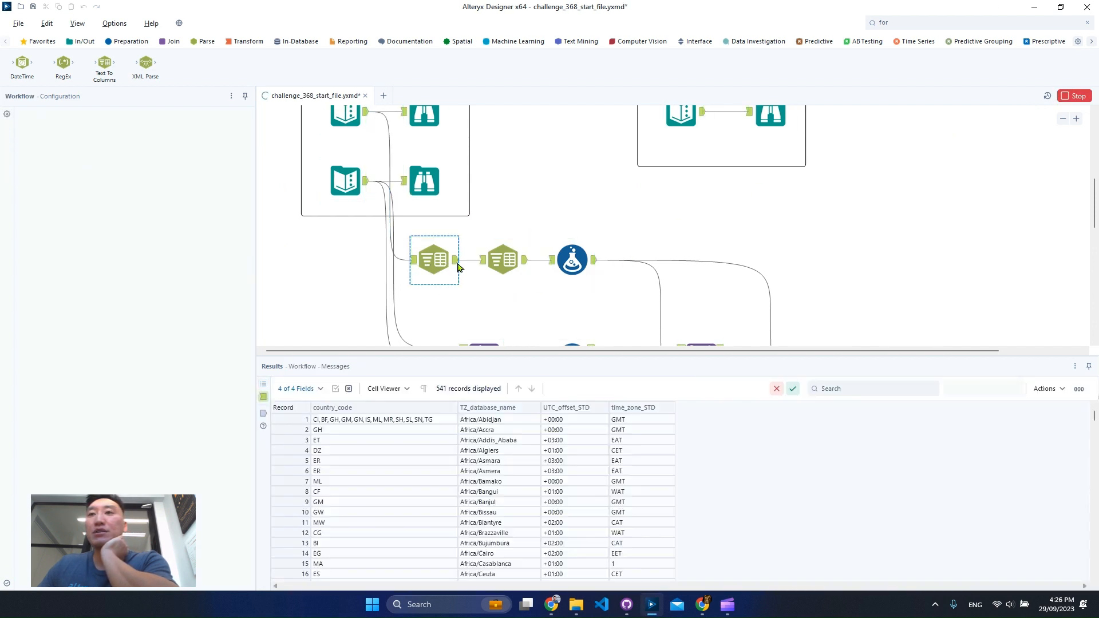
click(455, 261)
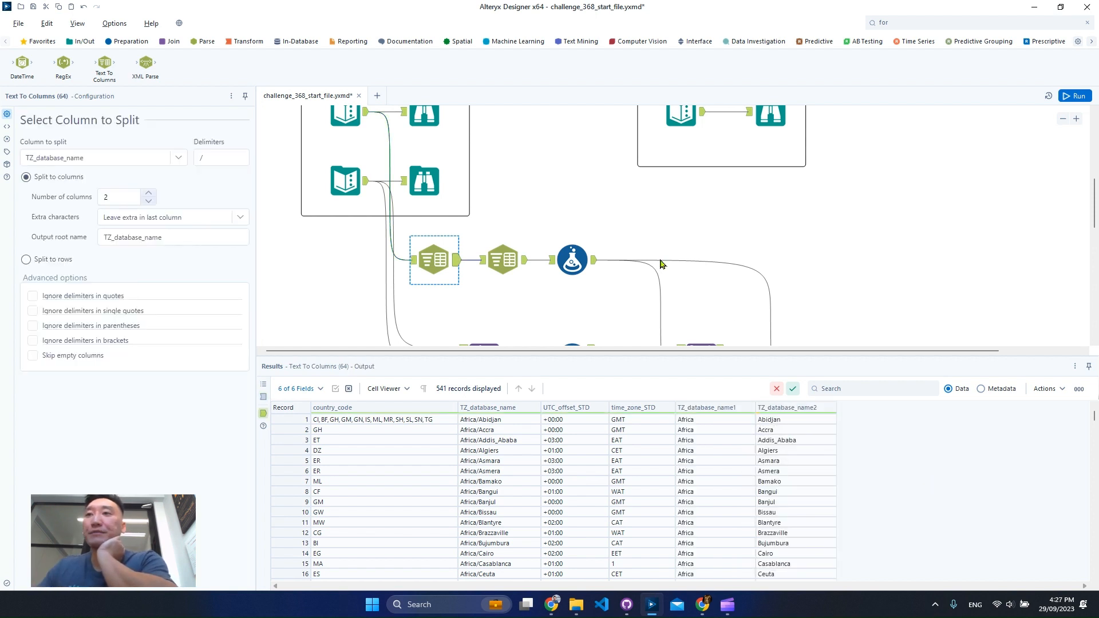
Step: Add a second join condition to the first Join tool, matching City with TZ_database_name2
scroll(660, 263, down, 3)
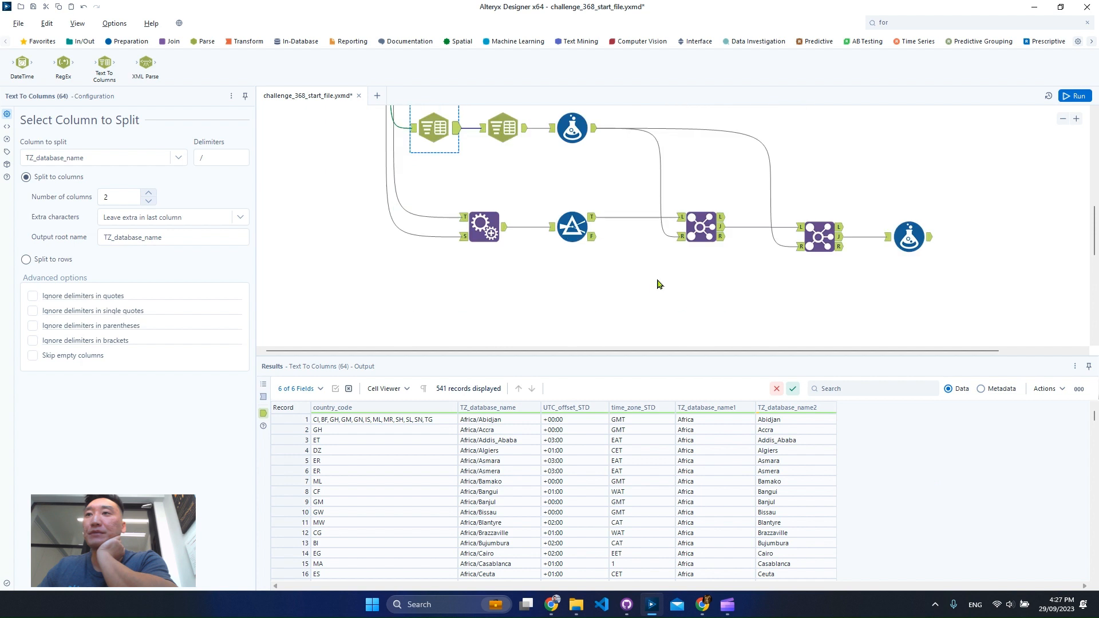
click(679, 217)
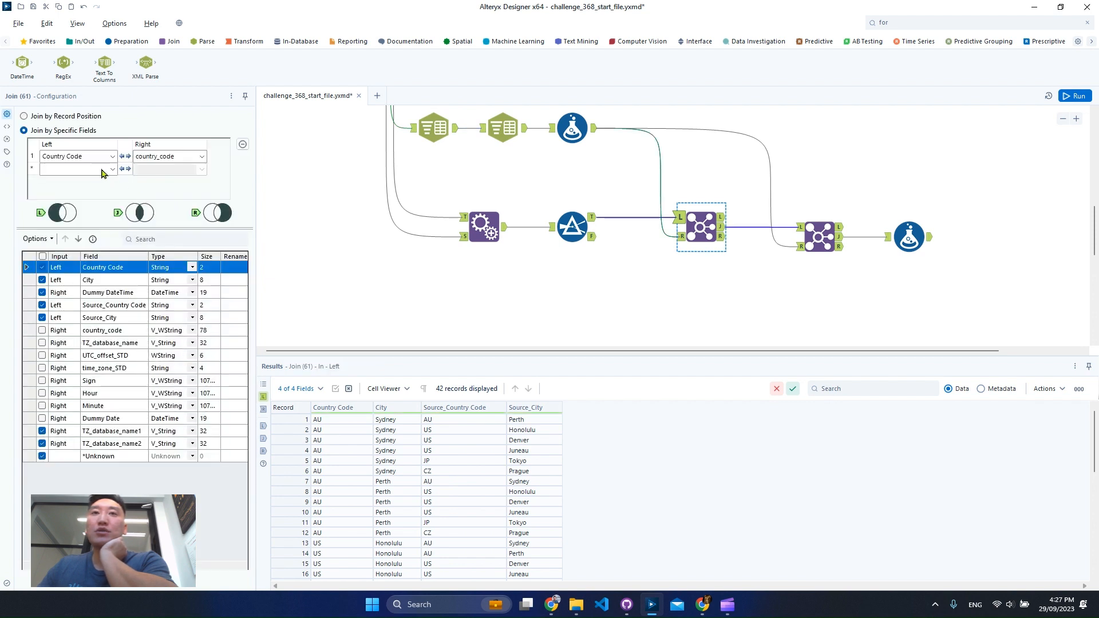
click(112, 169)
click(113, 170)
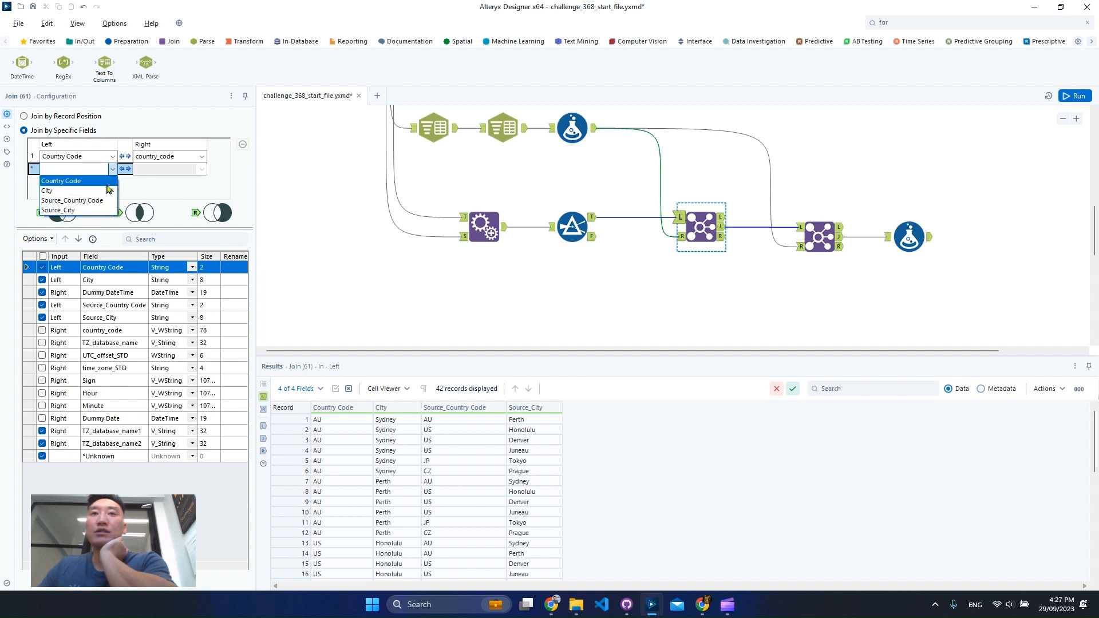
click(107, 191)
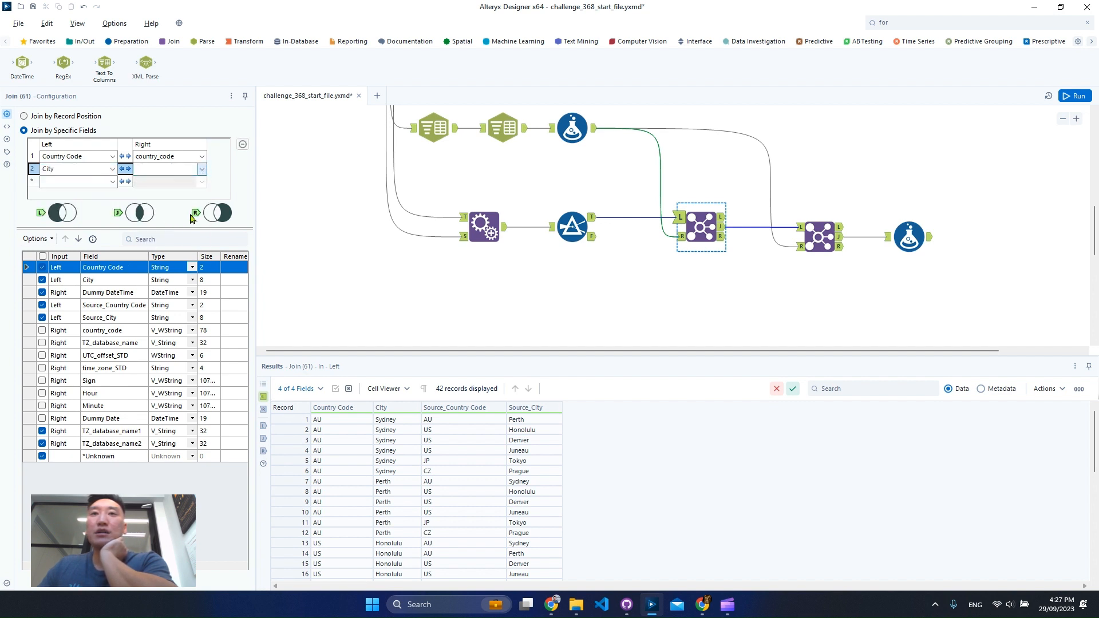
click(201, 170)
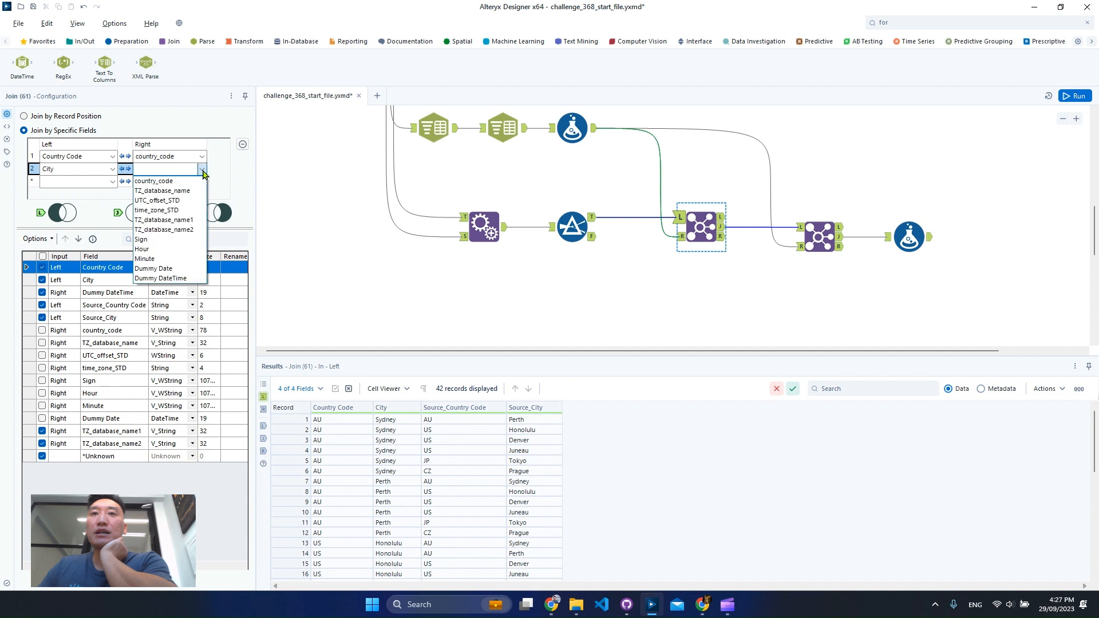
click(191, 228)
Step: Add a condition matching Source_City with TZ_database_name2 to the second Join tool and rerun the workflow
click(820, 236)
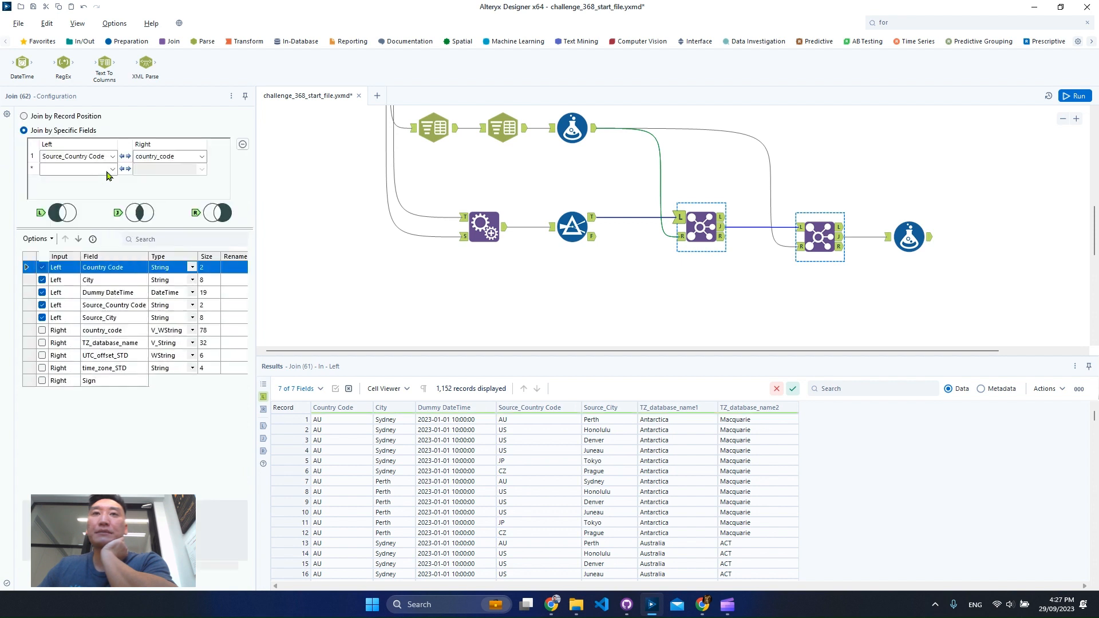
click(103, 170)
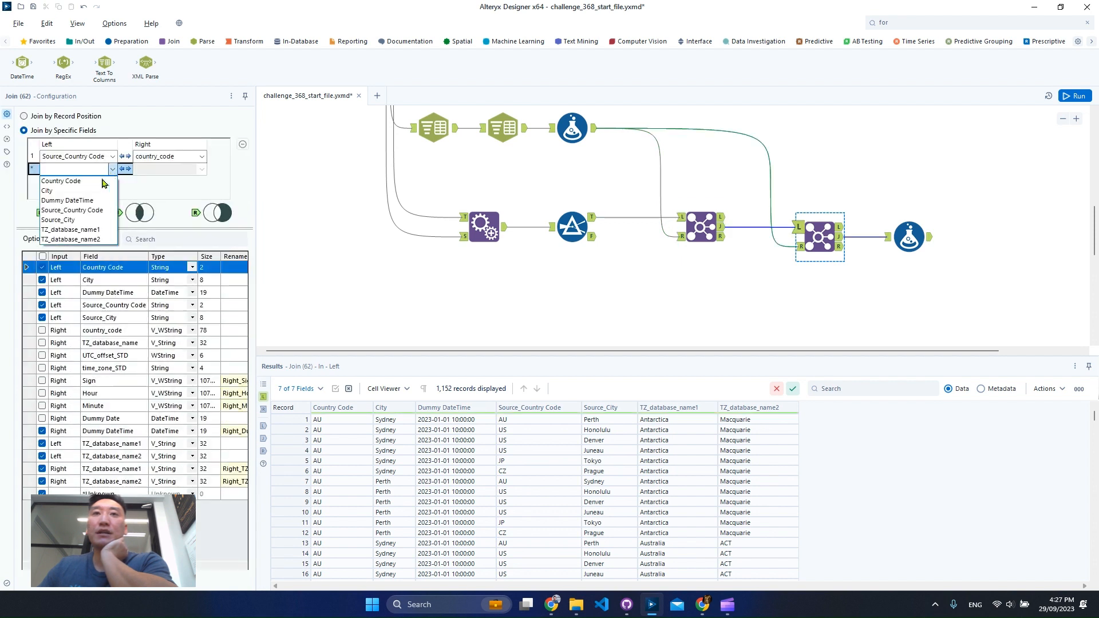
click(92, 220)
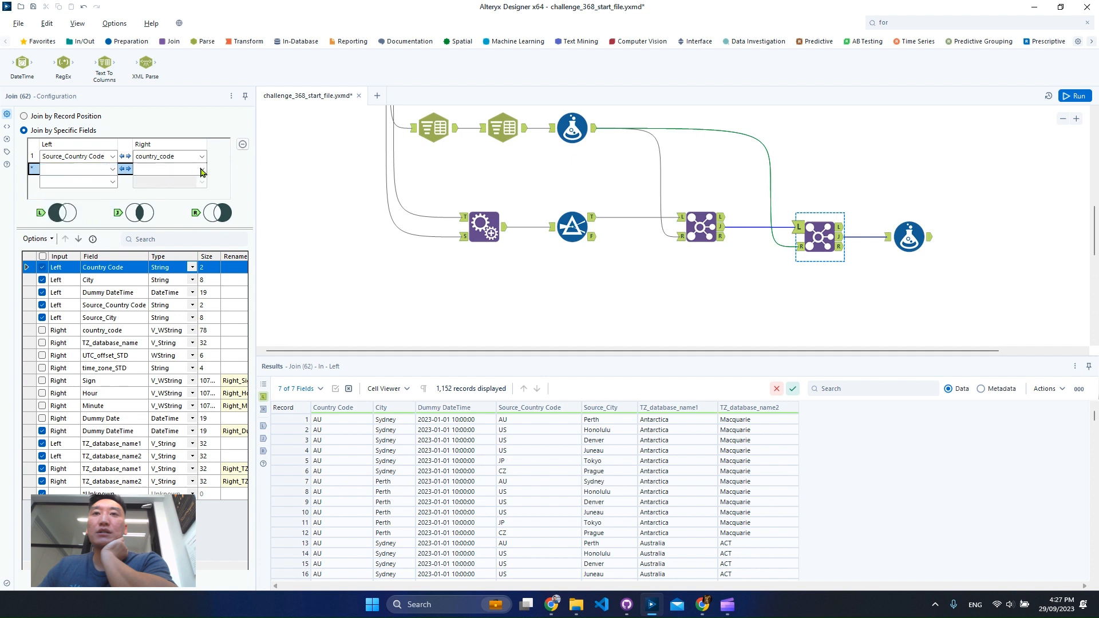
click(201, 170)
click(163, 230)
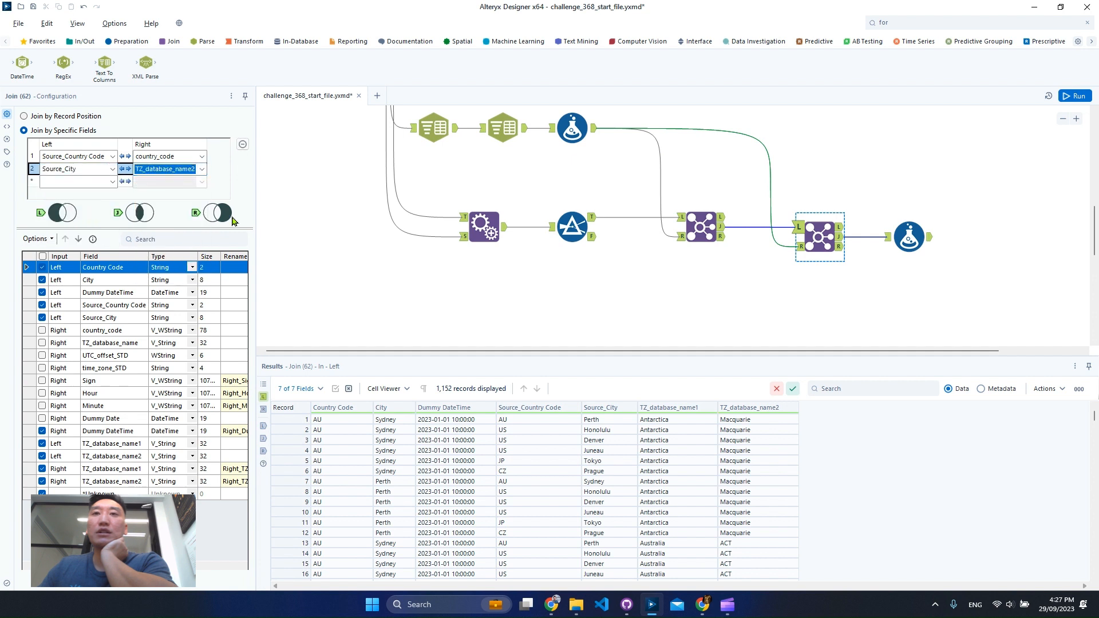
click(1075, 96)
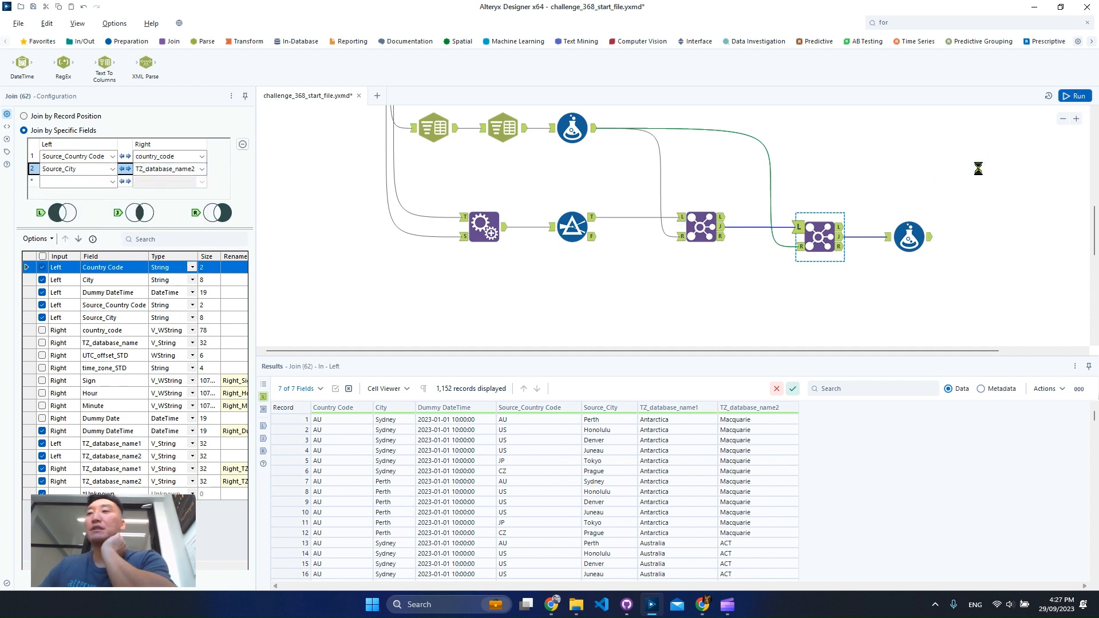
Step: Examine the hour and direction components of the first record in the final Formula tool's output
click(900, 231)
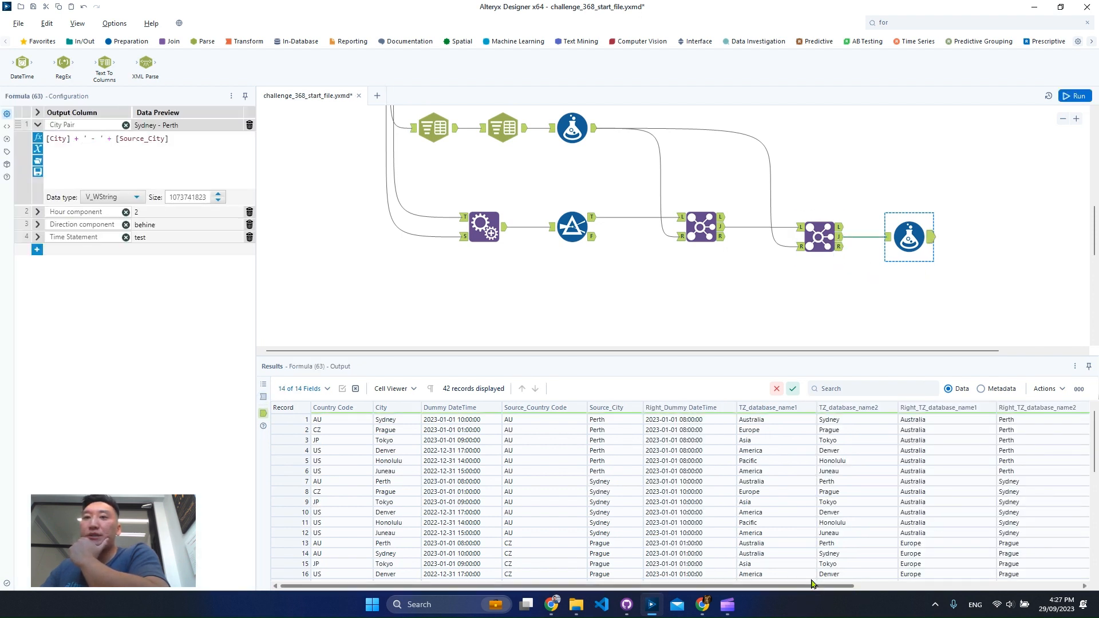
click(292, 419)
drag(816, 585, 1060, 591)
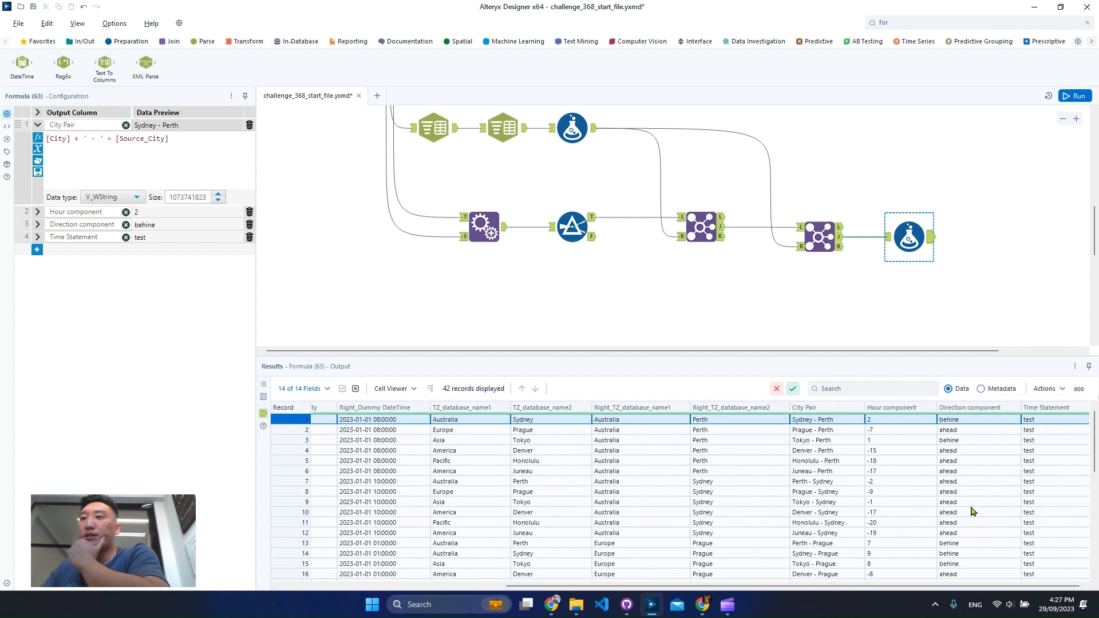
Step: Search the expected output data for sydney and select the Sydney - Perth record to check its time statement
scroll(828, 292, up, 5)
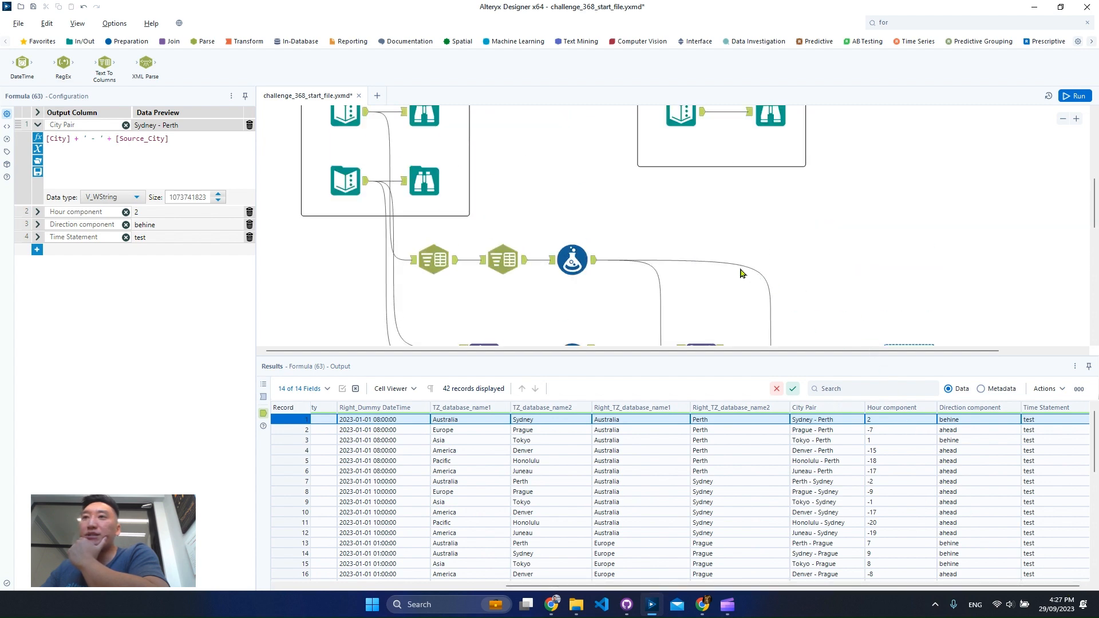
click(770, 213)
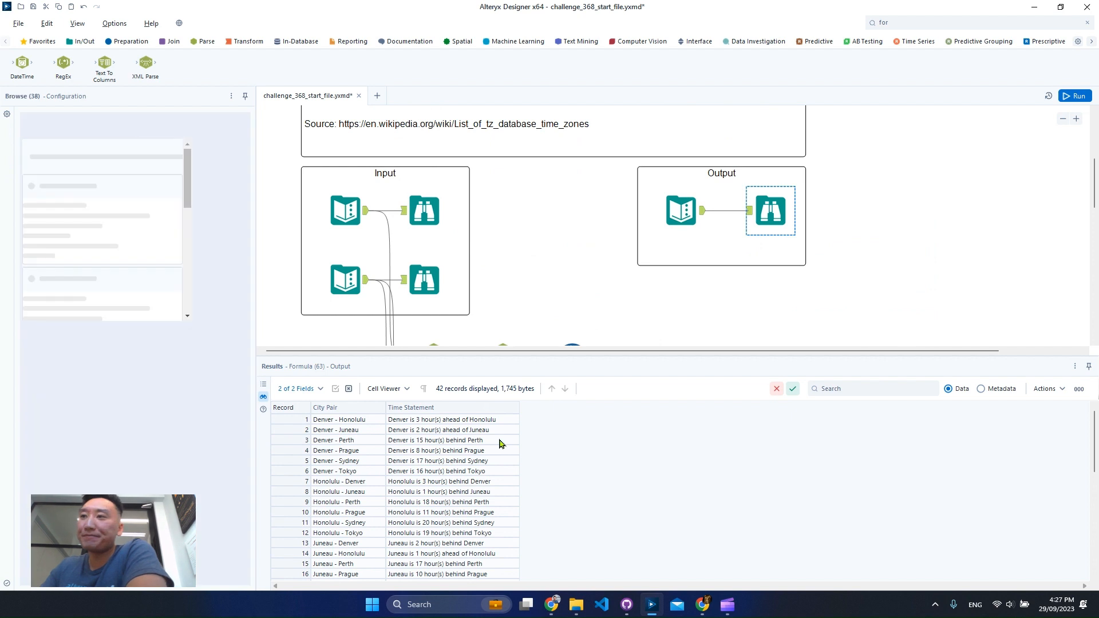
click(869, 388)
text(sydney)
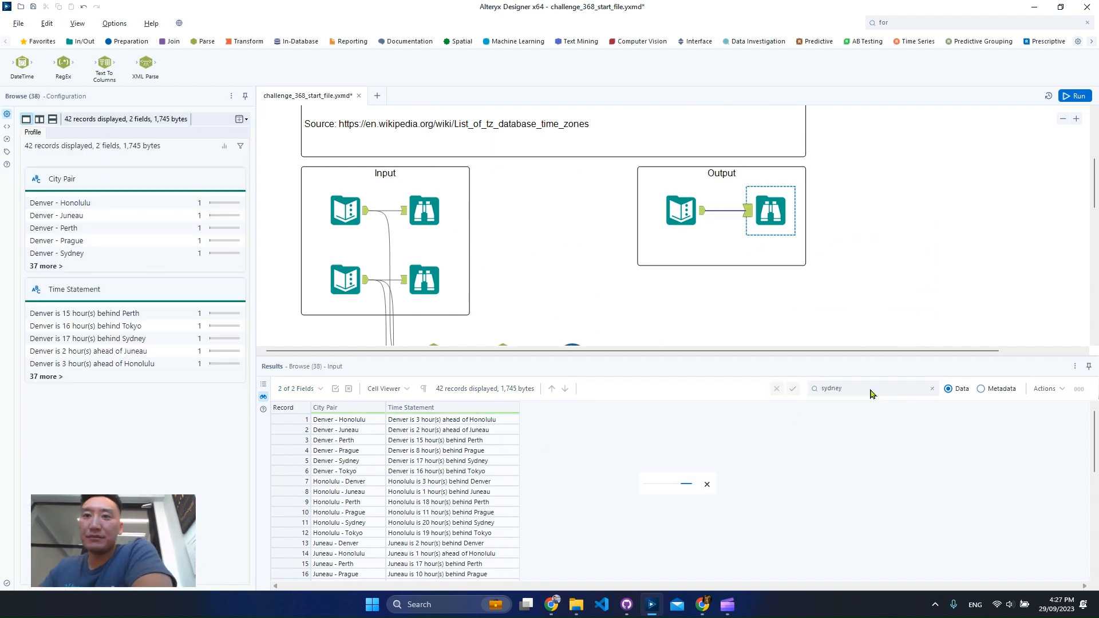
key(Return)
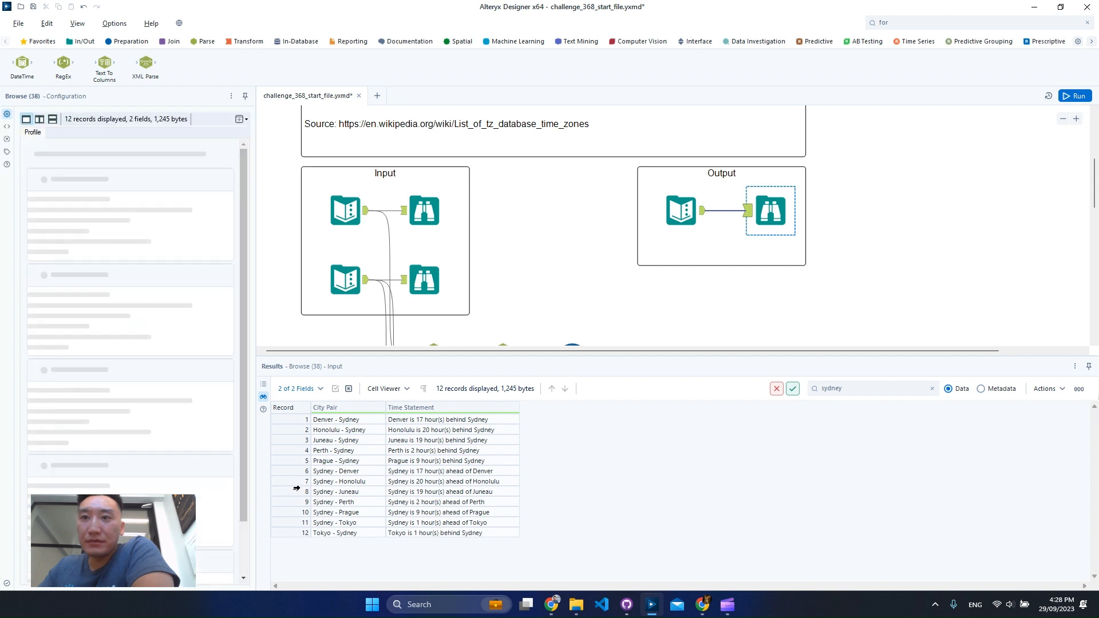
click(295, 502)
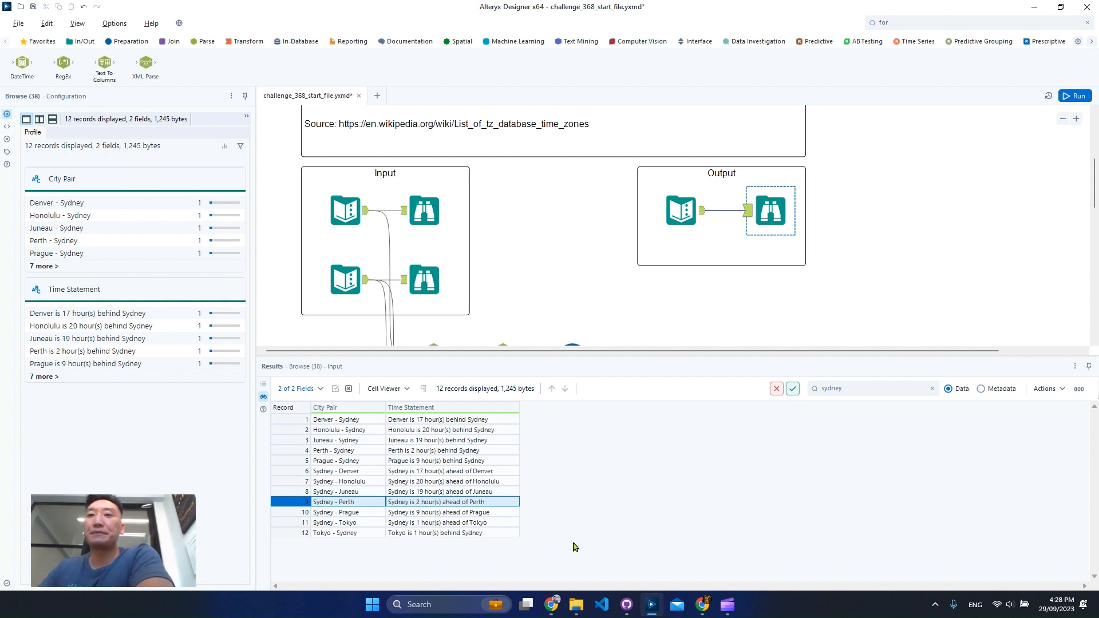
Step: Edit the final Formula tool's Direction component to return 'ahead' when the hour difference is >0 and 'behined' otherwise
scroll(706, 255, down, 3)
click(908, 301)
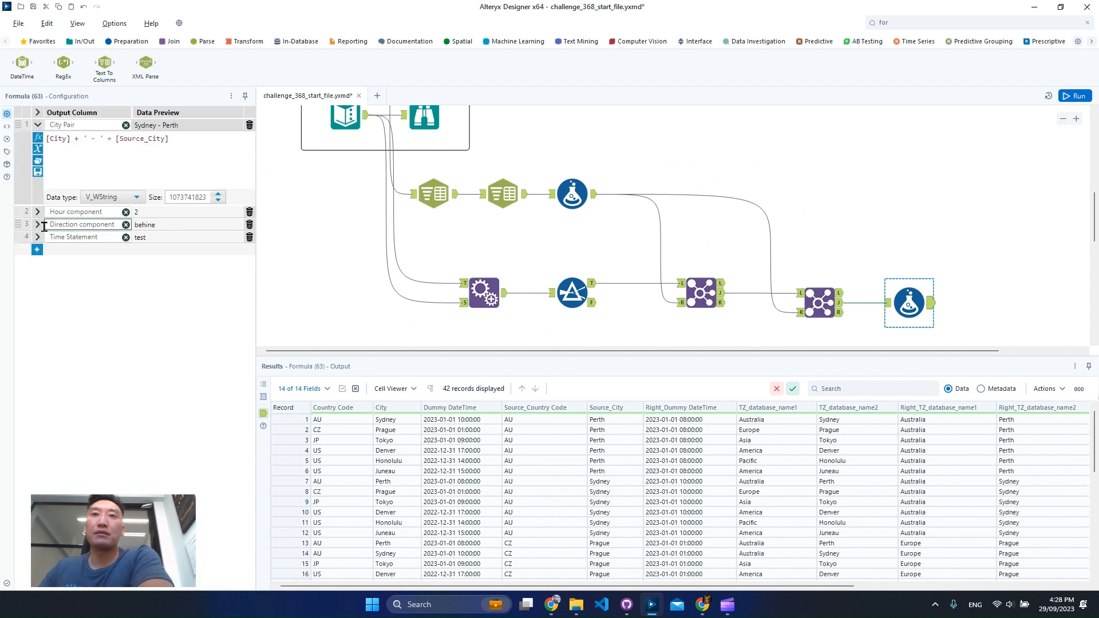
click(37, 224)
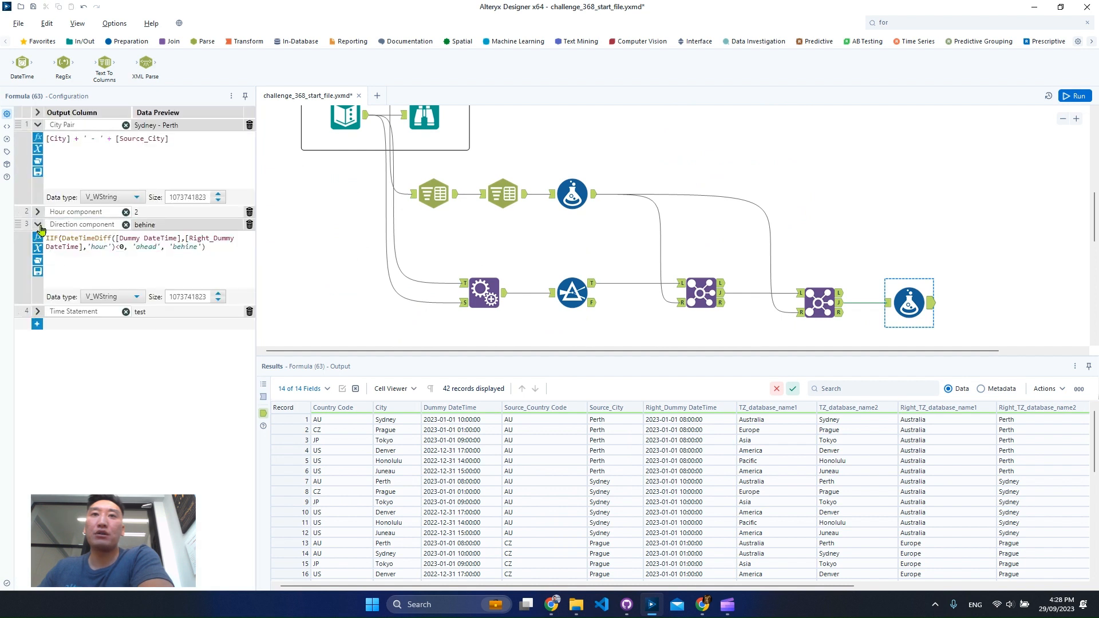
click(37, 212)
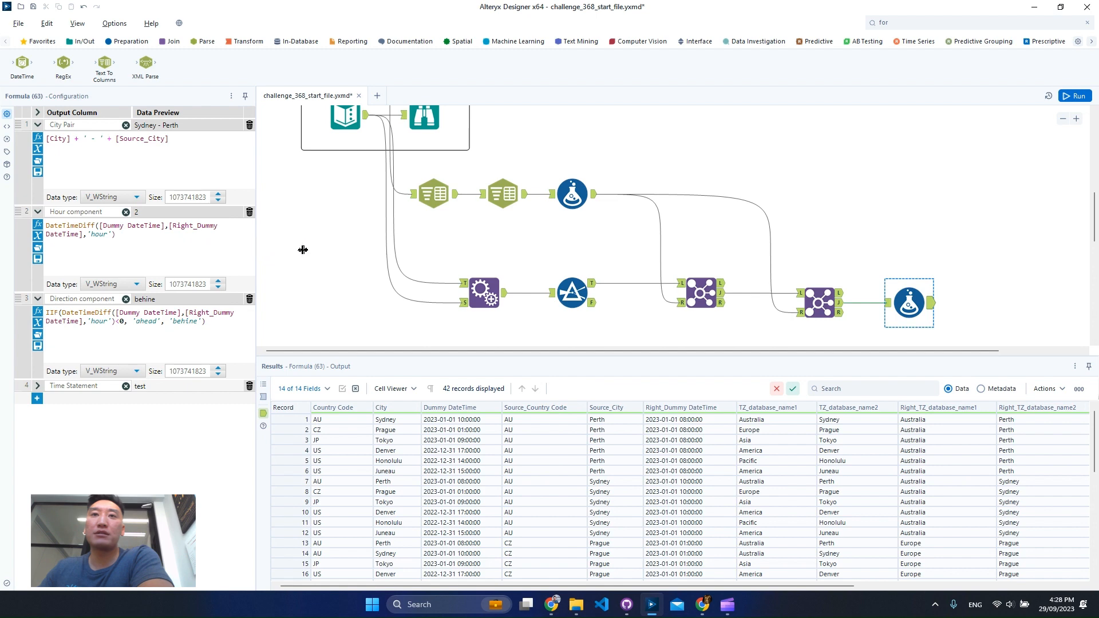
drag(303, 249, 380, 249)
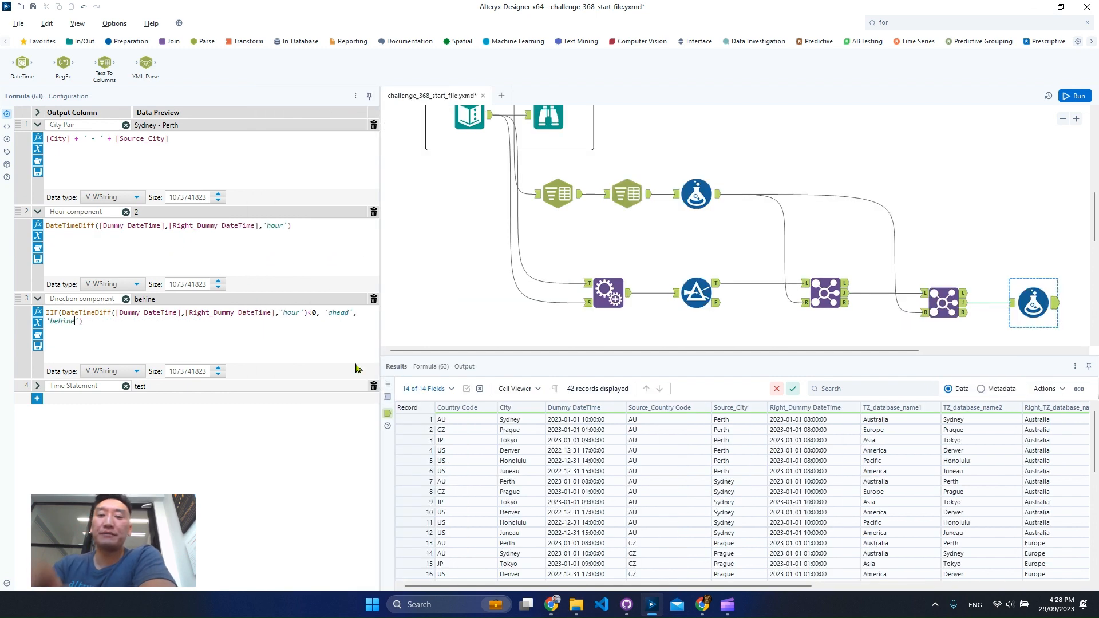
text(d)
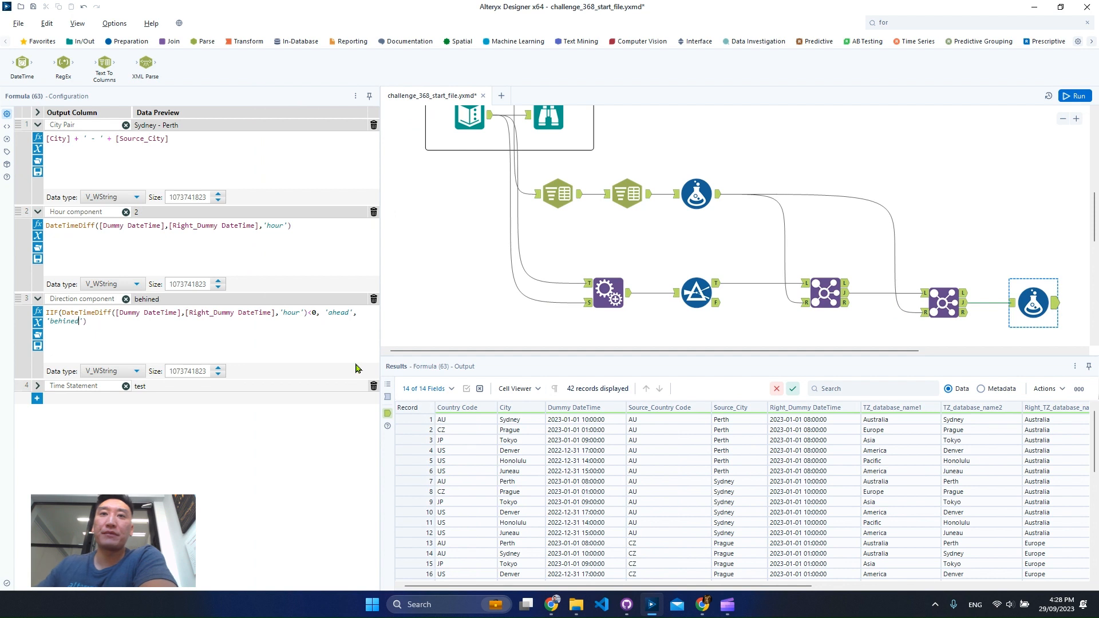
click(312, 312)
key(BackSpace)
text(>)
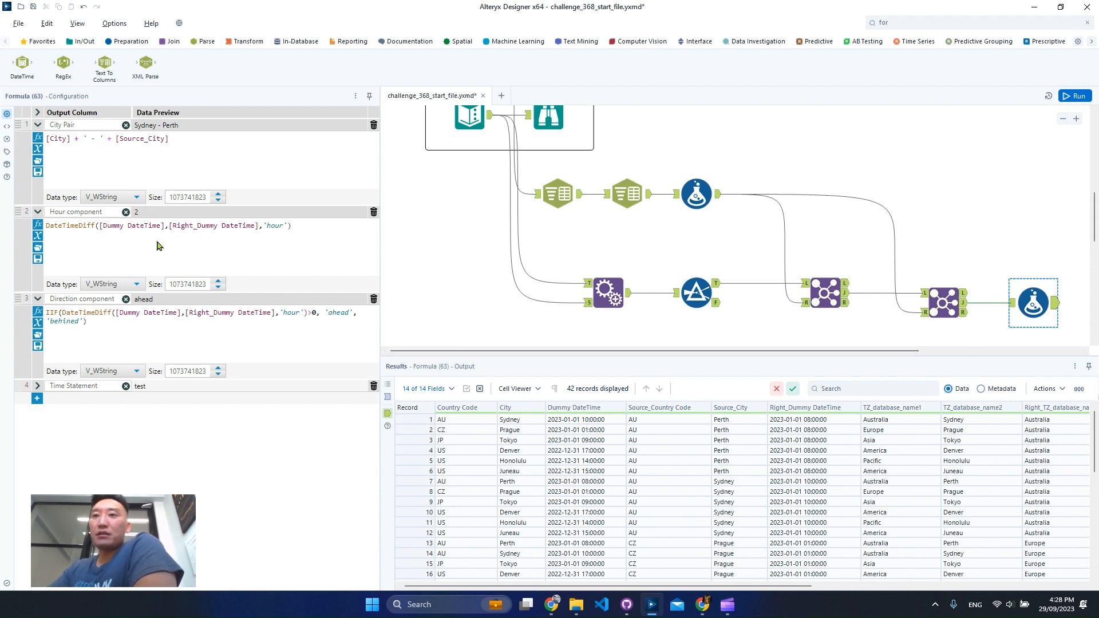
Step: Compare the first record's Dummy DateTime and Right_Dummy DateTime values with the Hour component preview
click(444, 424)
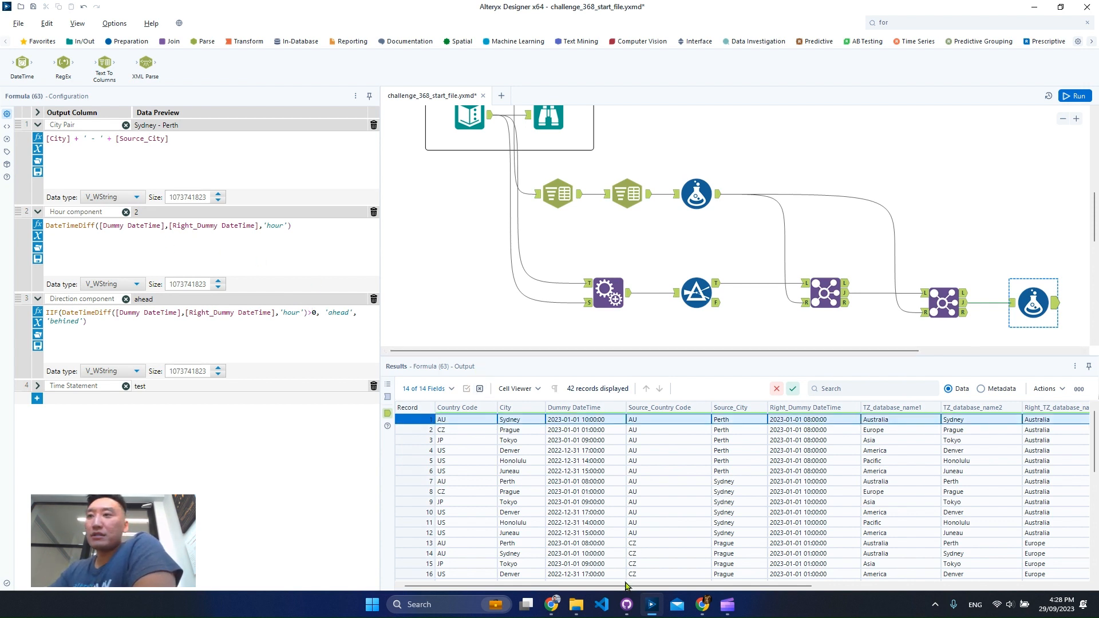
drag(625, 590, 634, 591)
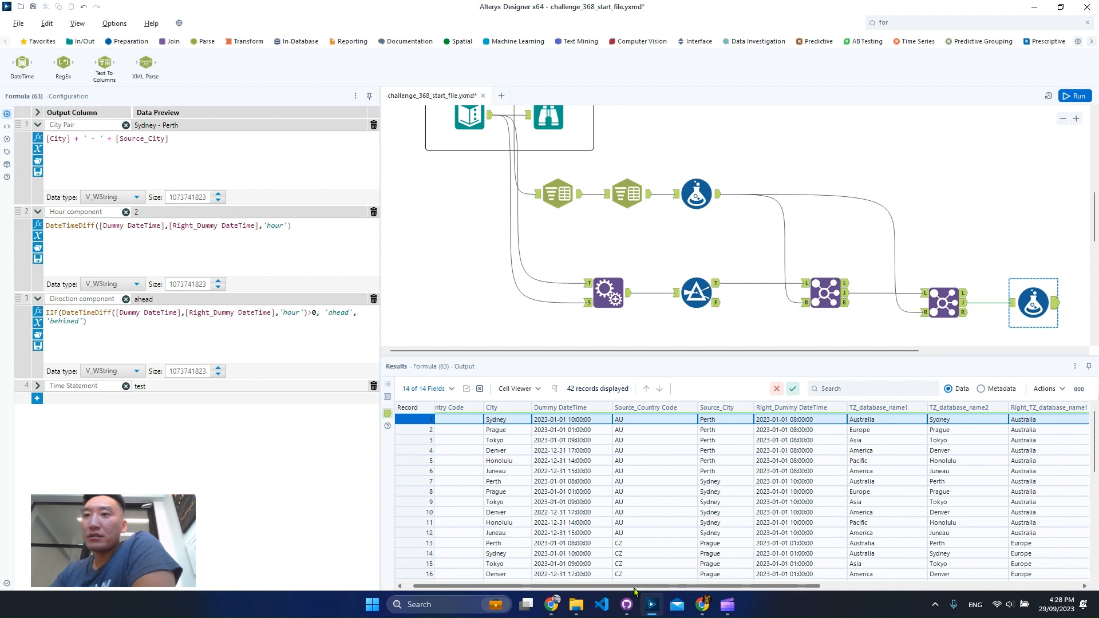
click(588, 421)
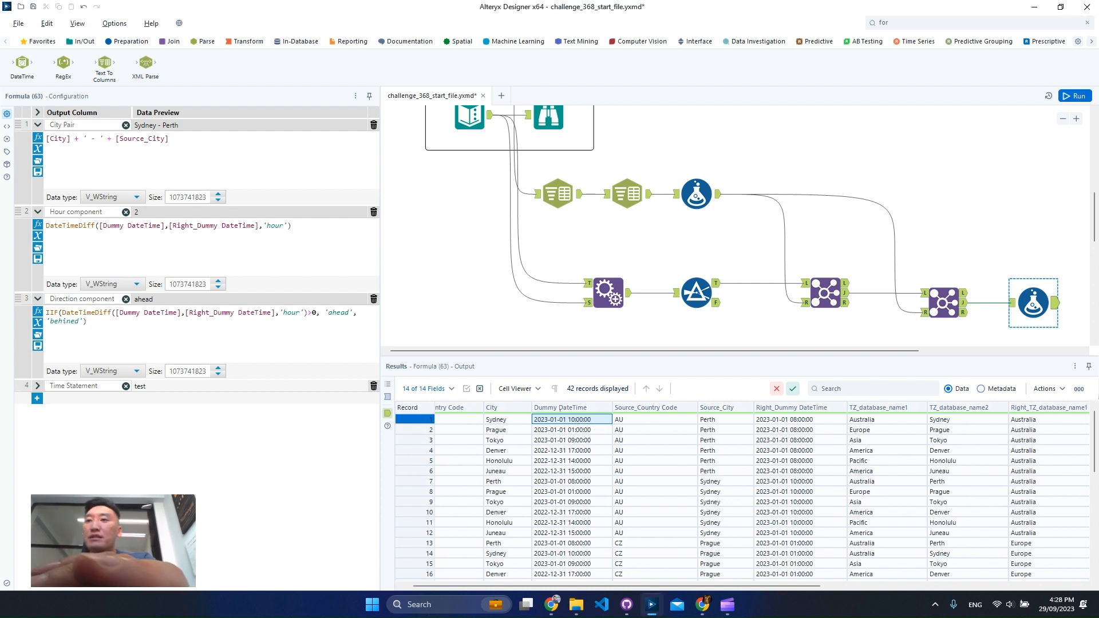
mouse_move(519, 398)
mouse_down()
mouse_move(552, 431)
mouse_move(610, 441)
mouse_up()
drag(742, 394, 841, 431)
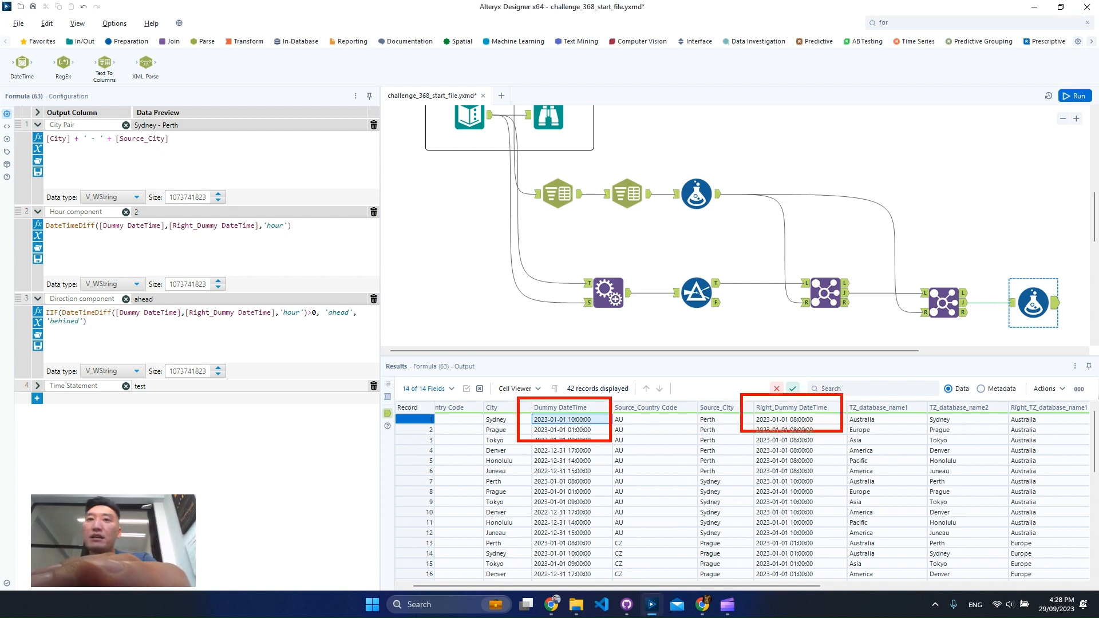
drag(118, 196, 180, 245)
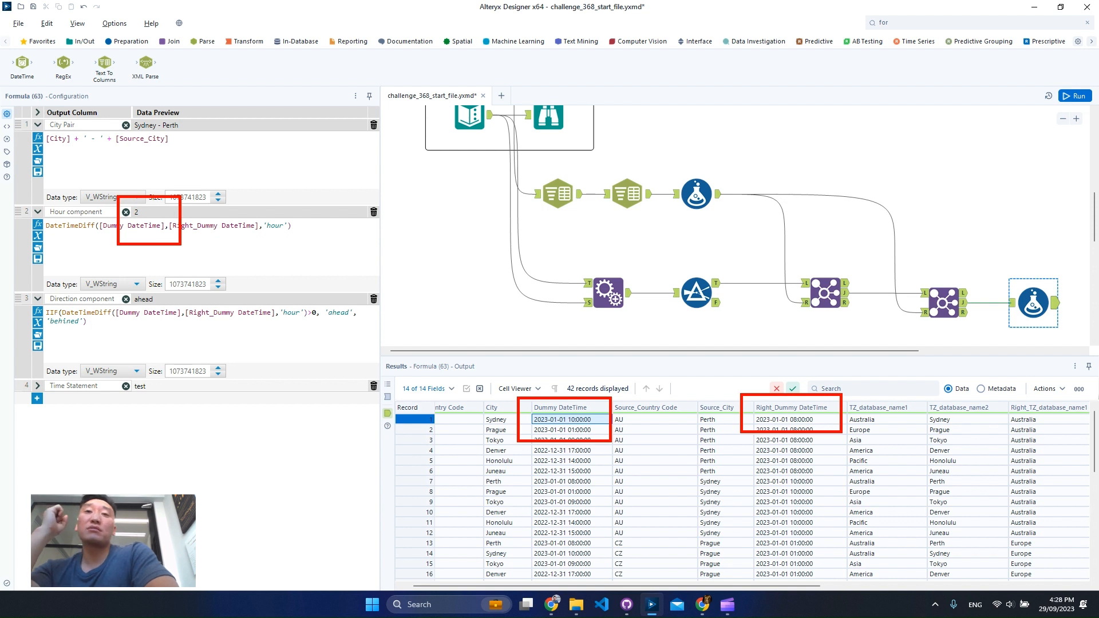
key(Escape)
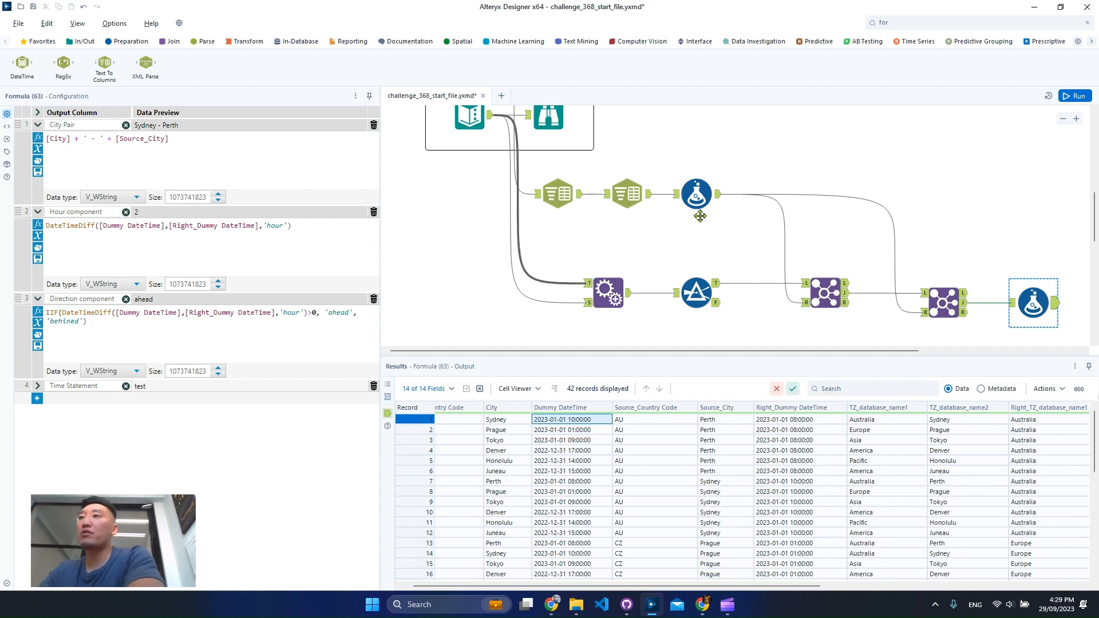
Step: Exclude TZ_database_name1 and TZ_database_name2 from the first Join tool's output fields
click(1081, 100)
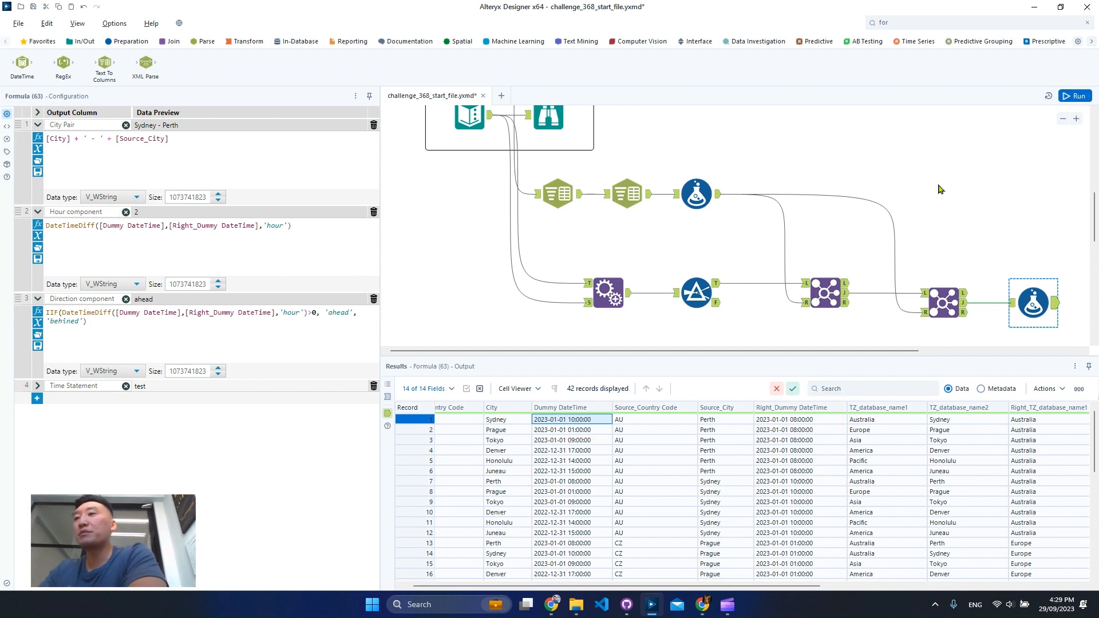
click(937, 297)
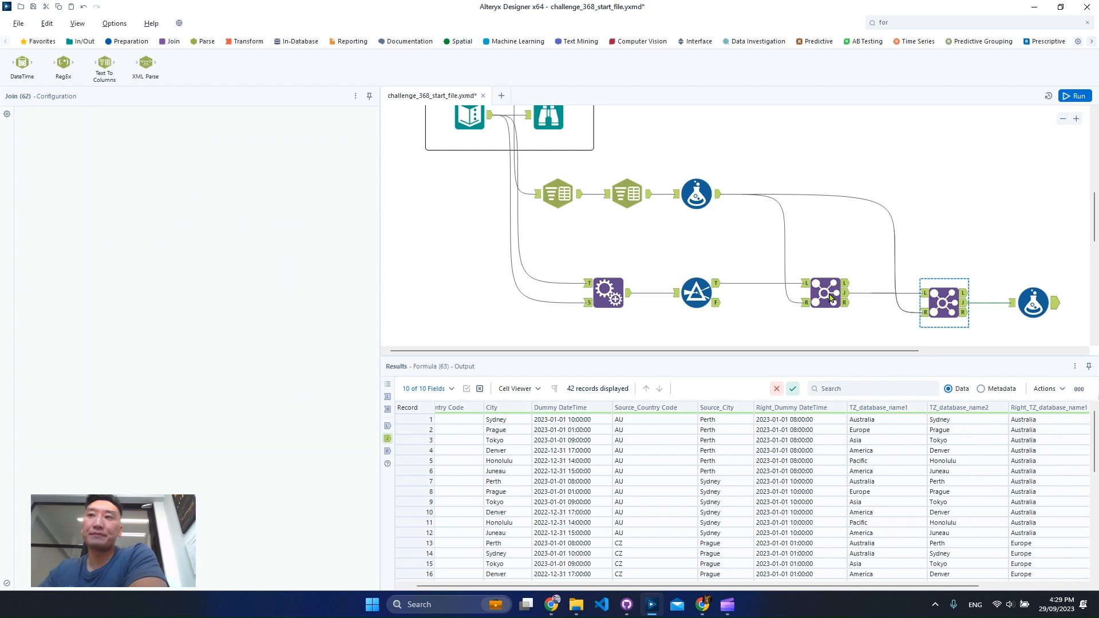
click(829, 296)
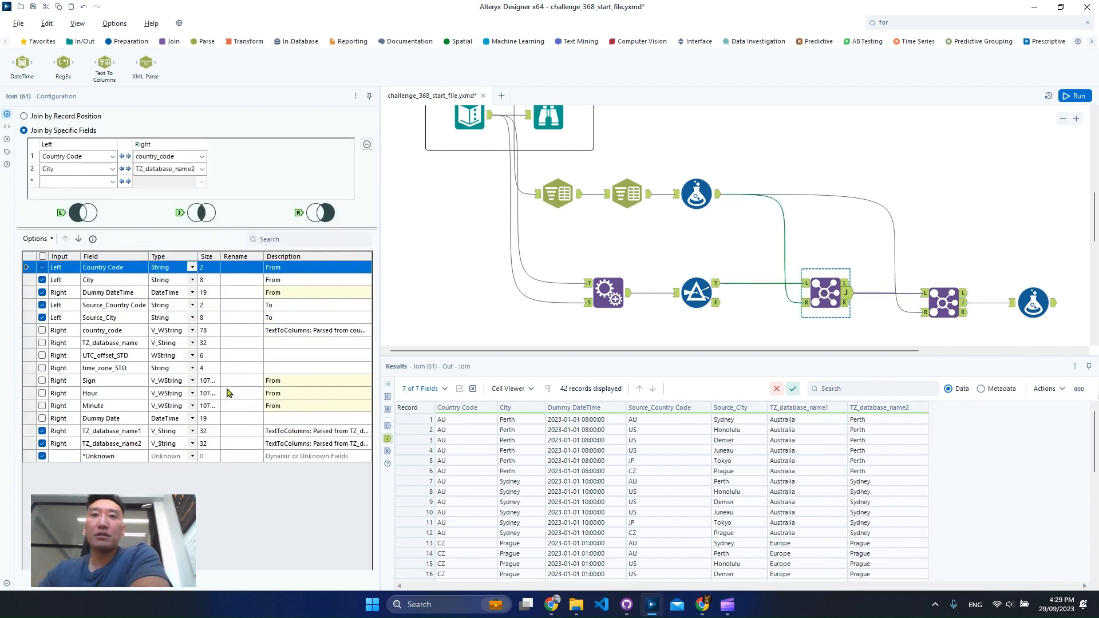
click(42, 431)
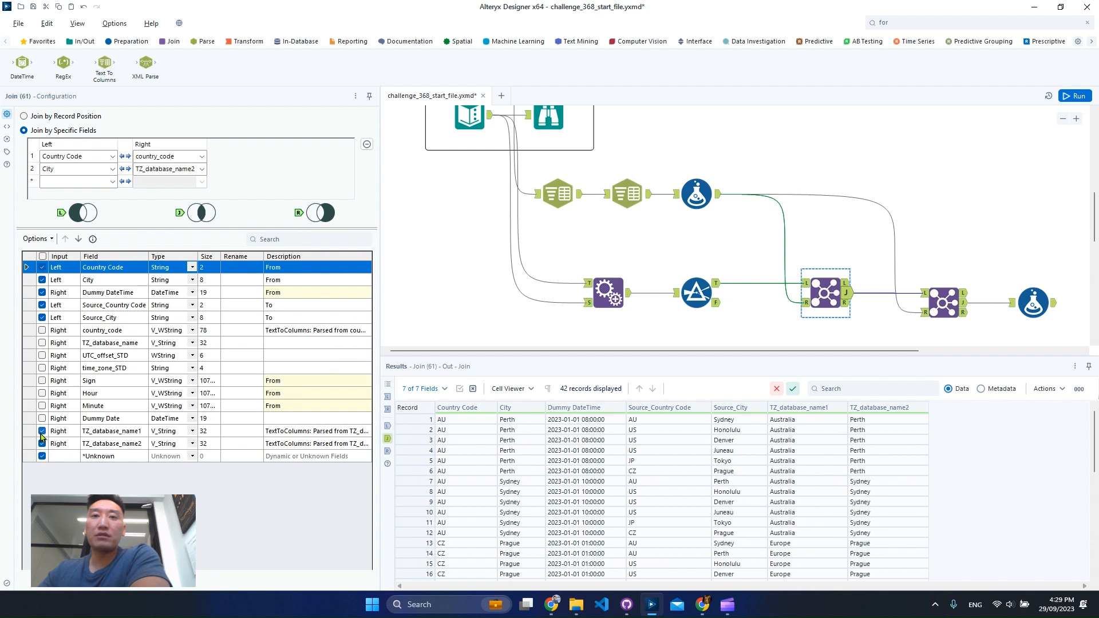
click(42, 443)
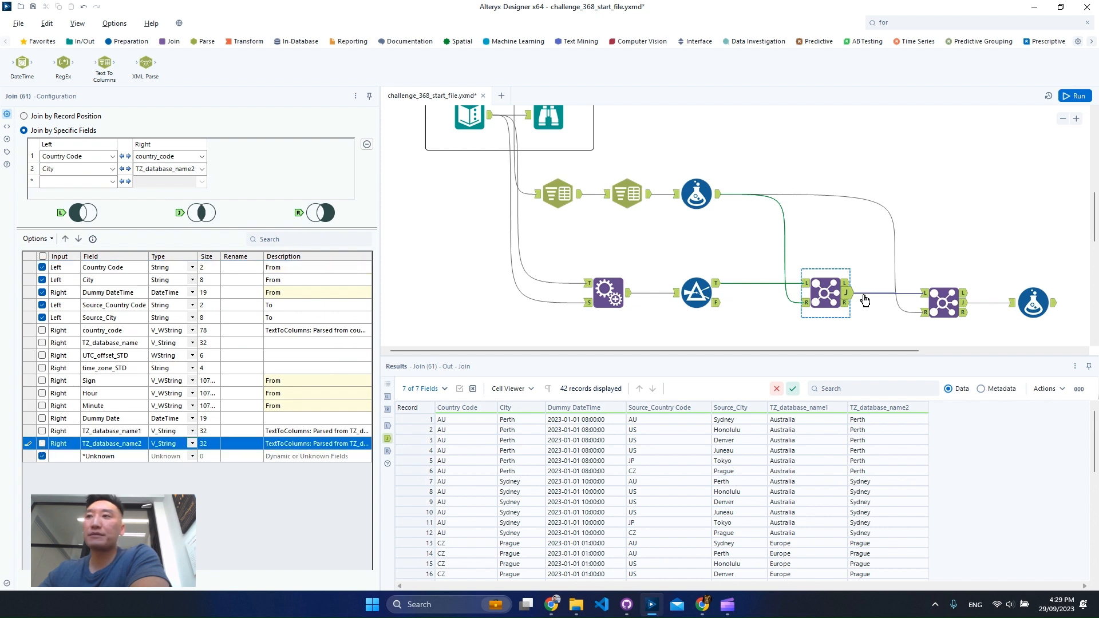
Step: Forget the second Join tool's missing fields, exclude Right_TZ_database_name1 and Right_TZ_database_name2, and rerun the workflow
click(937, 301)
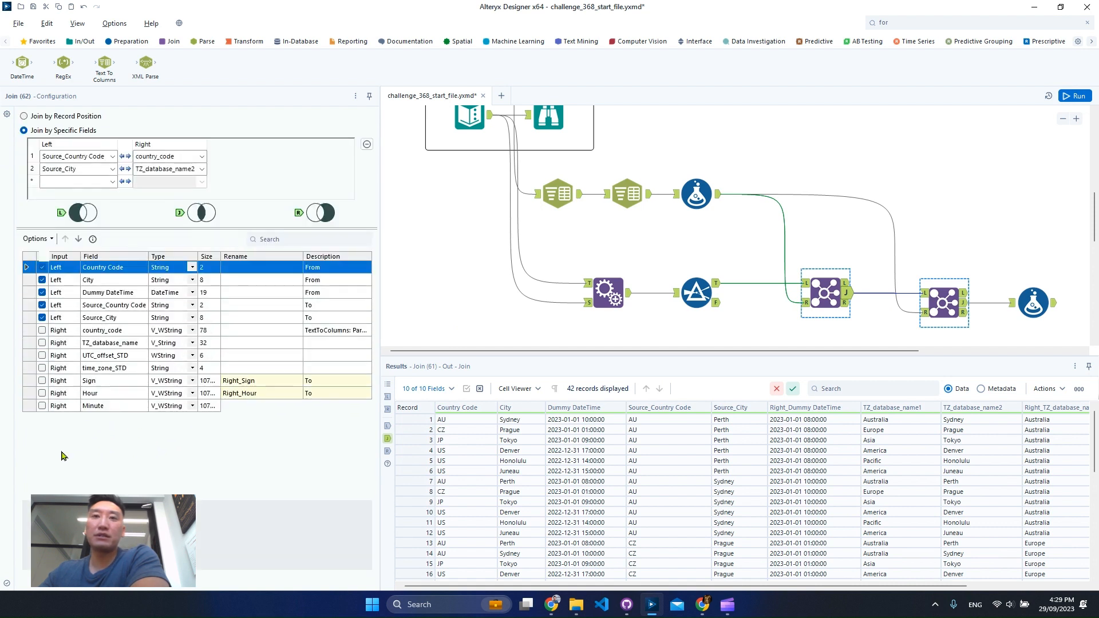
click(37, 238)
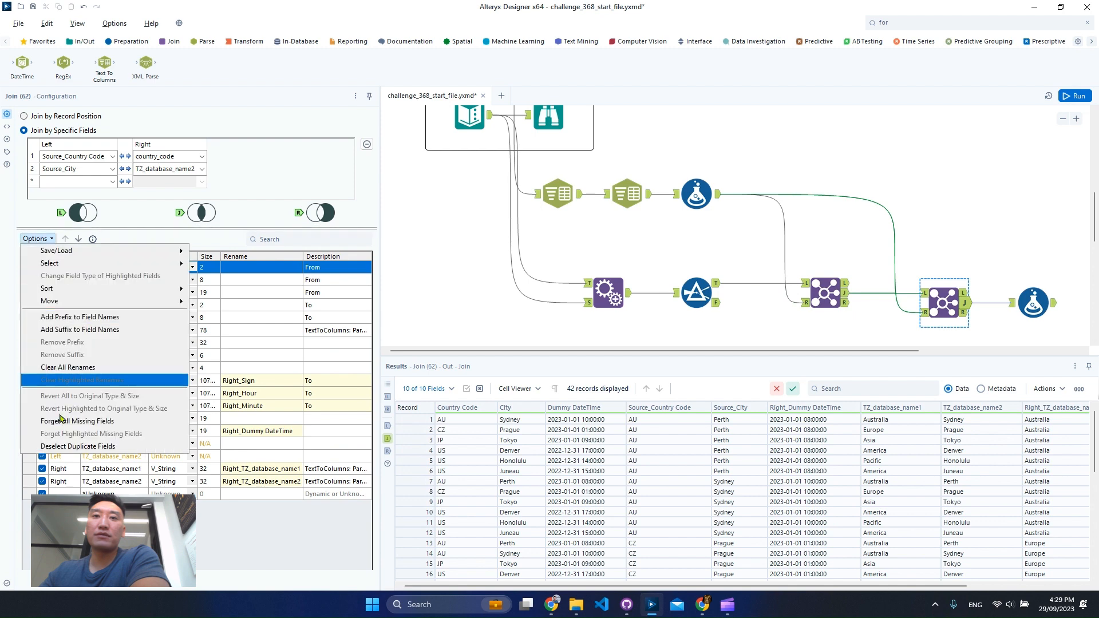
click(75, 427)
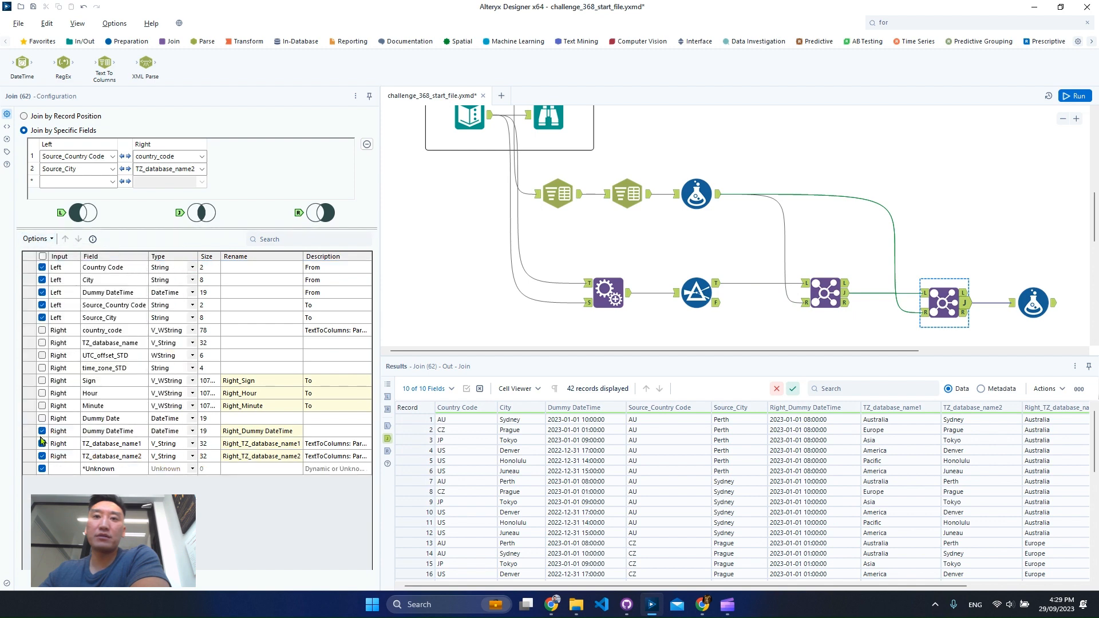
click(42, 444)
click(41, 456)
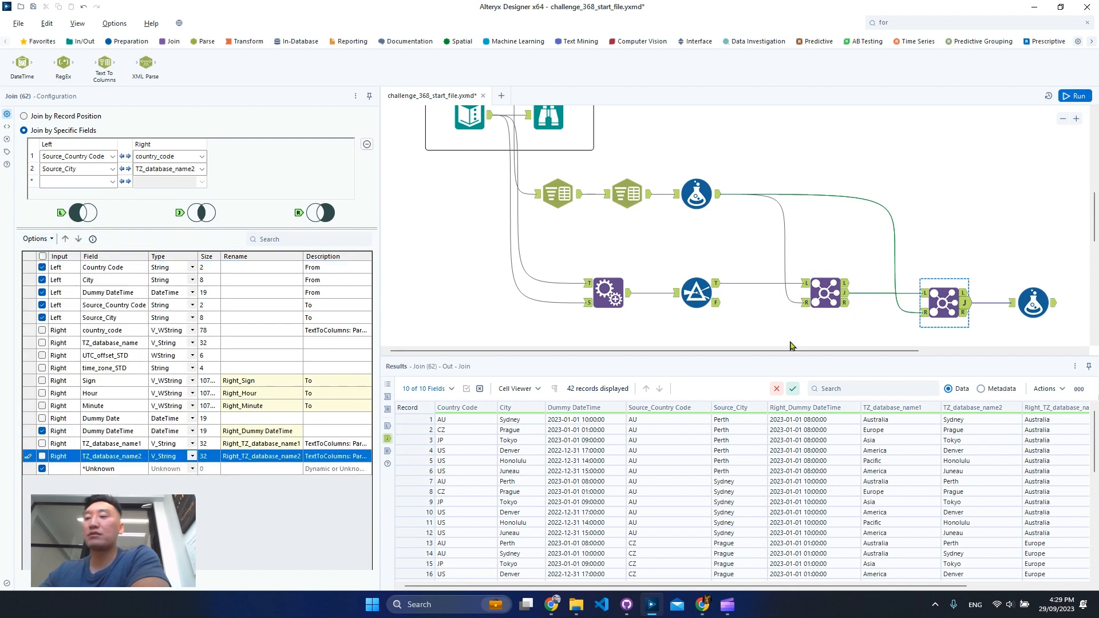
drag(798, 351, 957, 353)
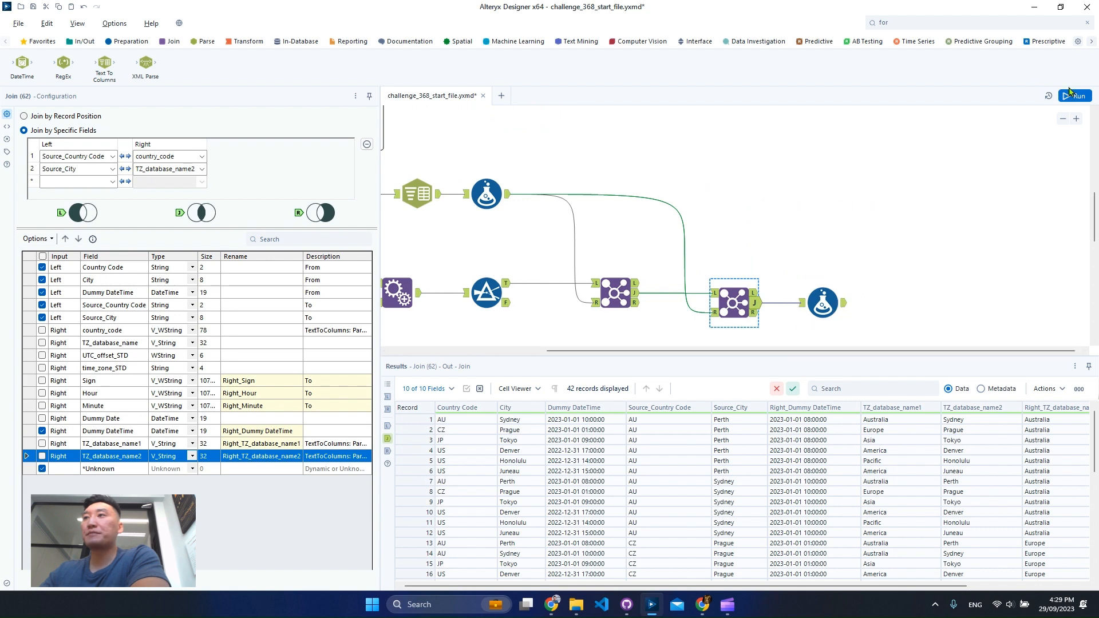
click(1083, 97)
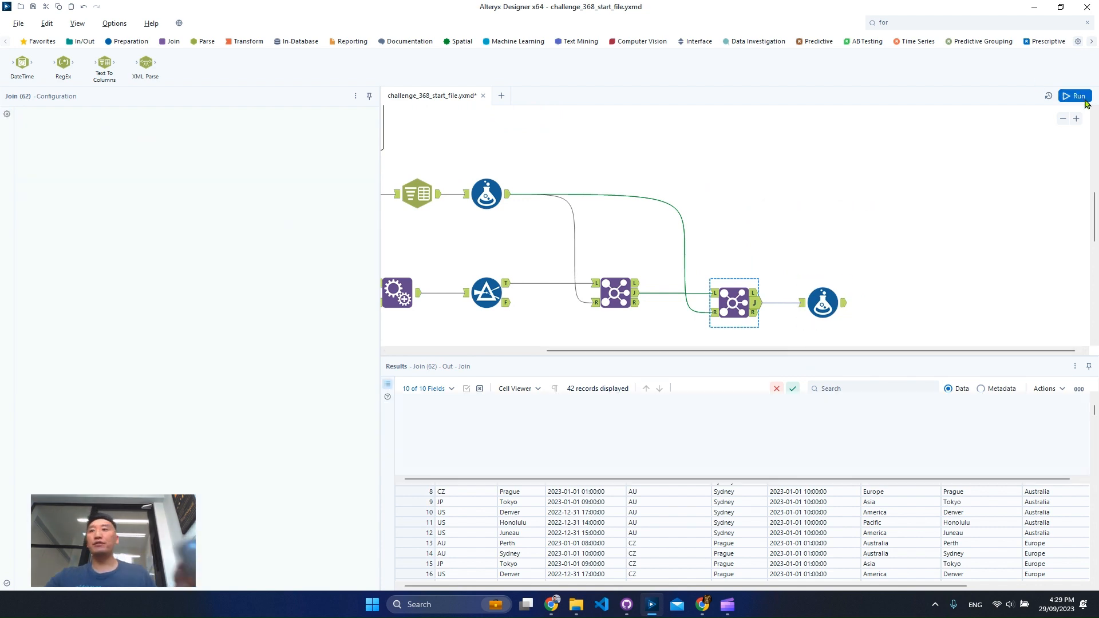
Step: Examine the hour and direction components of the Sydney - Perth and Prague - Perth records in the final Formula tool's output
click(829, 306)
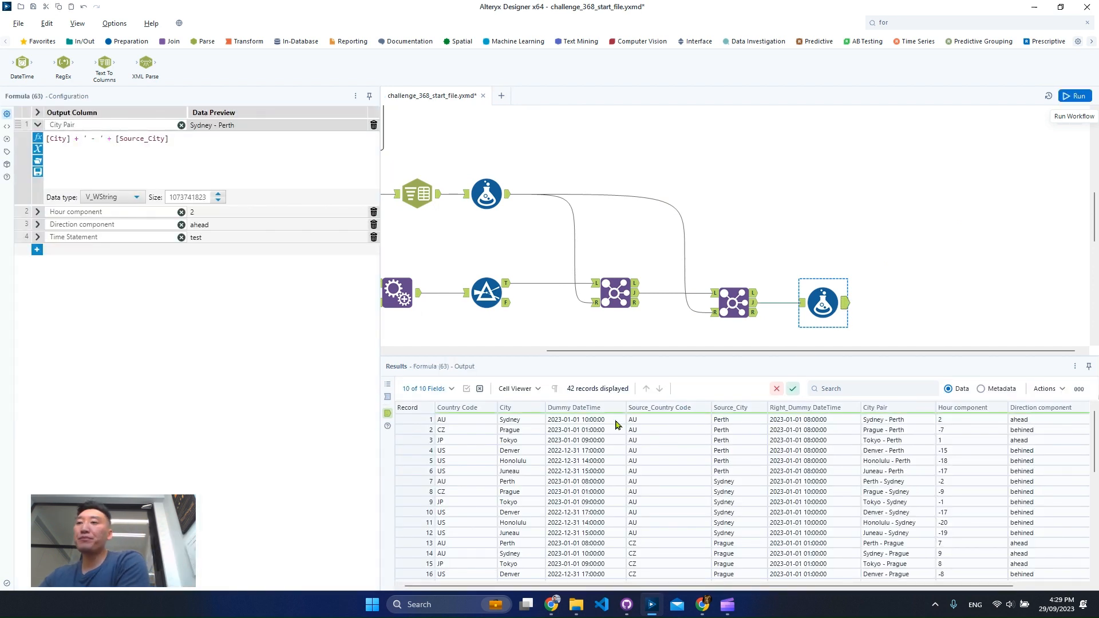
click(1027, 421)
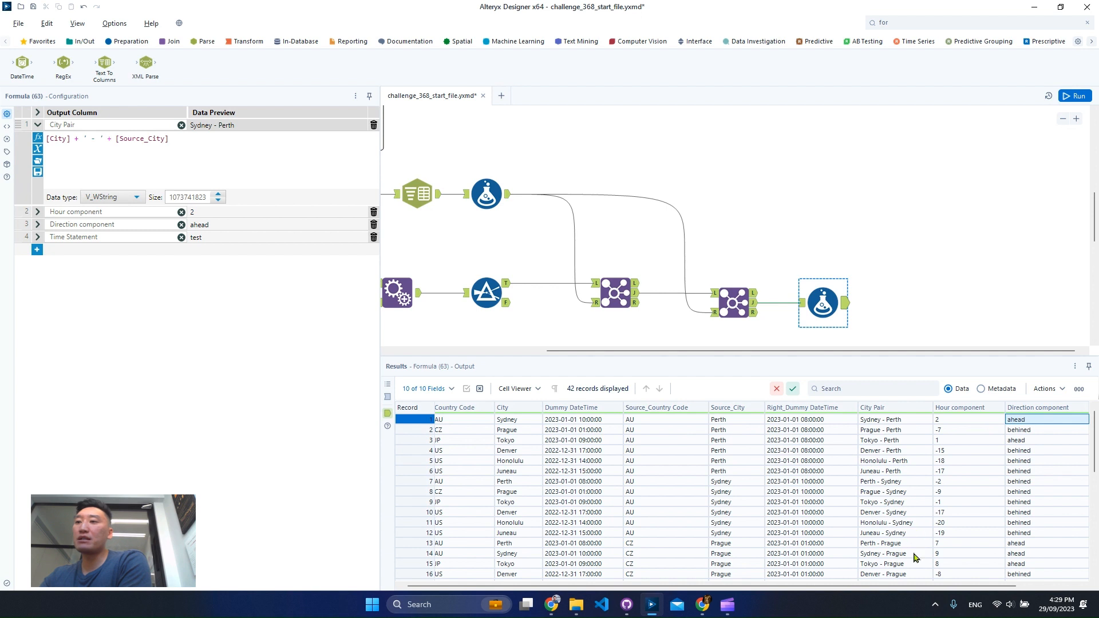
click(424, 430)
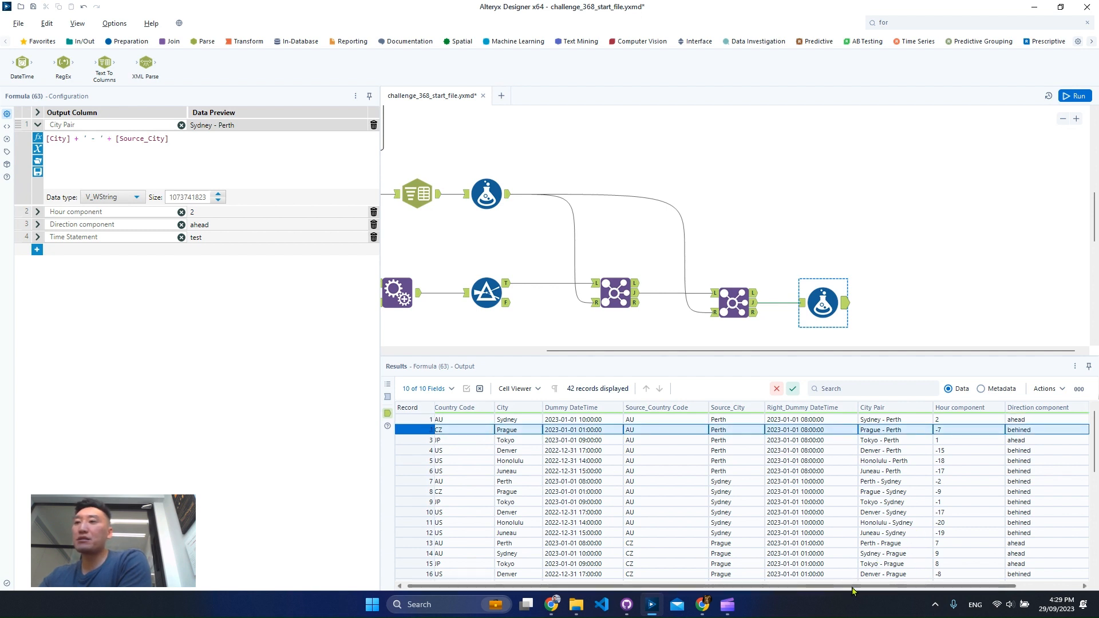
drag(852, 587, 847, 588)
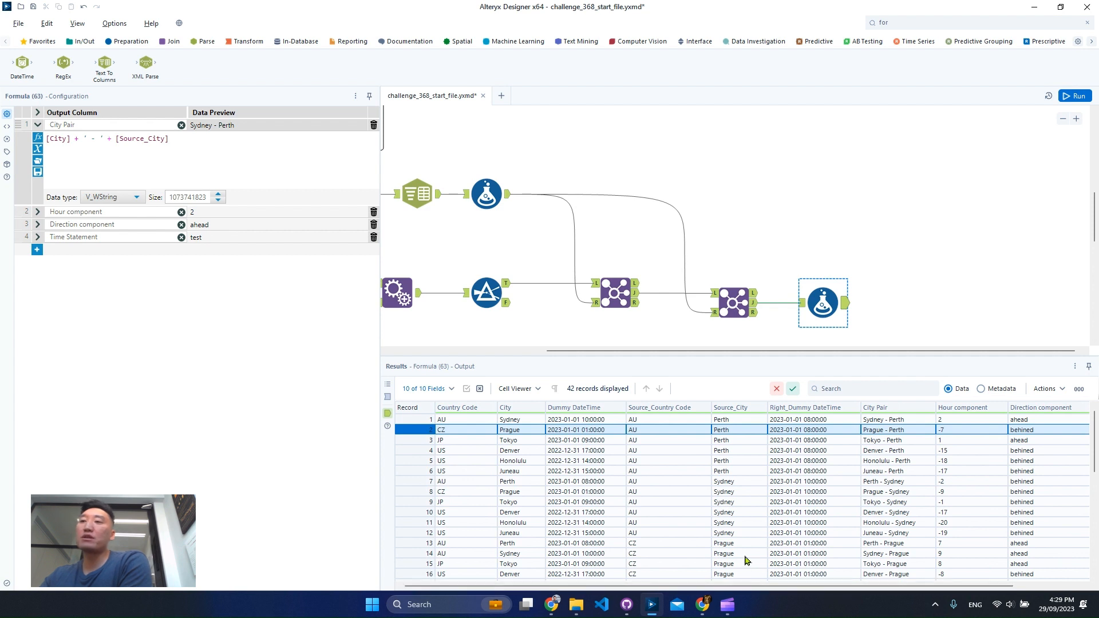
Step: Search the expected output data for prague, check the Prague - Perth record's time statement, and return to the final Formula tool
scroll(701, 306, up, 3)
click(689, 188)
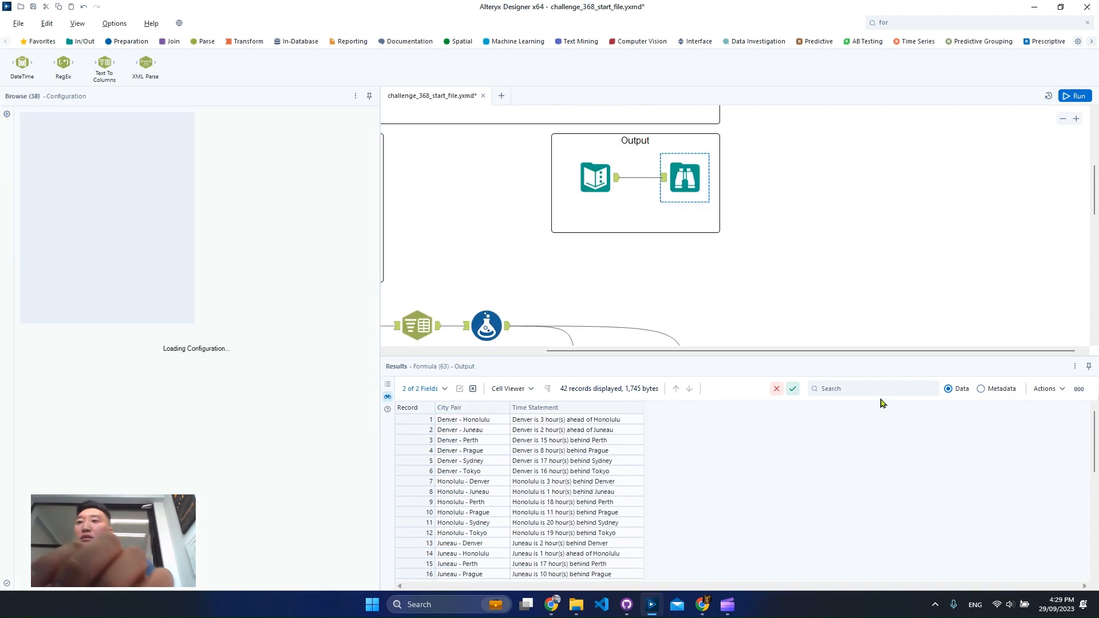
click(884, 389)
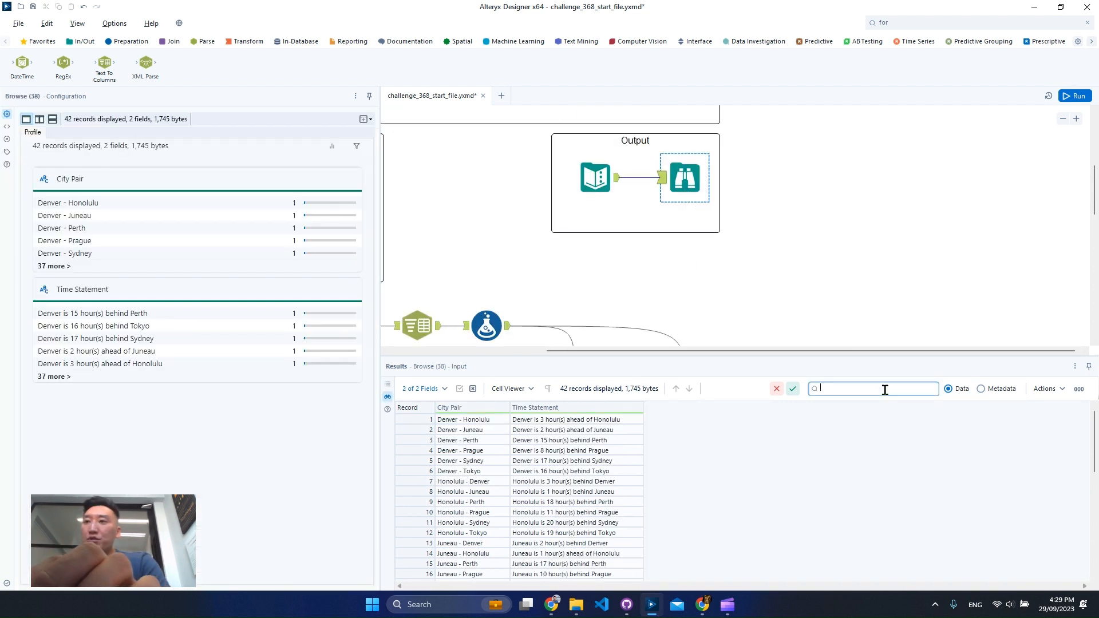
text(pragu)
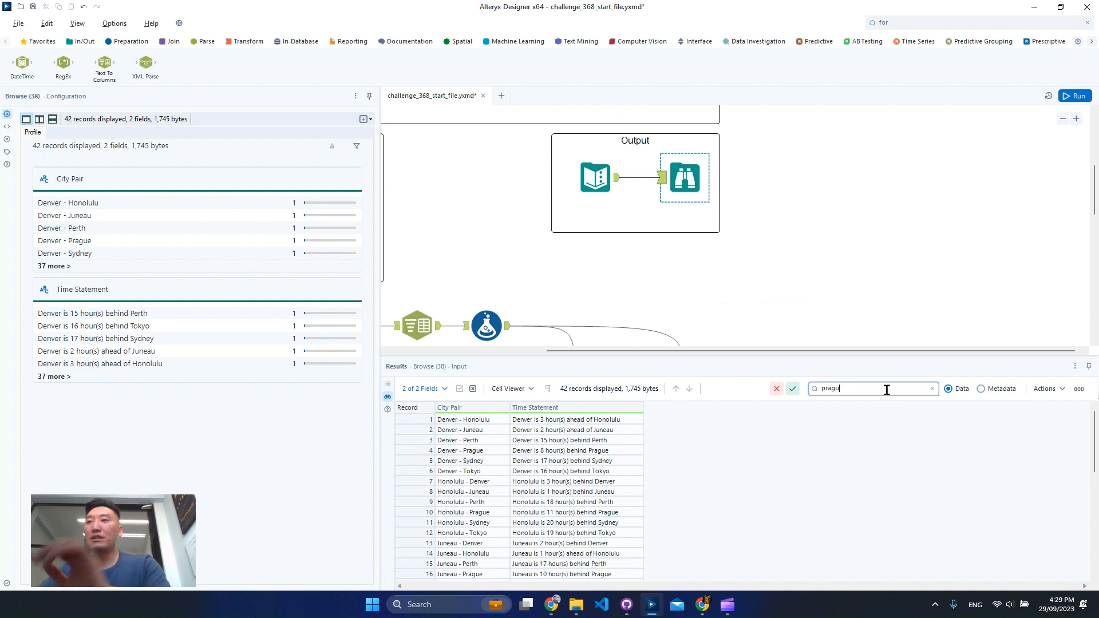
text(e)
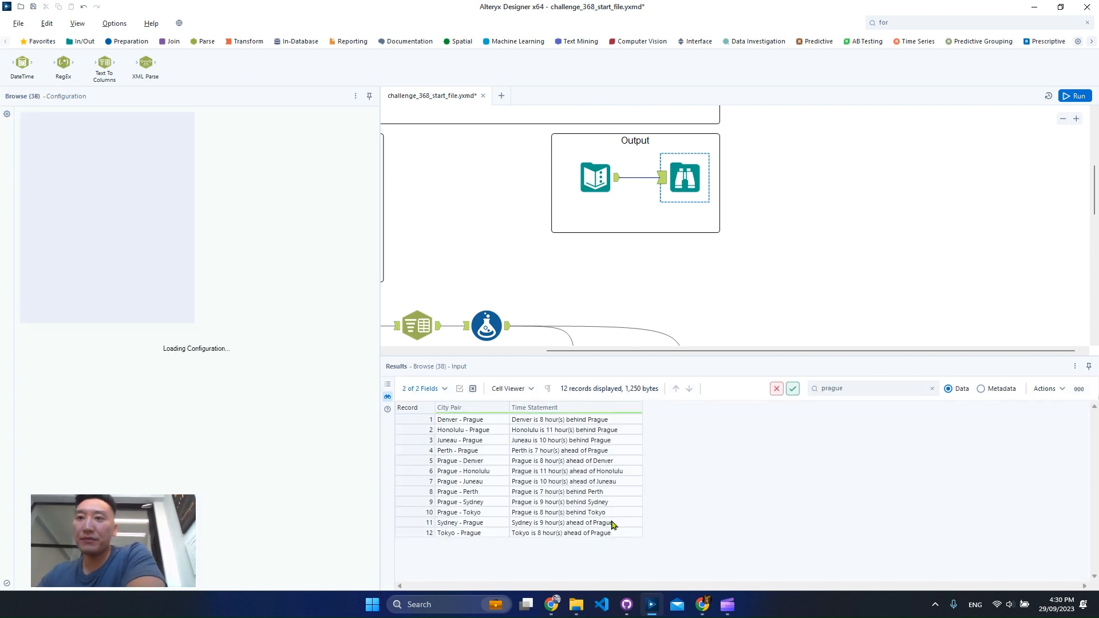
click(421, 462)
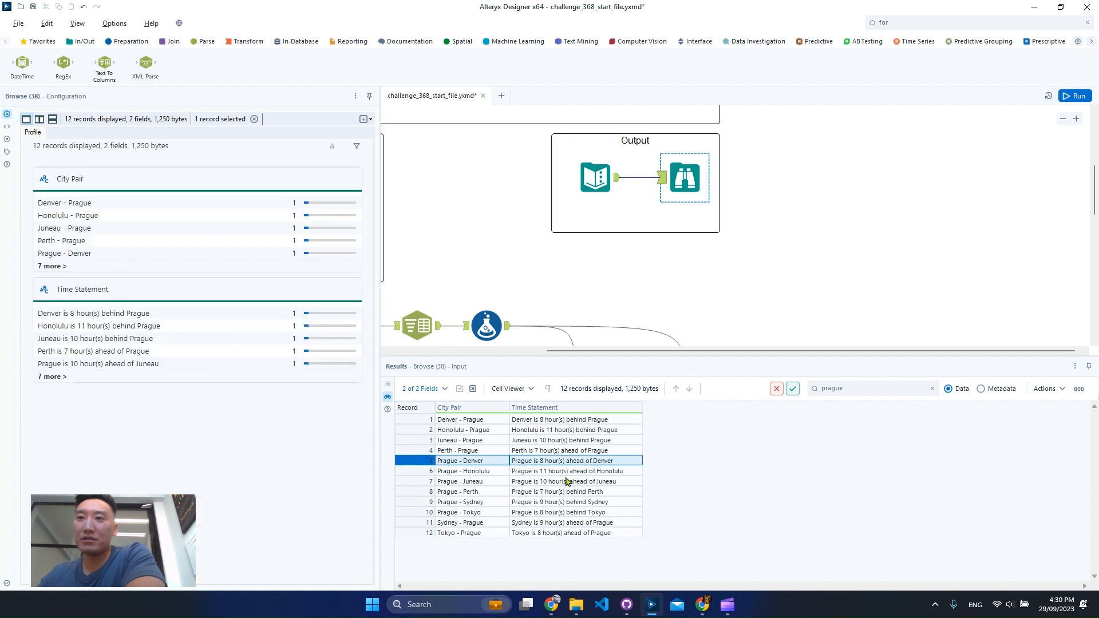
click(425, 493)
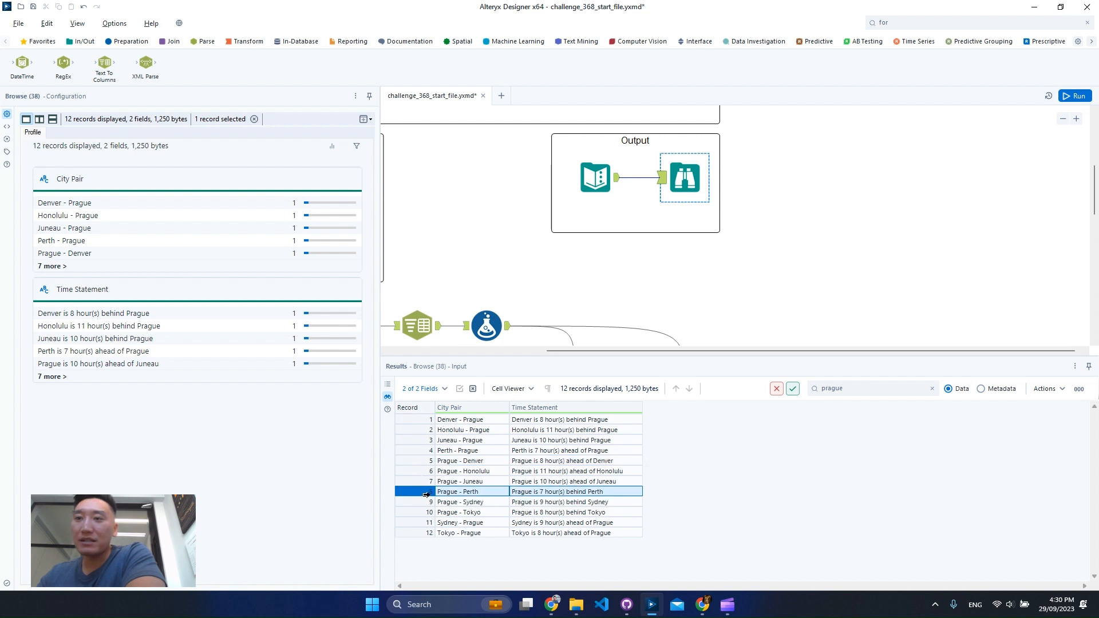
scroll(915, 284, down, 3)
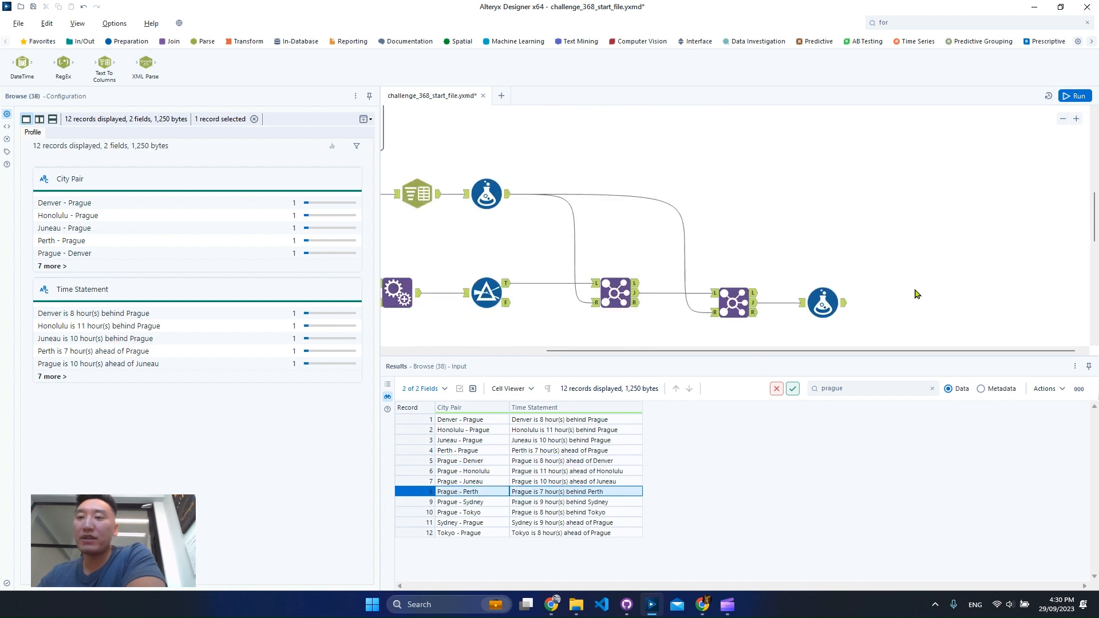
click(824, 303)
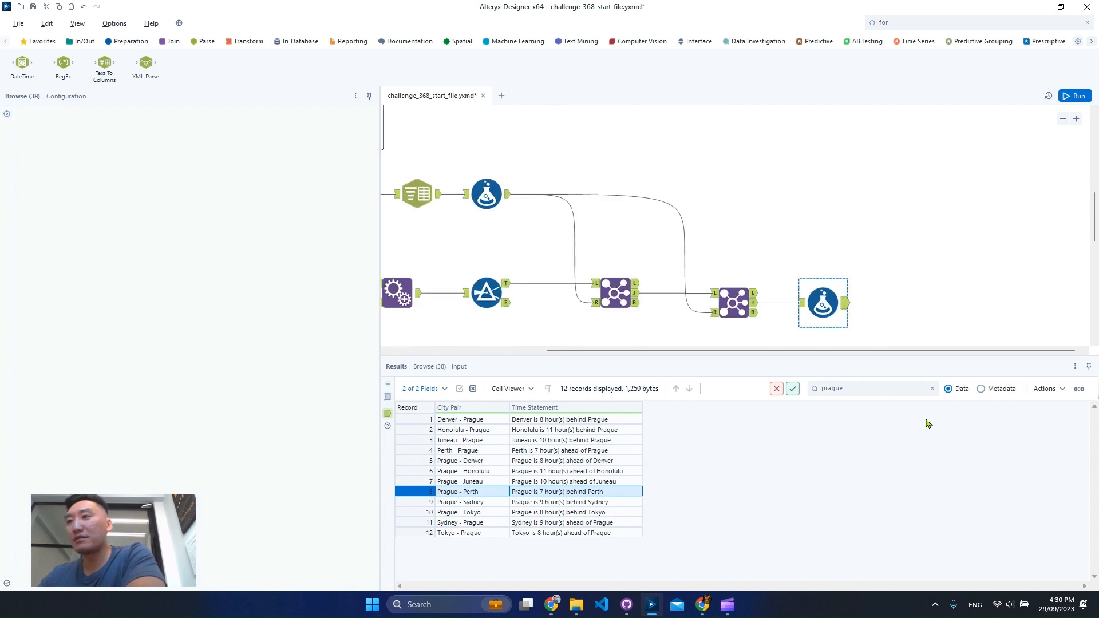
Step: Replace the 'test' placeholder in the Time Statement expression with [City] + ' is ' +, keeping the example comment above it
click(971, 430)
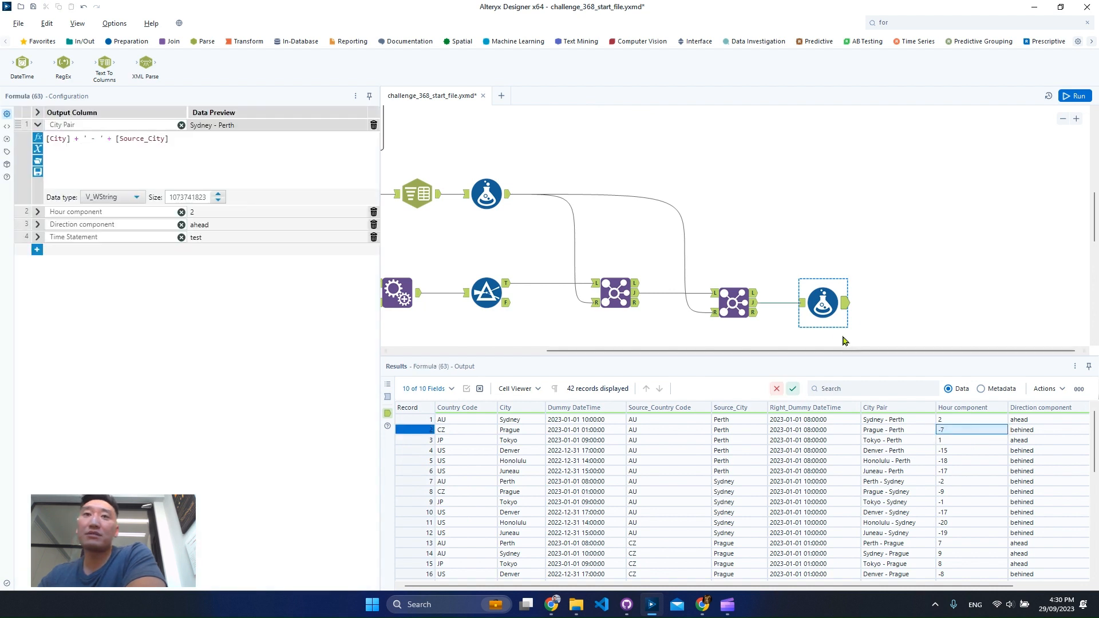
click(55, 240)
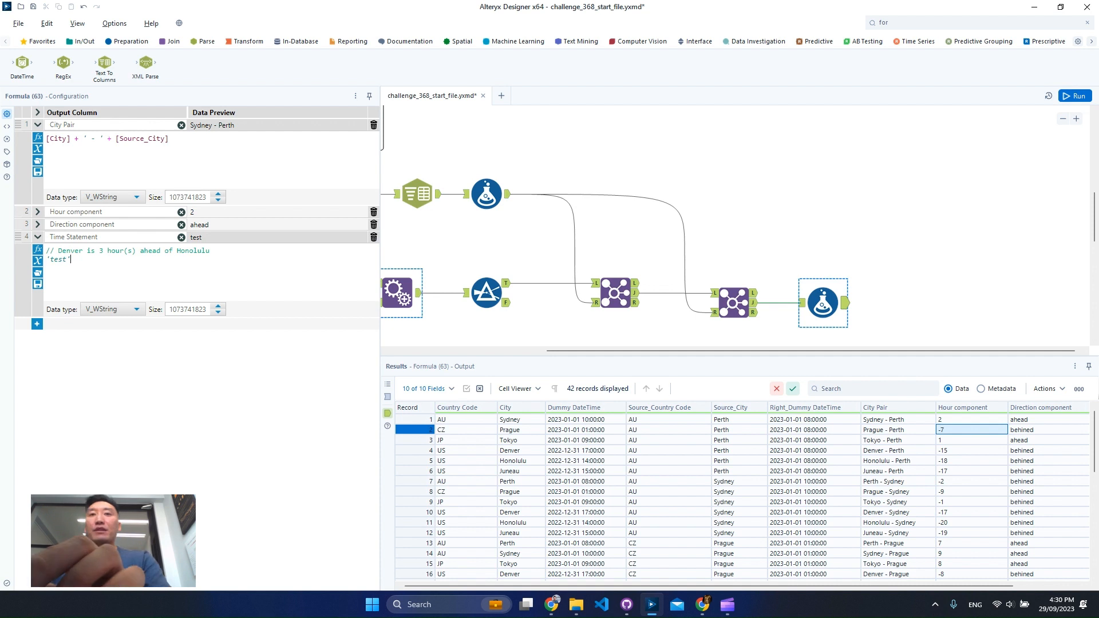
key(BackSpace)
key(BackSpace)
key(BackSpace)
key(BackSpace)
key(BackSpace)
key(BackSpace)
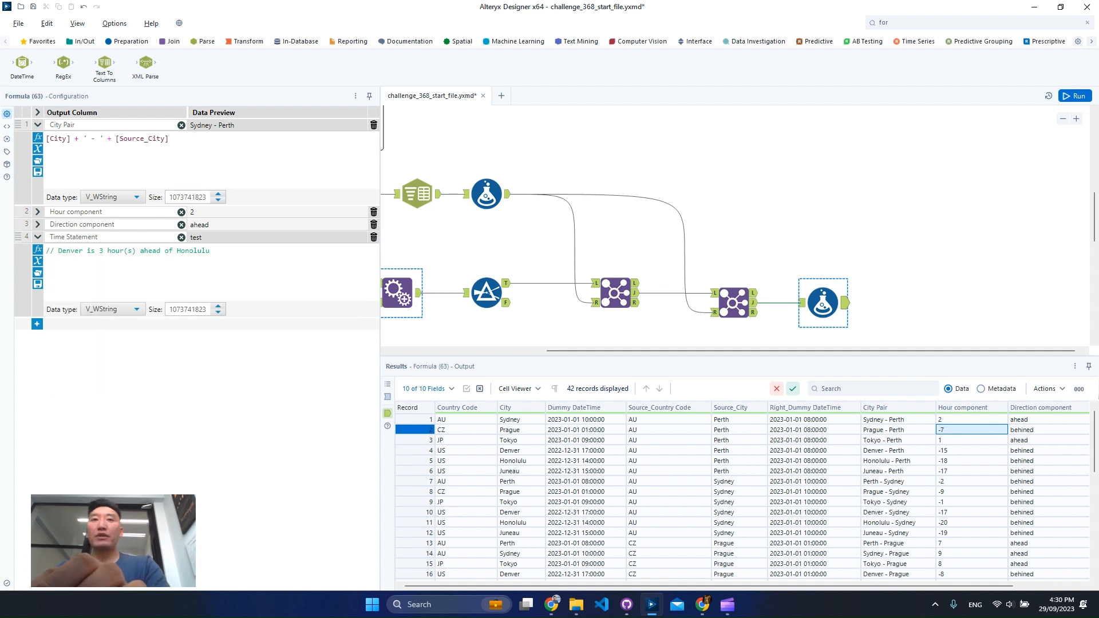
text([City])
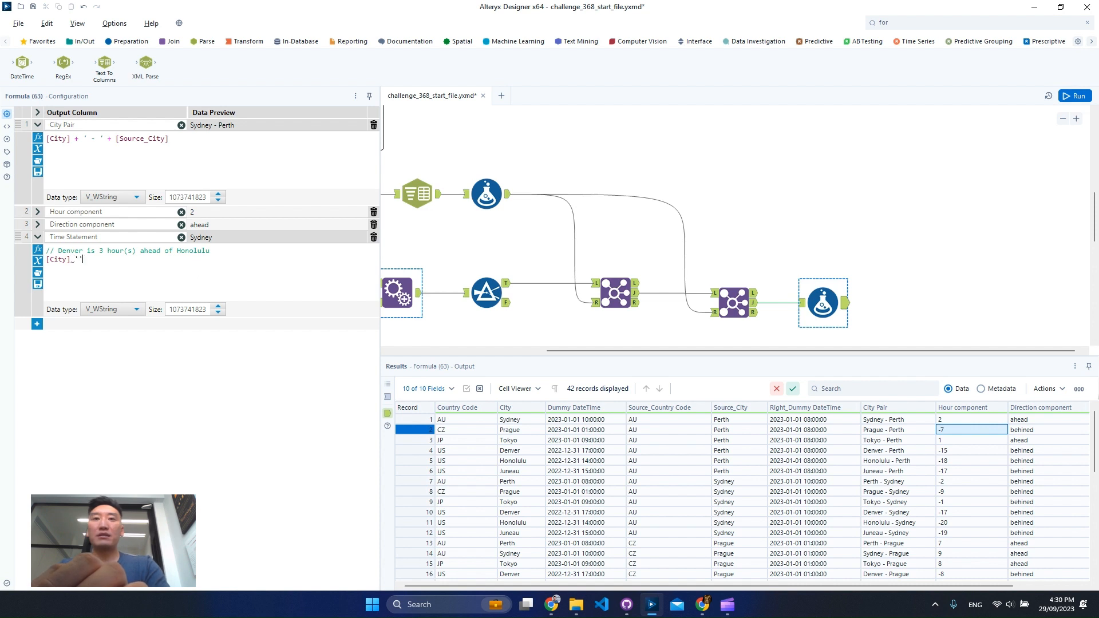
text( ' )
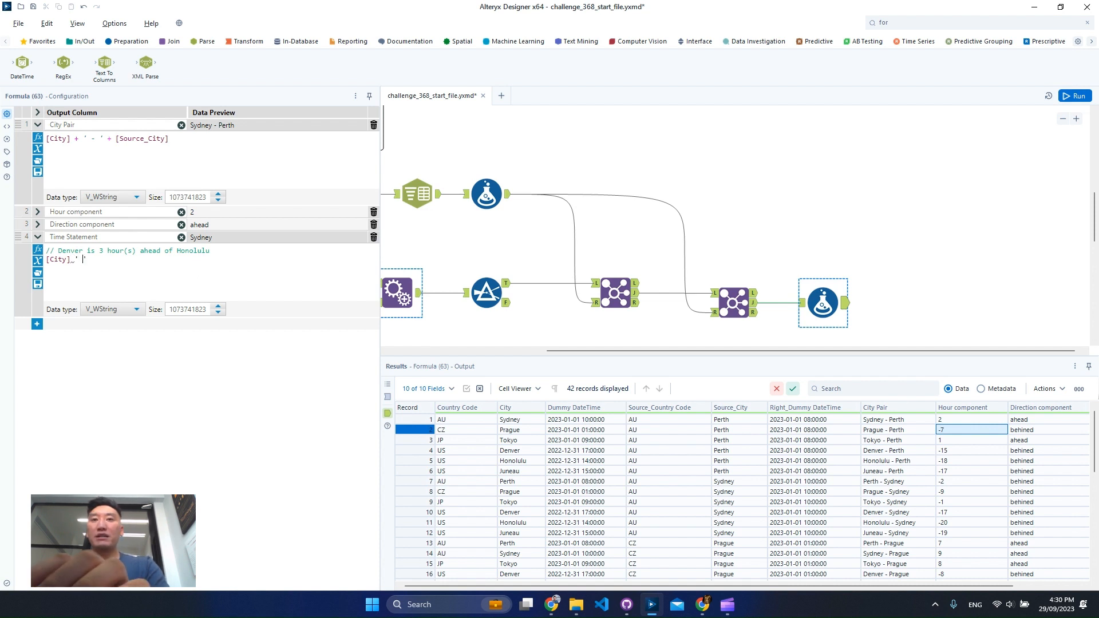
text(is )
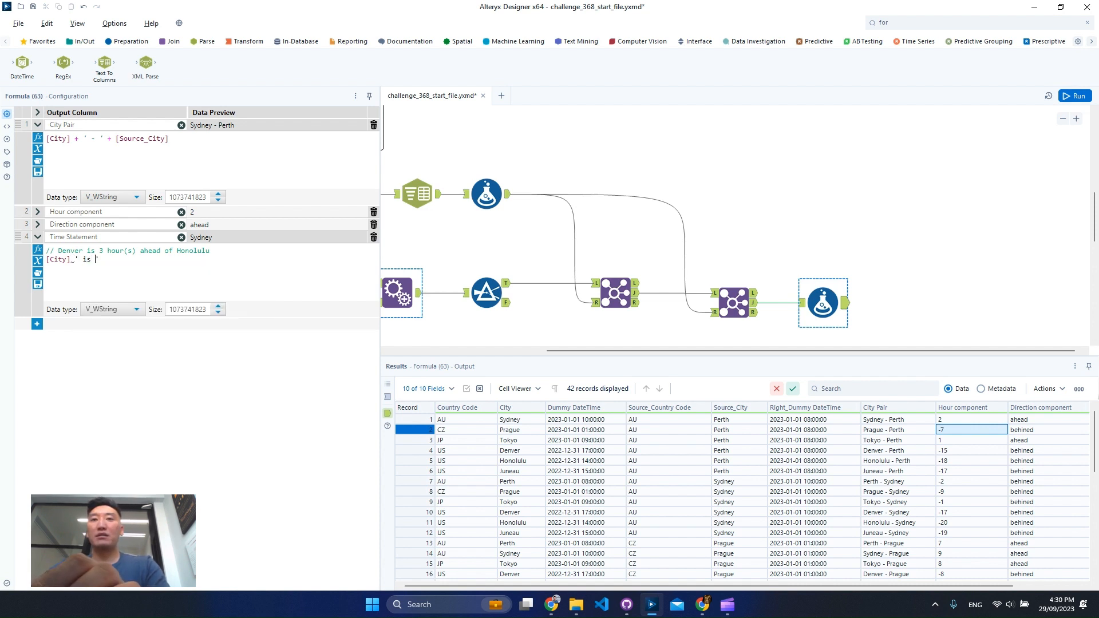
text(+)
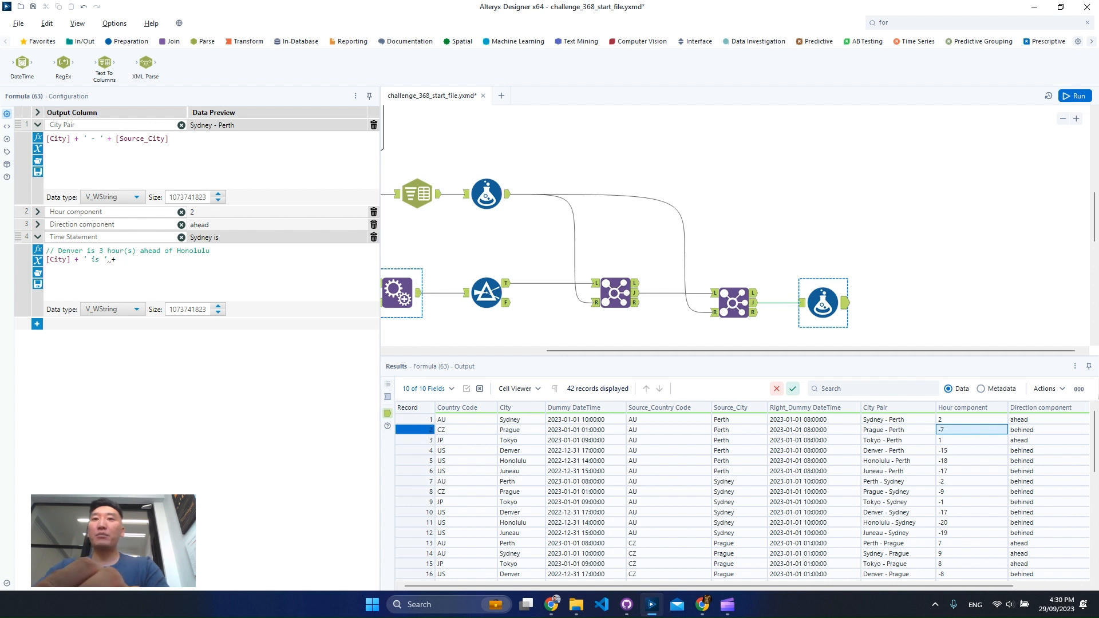
Step: Extend the Time Statement expression with [Hour component] + ' hour(s) '
text(hour)
key(Down)
key(Return)
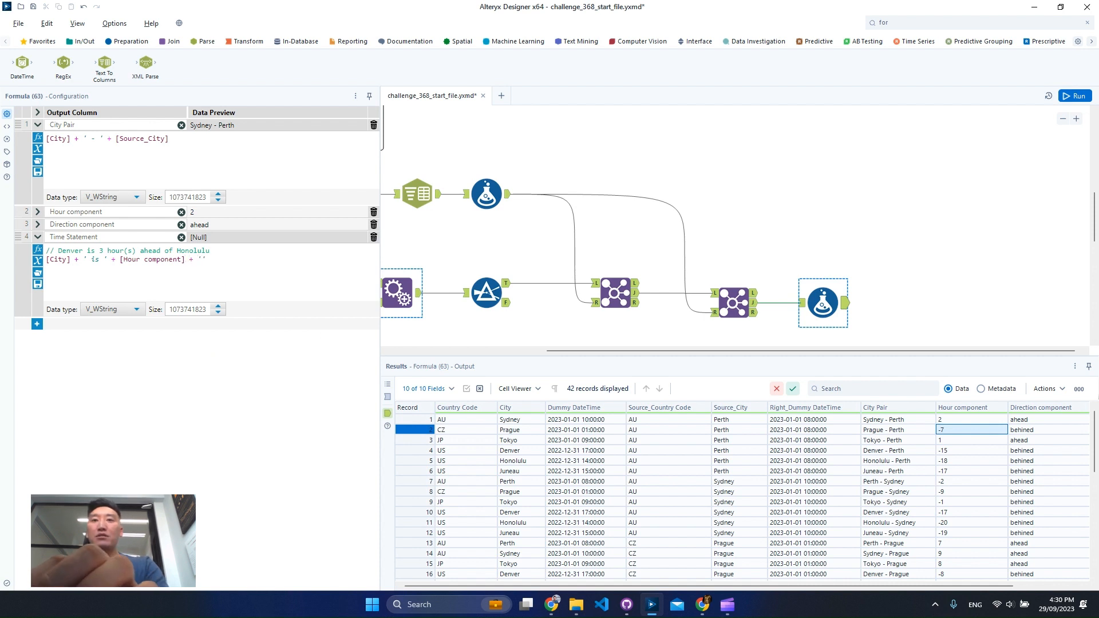
text(+ ' hour(s))
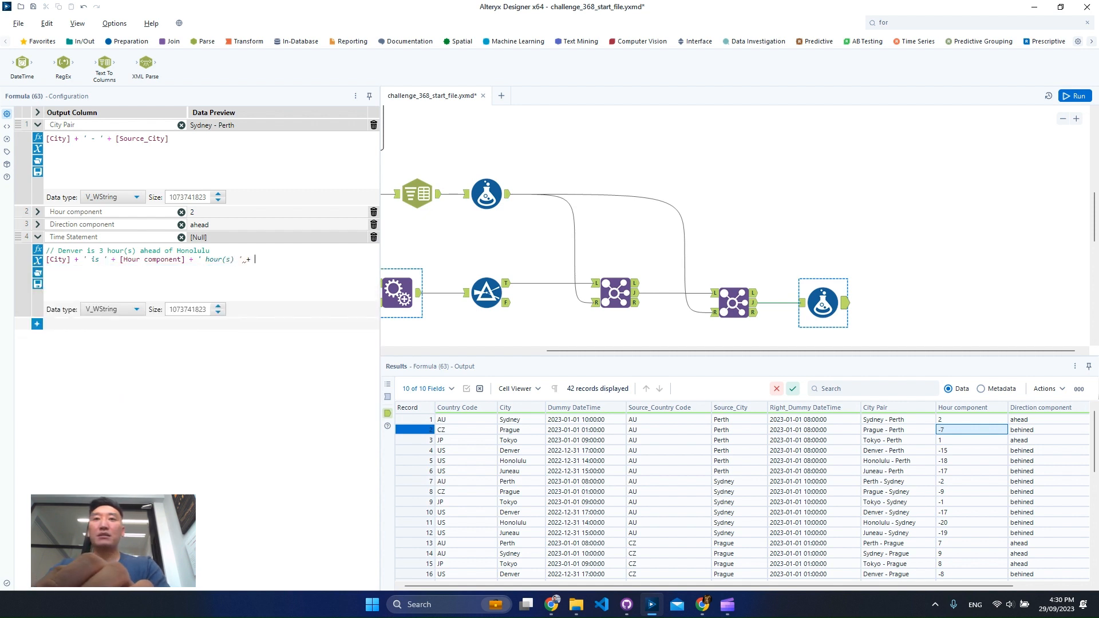
Step: Complete the Time Statement expression with + [Direction component] + ' of ' + [Source_City]
text( ' + [Direction component])
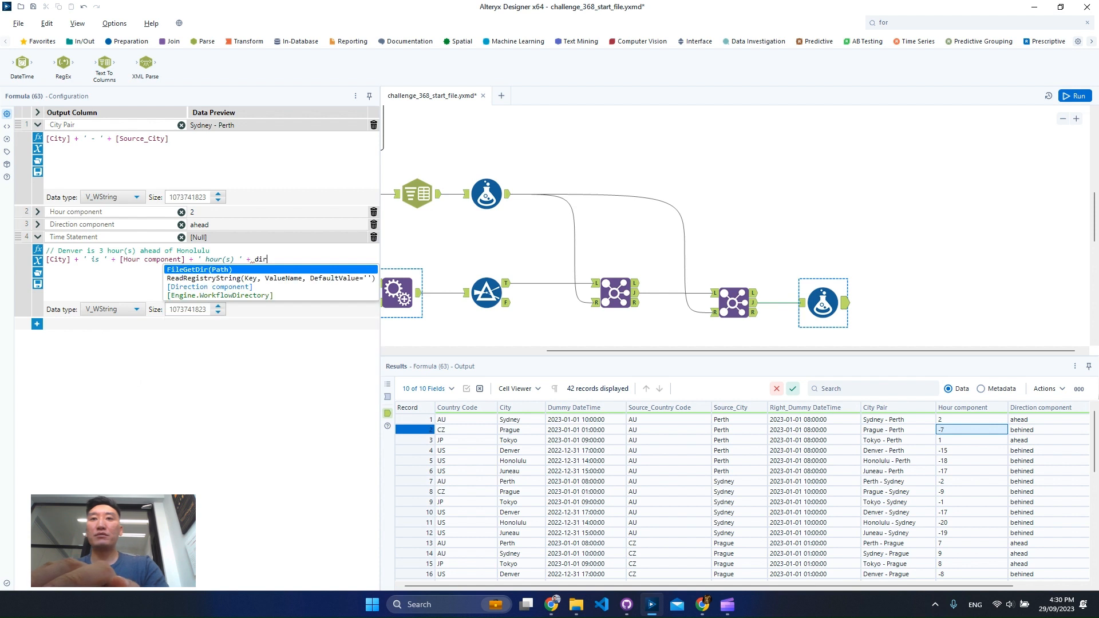
key(Down)
key(Down)
key(Return)
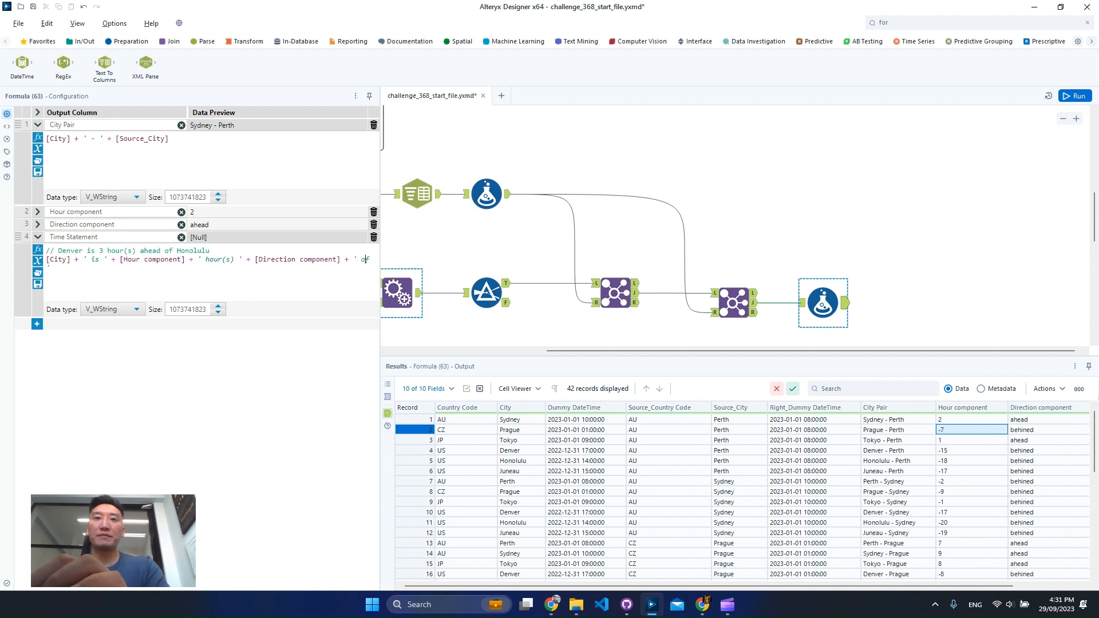
text(+ )
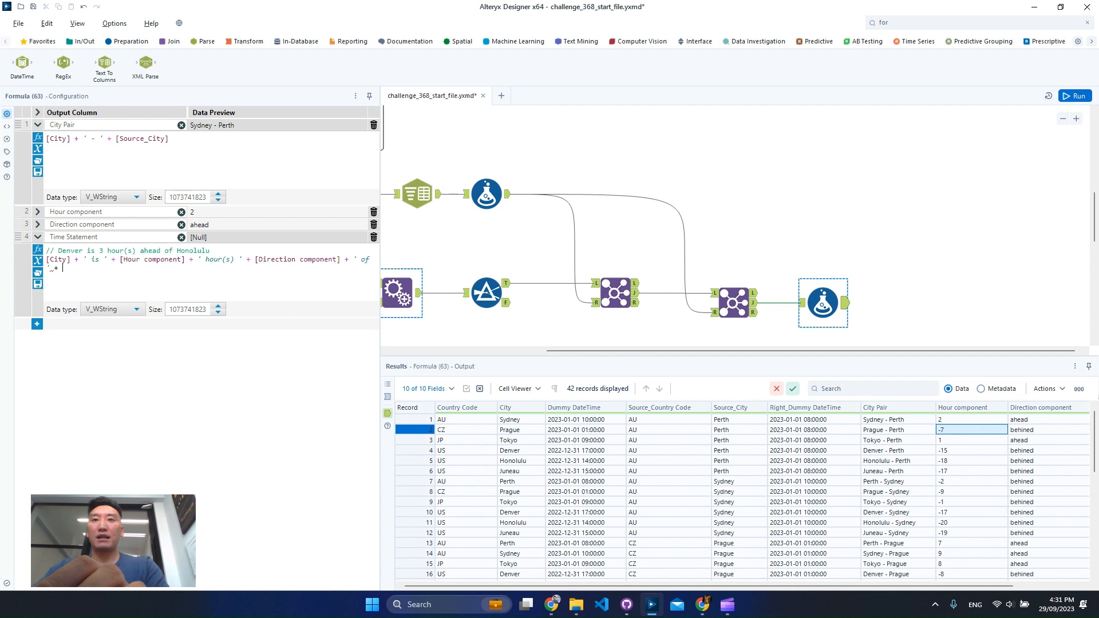
text(sour)
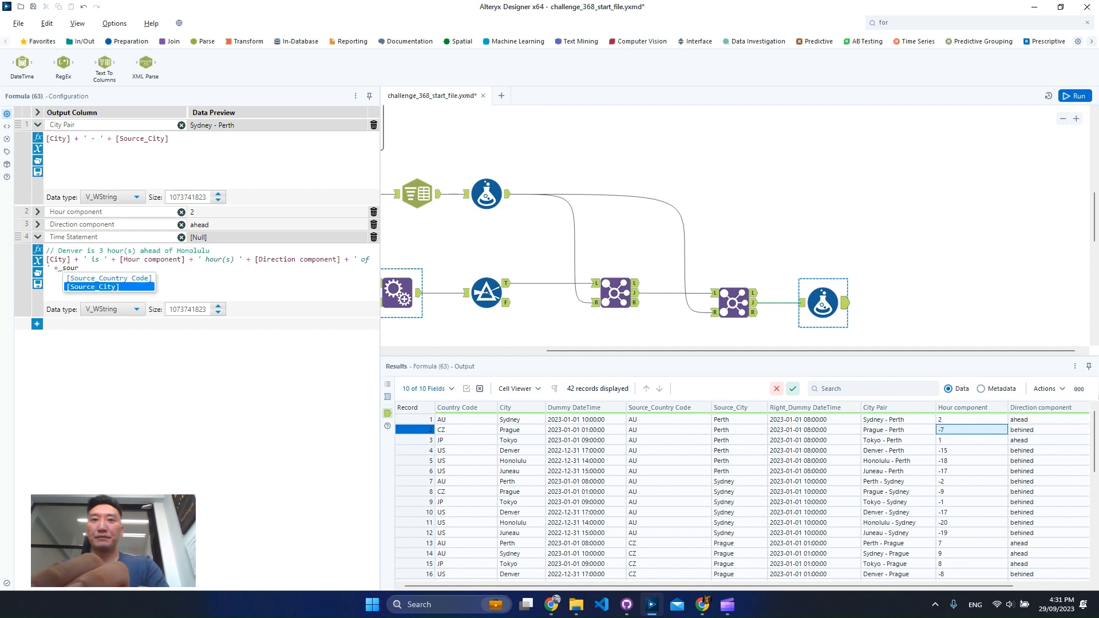
key(Return)
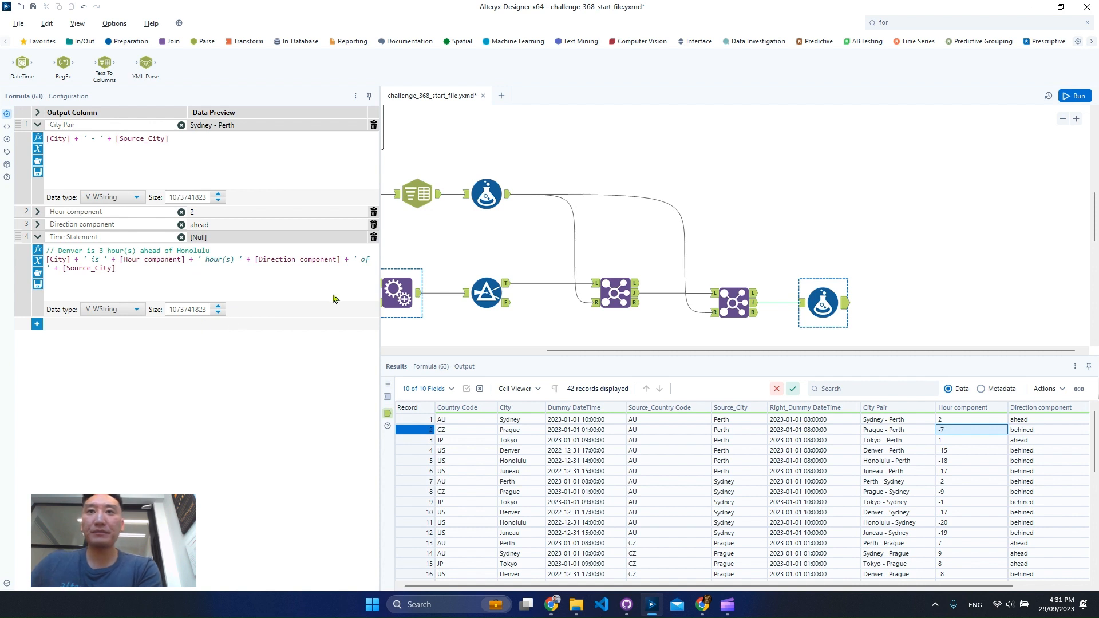
Step: Expand the Hour component and Direction component expressions for review, and rerun the workflow
click(37, 211)
click(38, 299)
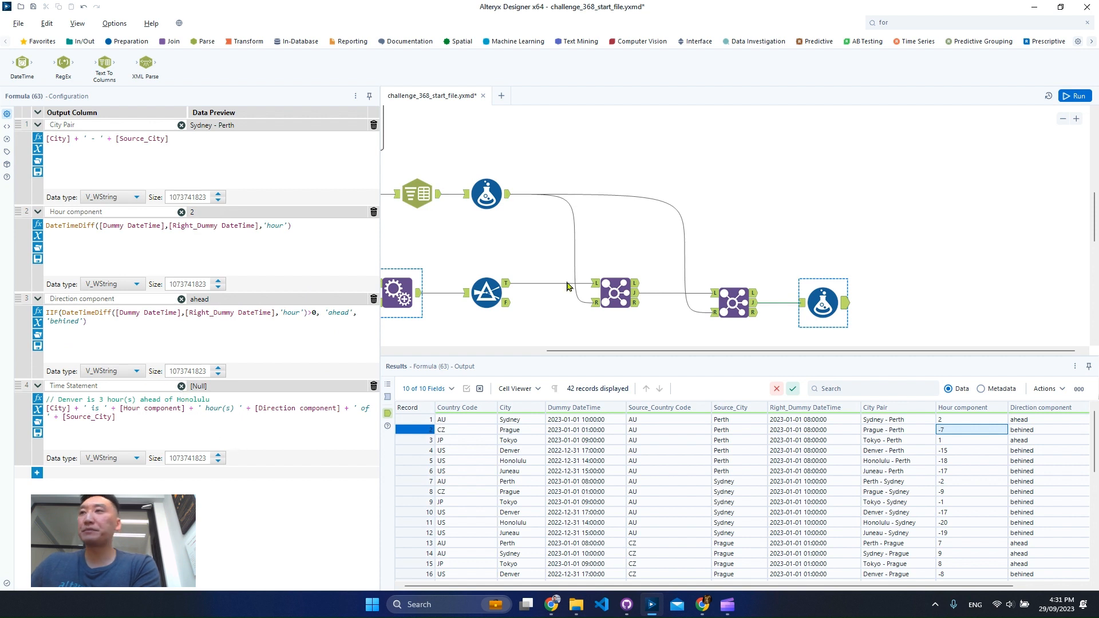
click(1075, 96)
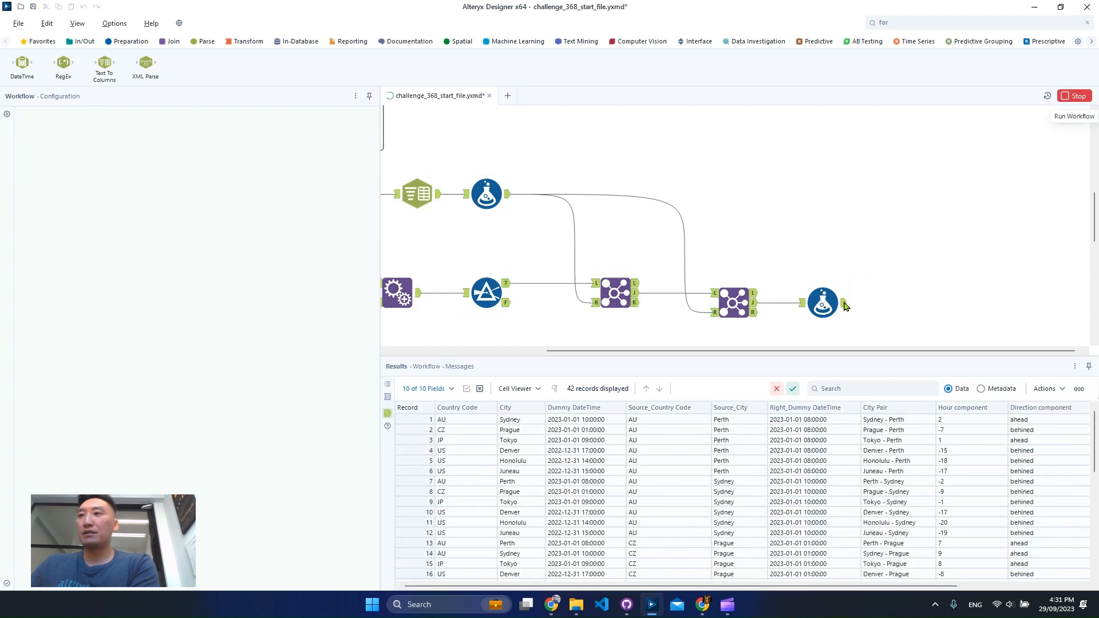
Step: Examine the Time Statement column across the records of the final Formula tool's output
click(844, 305)
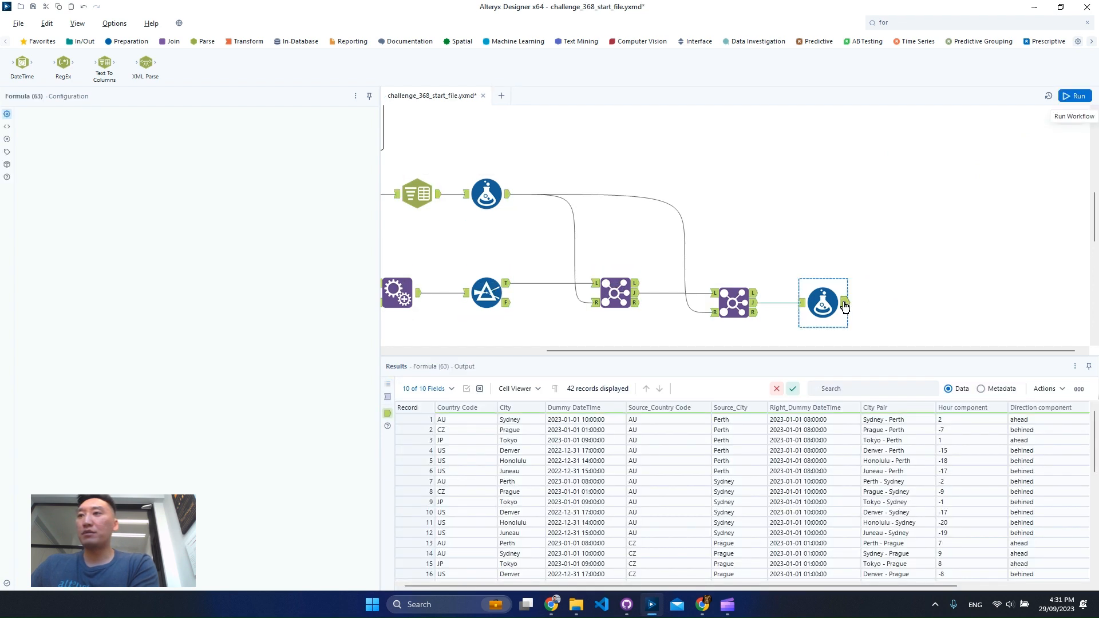
click(983, 587)
click(994, 421)
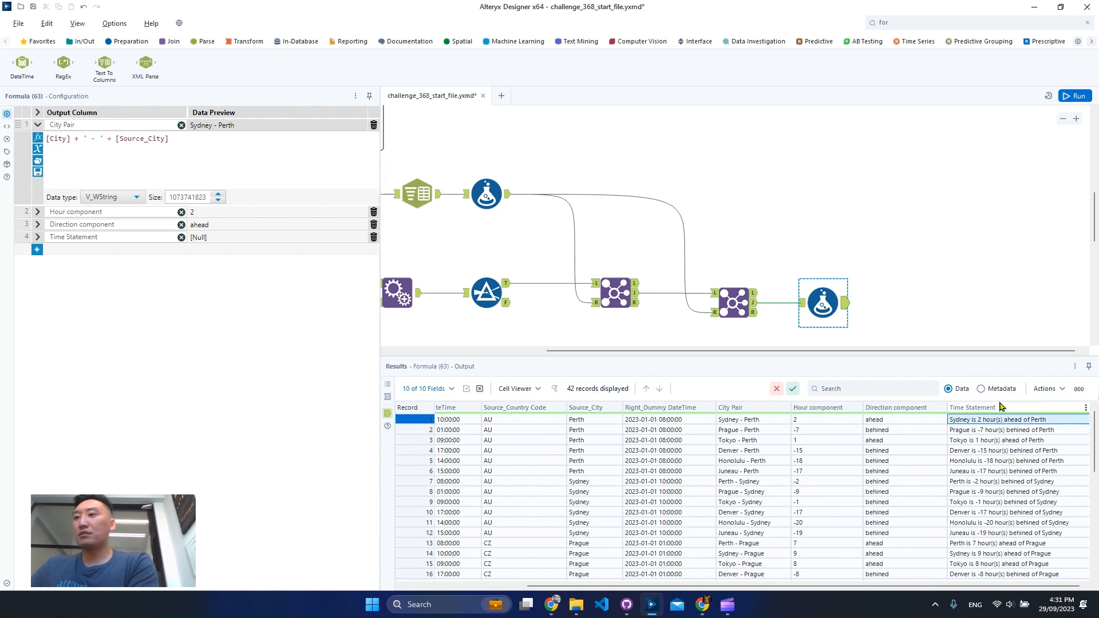
scroll(957, 492, down, 8)
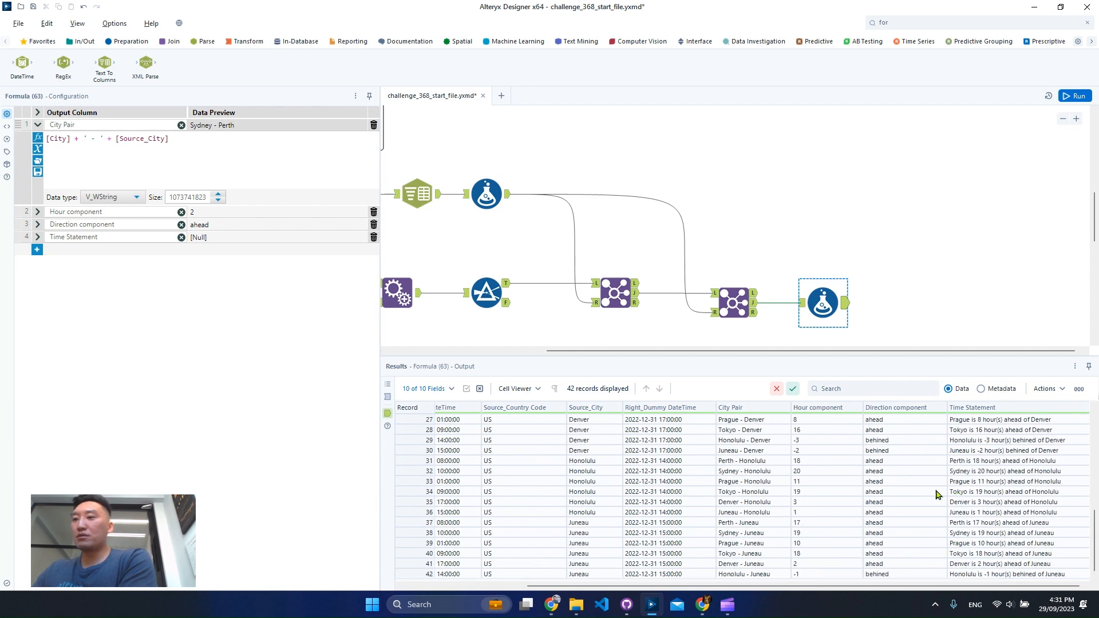
scroll(937, 503, up, 8)
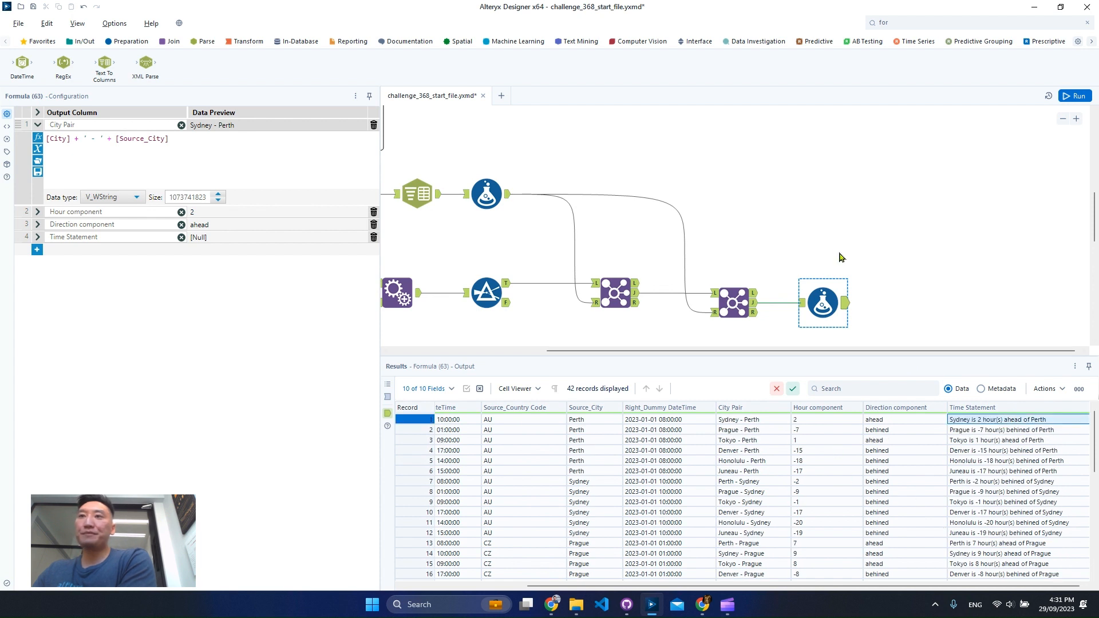
Step: Add a Join tool matching the expected output data as left input with the final Formula tool's output as right input on City Pair
scroll(801, 249, up, 3)
scroll(901, 200, down, 2)
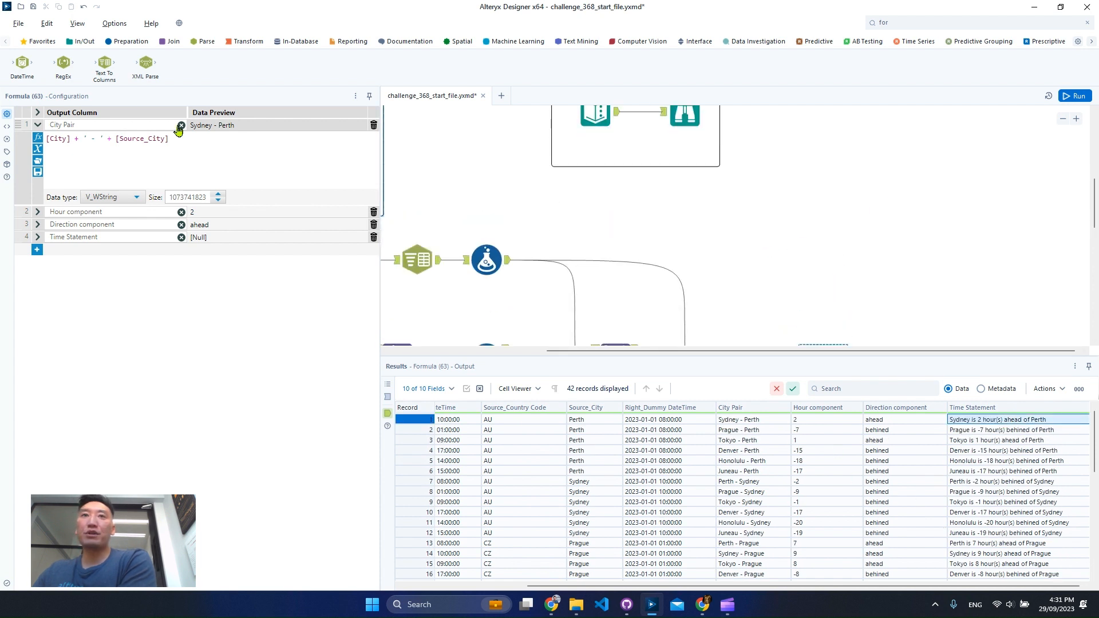
click(174, 41)
drag(828, 255, 858, 242)
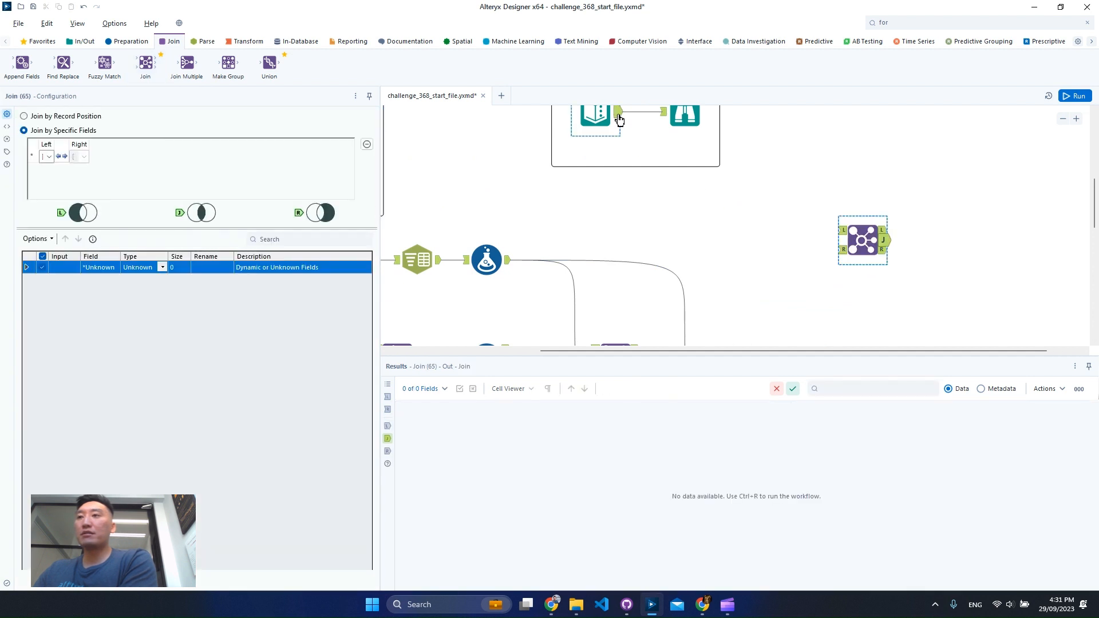
drag(619, 121, 840, 230)
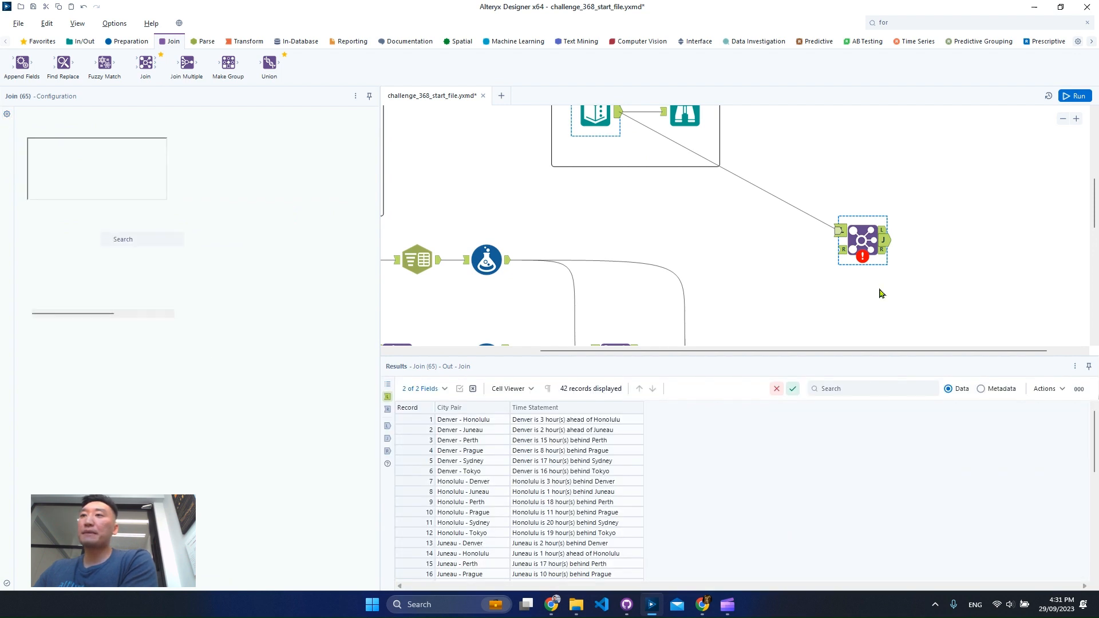
scroll(870, 280, down, 3)
drag(845, 272, 840, 153)
click(839, 135)
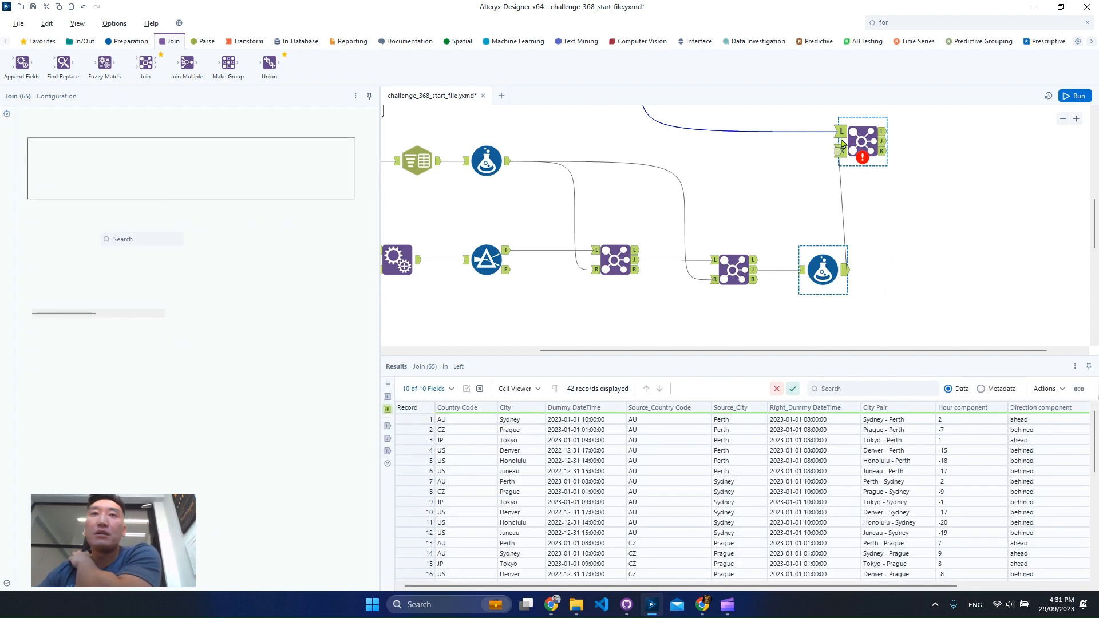
click(95, 156)
click(69, 165)
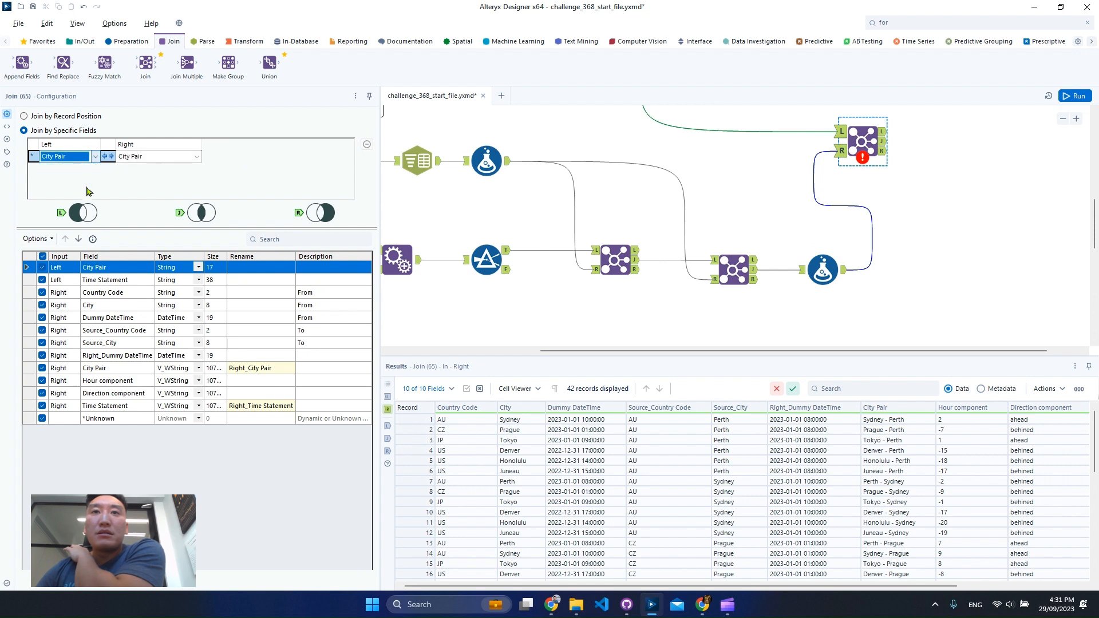
Step: Exclude all right-hand fields except Time Statement from the new Join tool's output and run the workflow
click(36, 238)
mouse_move(97, 263)
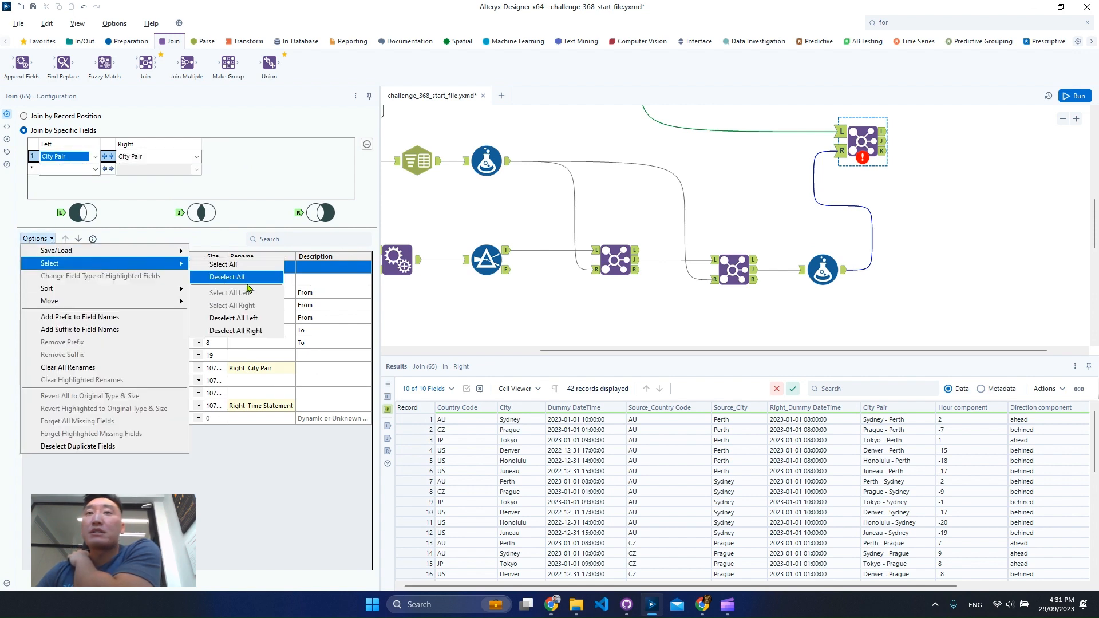
click(248, 332)
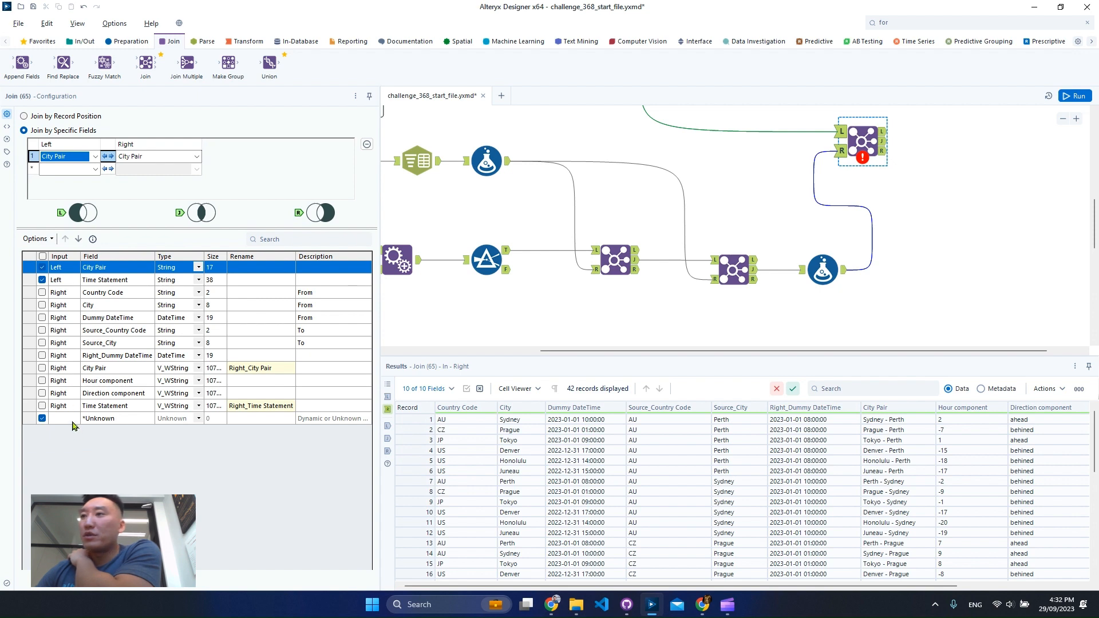
drag(712, 585, 939, 582)
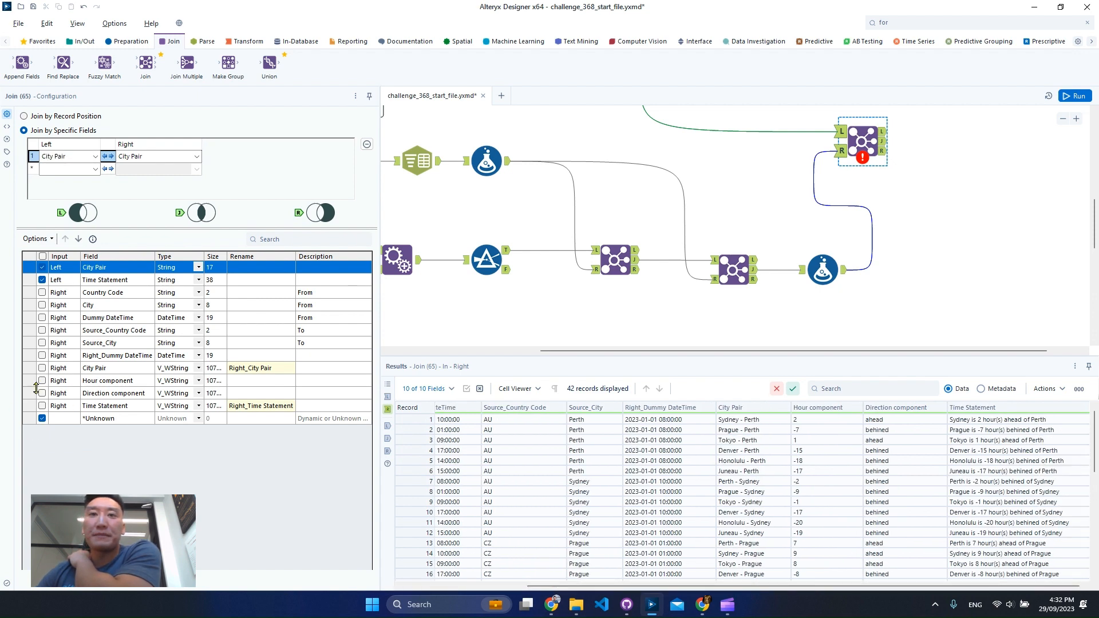
click(42, 406)
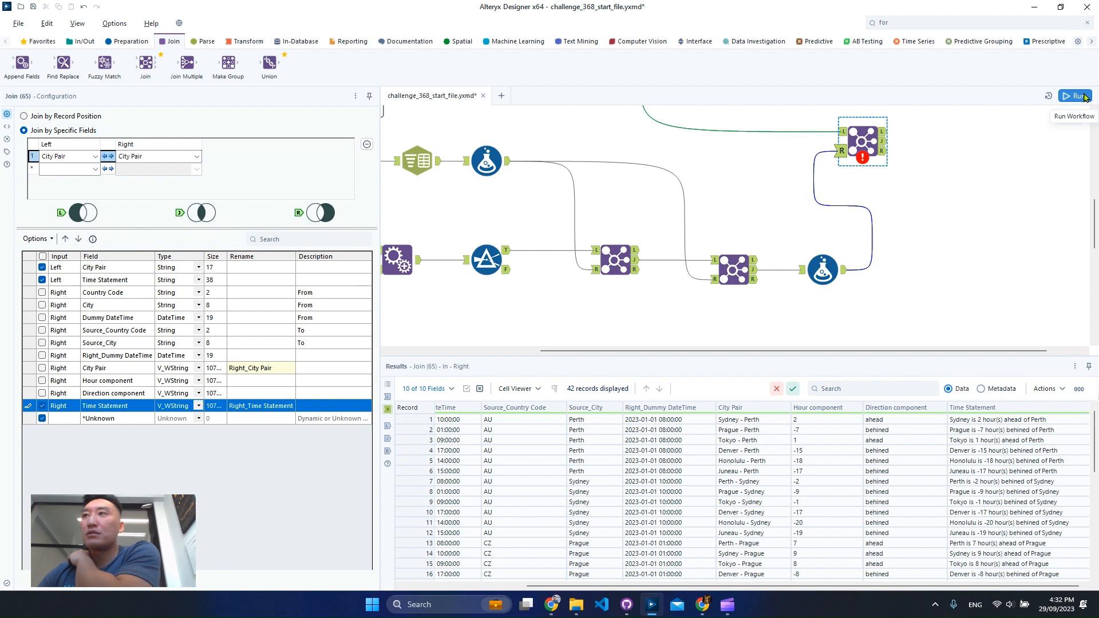
click(1078, 97)
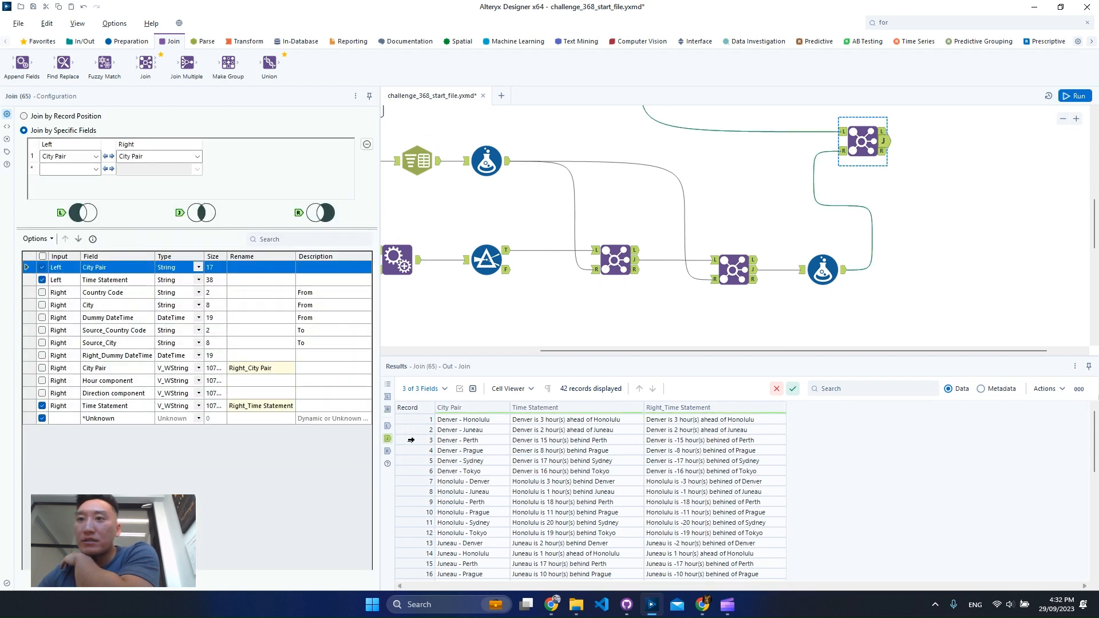
Step: Compare Time Statement with Right_Time Statement in the new Join tool's output, and return to the final Formula tool
click(411, 439)
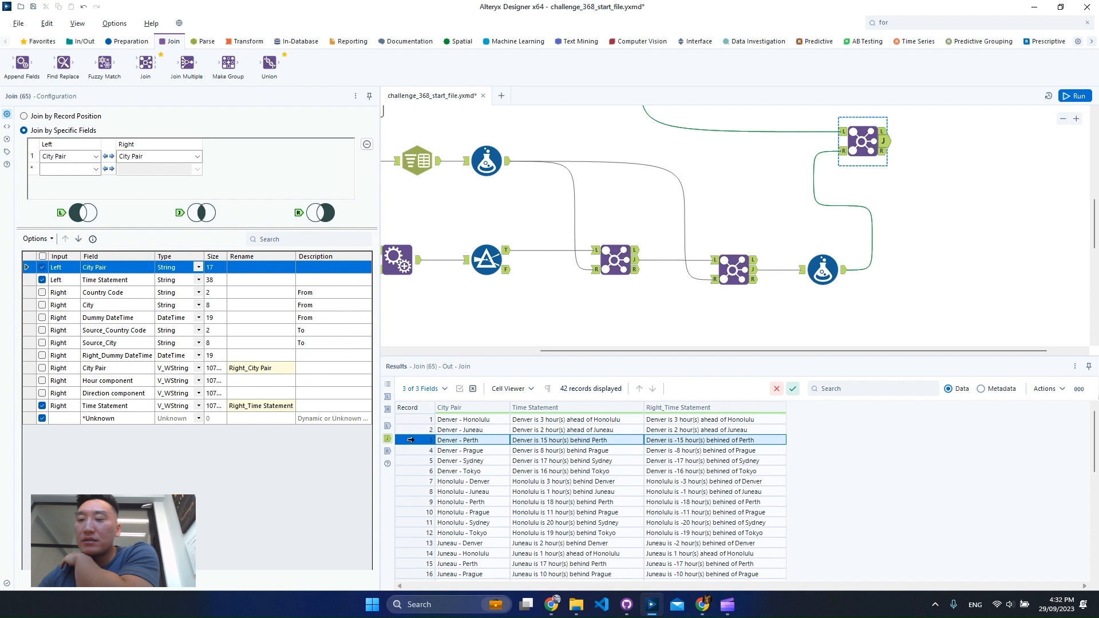
click(746, 454)
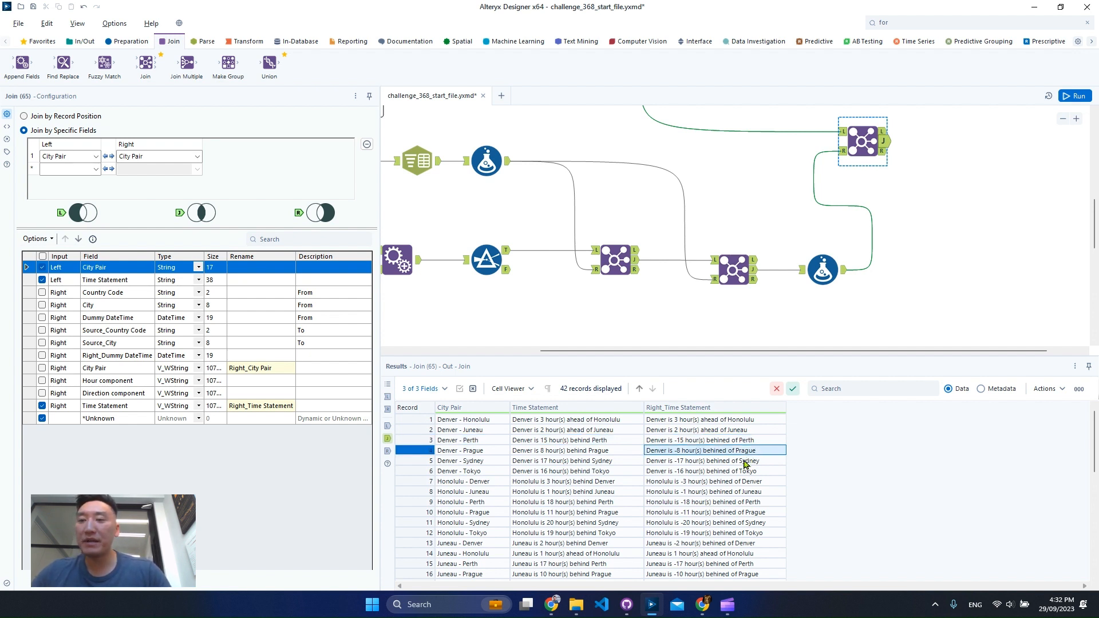
click(721, 483)
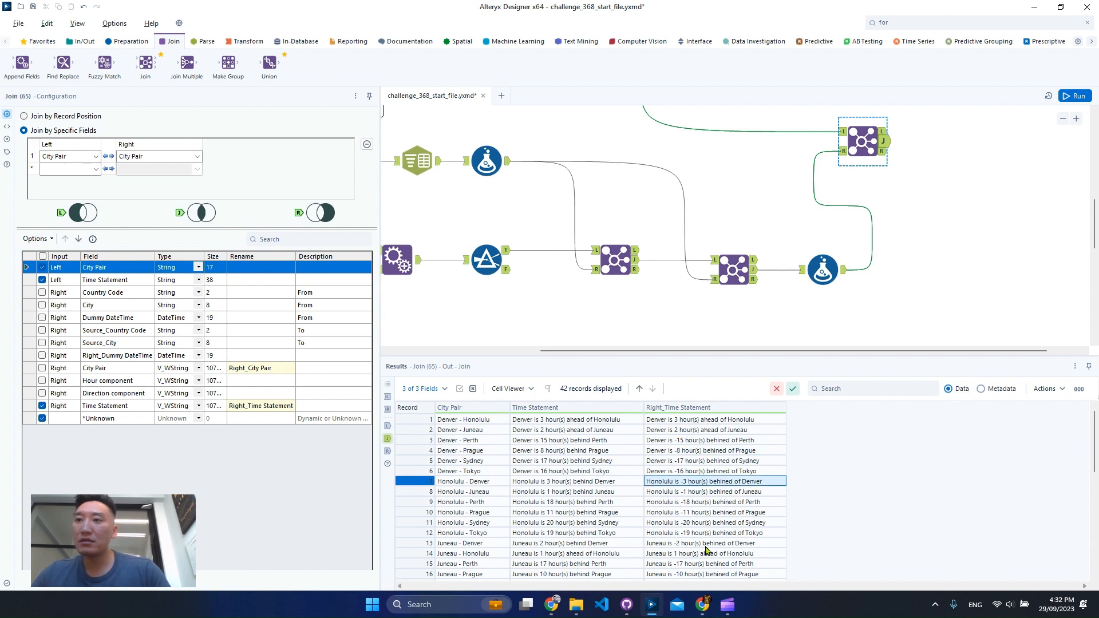
scroll(709, 543, down, 4)
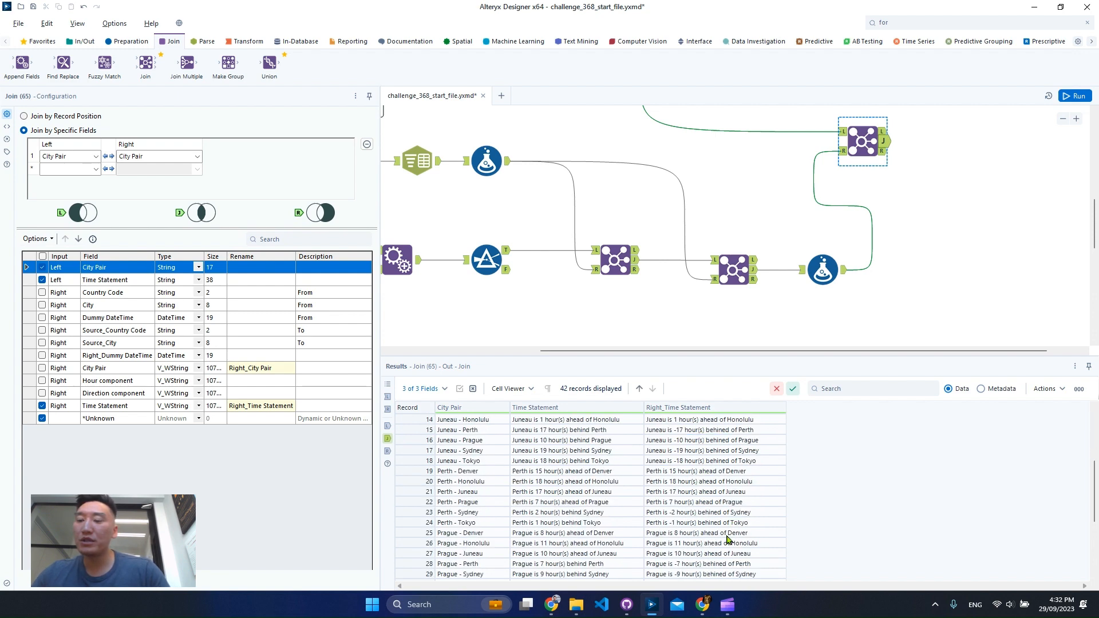
click(820, 274)
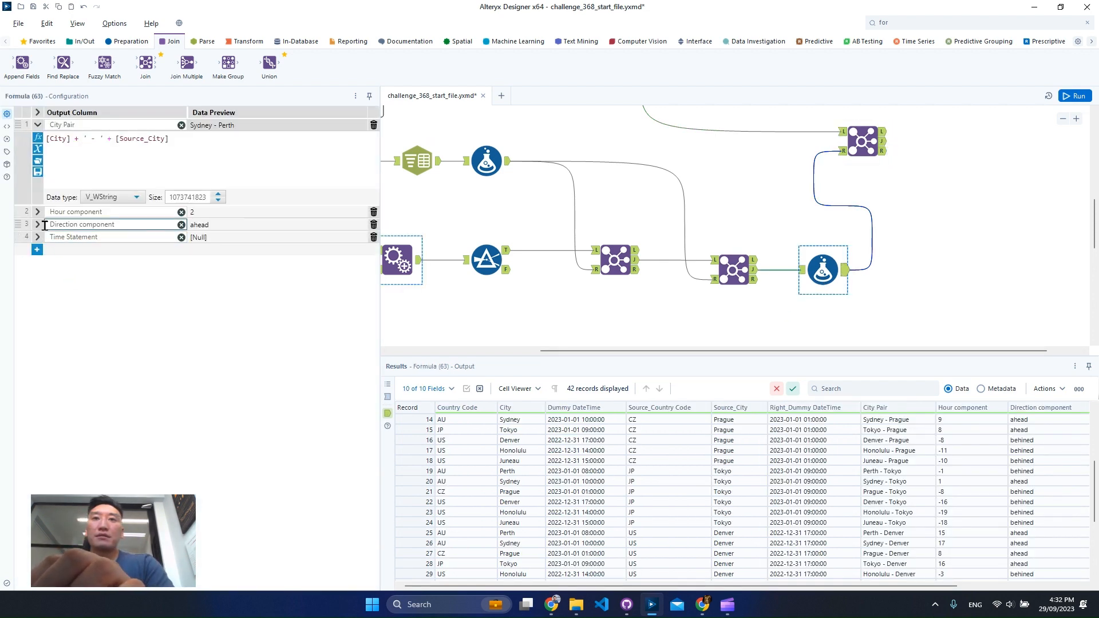
Step: Correct the Direction component's negative wording to 'behind', and open the Hour component expression with a blank line above DateTimeDiff
click(41, 227)
click(40, 226)
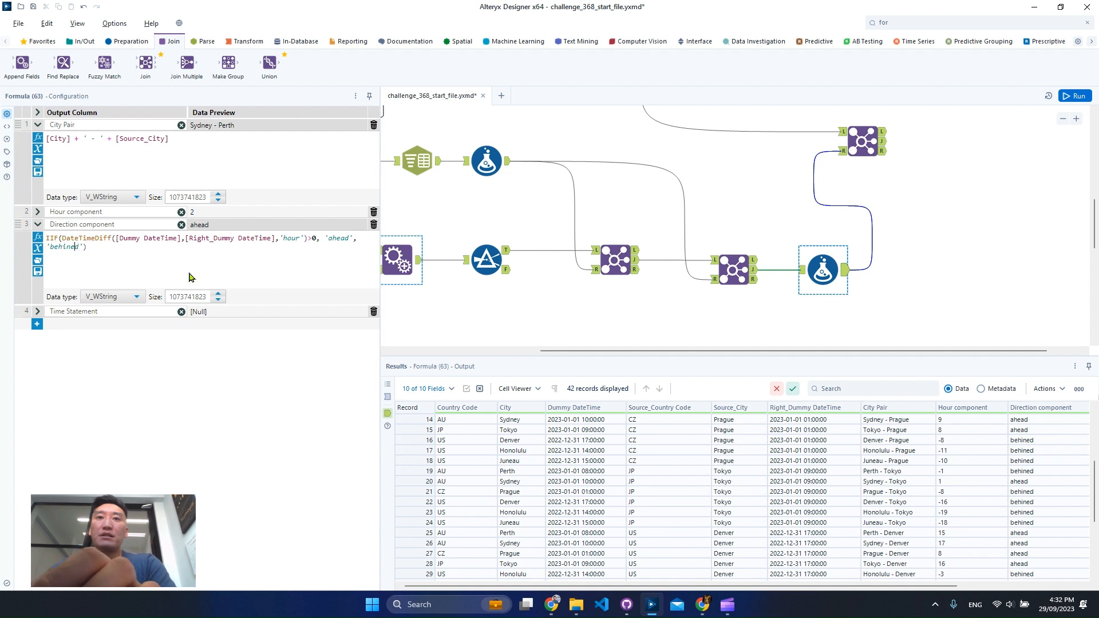
key(BackSpace)
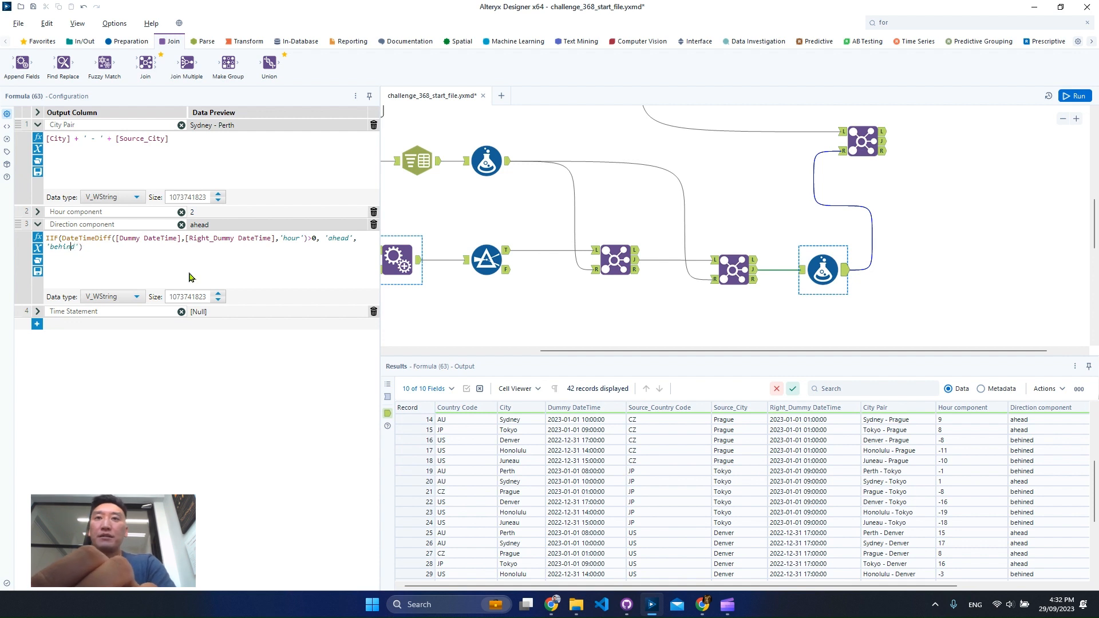
click(37, 211)
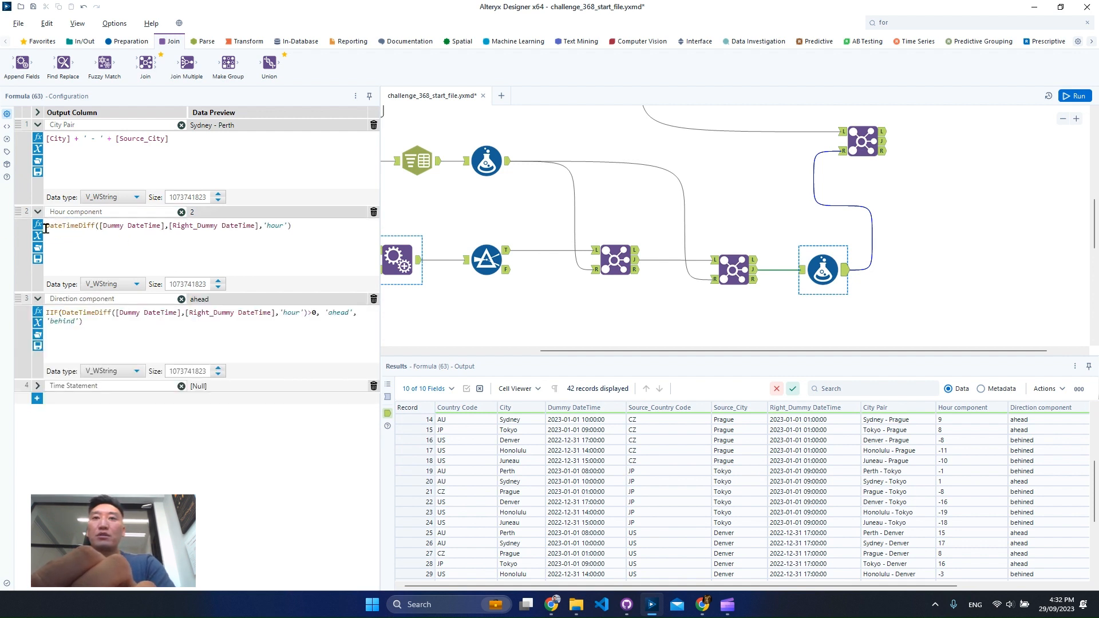
key(Return)
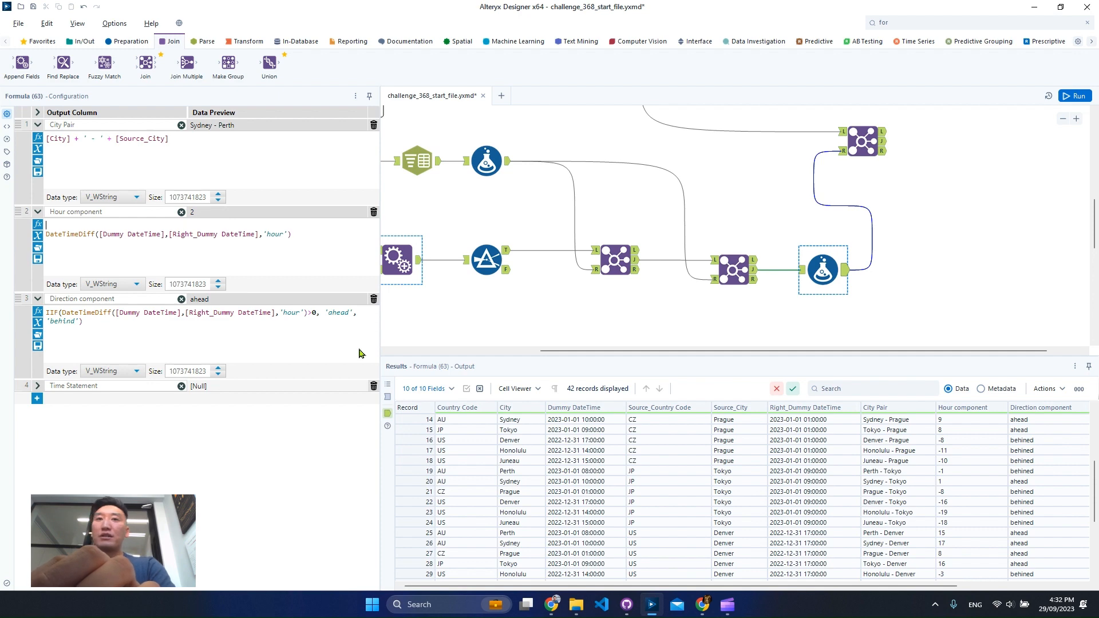
text(mod)
key(Return)
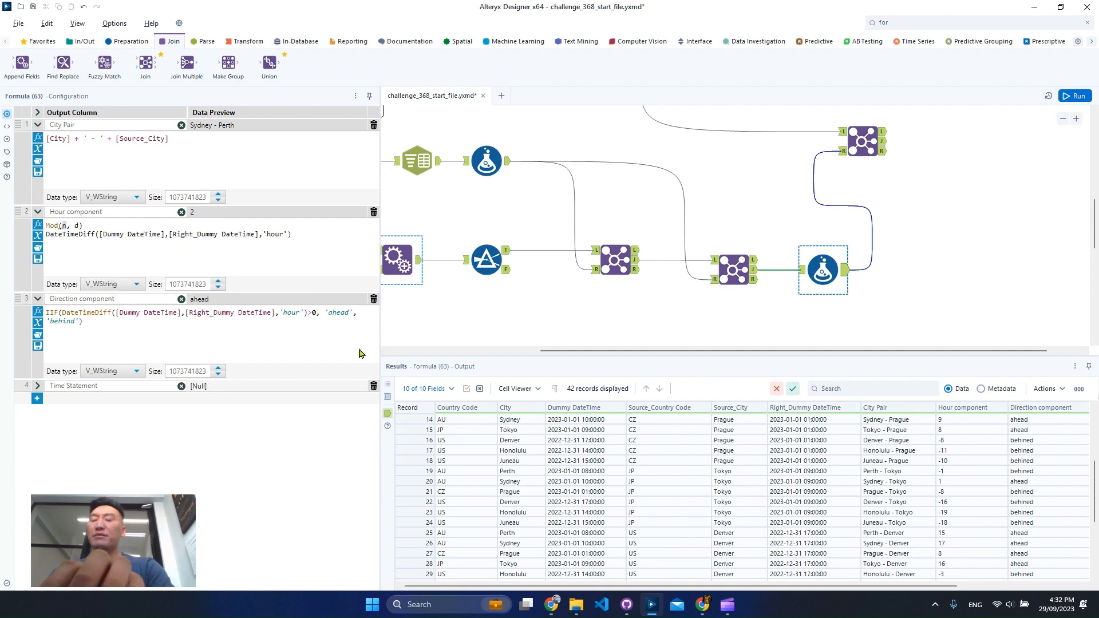
key(Right)
key(Right)
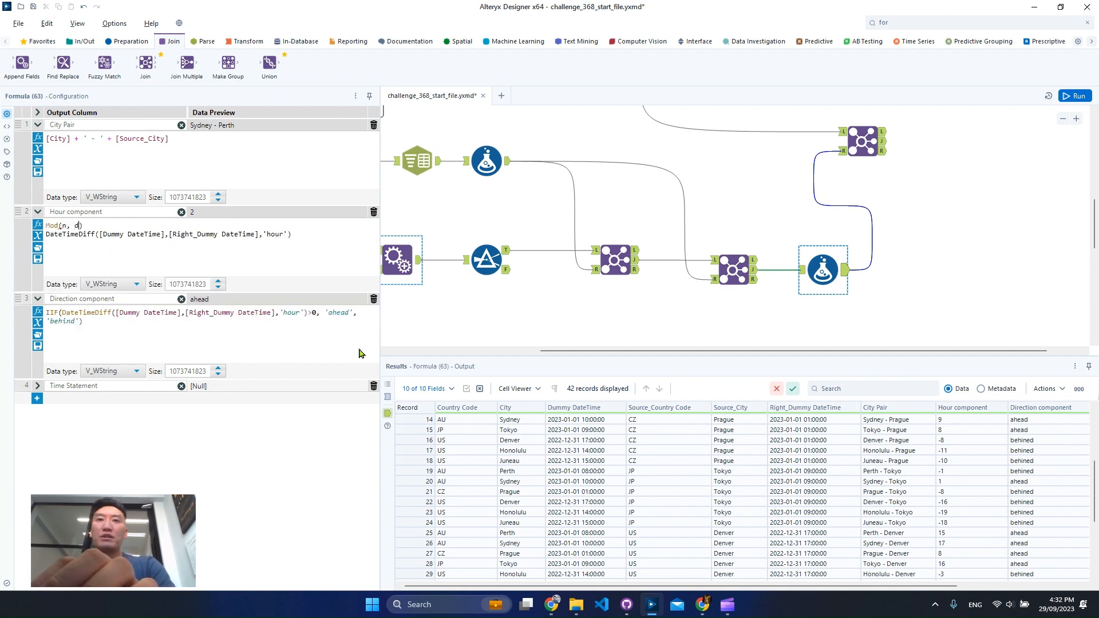
key(BackSpace)
key(BackSpace)
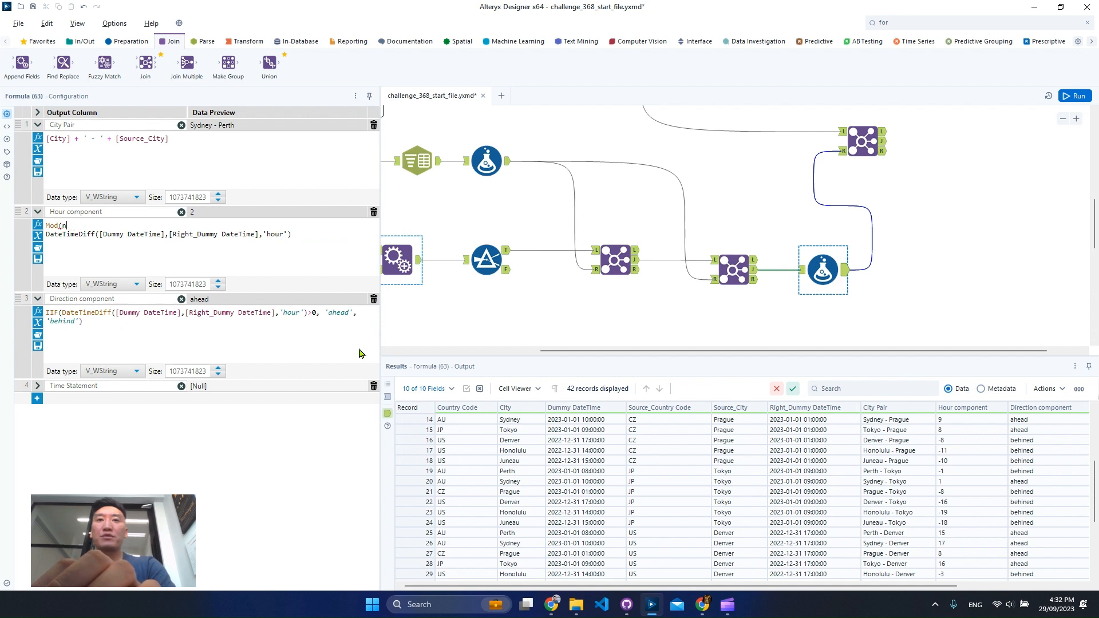
key(BackSpace)
key(BackSpace)
key(BackSpace)
key(BackSpace)
key(BackSpace)
Step: Wrap the Hour component's DateTimeDiff expression in ABS() and run the workflow
text(abs)
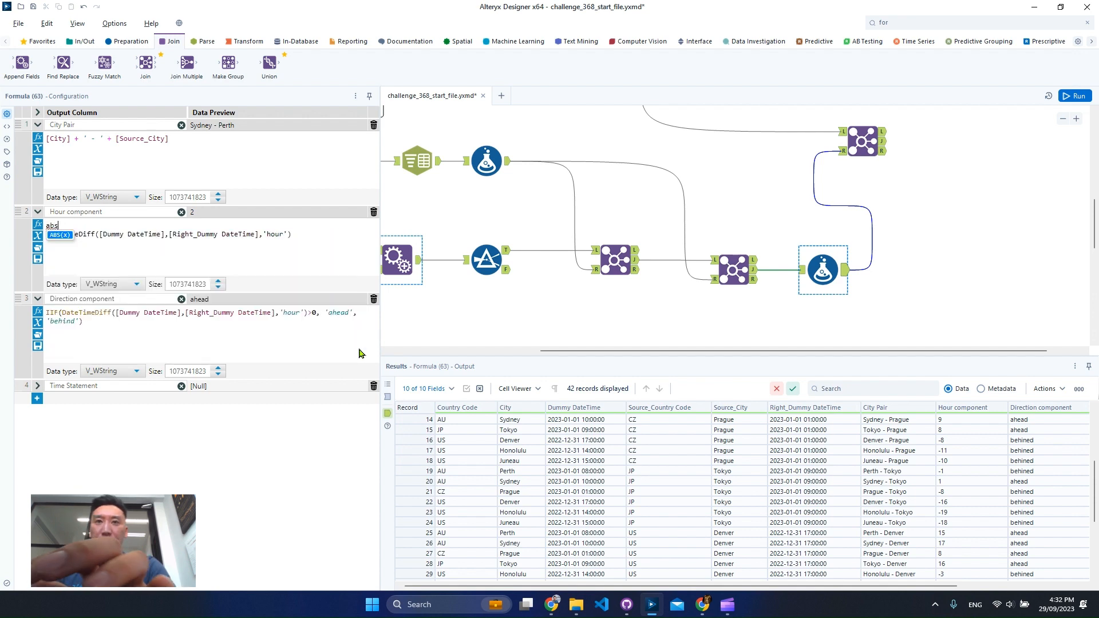
key(Return)
key(Down)
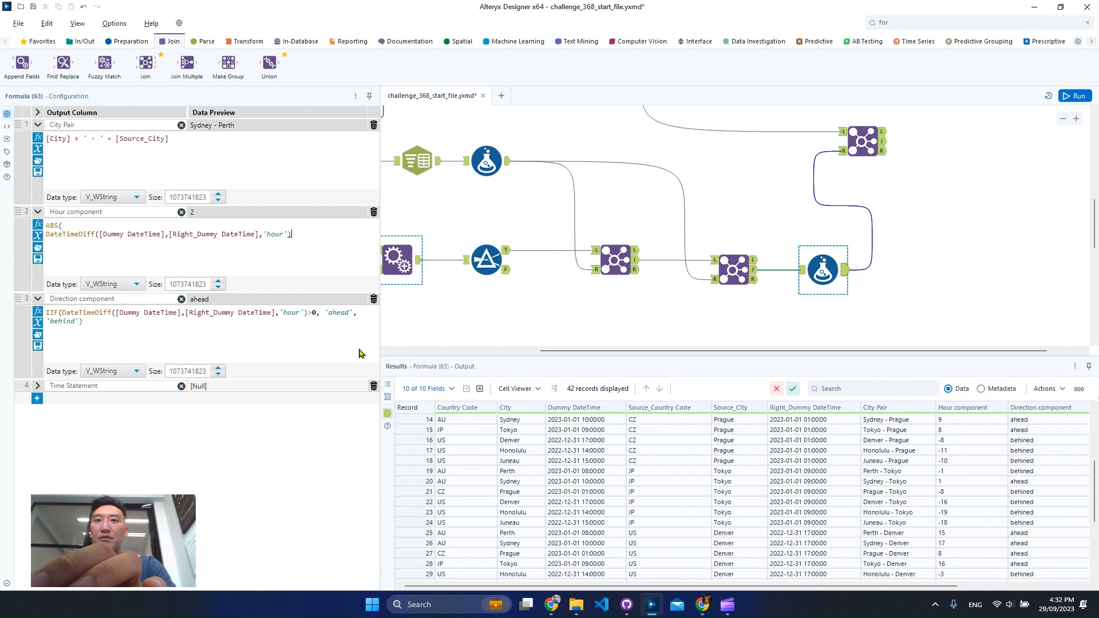
text())
key(ctrl+s)
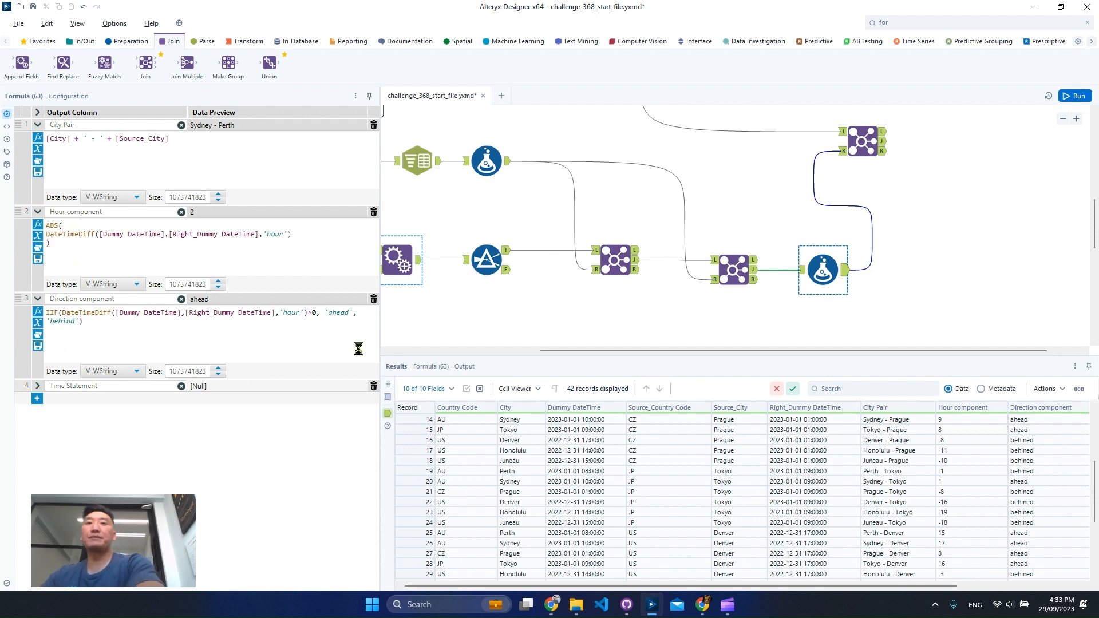
key(ctrl+r)
Step: Check Time Statement against Right_Time Statement for the city pairs in the final Join tool's joined output
click(883, 146)
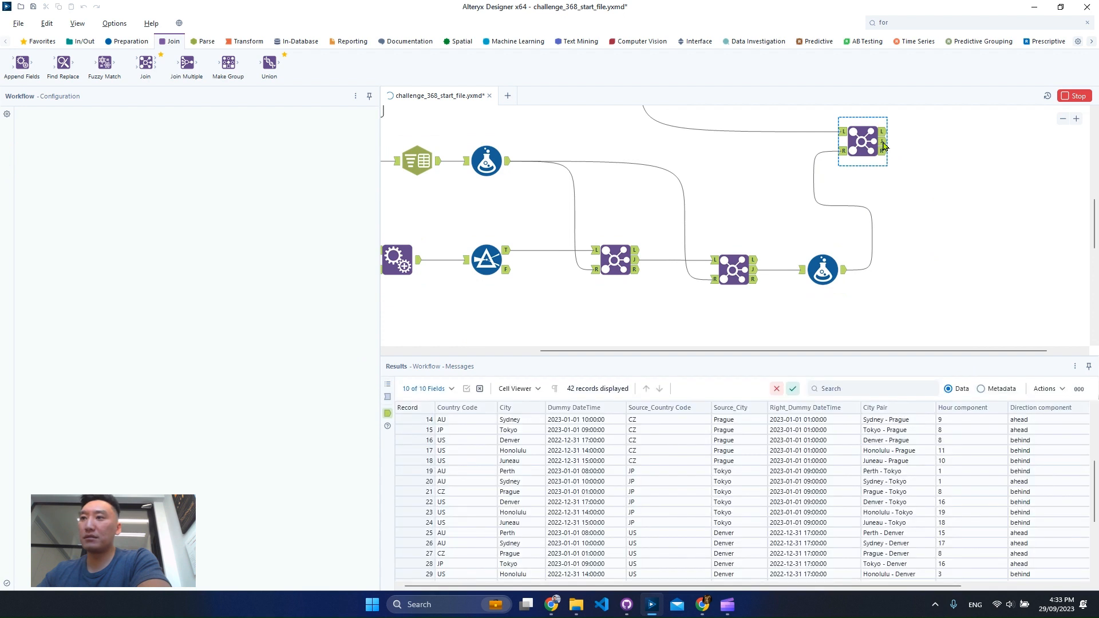
click(883, 146)
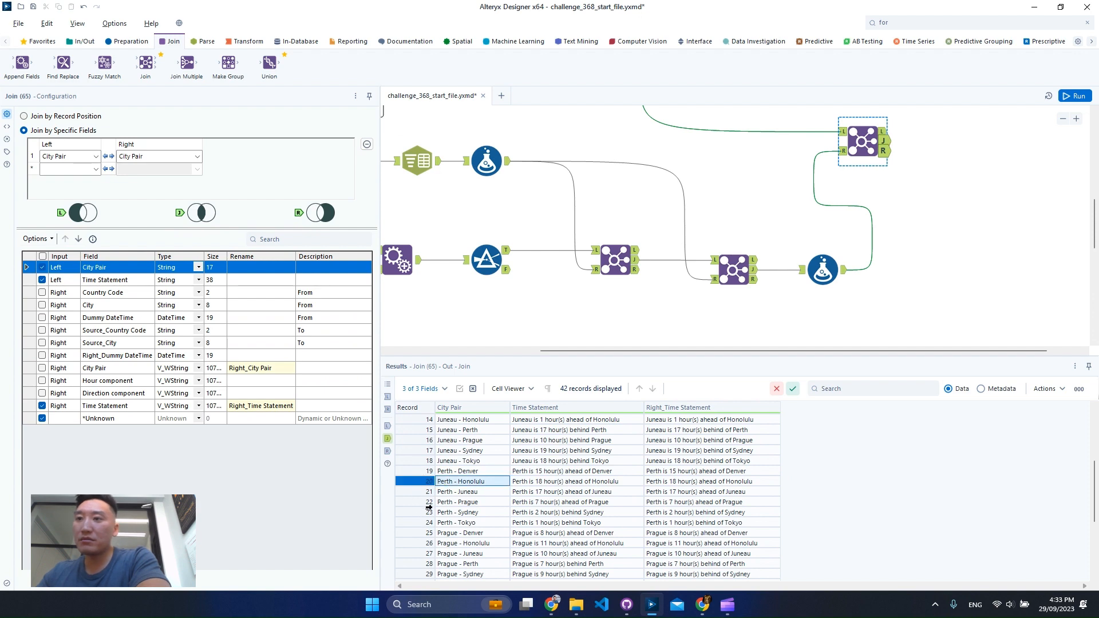
scroll(425, 509, down, 4)
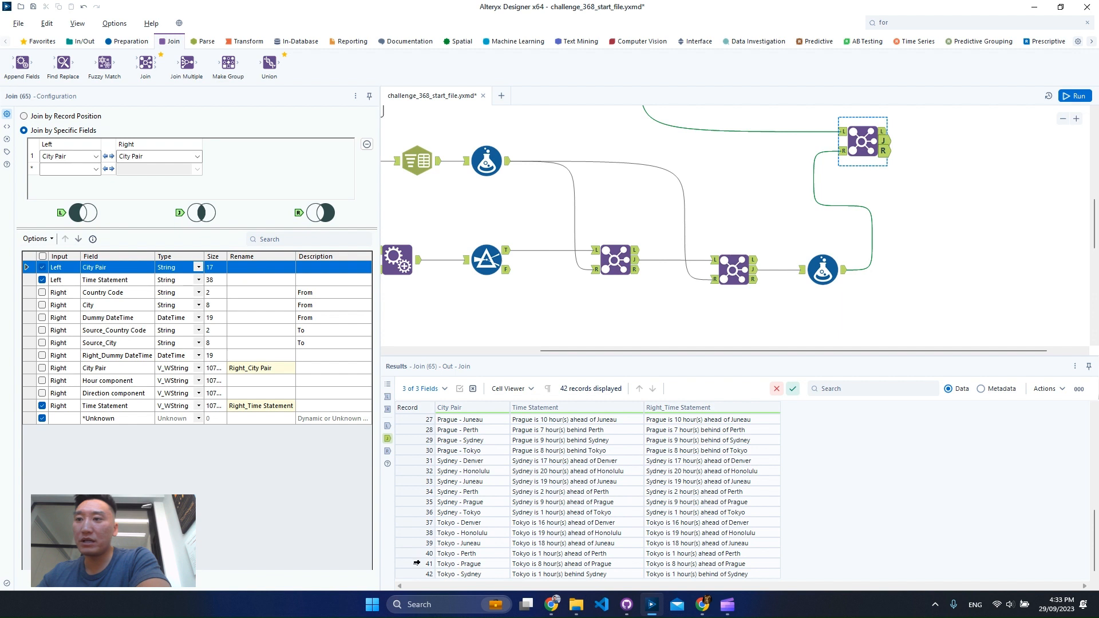
drag(416, 562, 422, 533)
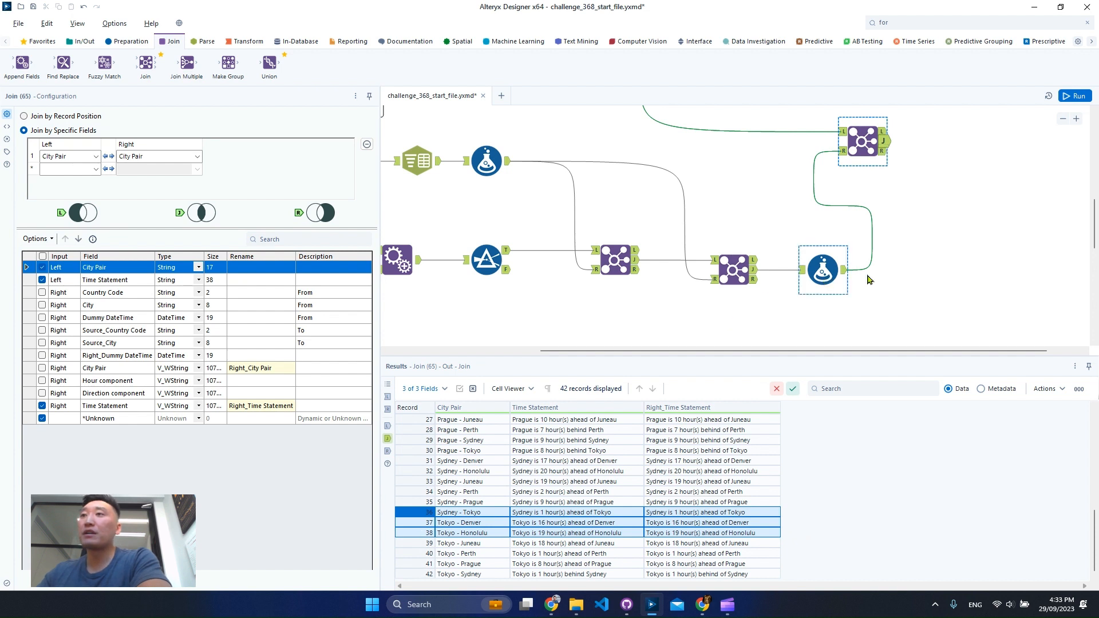
Step: Tidy the canvas by shifting the final Join, the first Text To Columns tool and the upper Formula tool slightly right
drag(870, 138, 919, 138)
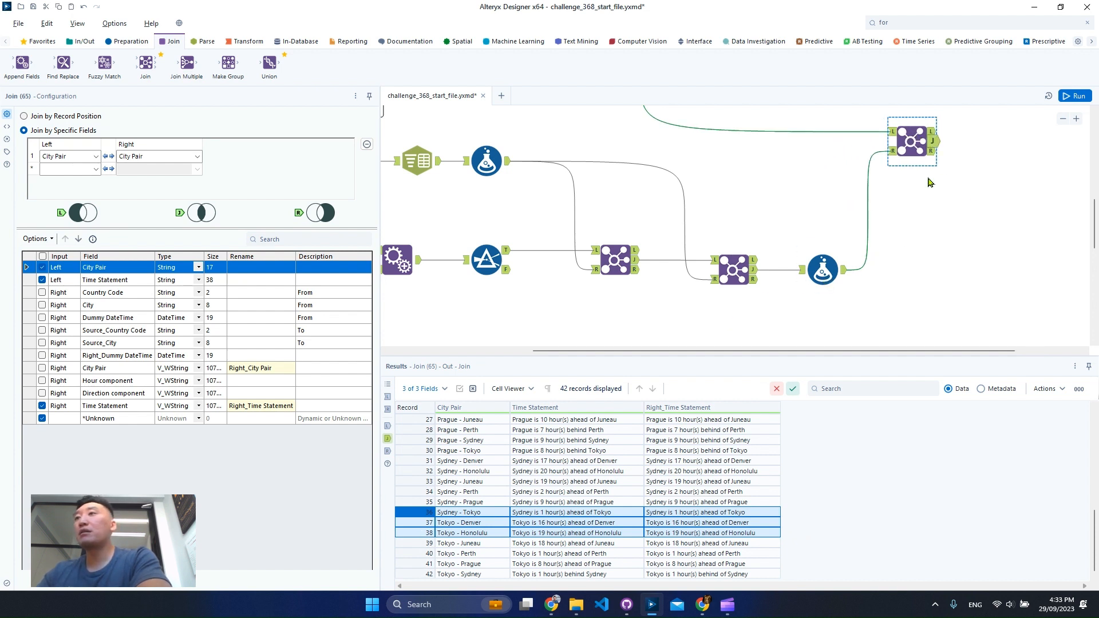
click(1064, 119)
click(1063, 118)
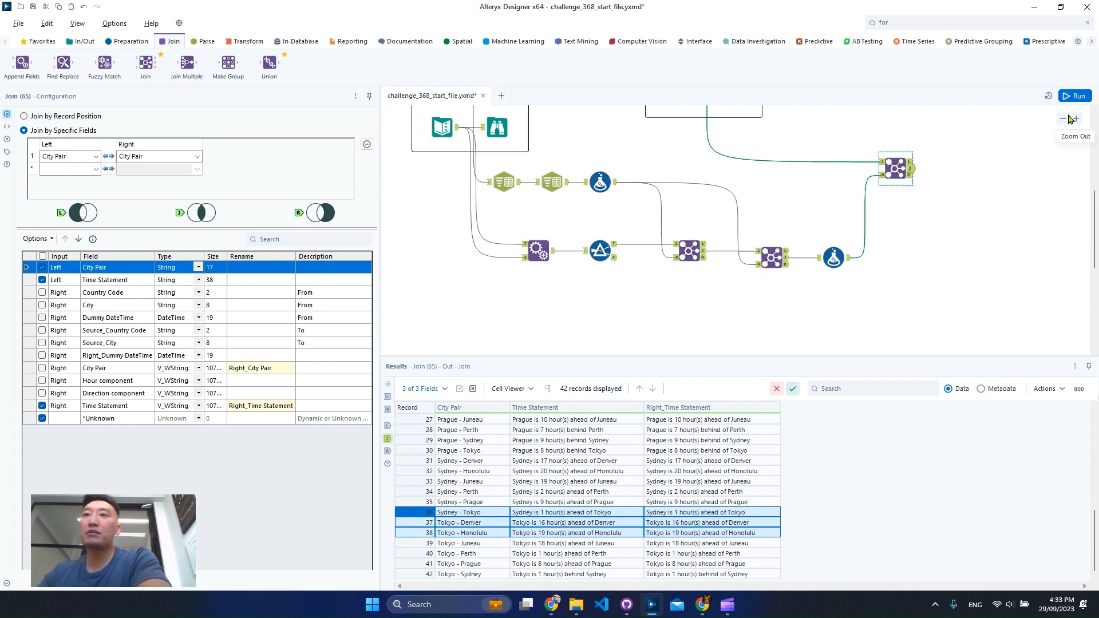
mouse_move(558, 199)
mouse_down()
mouse_move(586, 196)
mouse_move(540, 188)
mouse_move(551, 189)
mouse_up()
click(480, 188)
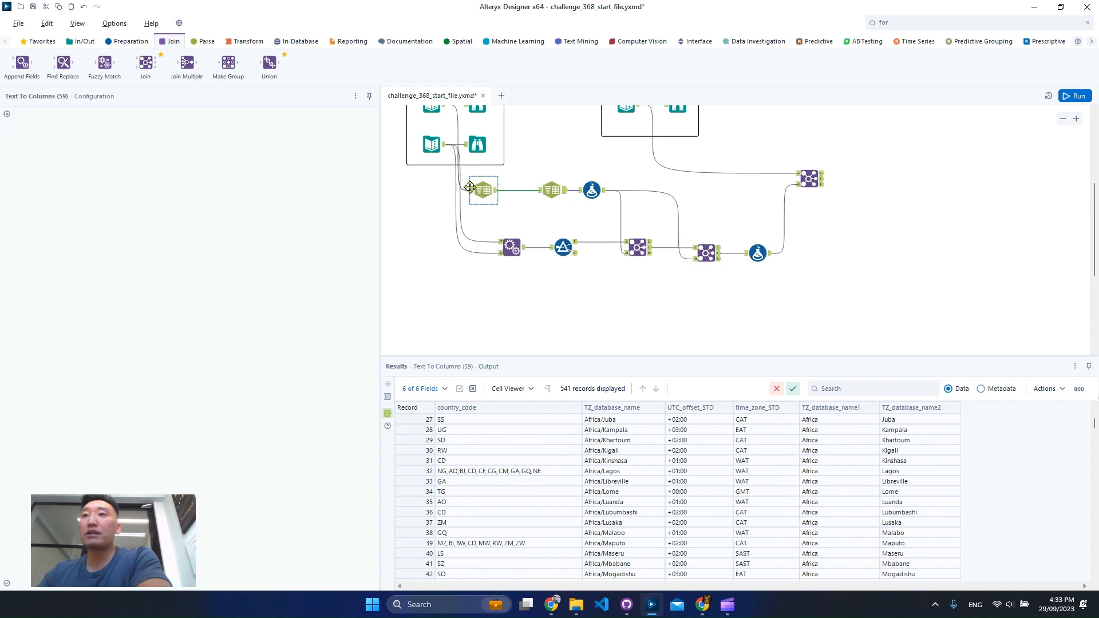
drag(480, 188, 503, 189)
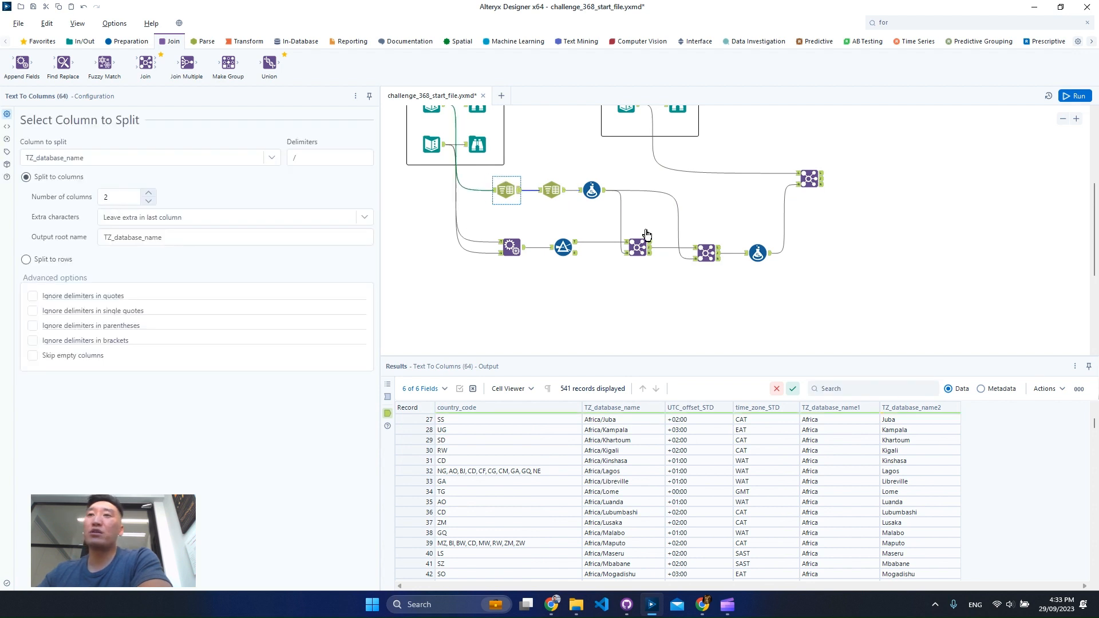
drag(592, 189, 601, 191)
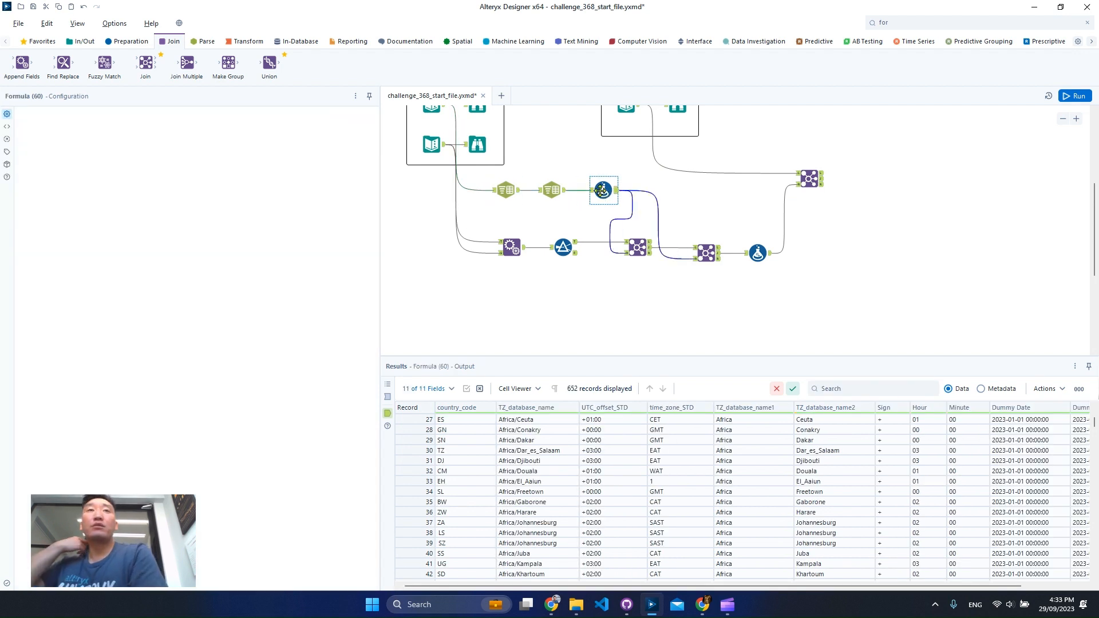